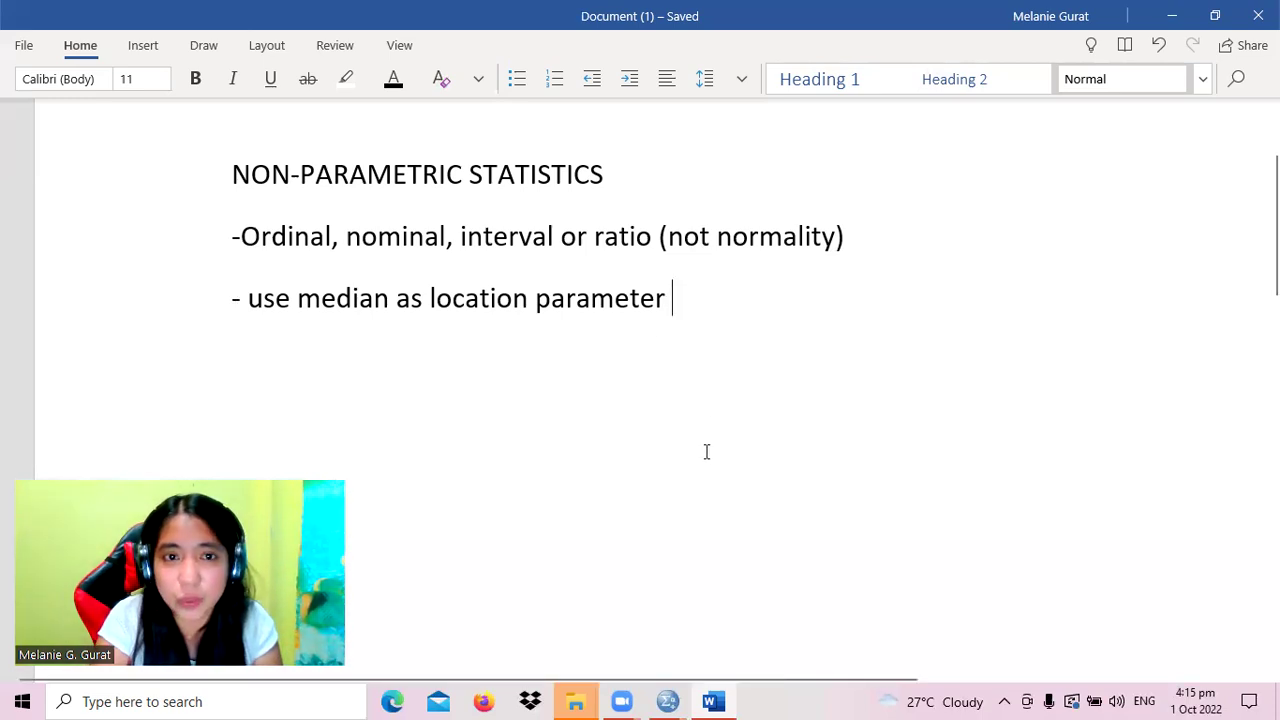
- Switch to the SPSS Data Editor and examine the life satisfaction dataset's item columns and its mean column
left_click(669, 700)
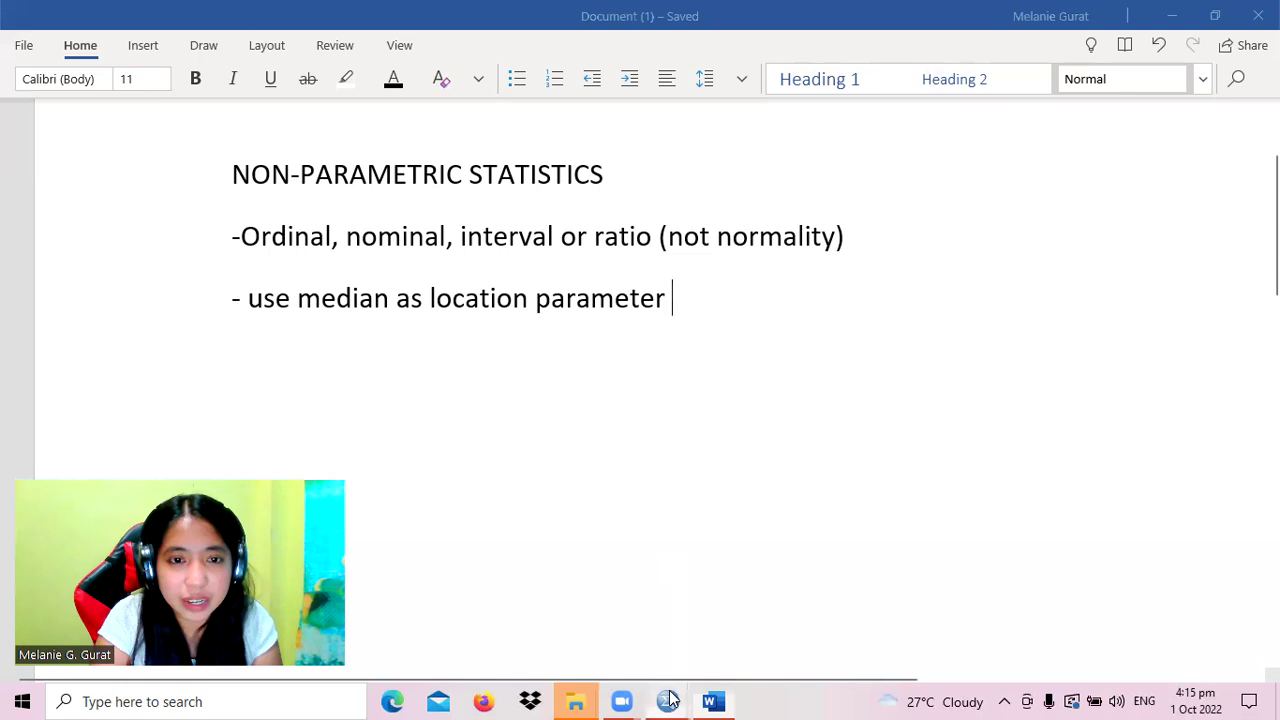
left_click(843, 650)
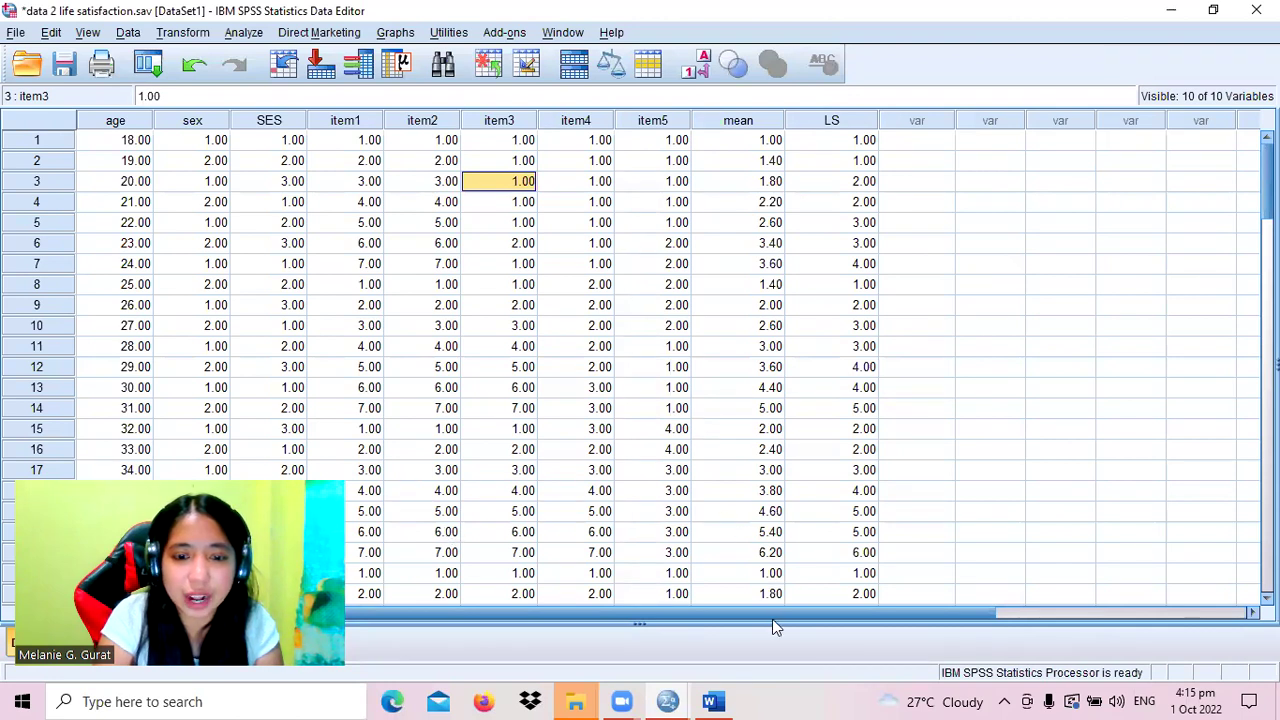
mouse_move(706, 700)
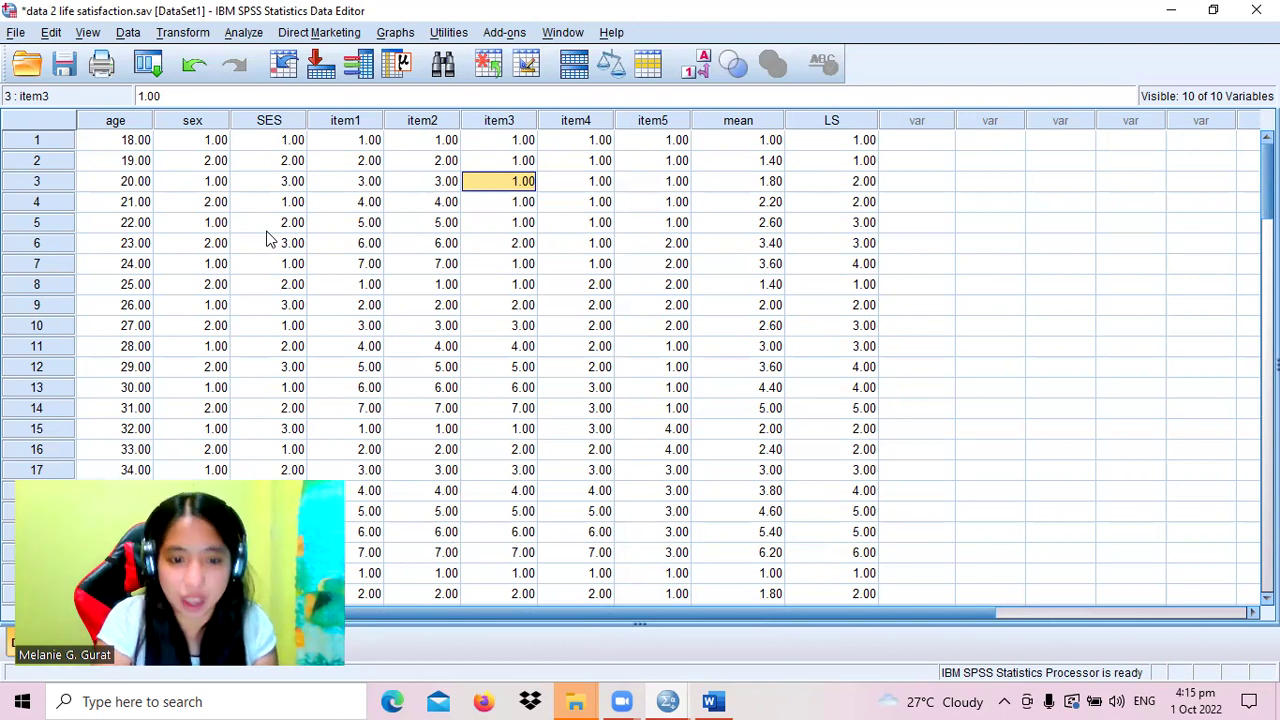
left_click(410, 202)
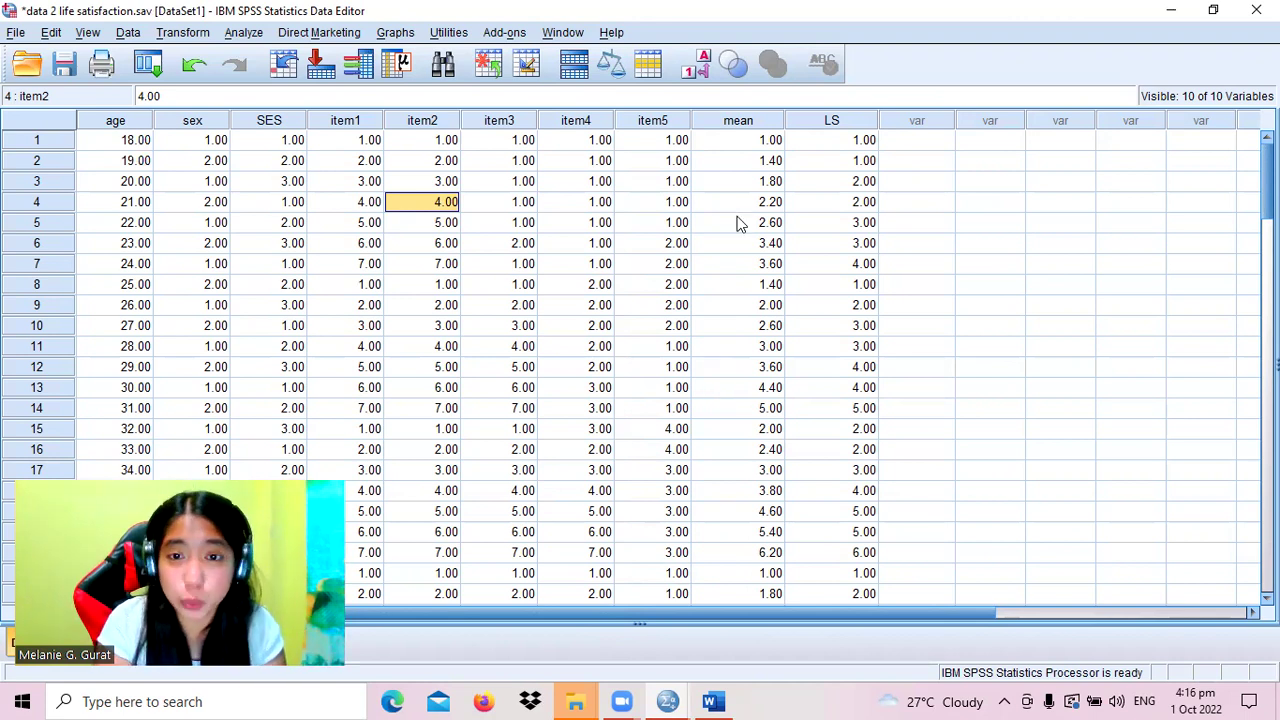
left_click(757, 118)
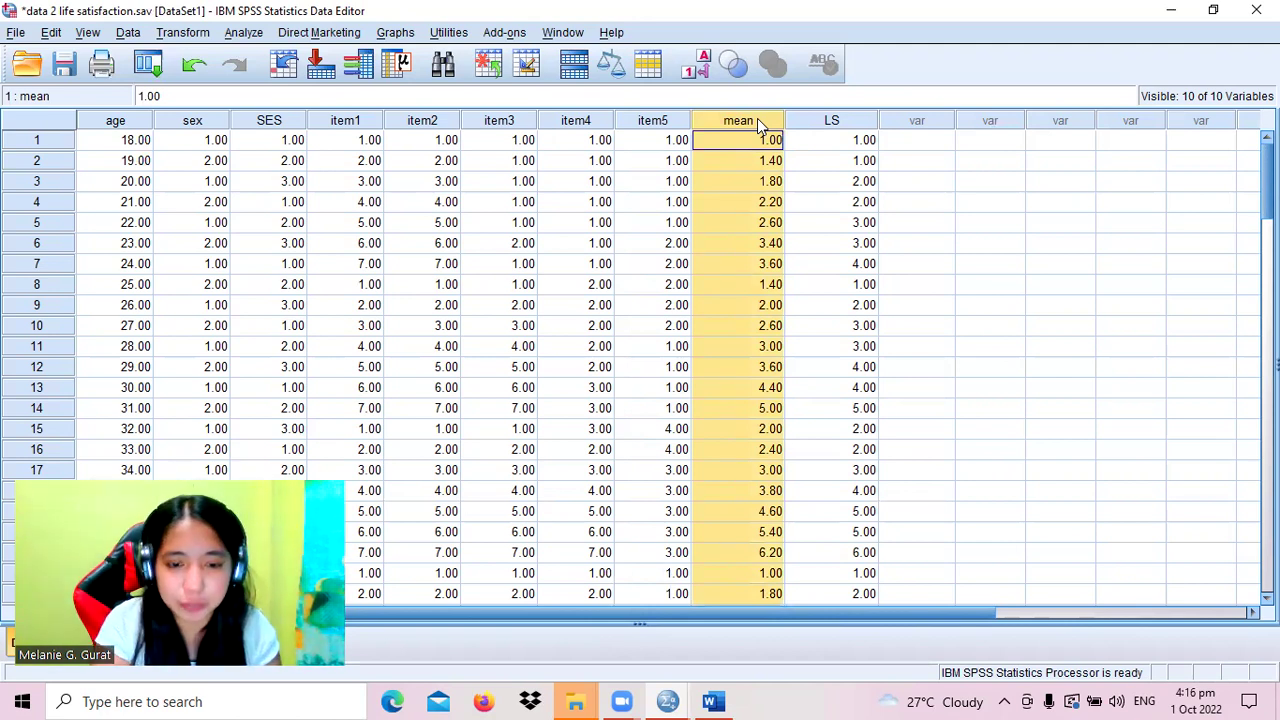
left_click(339, 693)
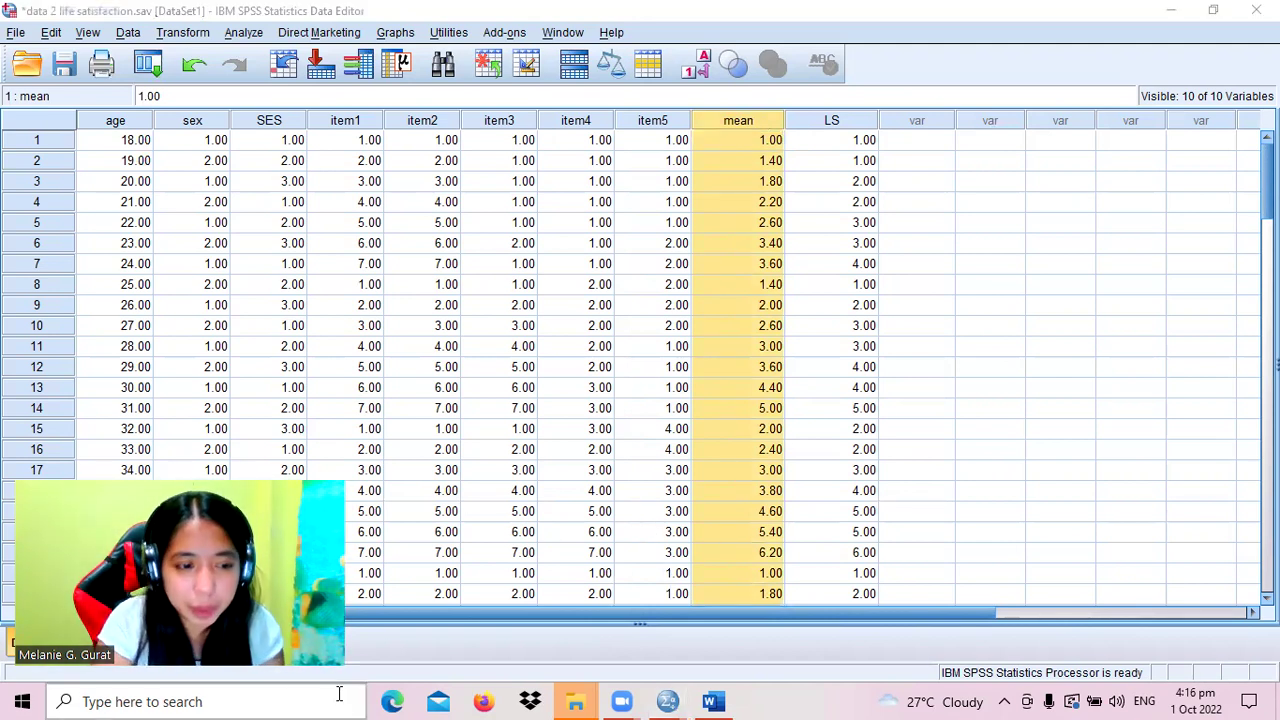
type("chro")
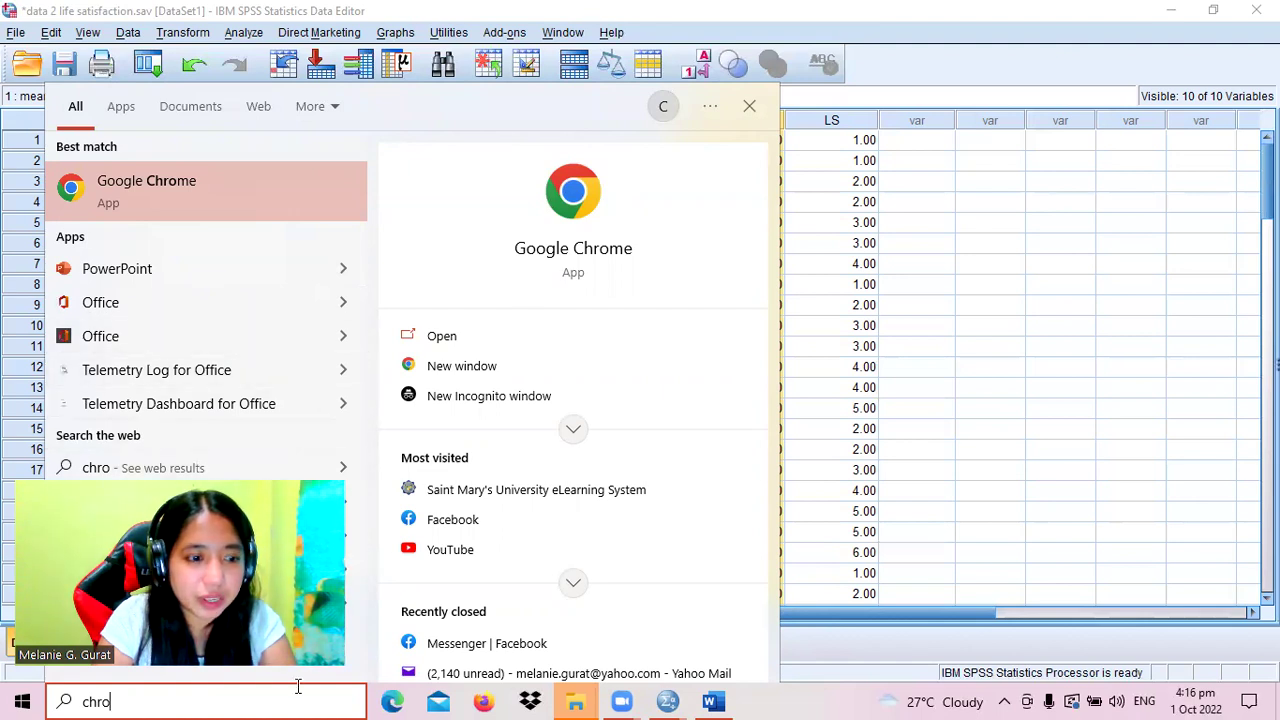
key("BackSpace")
key("BackSpace")
key("BackSpace")
key("BackSpace")
type("off")
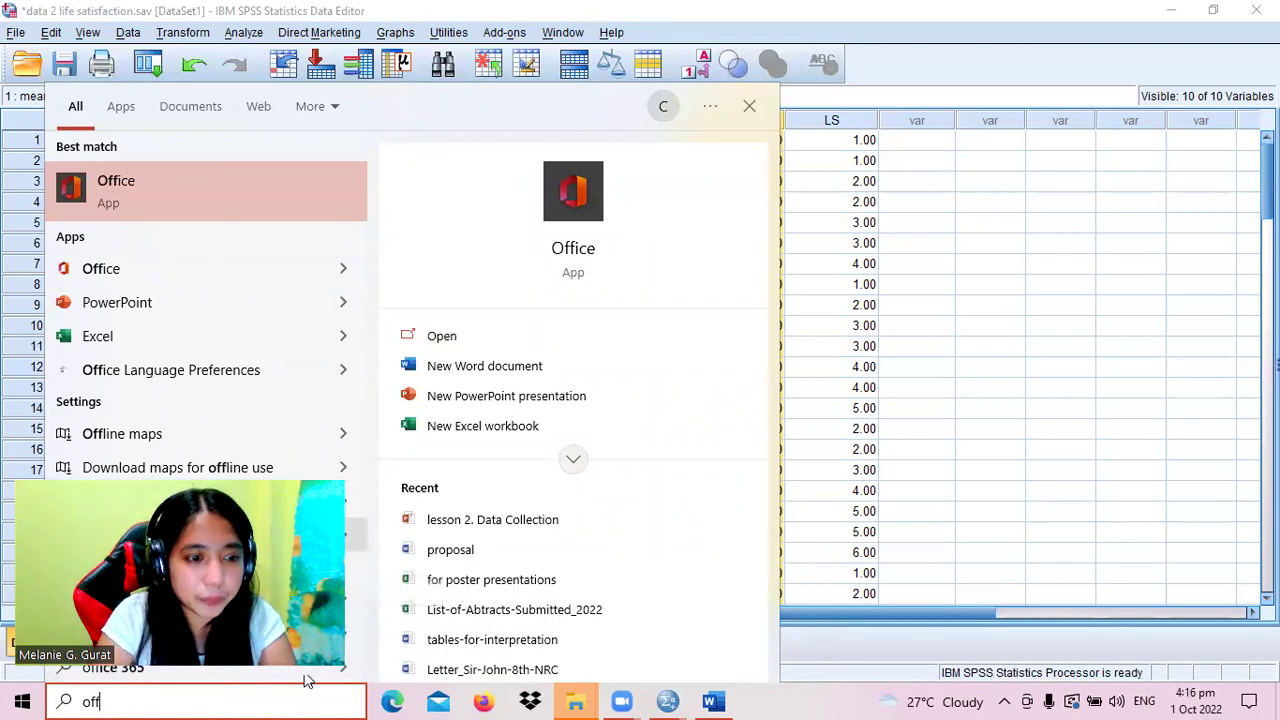
key("BackSpace")
key("BackSpace")
key("BackSpace")
- Find Word through the system search, open its recent document "questionnaire", dismiss the Office account and trial prompts, and maximize the window
type("word")
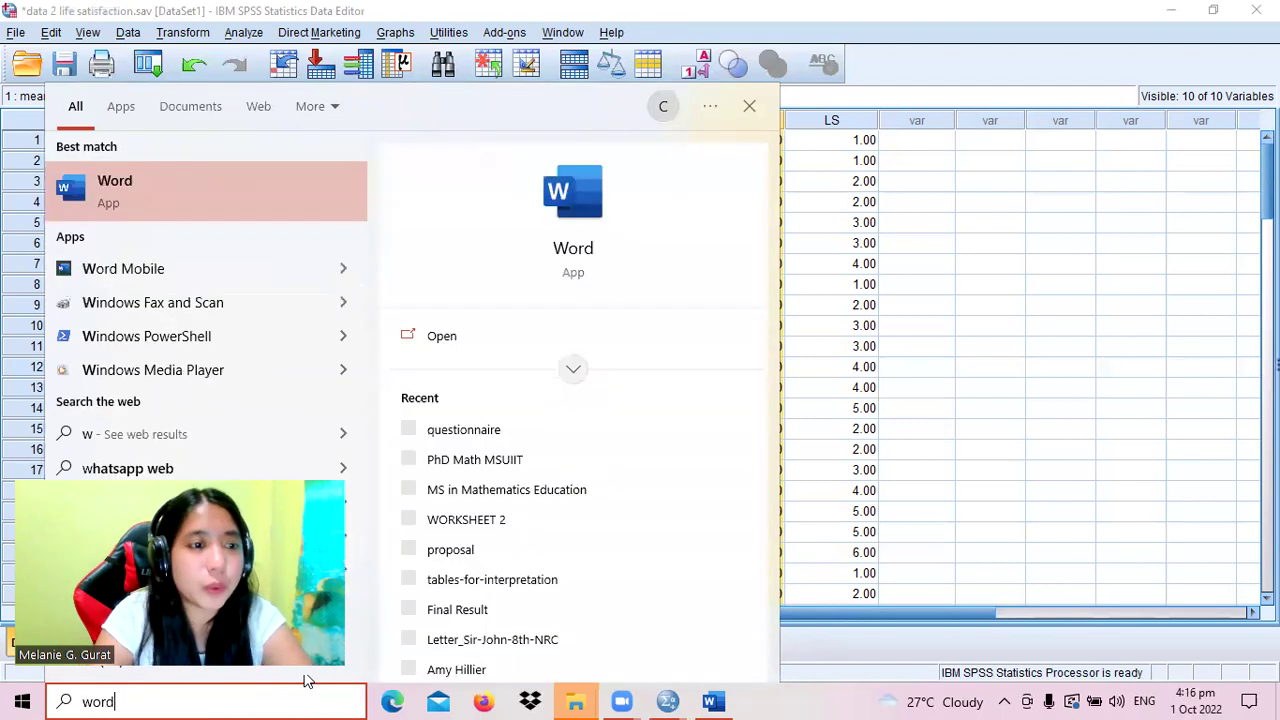
left_click(476, 437)
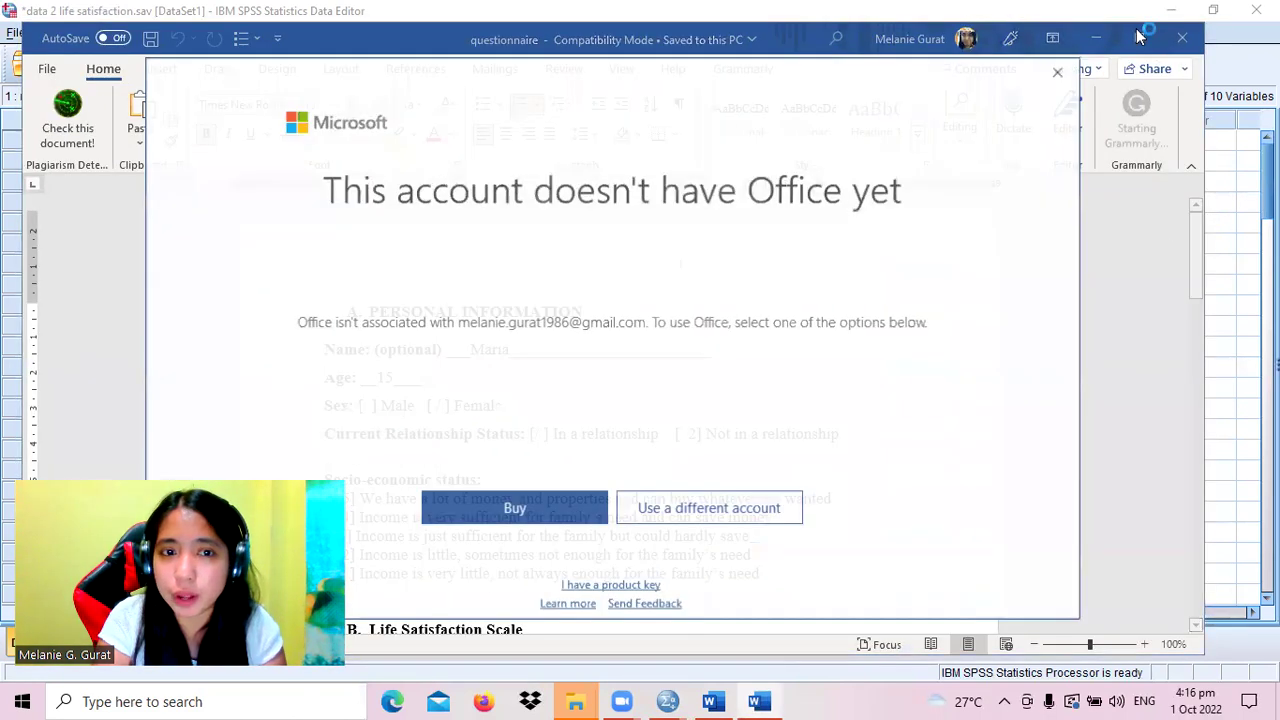
left_click(1057, 71)
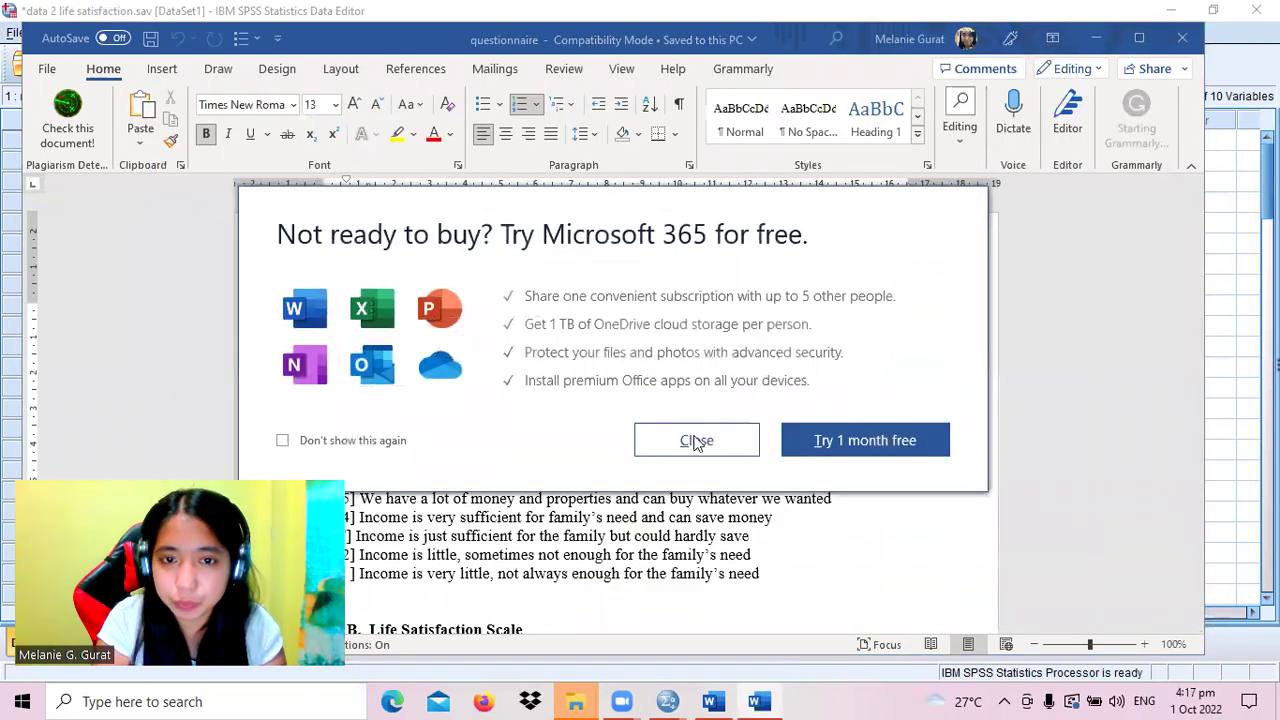
key("Escape")
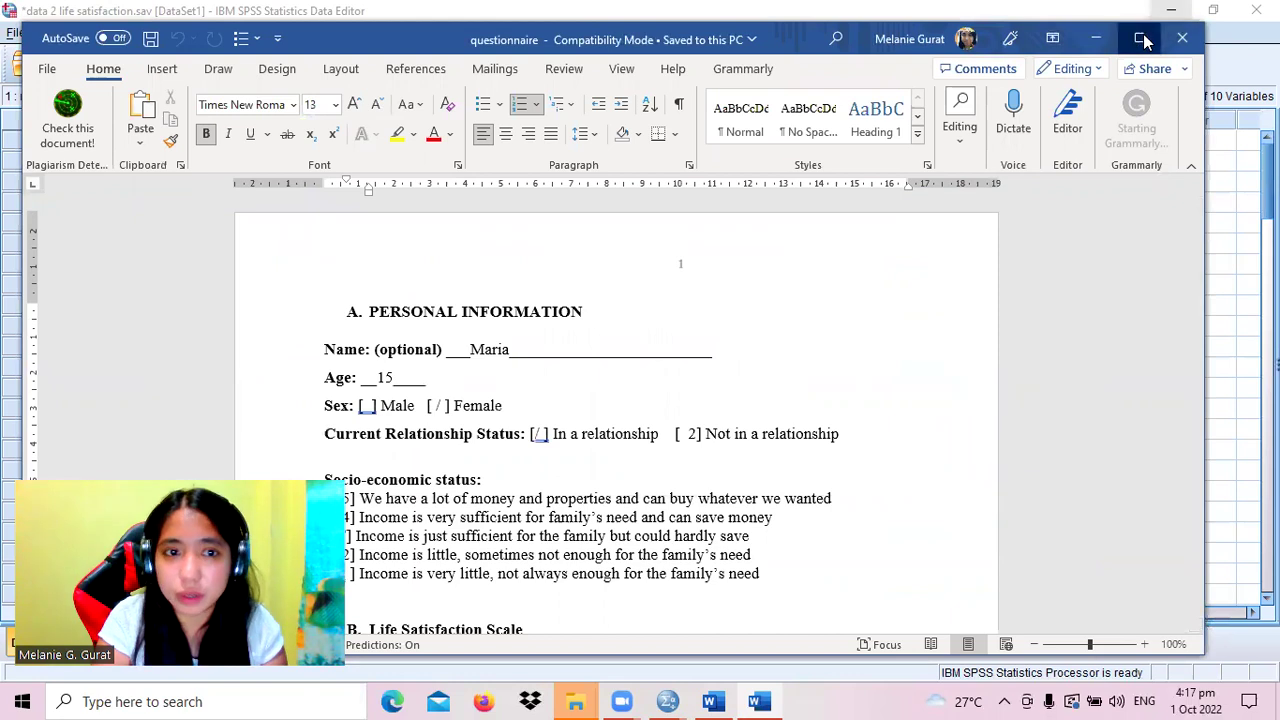
left_click(1139, 37)
- Read through the questionnaire's personal information, socio-economic status and Life Satisfaction Scale sections, down to the score interpretation on page 2
left_click_drag(1272, 248, 1272, 293)
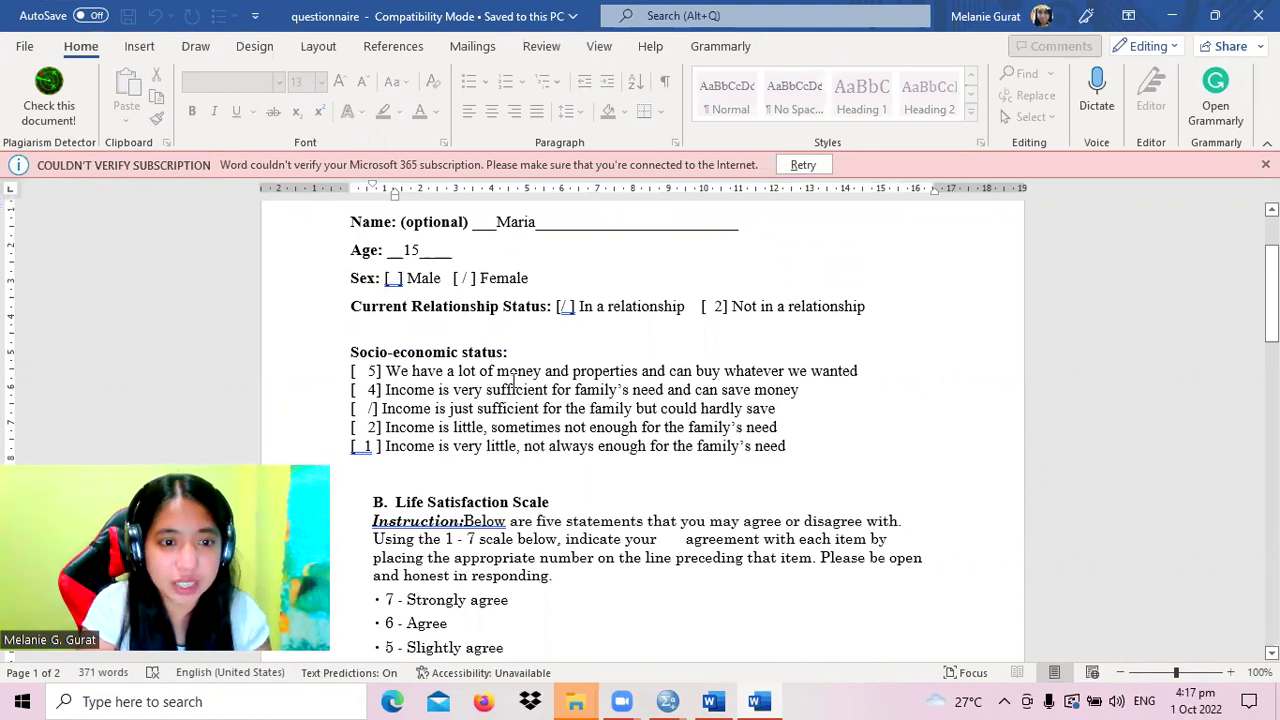
left_click_drag(1272, 290, 1272, 433)
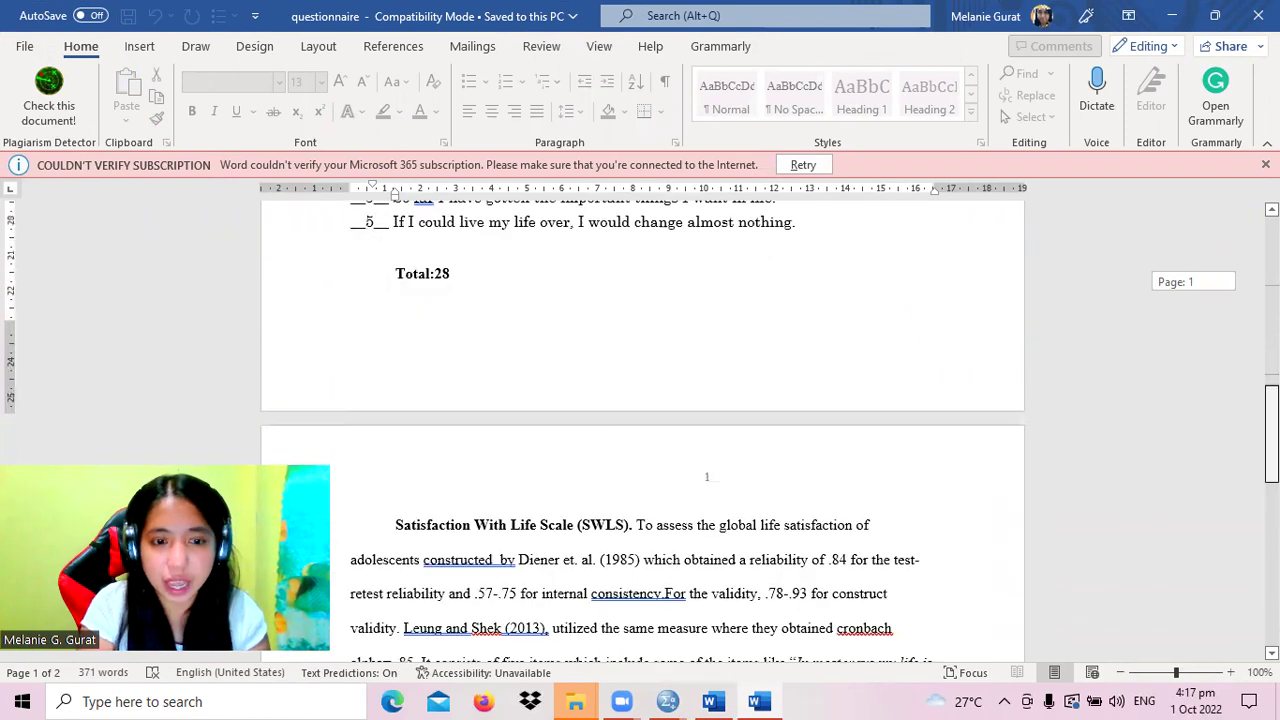
left_click_drag(1272, 433, 1240, 264)
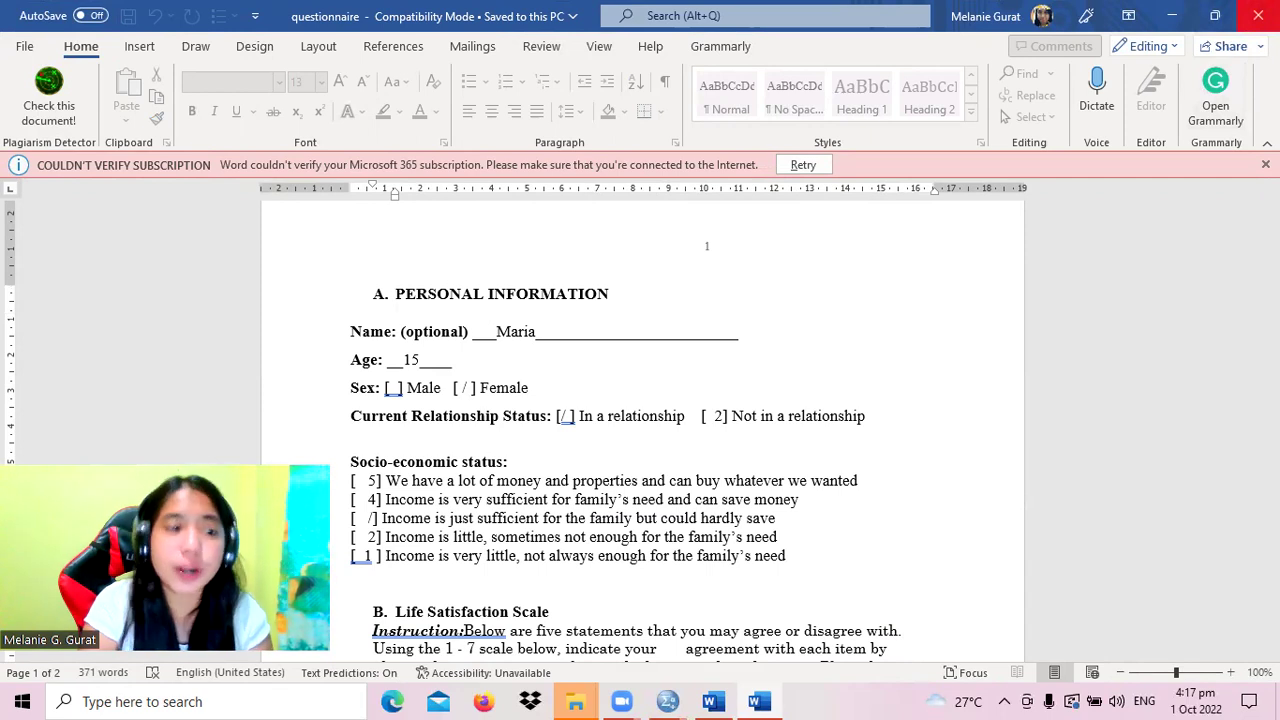
left_click_drag(1271, 262, 1271, 513)
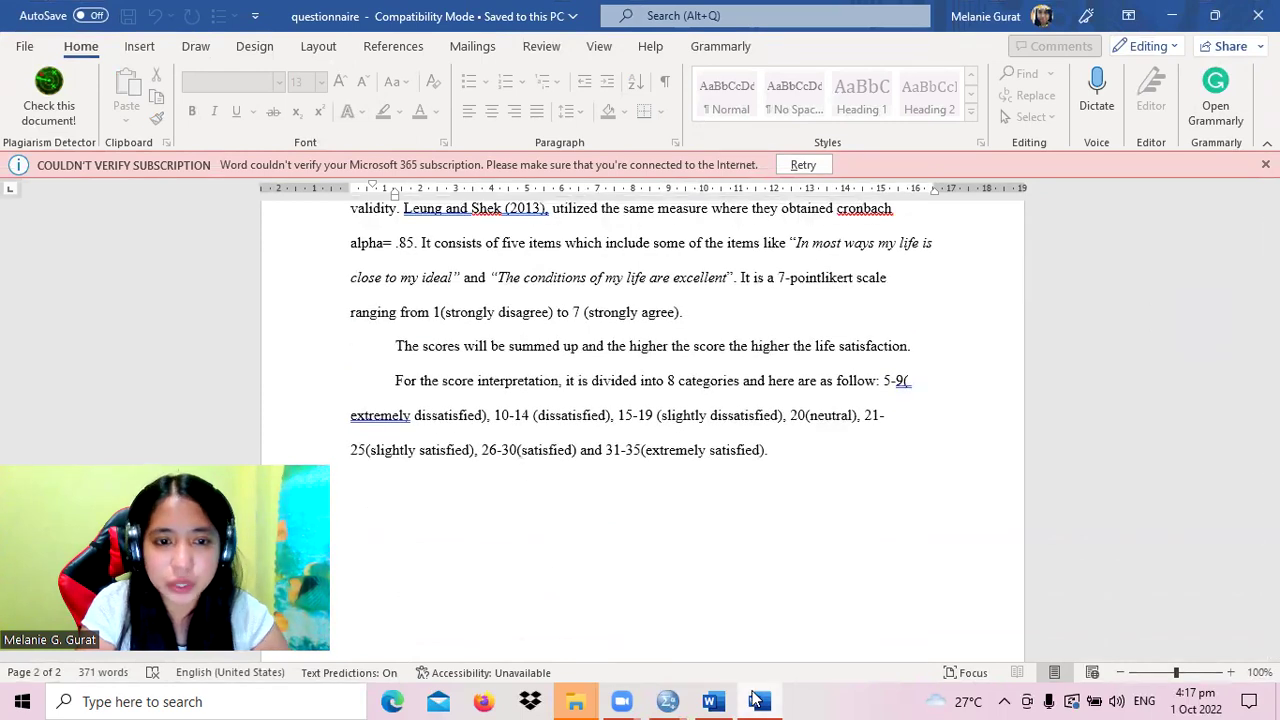
mouse_move(757, 701)
left_click(523, 520)
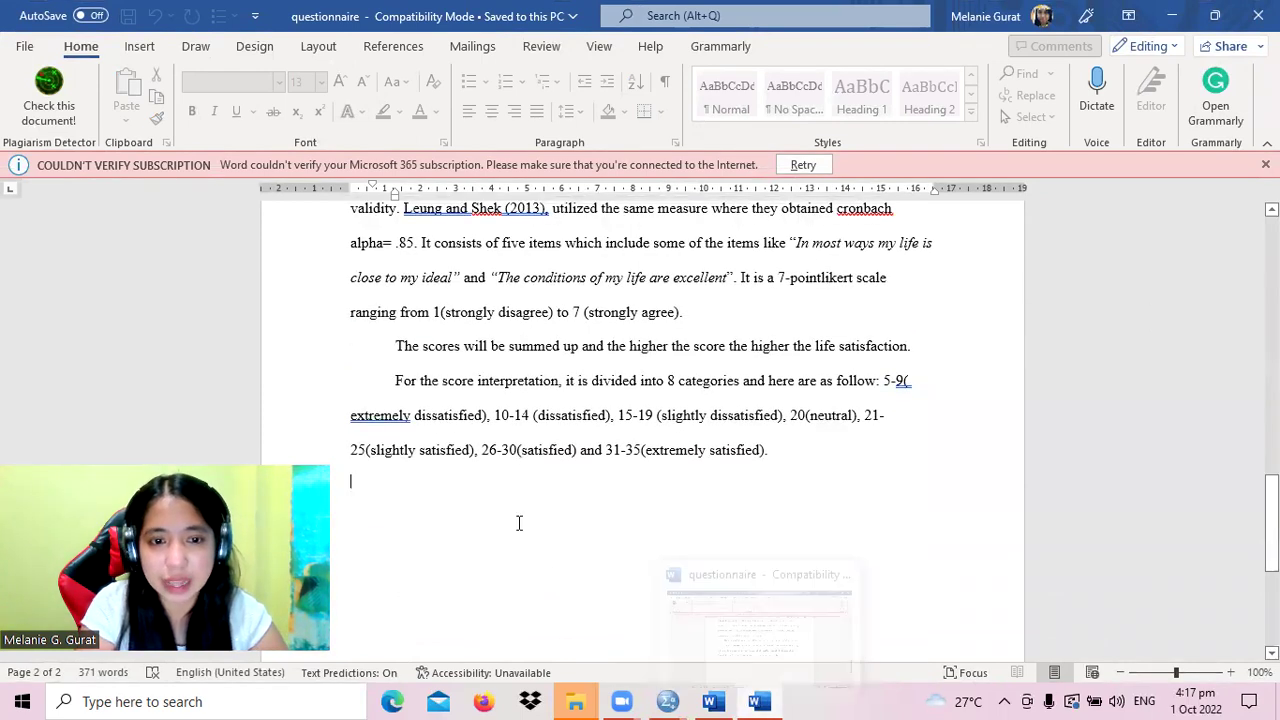
right_click(518, 530)
scroll(517, 528, "up", 1)
scroll(474, 508, "down", 1)
left_click(406, 486)
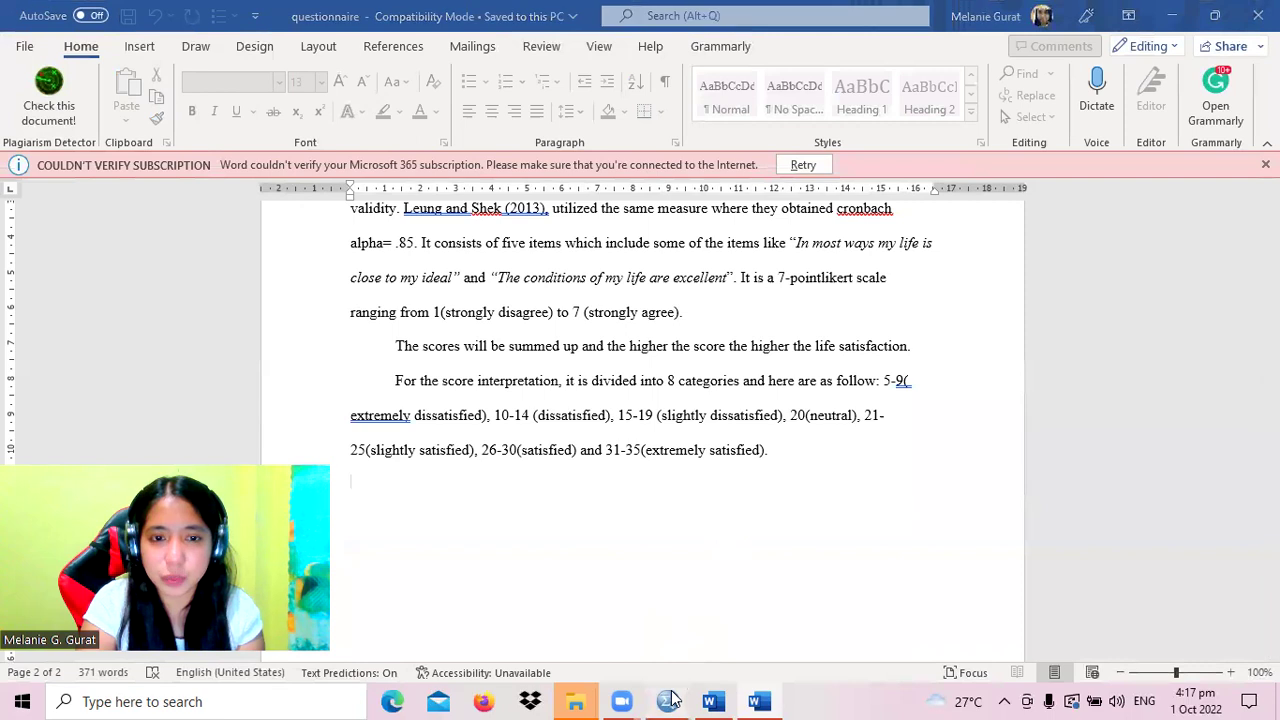
- Switch back to the SPSS Data Editor and clear the mean and LS variables from the dataset
mouse_move(672, 700)
left_click(808, 655)
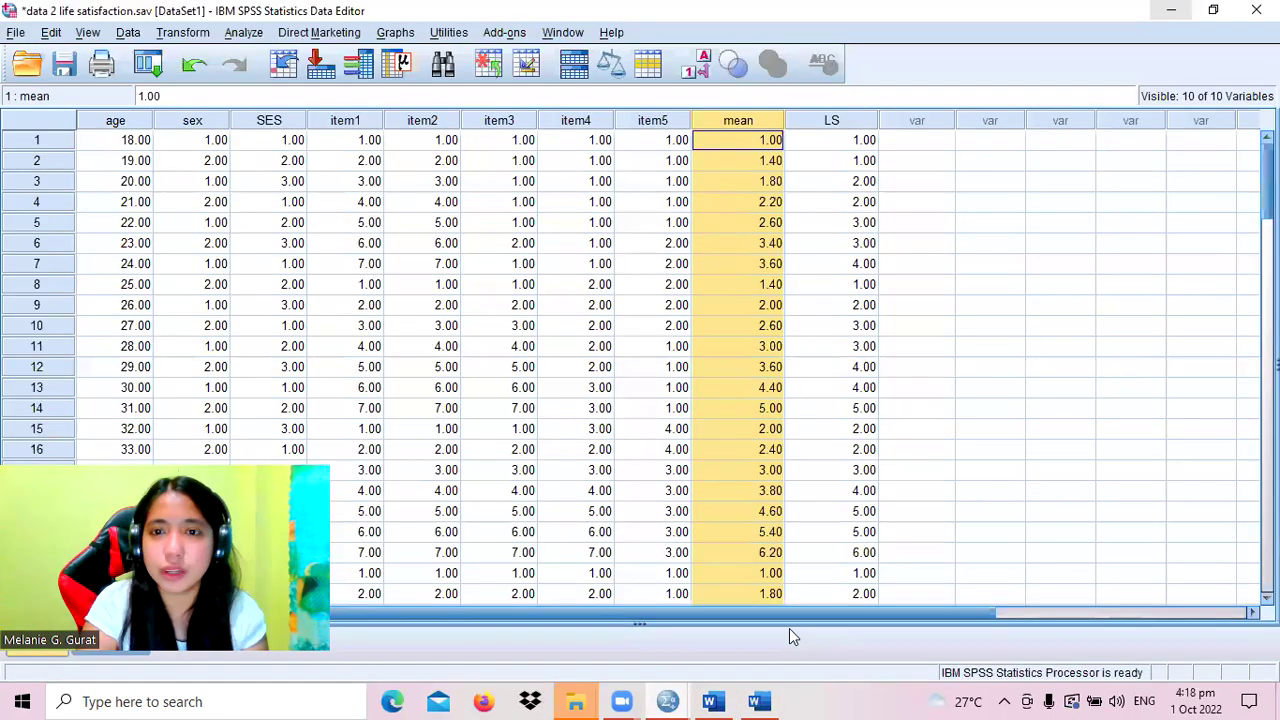
left_click(843, 122)
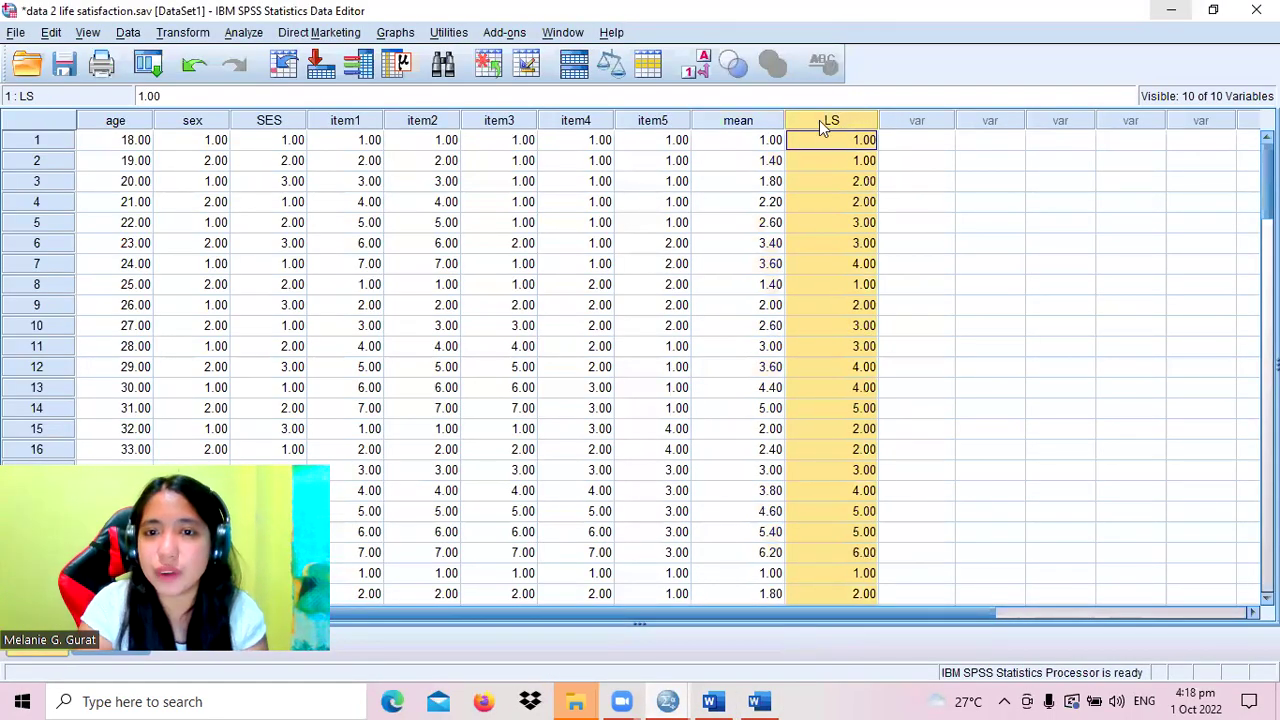
left_click_drag(763, 118, 829, 120)
right_click(829, 121)
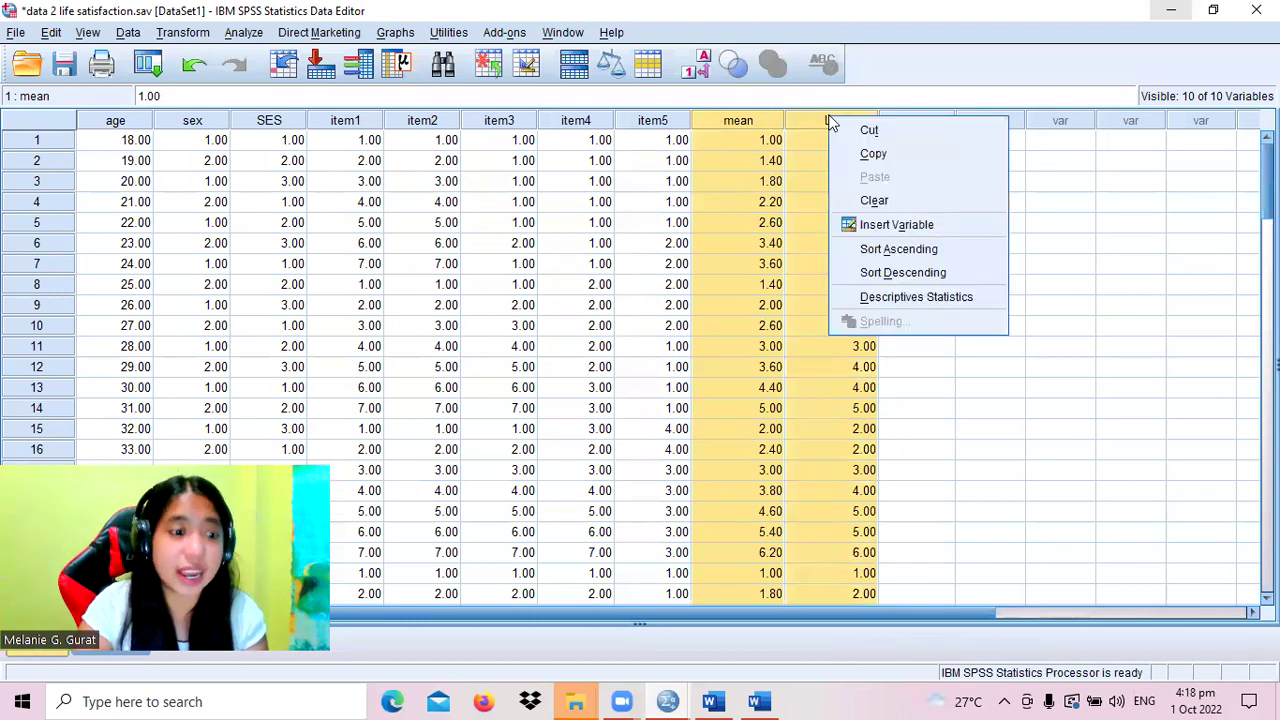
left_click(892, 200)
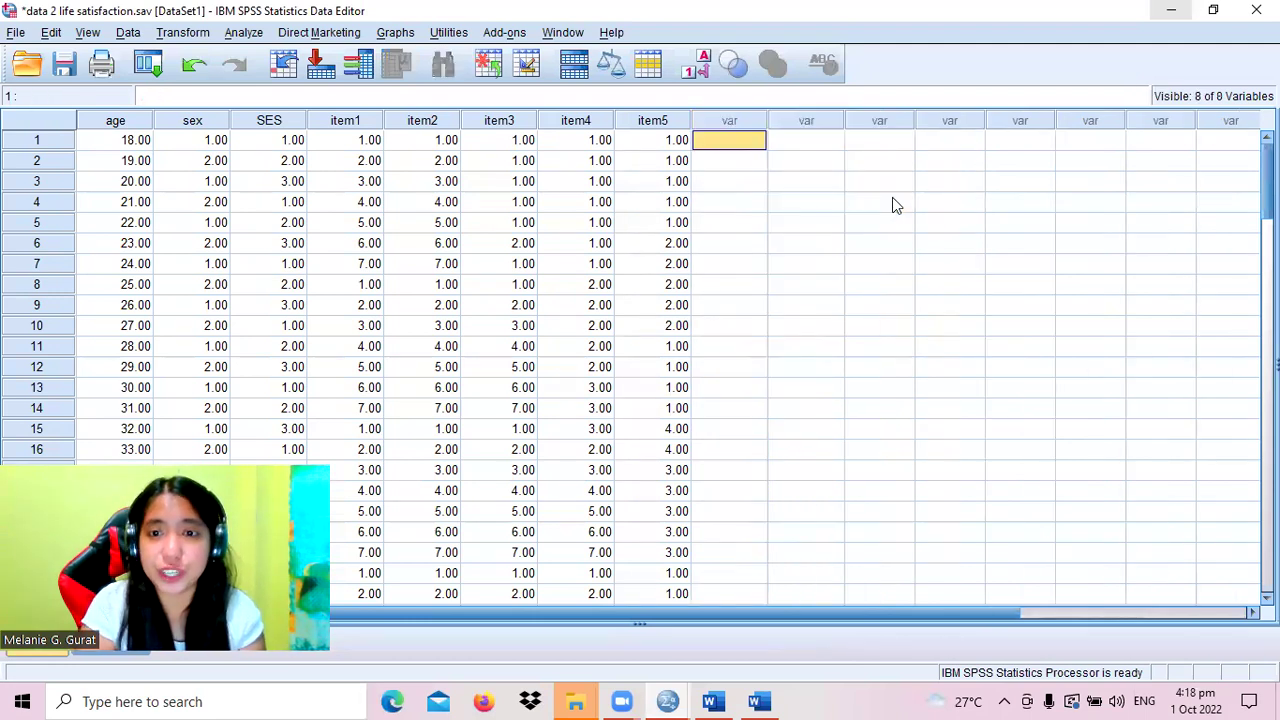
left_click(810, 245)
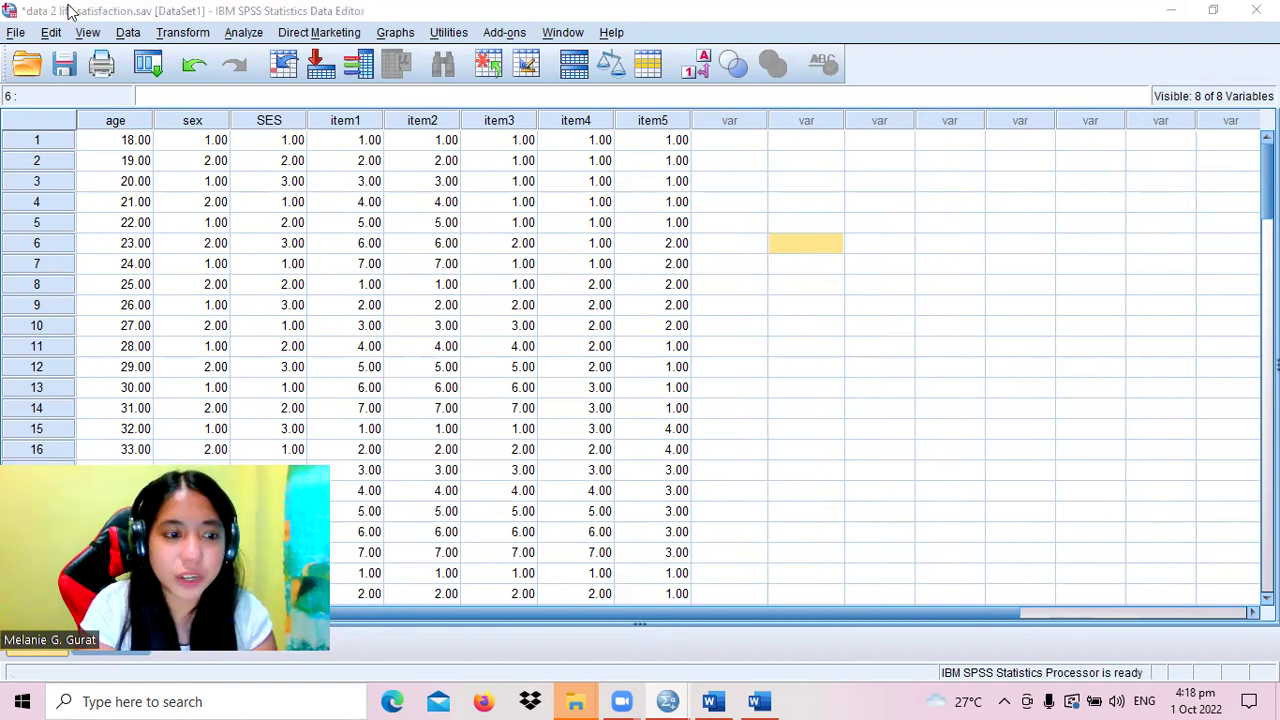
left_click(70, 10)
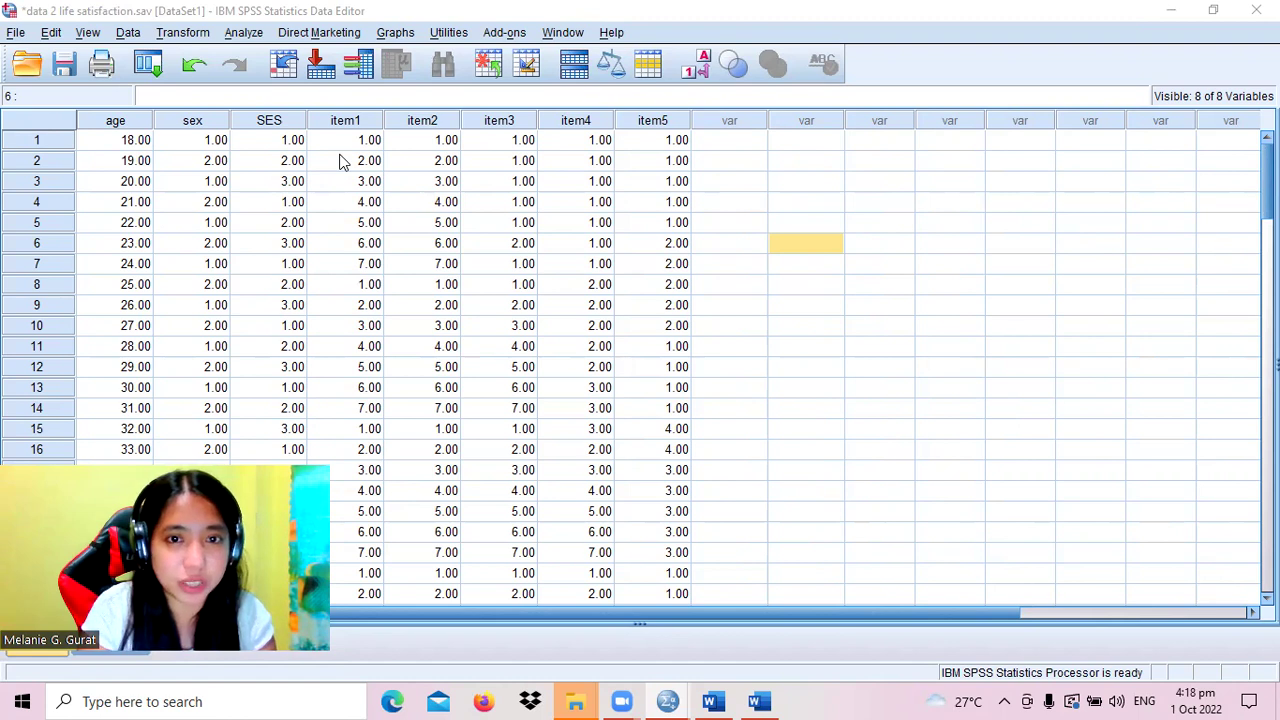
- Start a Compute Variable transformation with Sum as the target variable
left_click(184, 34)
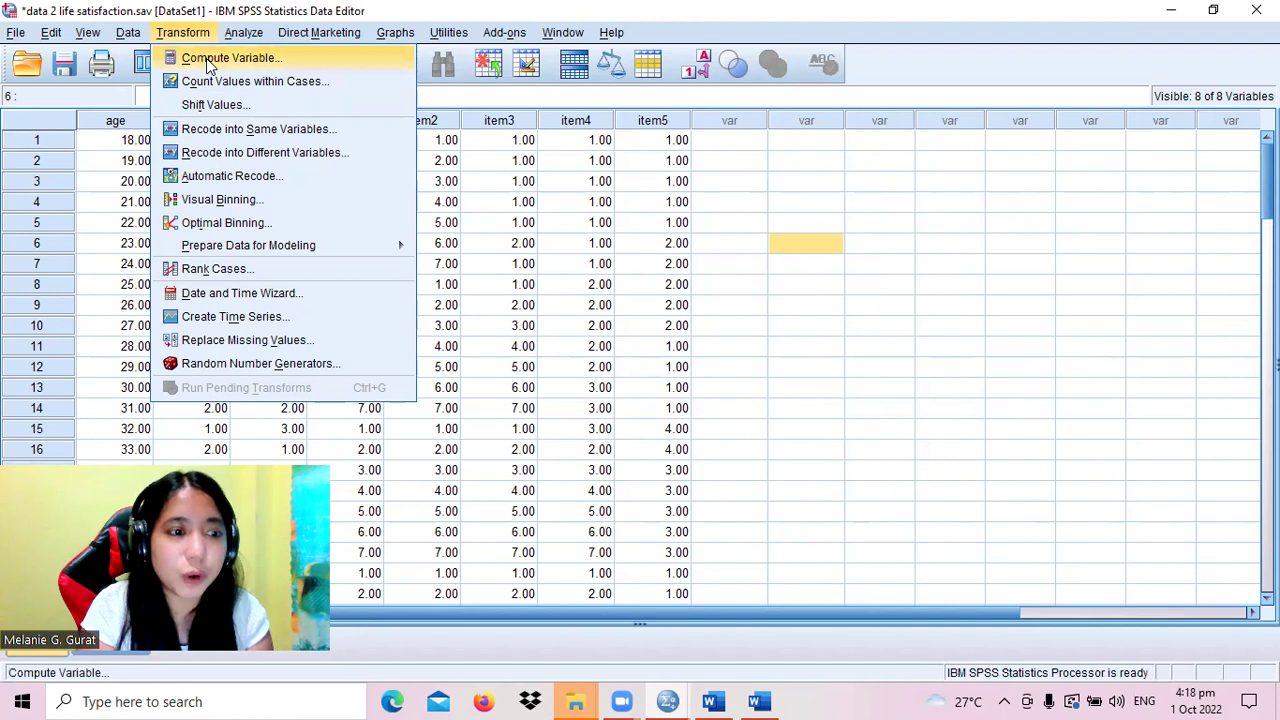
left_click(212, 62)
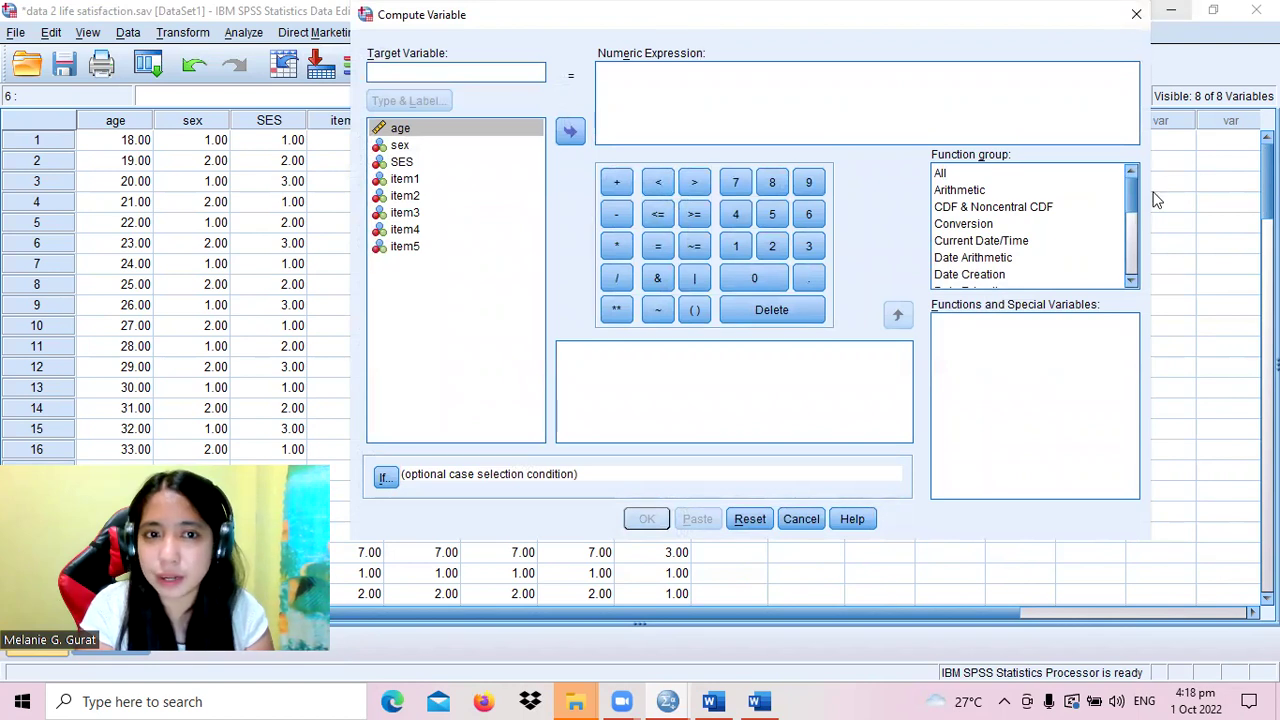
left_click(293, 40)
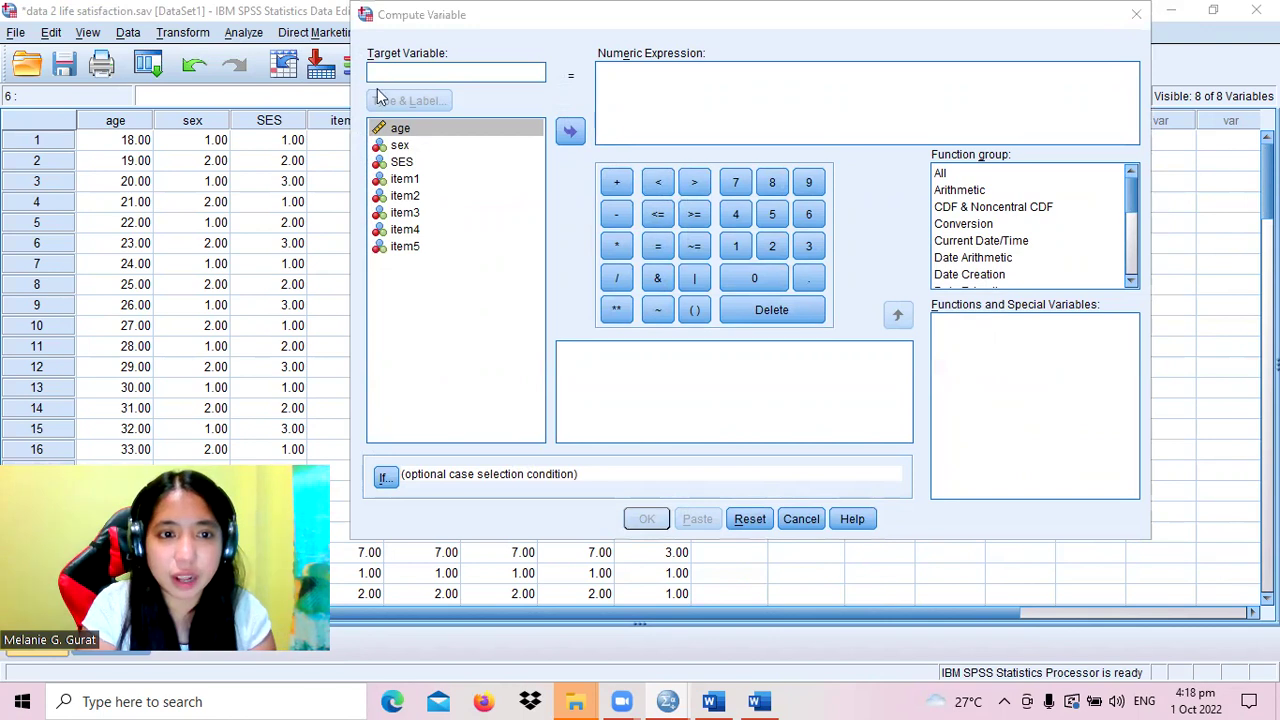
left_click(466, 74)
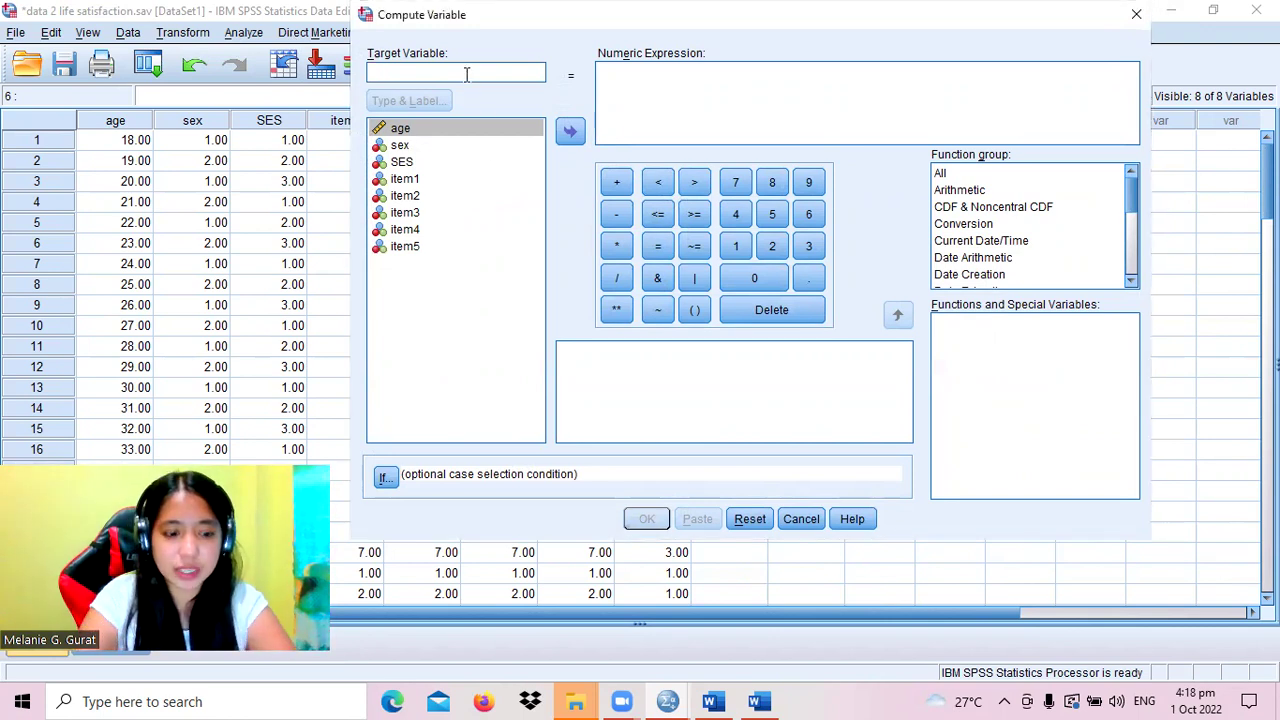
type("S")
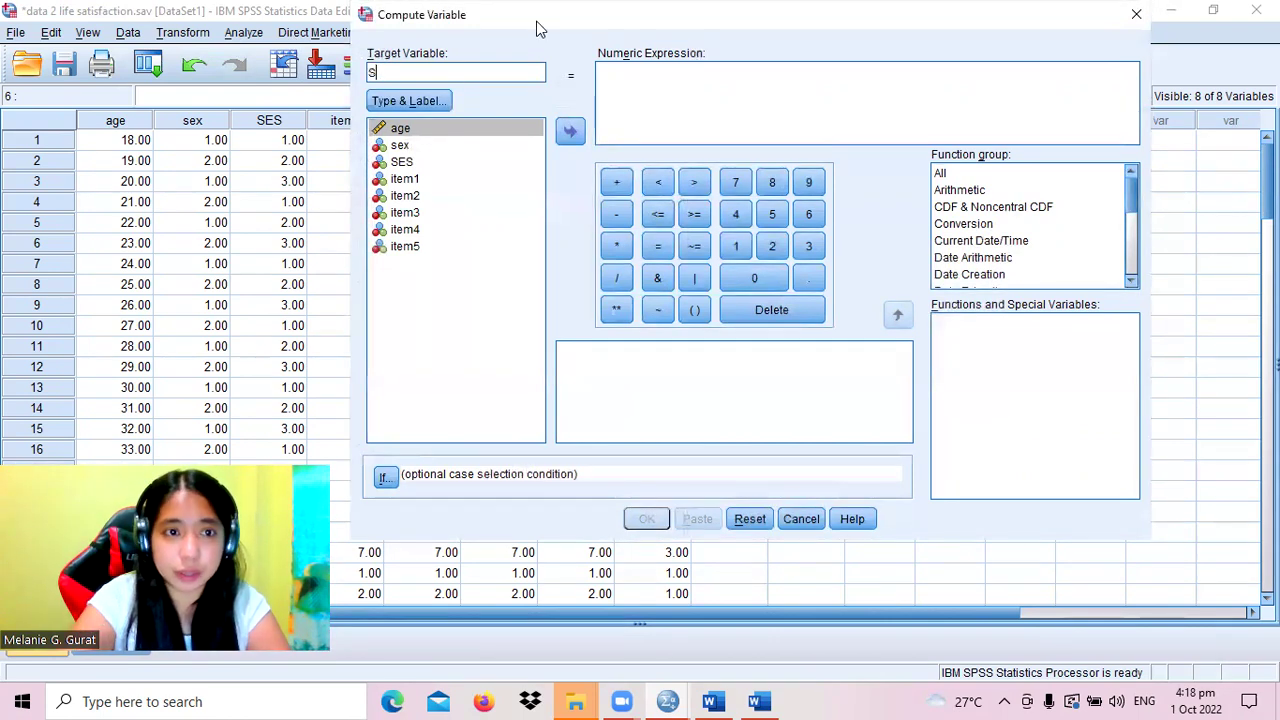
type("Um")
- Enter the numeric expression sum(item1,item2,item3,item4,item5) for the Sum variable and run the computation
left_click(678, 78)
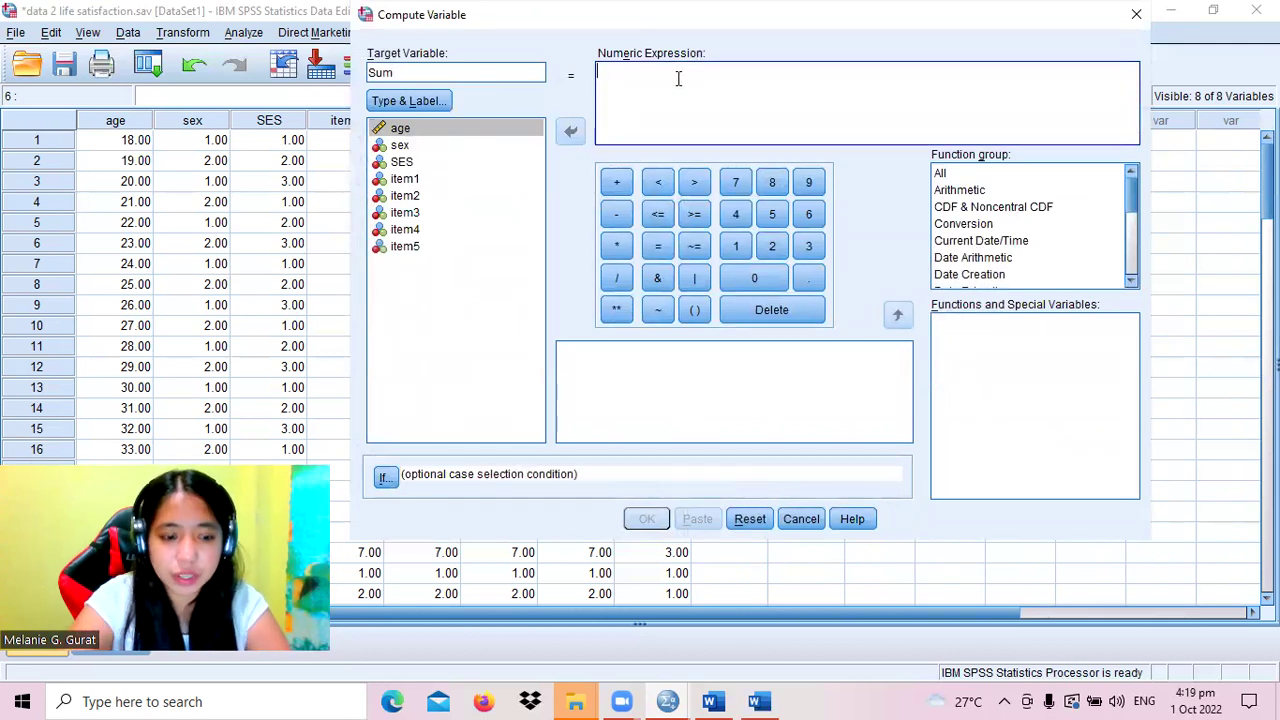
type("sum(")
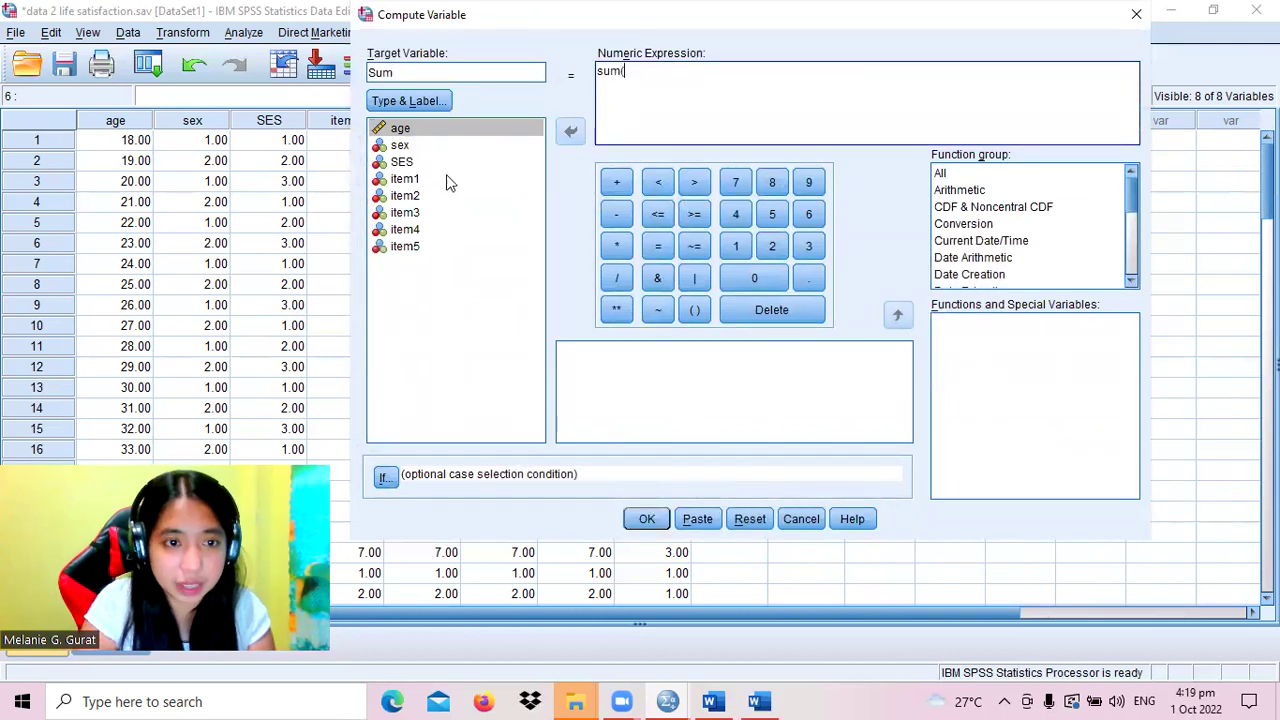
double_click(408, 180)
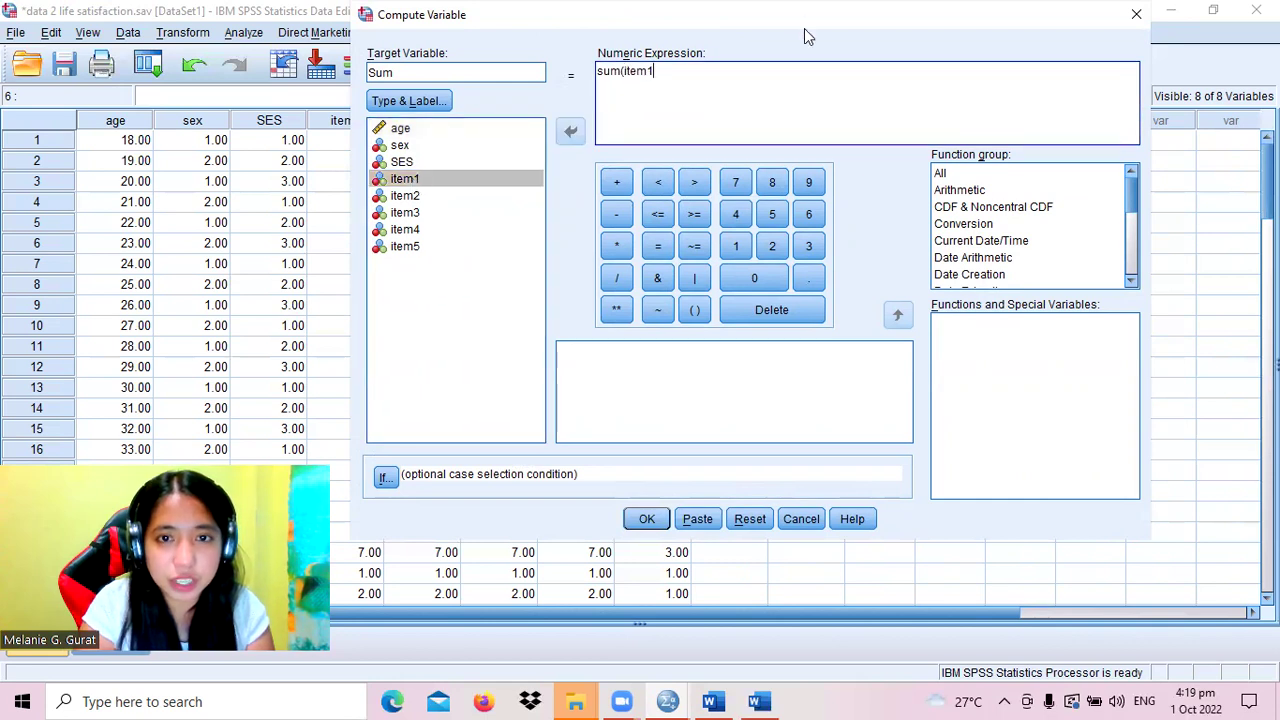
type(",")
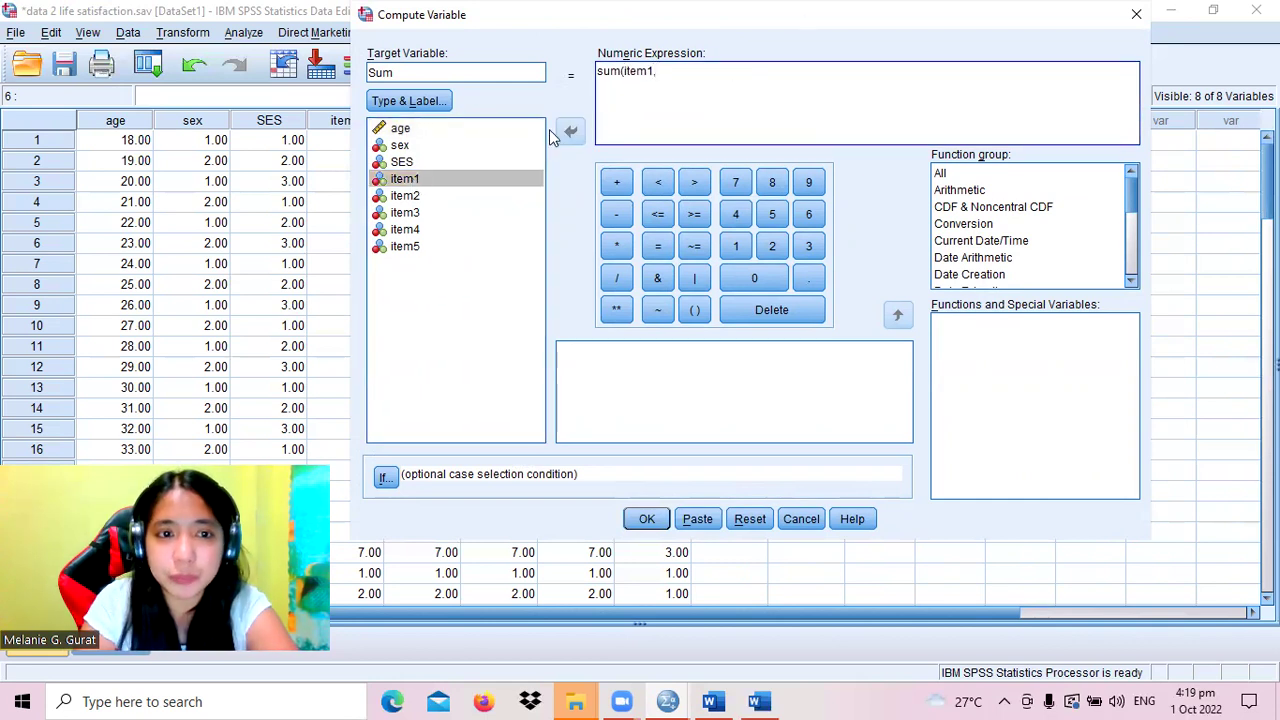
double_click(405, 196)
type(",")
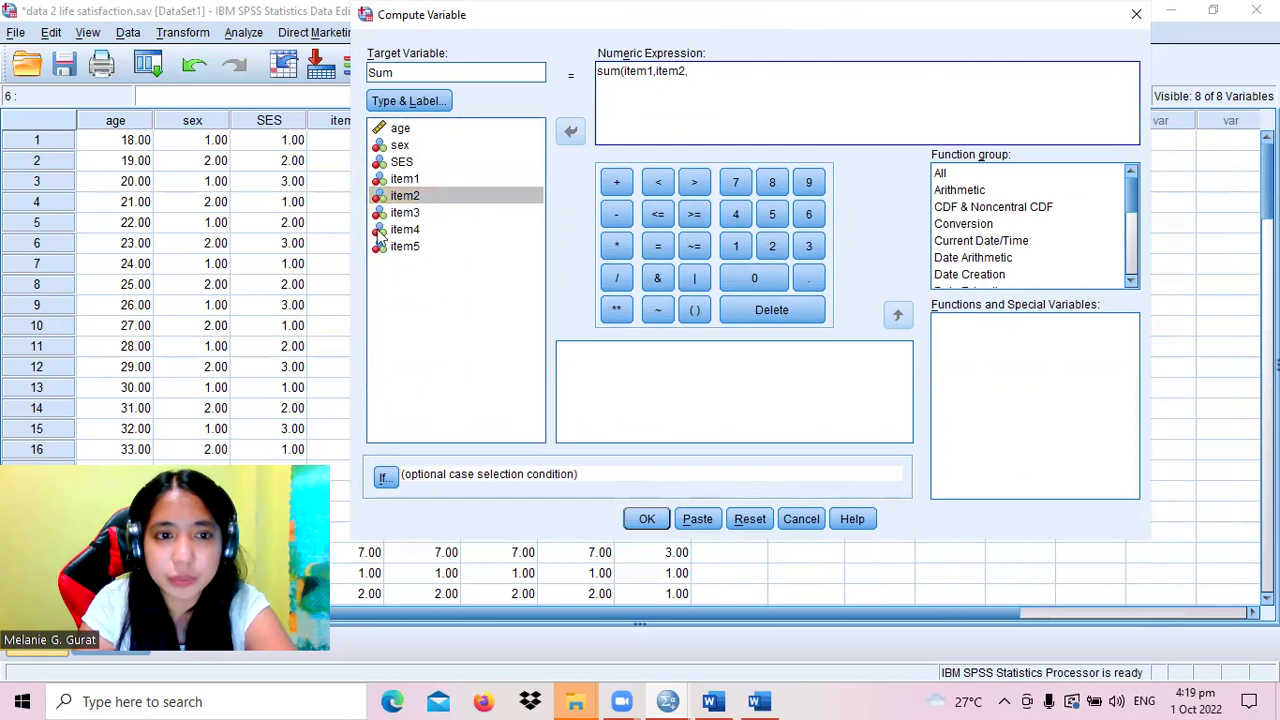
double_click(408, 216)
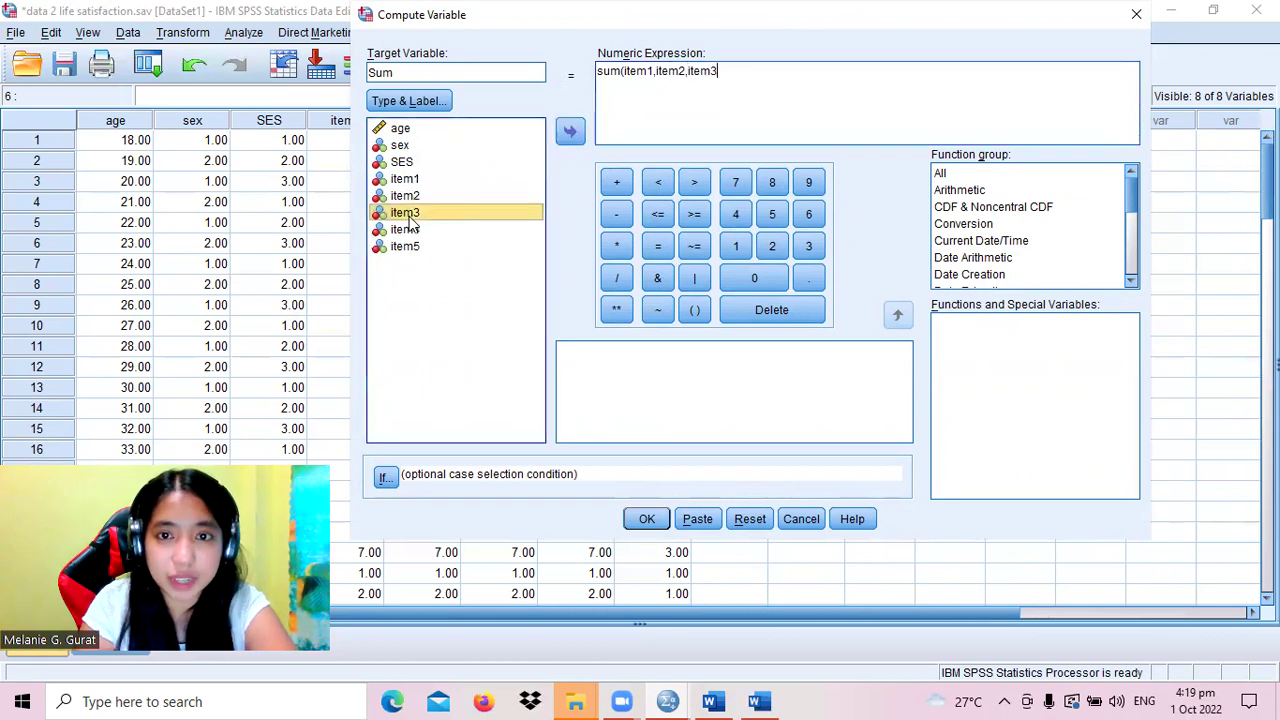
left_click(777, 69)
type(",")
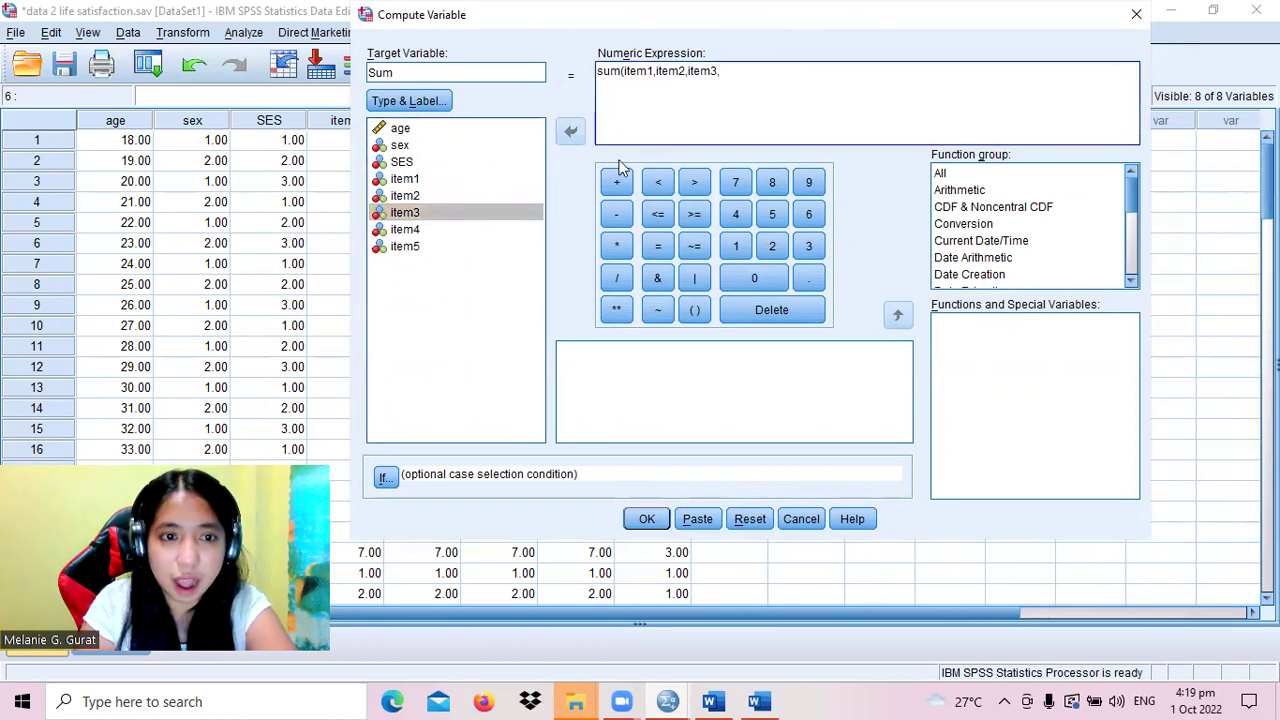
double_click(405, 230)
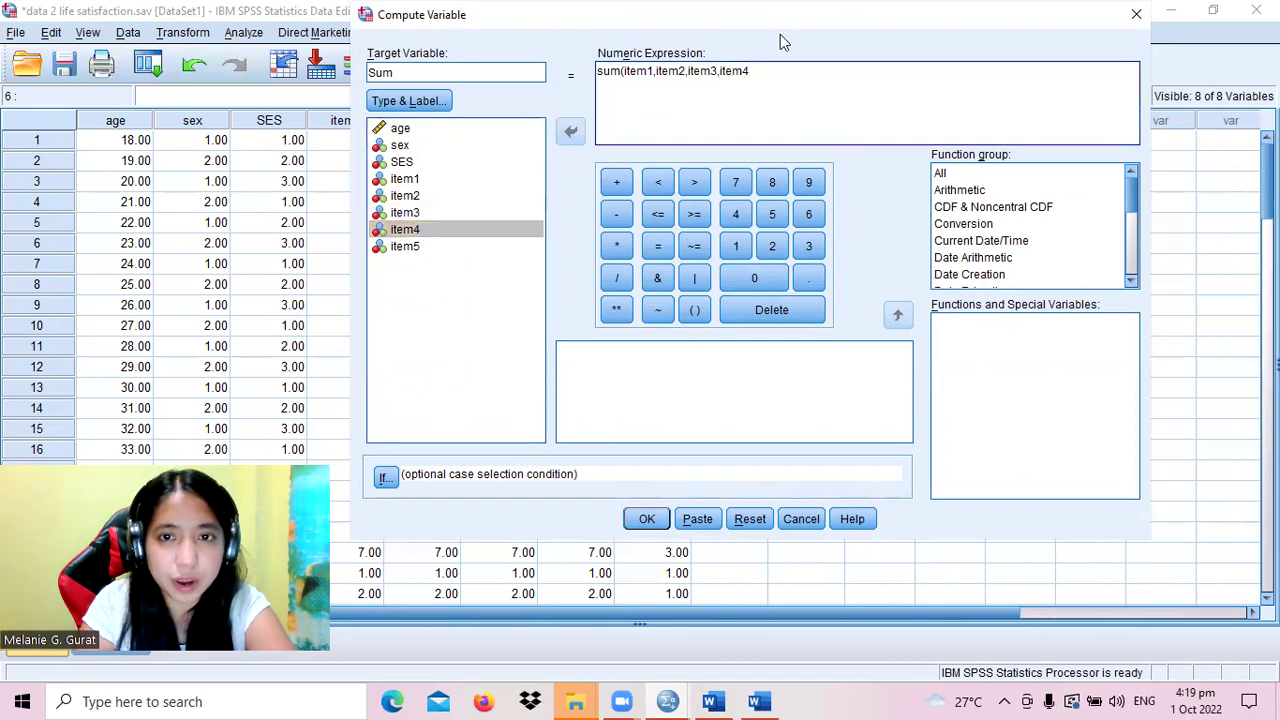
double_click(408, 247)
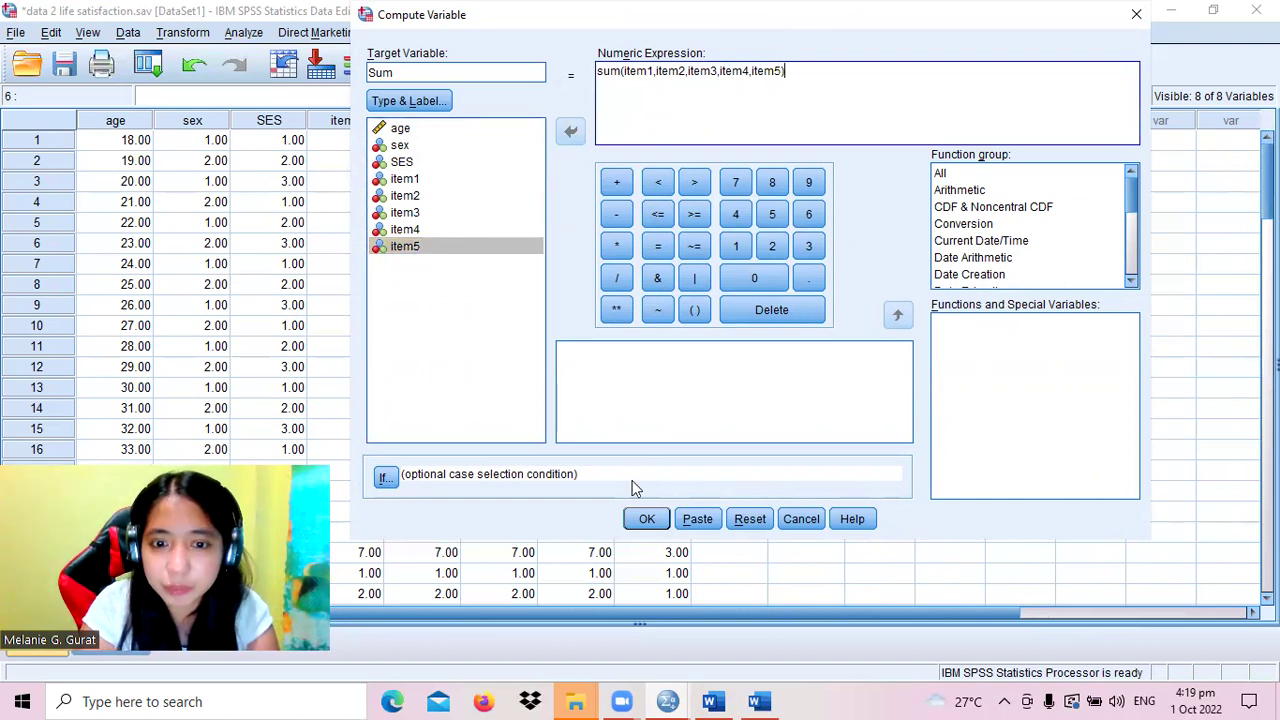
left_click(646, 518)
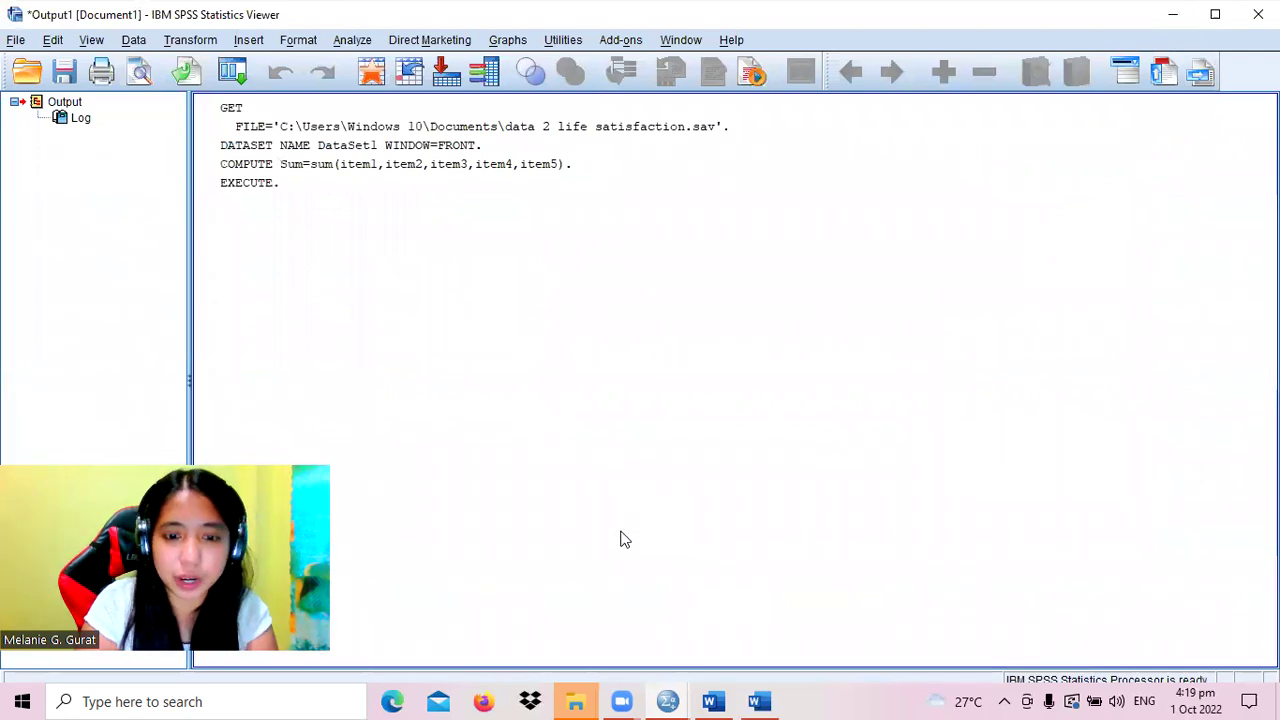
- Return to the life satisfaction data window and review the computed Sum column from the first case to the last
mouse_move(668, 700)
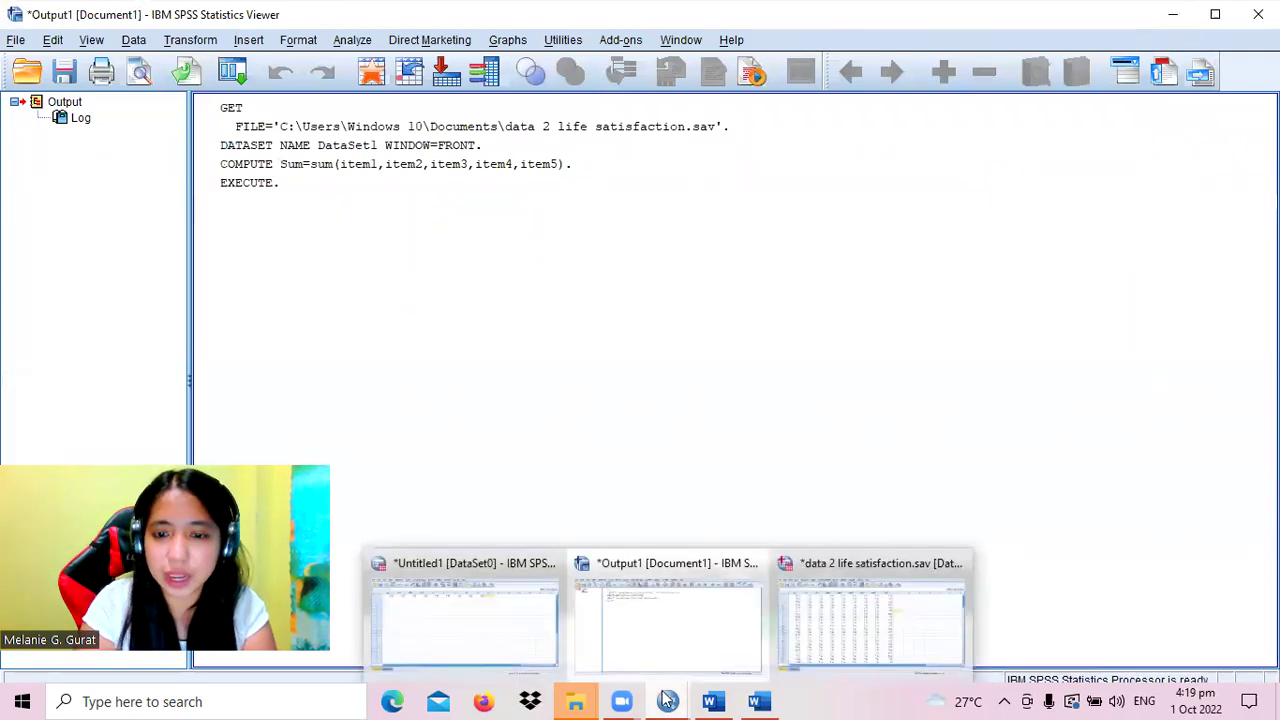
left_click(829, 659)
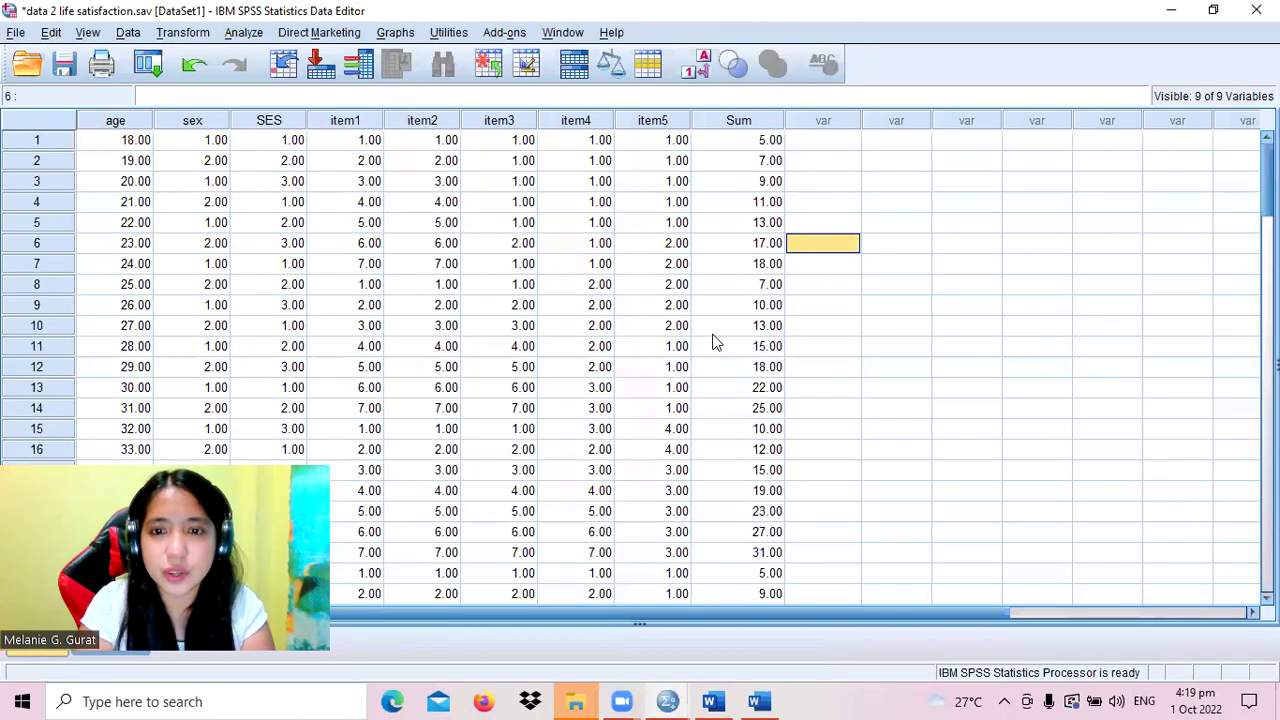
left_click(744, 347)
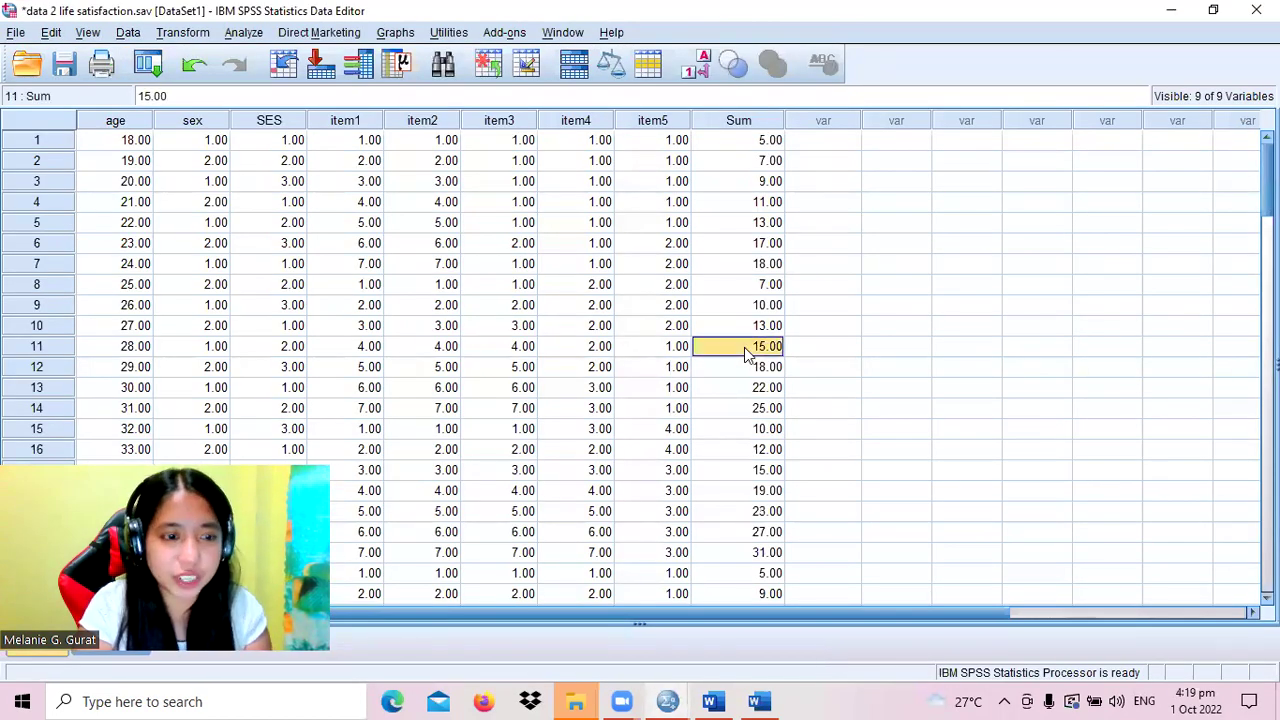
left_click(733, 124)
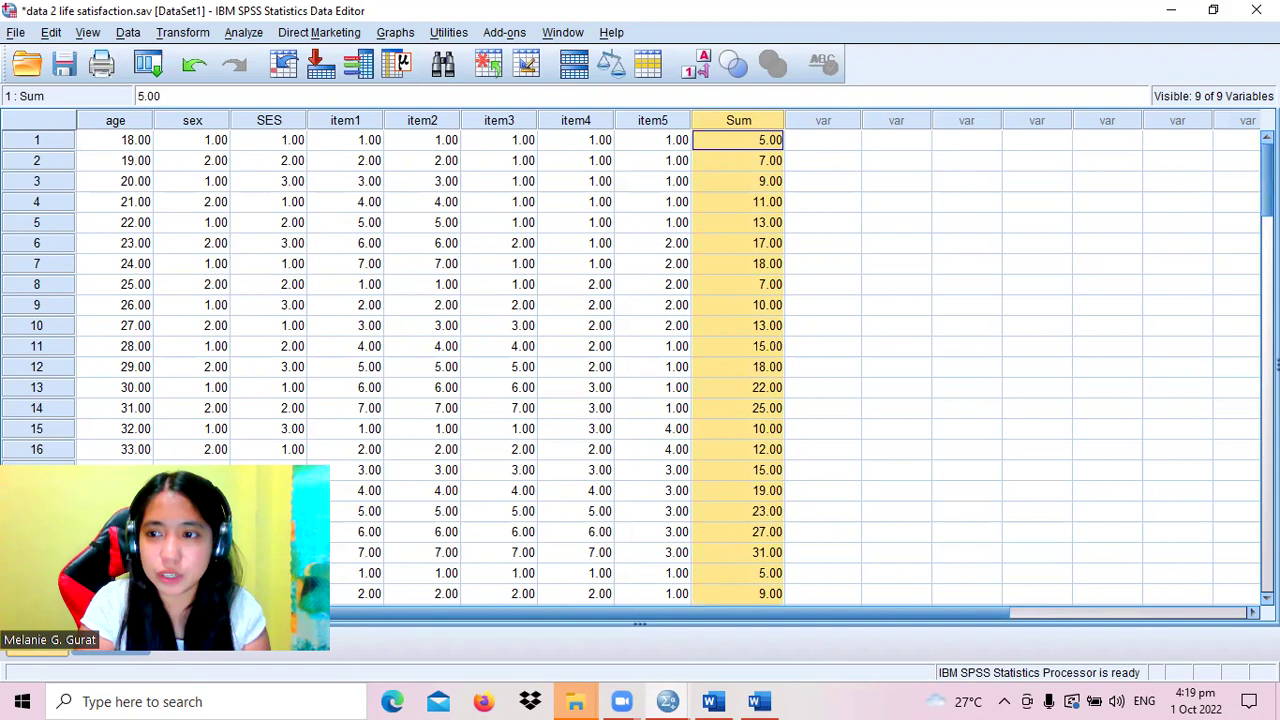
scroll(640, 370, "down", 20)
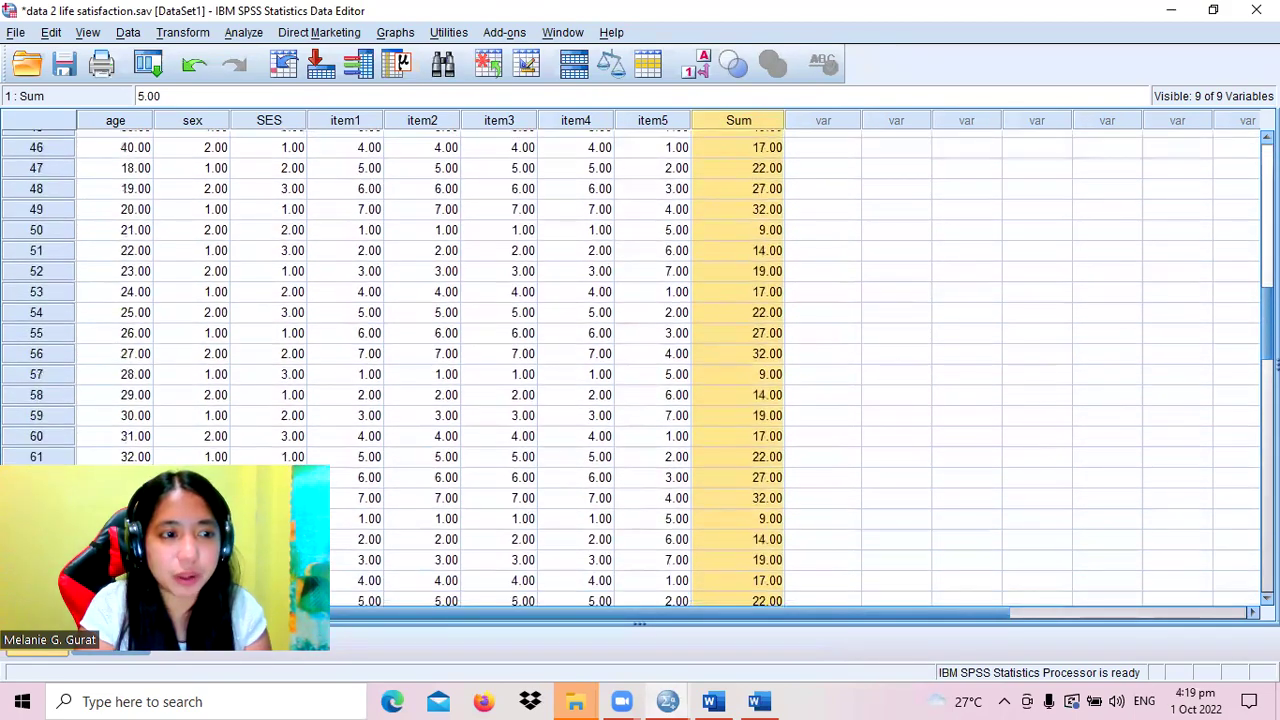
scroll(640, 370, "down", 9)
scroll(640, 370, "up", 1)
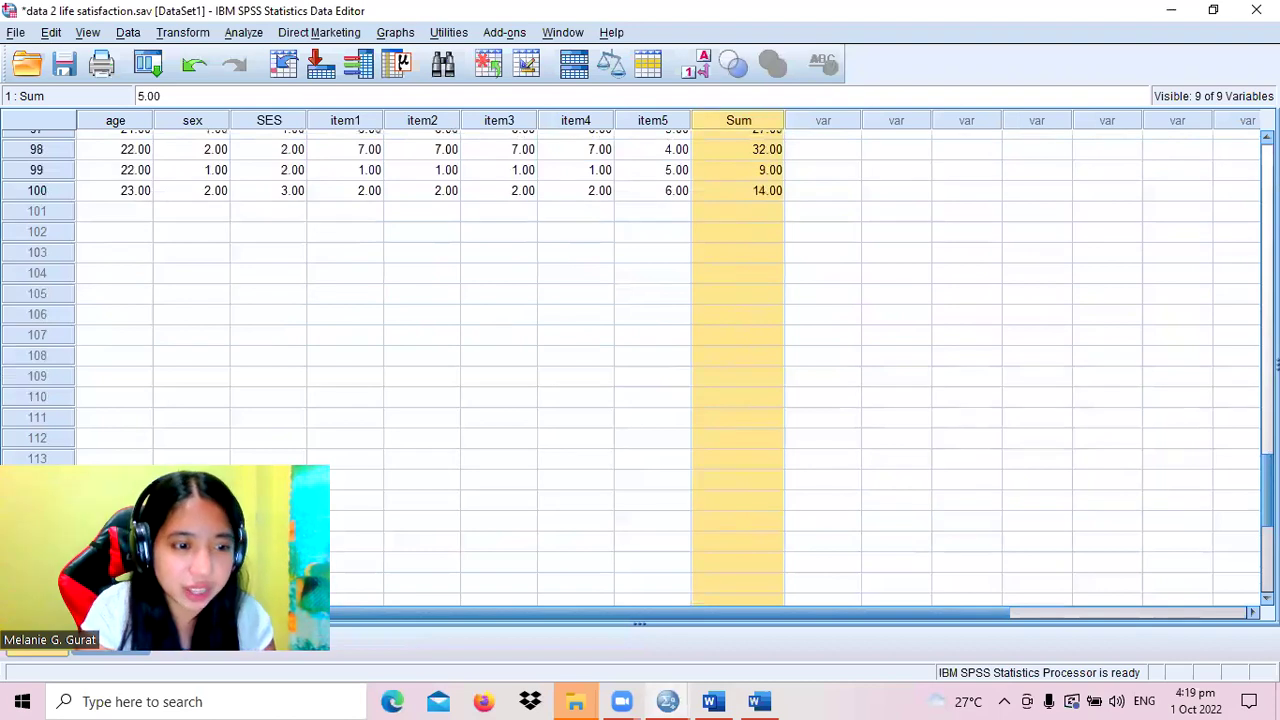
scroll(640, 370, "up", 3)
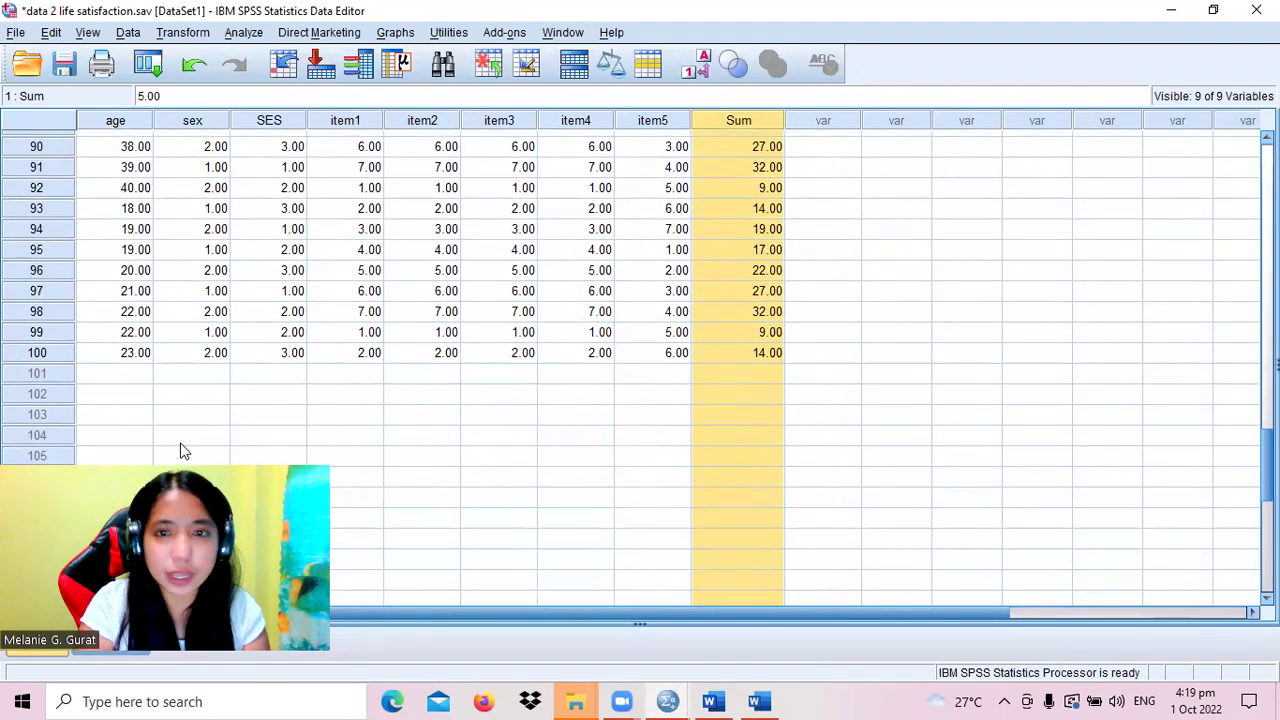
left_click_drag(180, 450, 1020, 214)
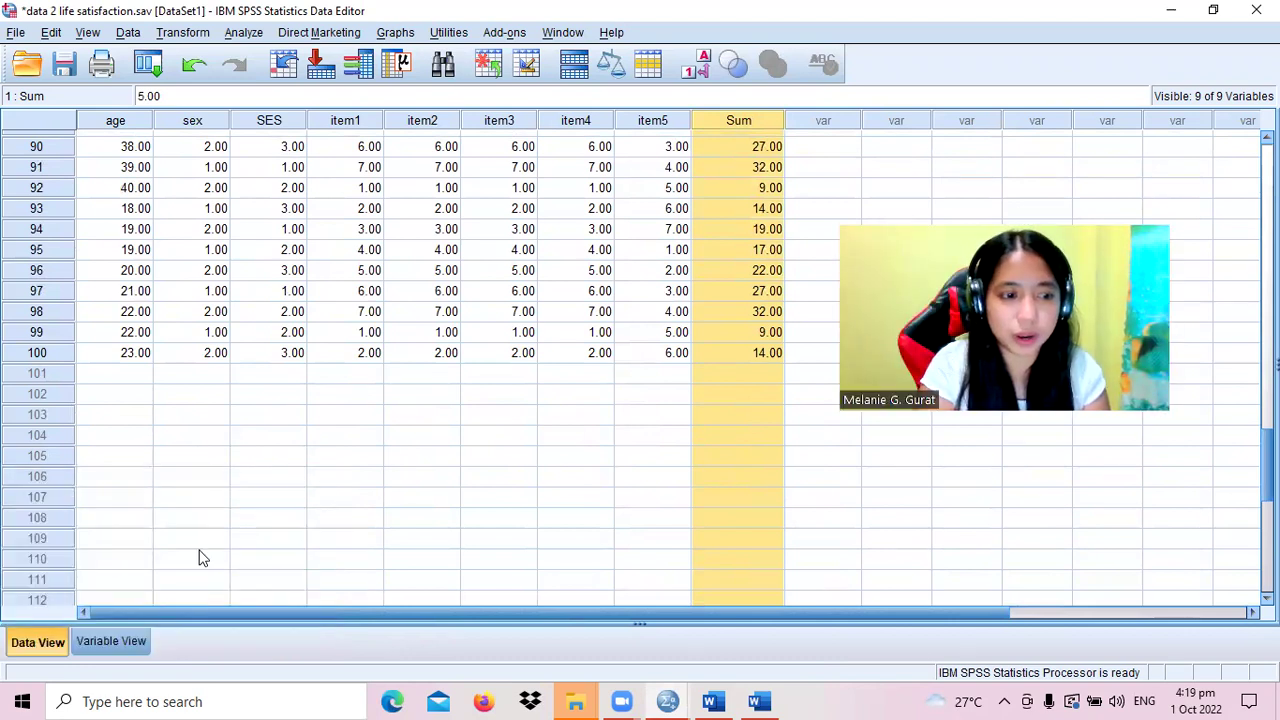
- Examine the value labels defined for the sex and SES variables in the variable definitions, closing each without changes
left_click(129, 641)
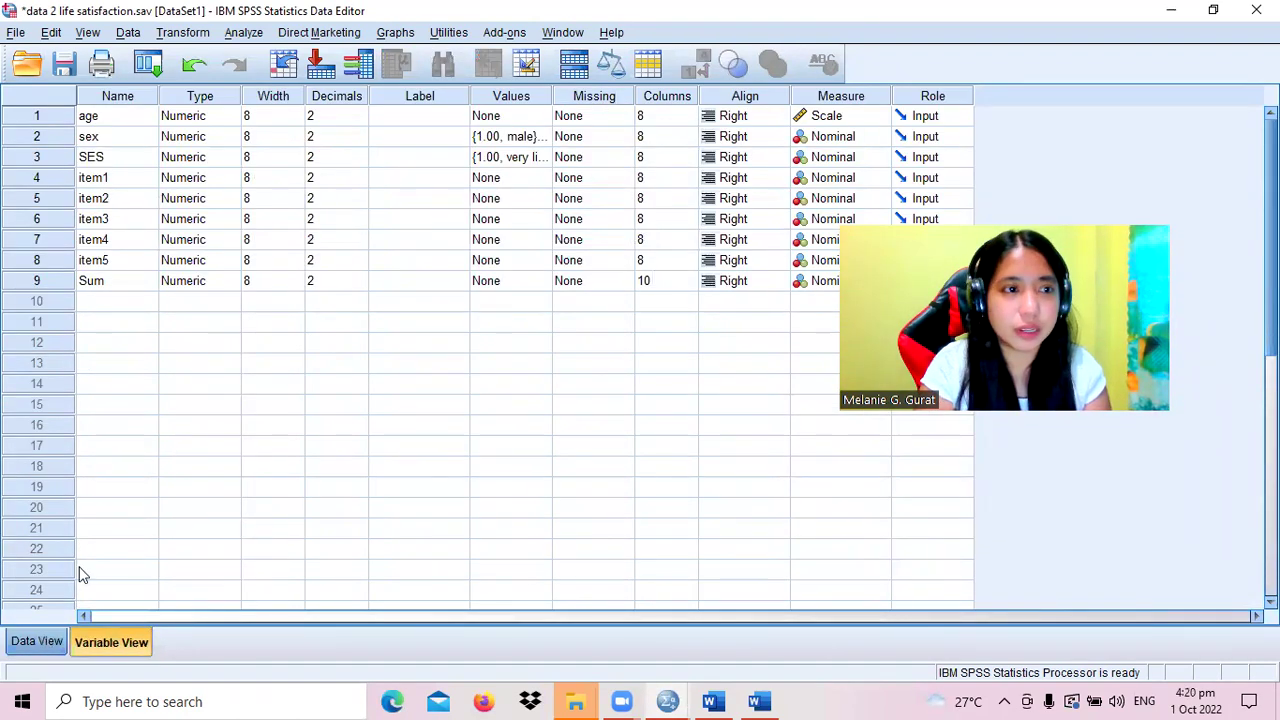
left_click(546, 142)
left_click(542, 139)
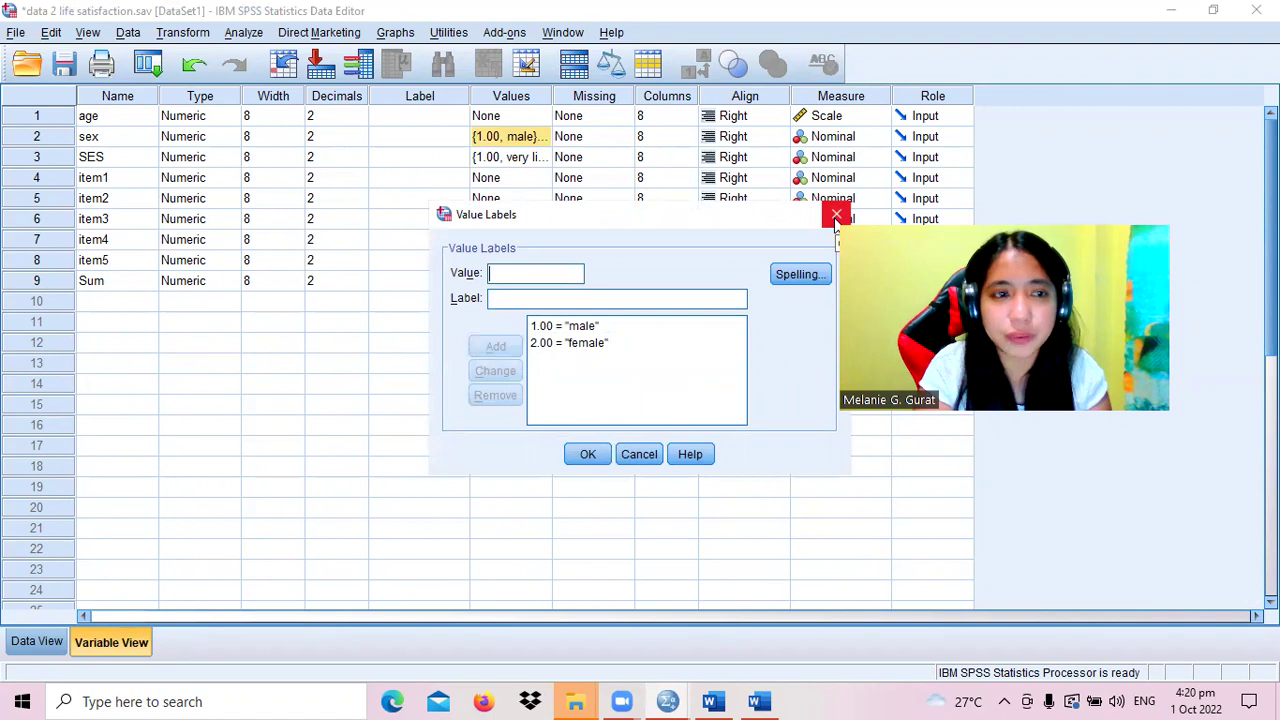
left_click(836, 215)
double_click(547, 160)
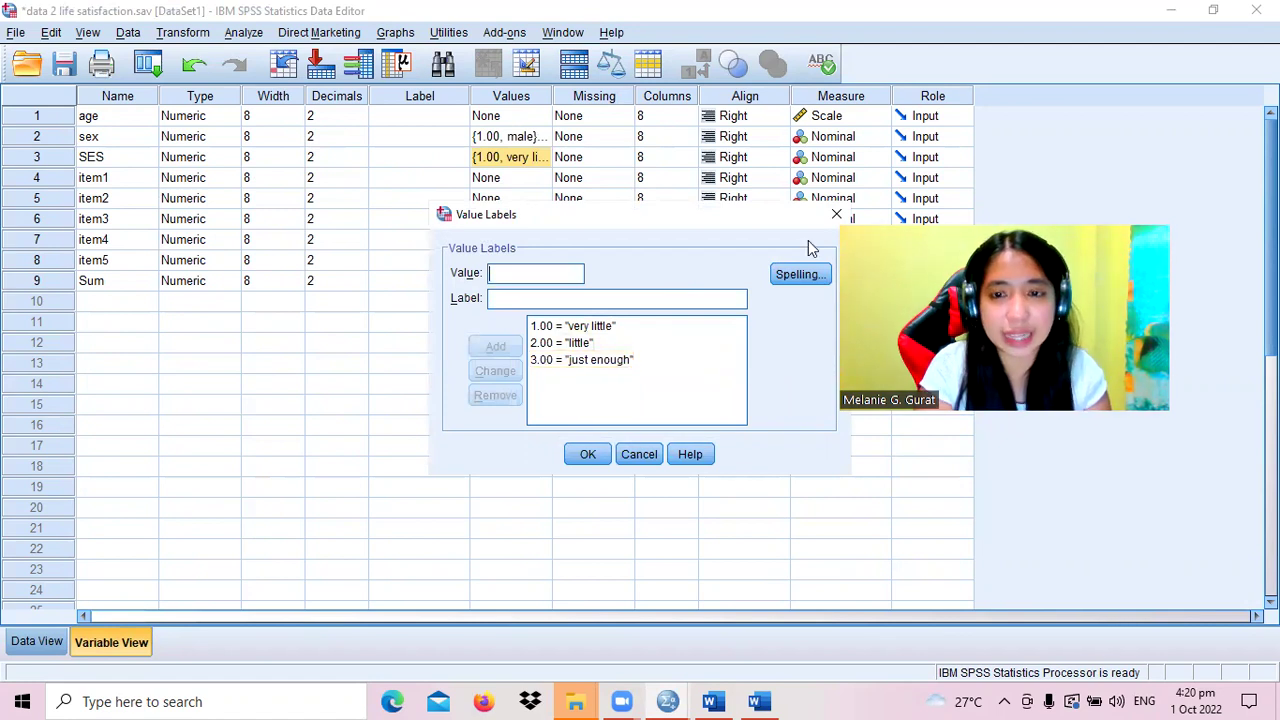
left_click(834, 214)
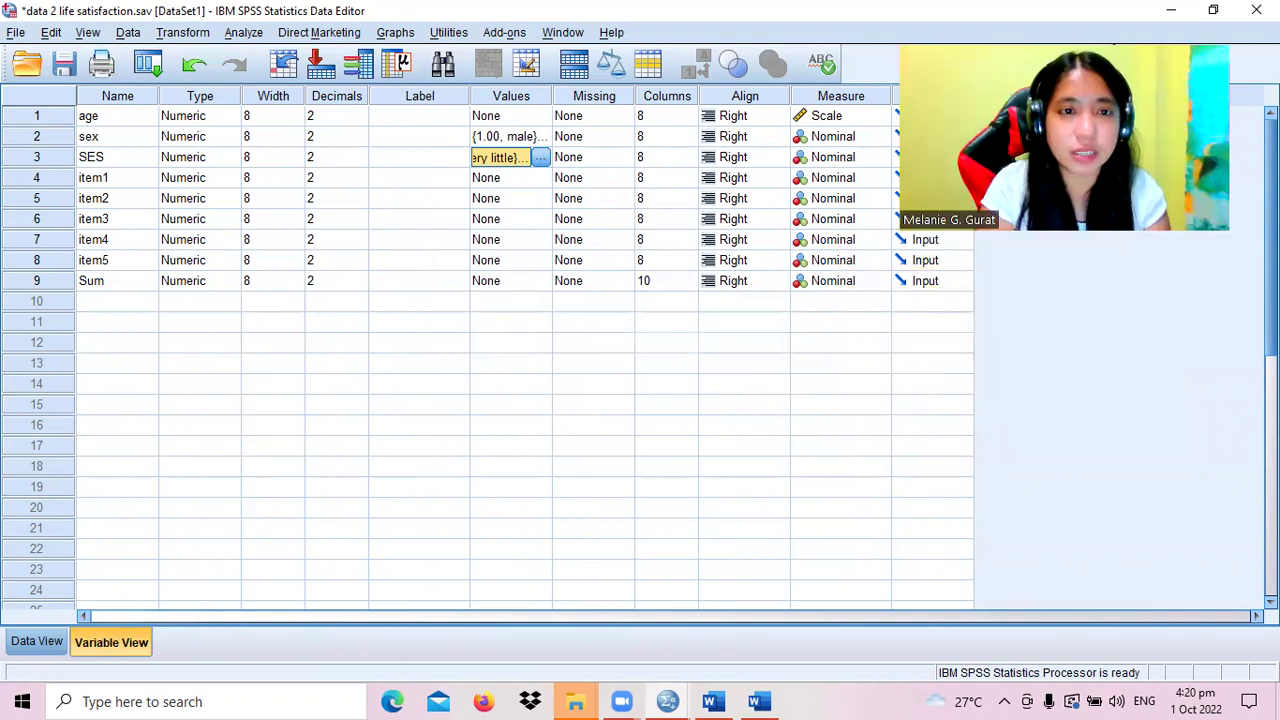
left_click(226, 33)
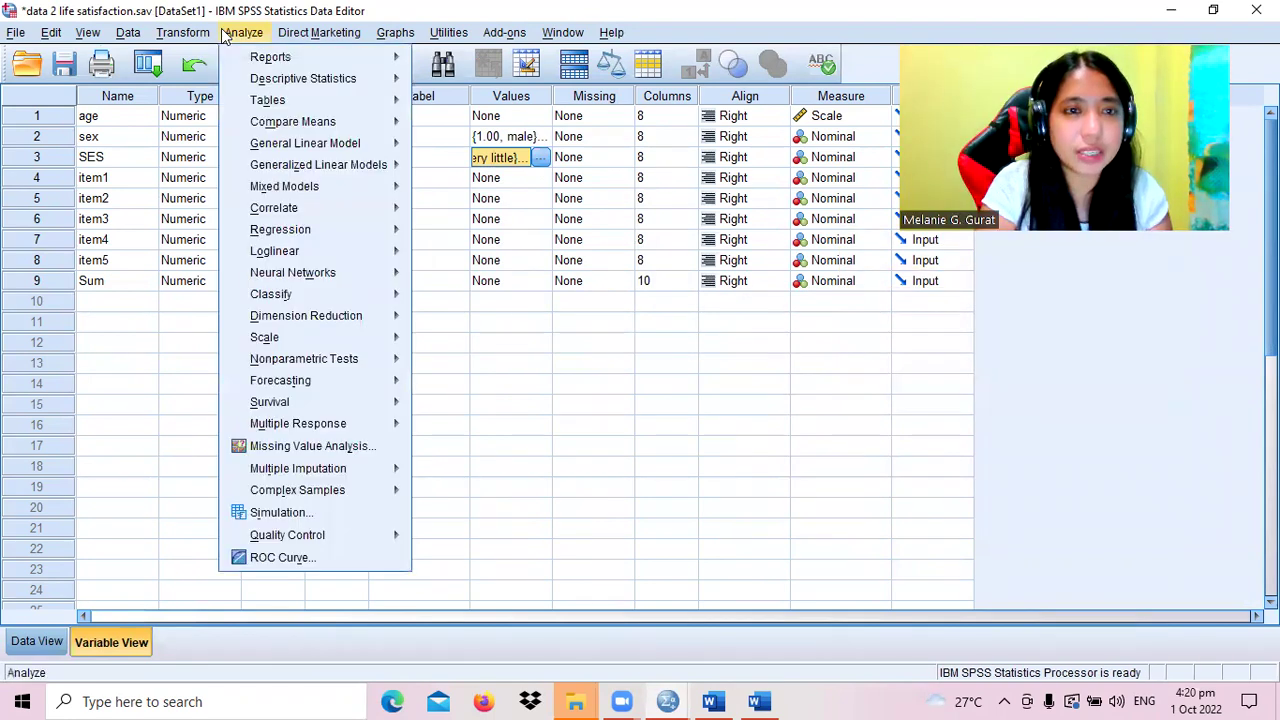
mouse_move(356, 86)
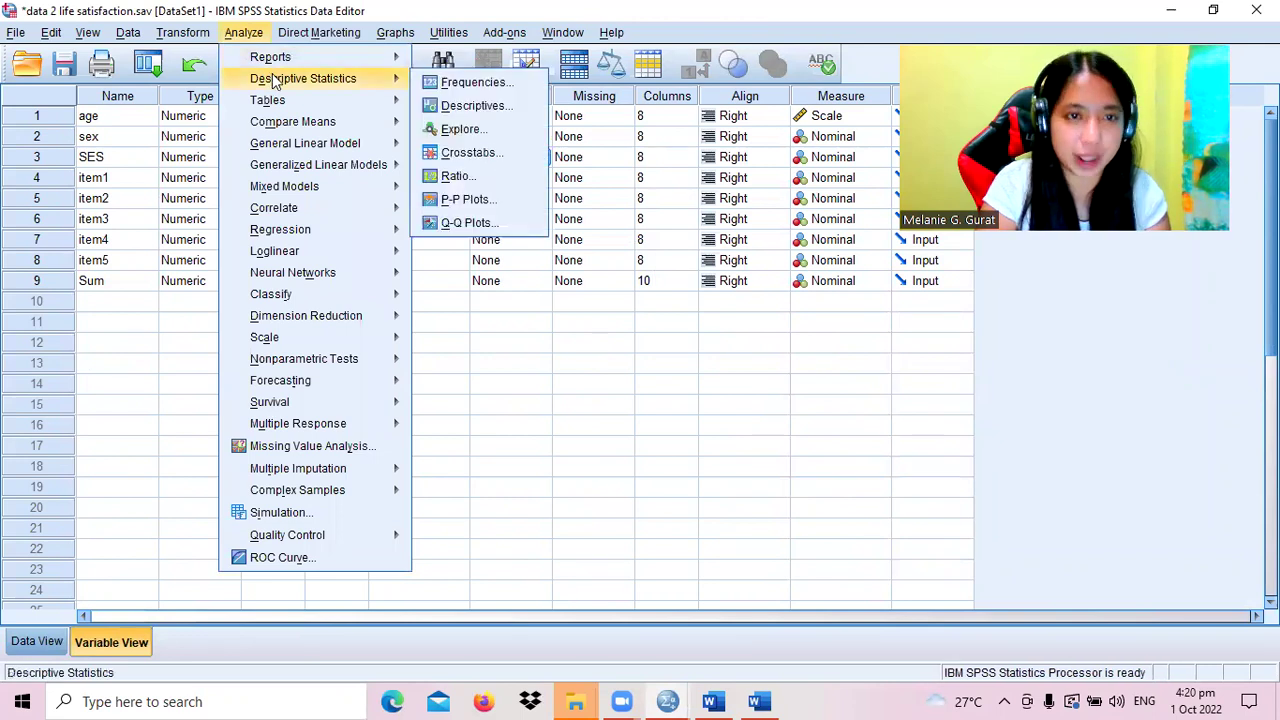
left_click(462, 82)
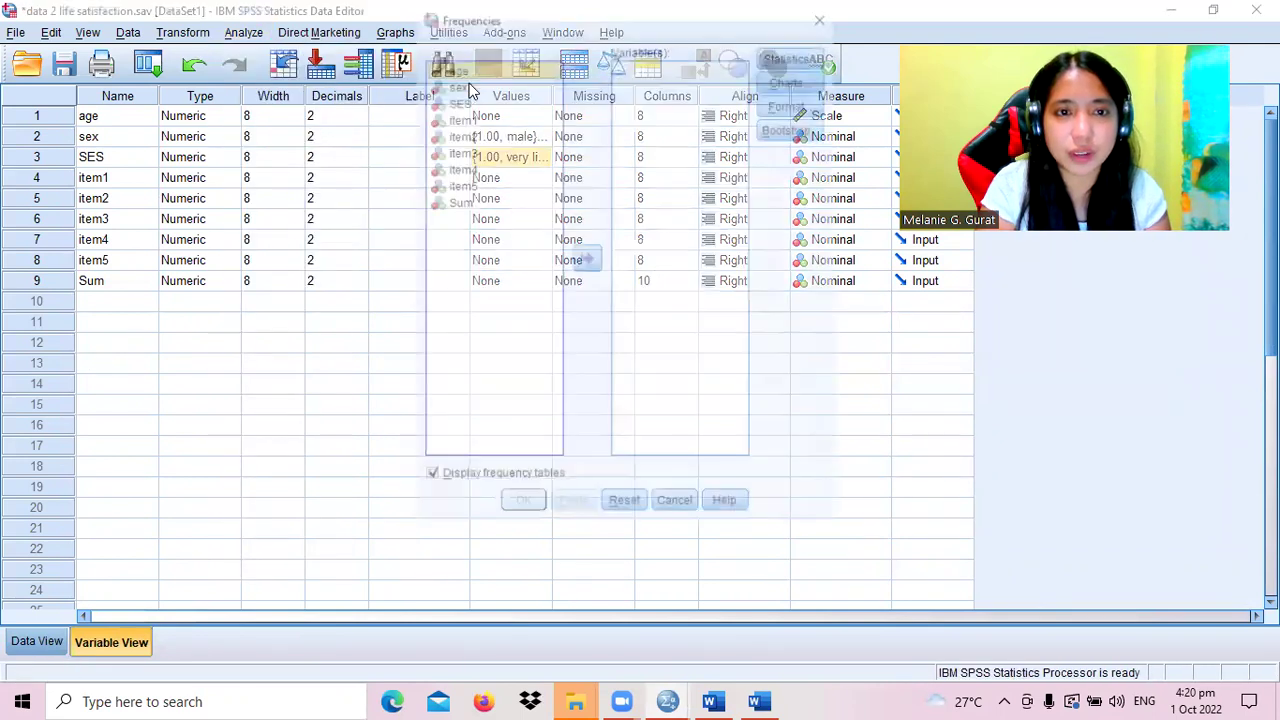
left_click(456, 84, "shift")
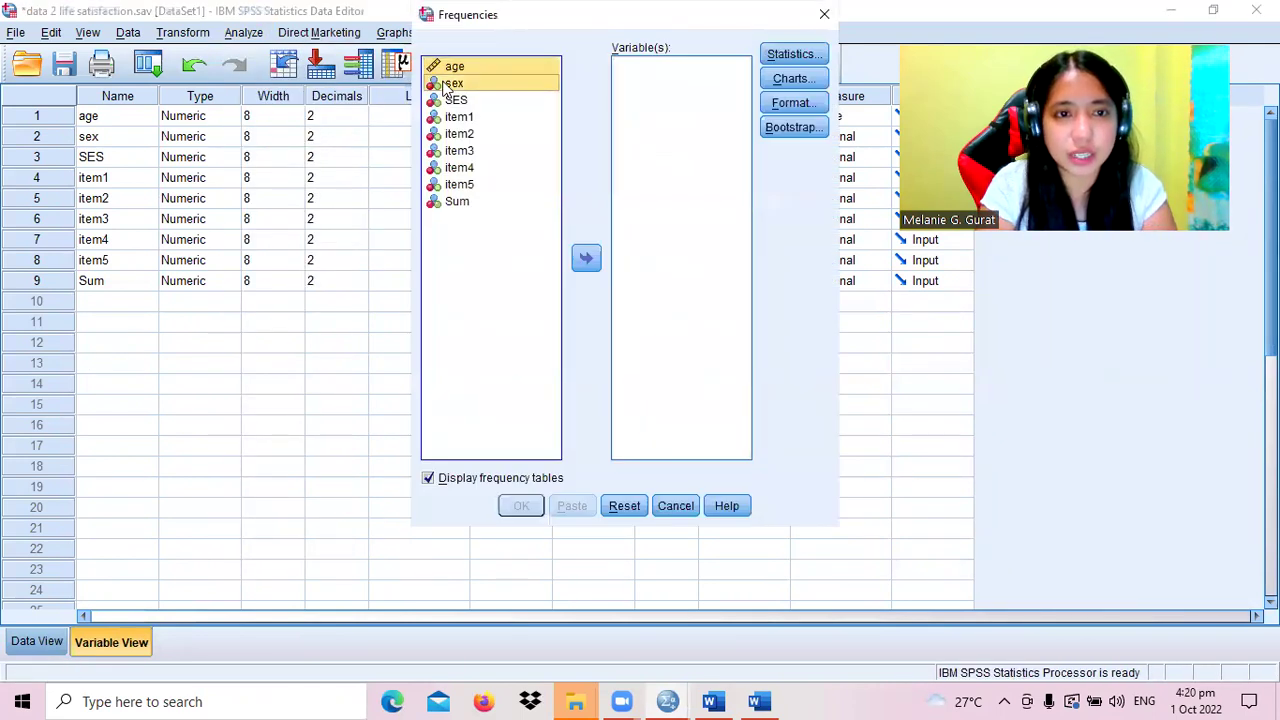
left_click(458, 101, "shift")
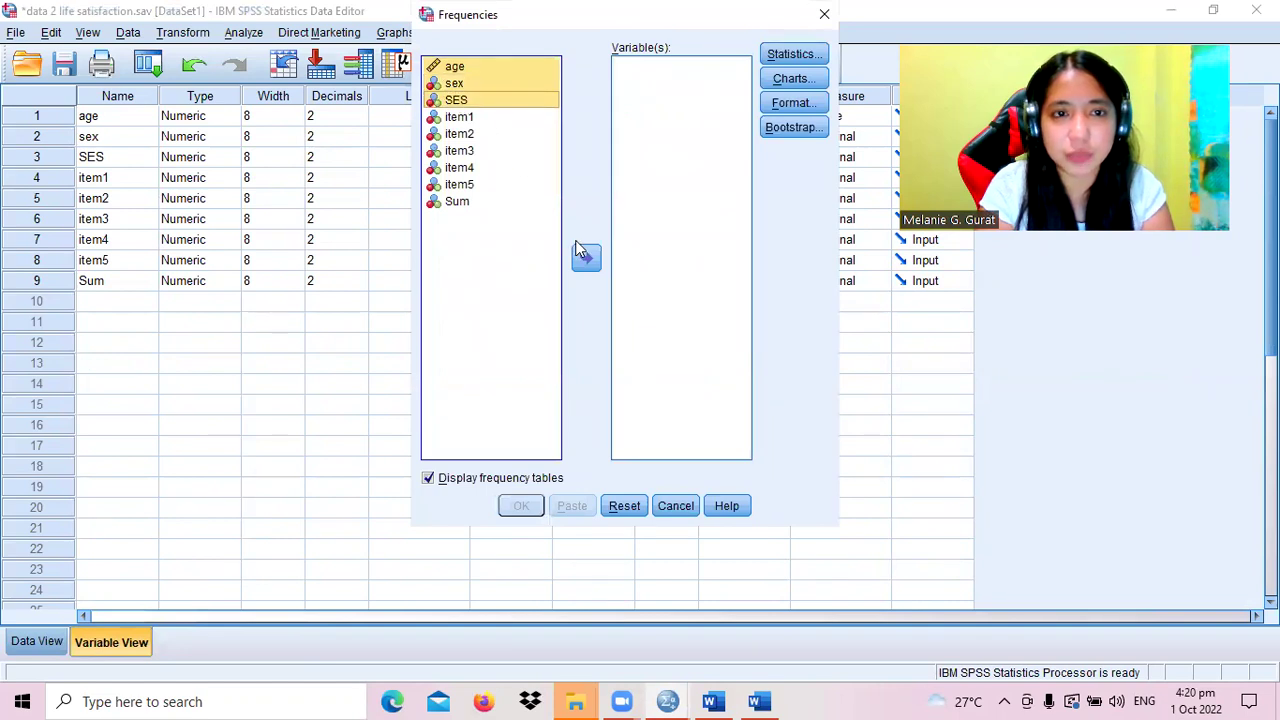
left_click(824, 14)
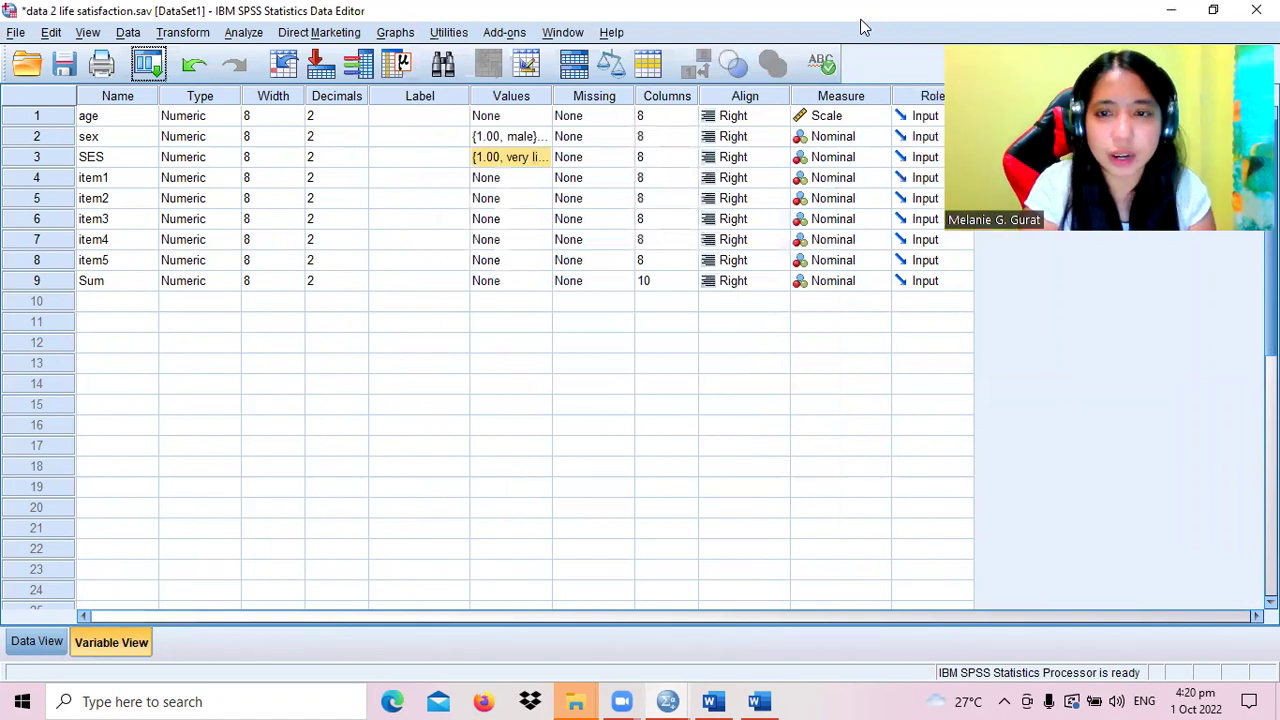
- Set the measurement level of sex to Nominal and of SES to Ordinal
left_click(857, 140)
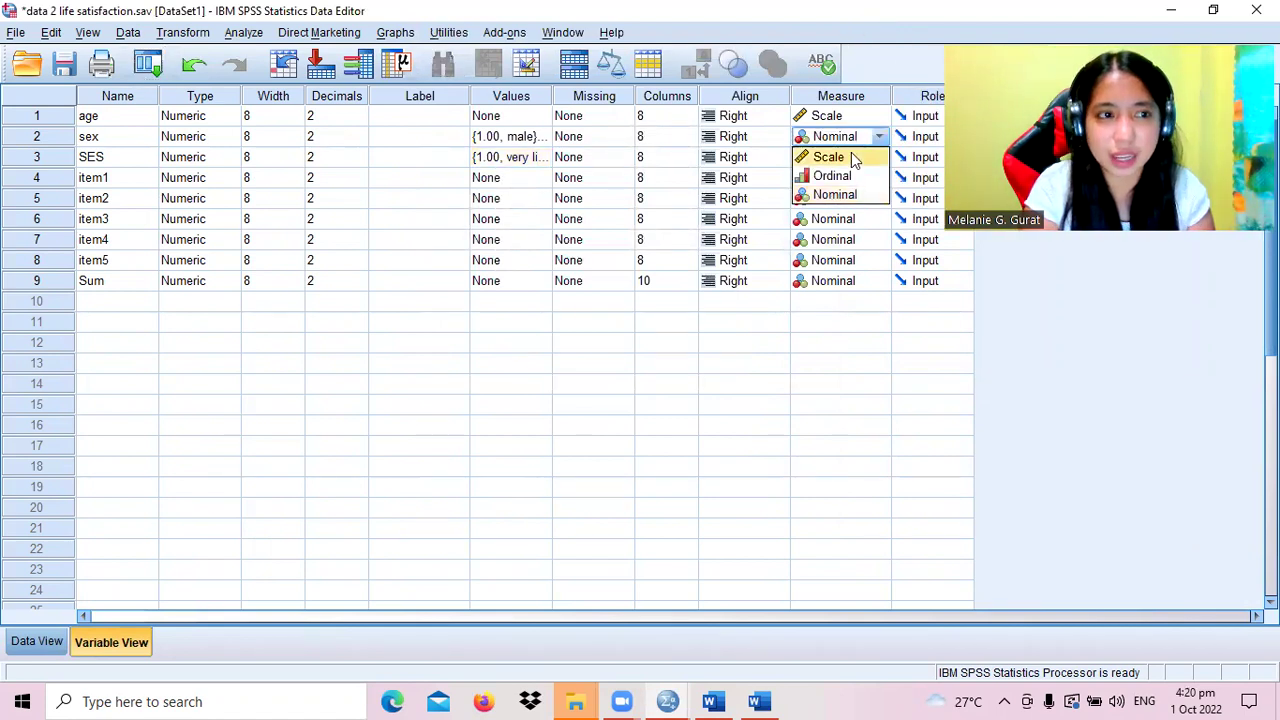
left_click(849, 196)
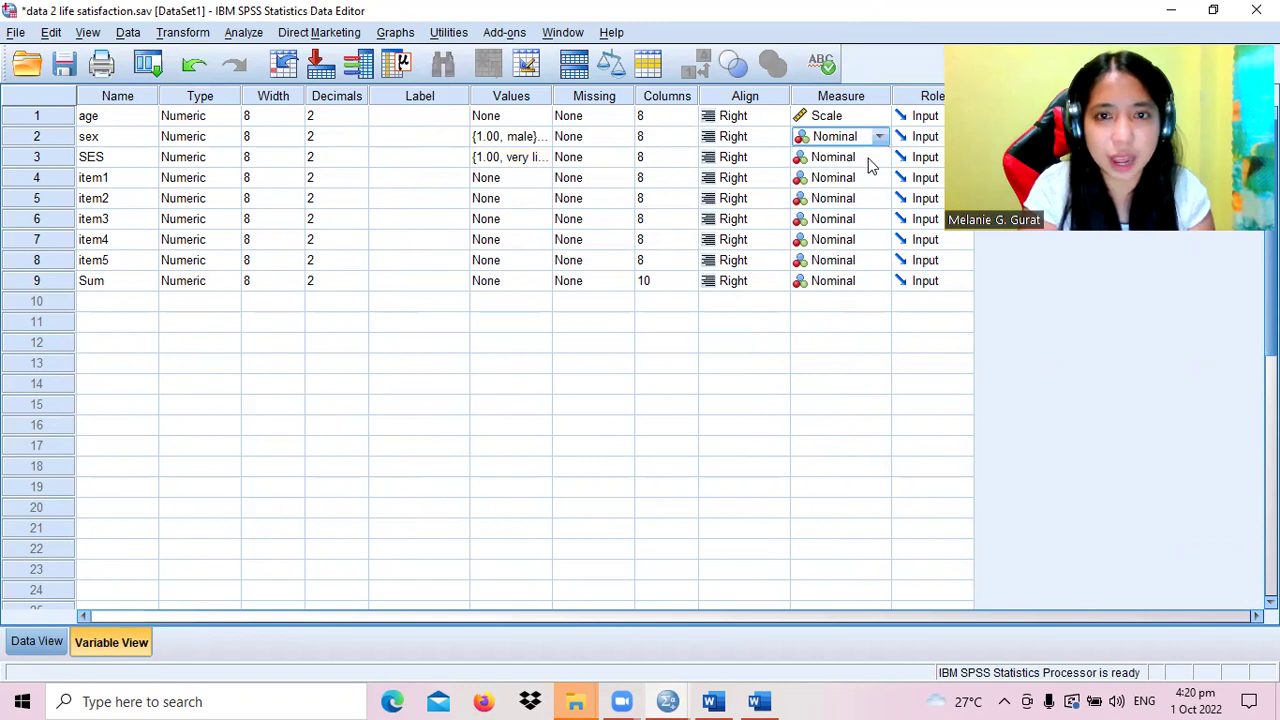
left_click(866, 160)
left_click(851, 197)
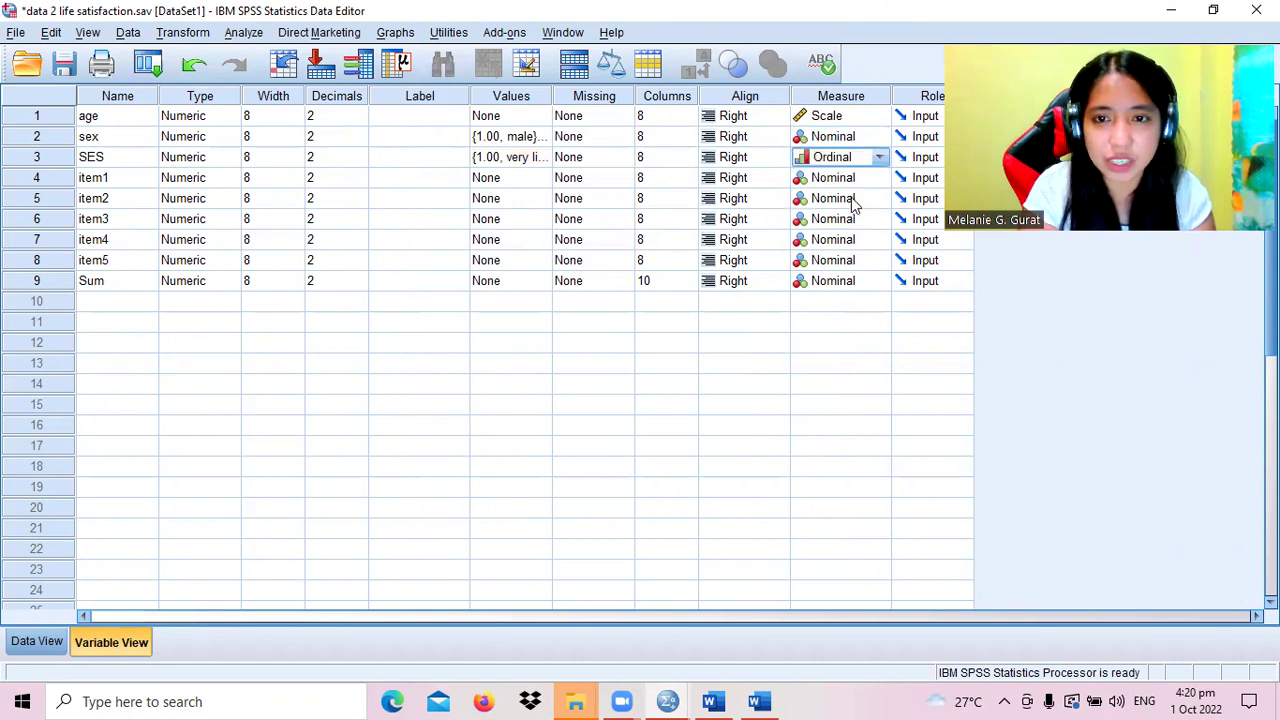
- Set the measurement level of item1 through item5 to Ordinal and of Sum to Scale
left_click(866, 178)
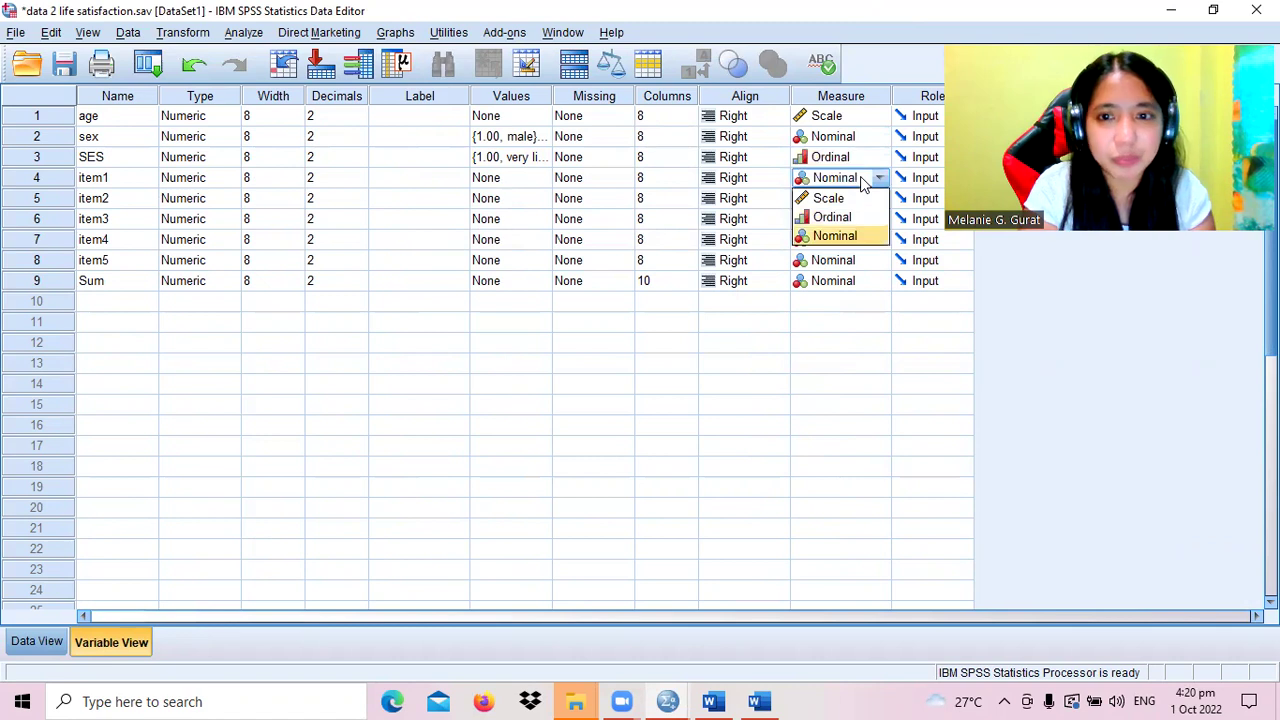
left_click(843, 215)
left_click(857, 202)
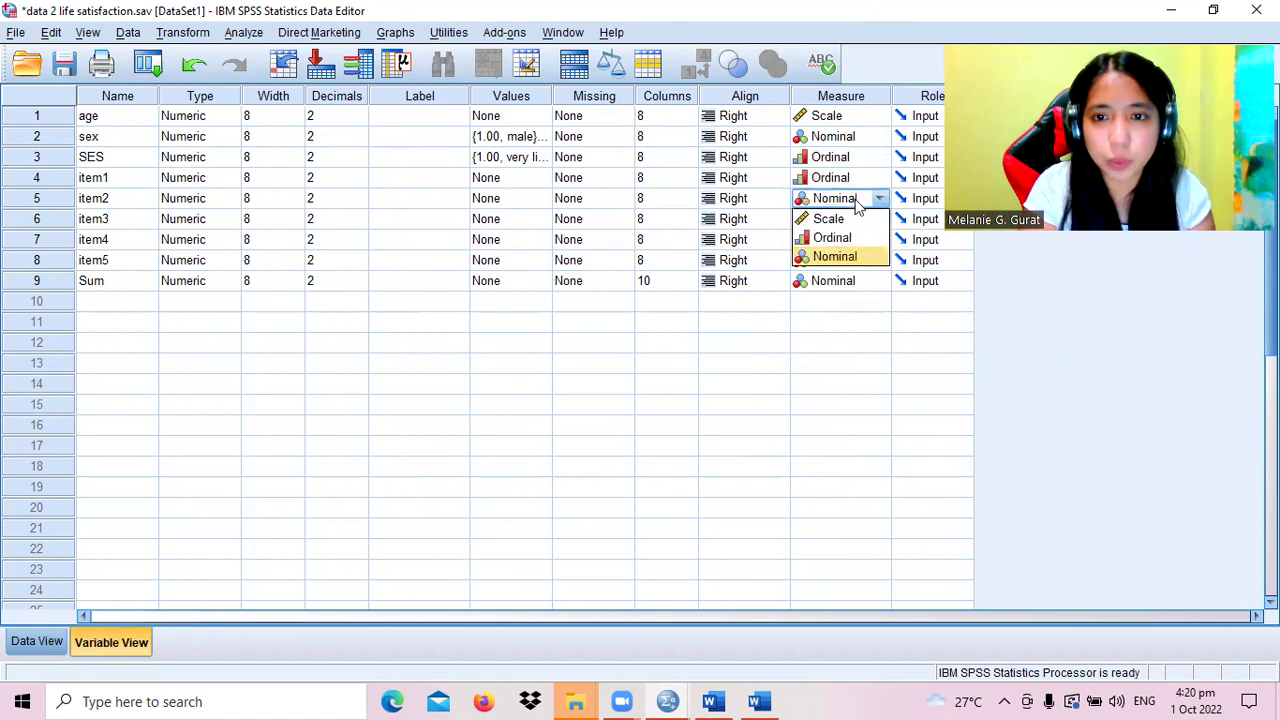
left_click(838, 238)
left_click(866, 219)
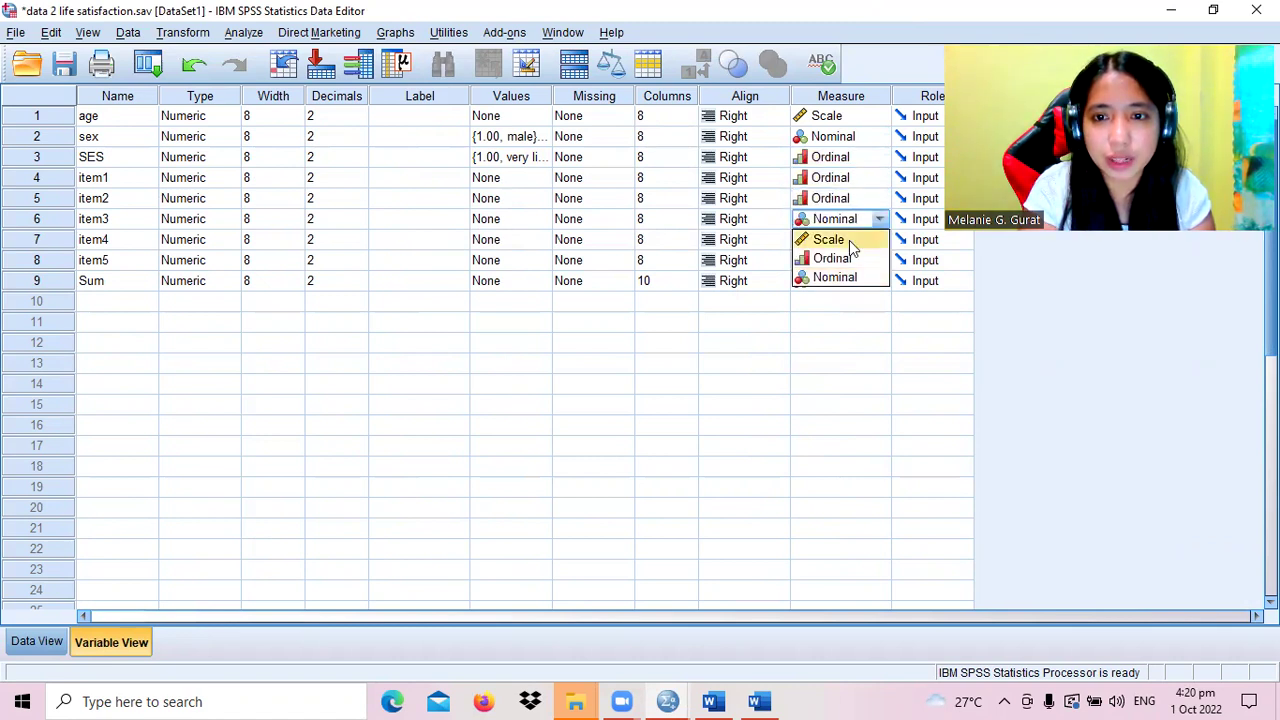
left_click(846, 258)
left_click(868, 242)
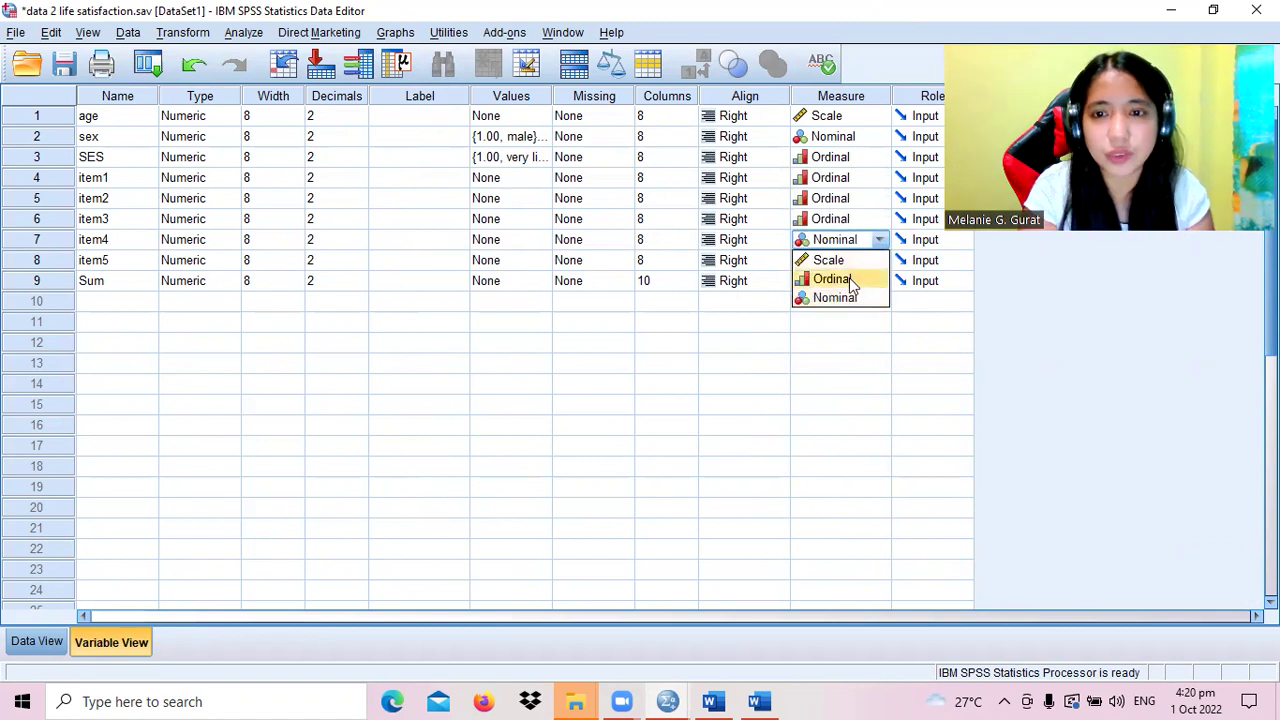
left_click(849, 277)
left_click(862, 266)
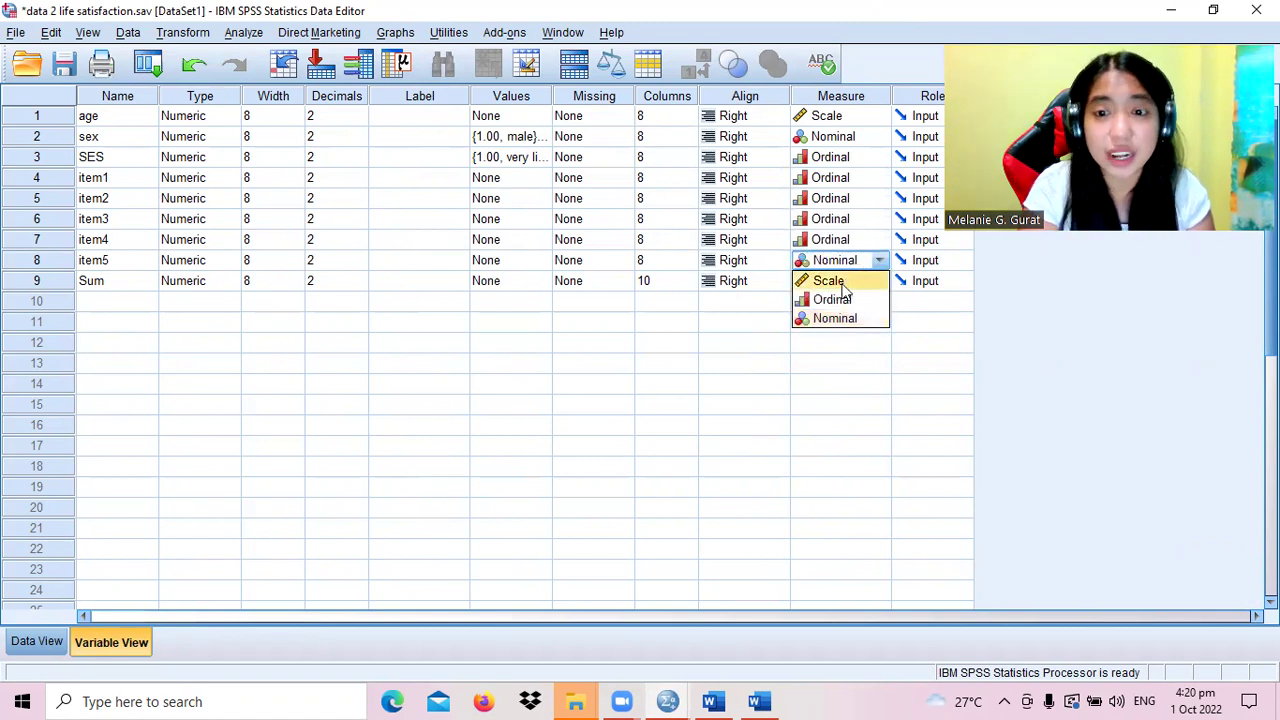
left_click(836, 298)
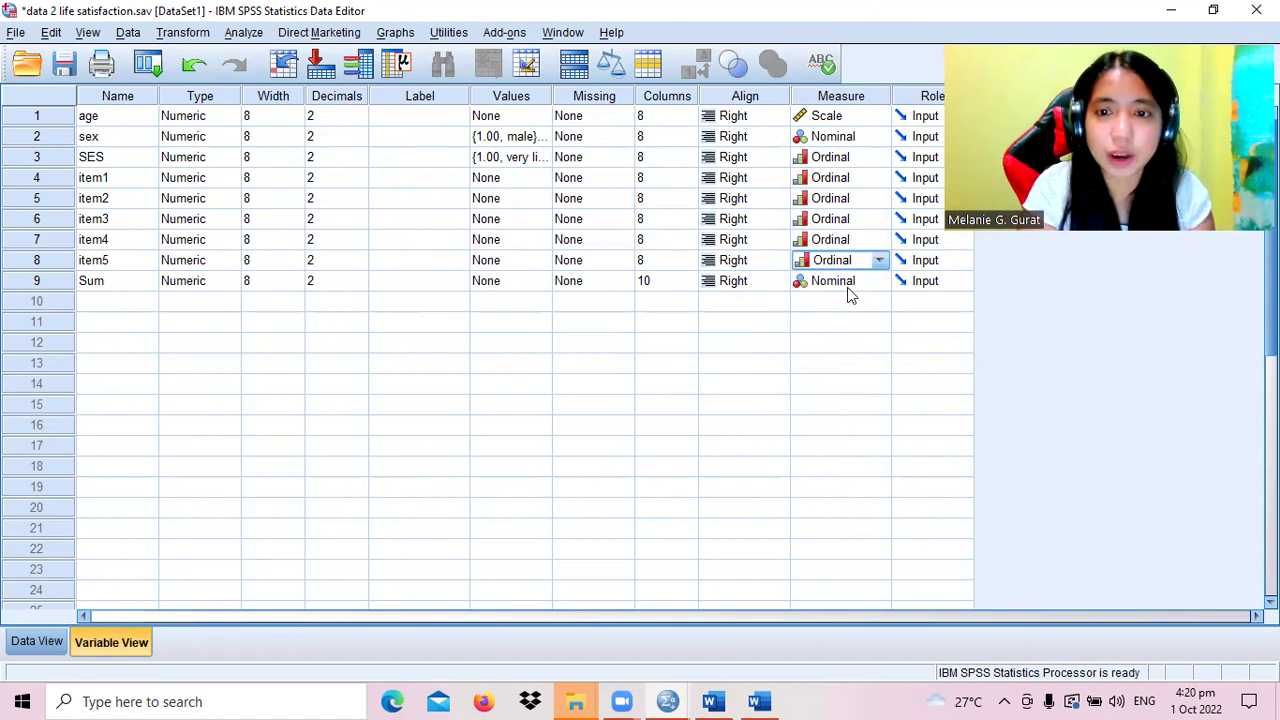
left_click(850, 288)
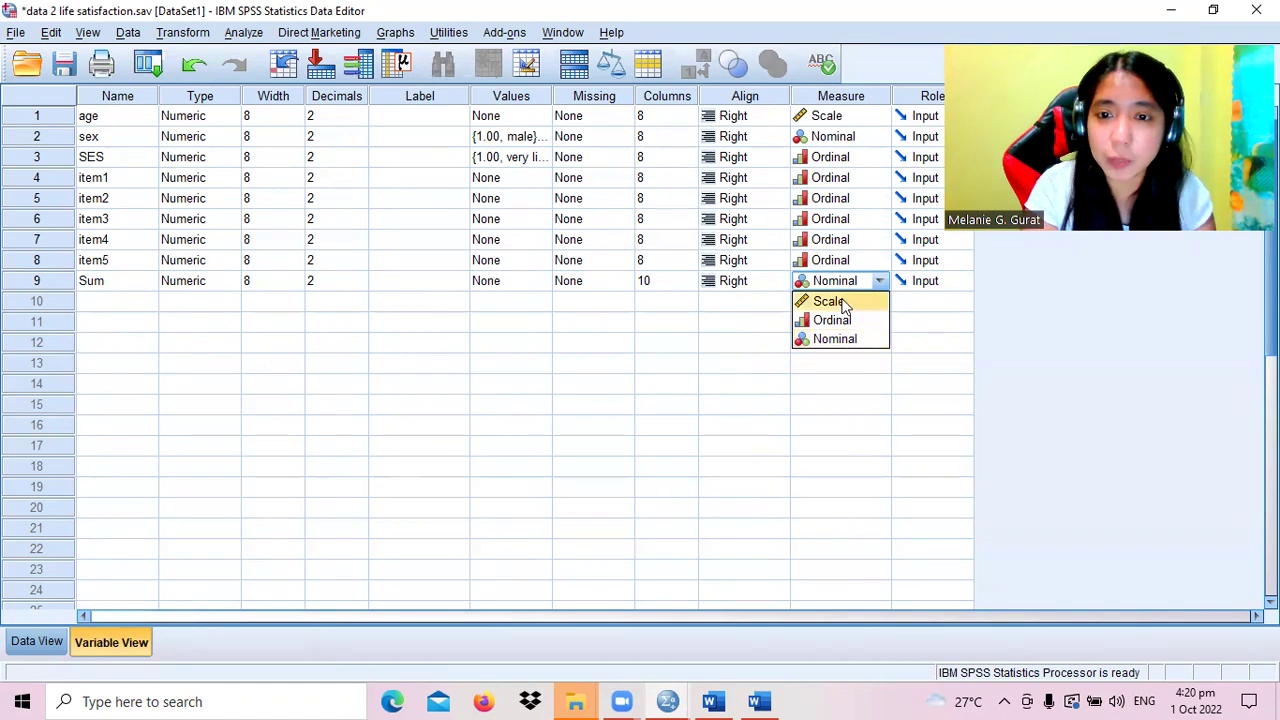
left_click(843, 302)
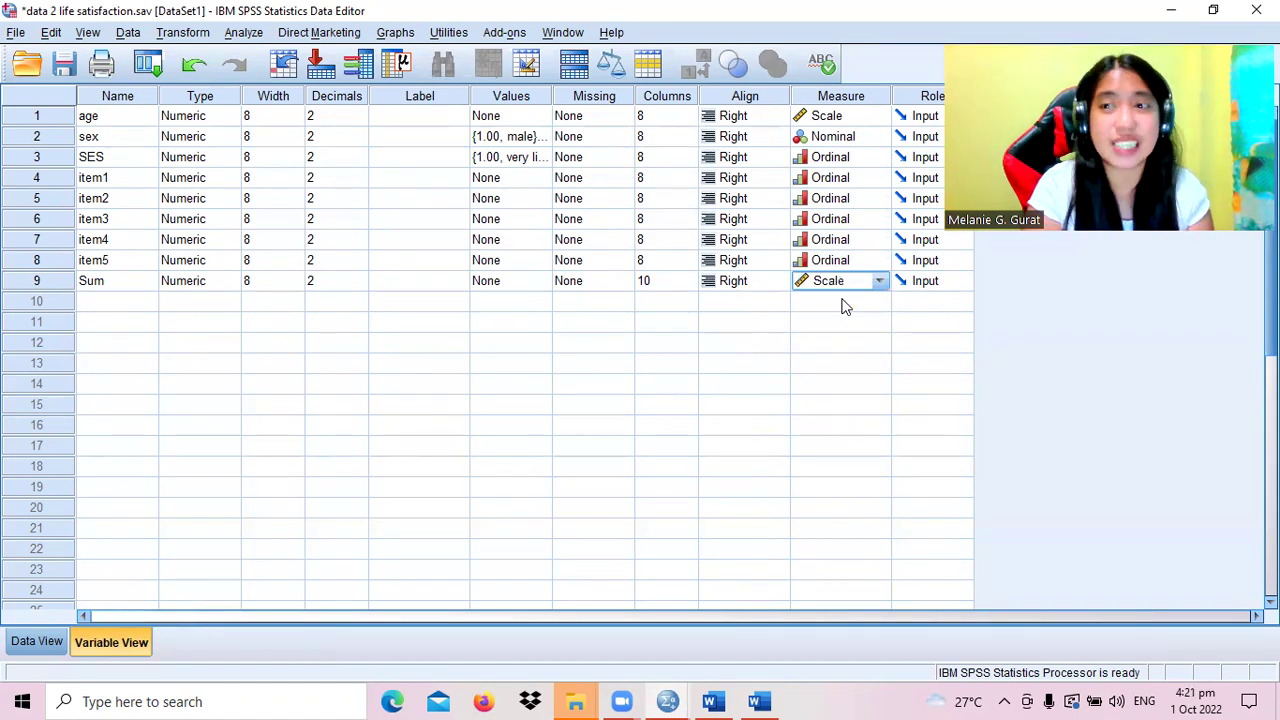
- Run a Frequencies analysis with frequency tables for the age, sex and SES variables
left_click(242, 34)
mouse_move(380, 80)
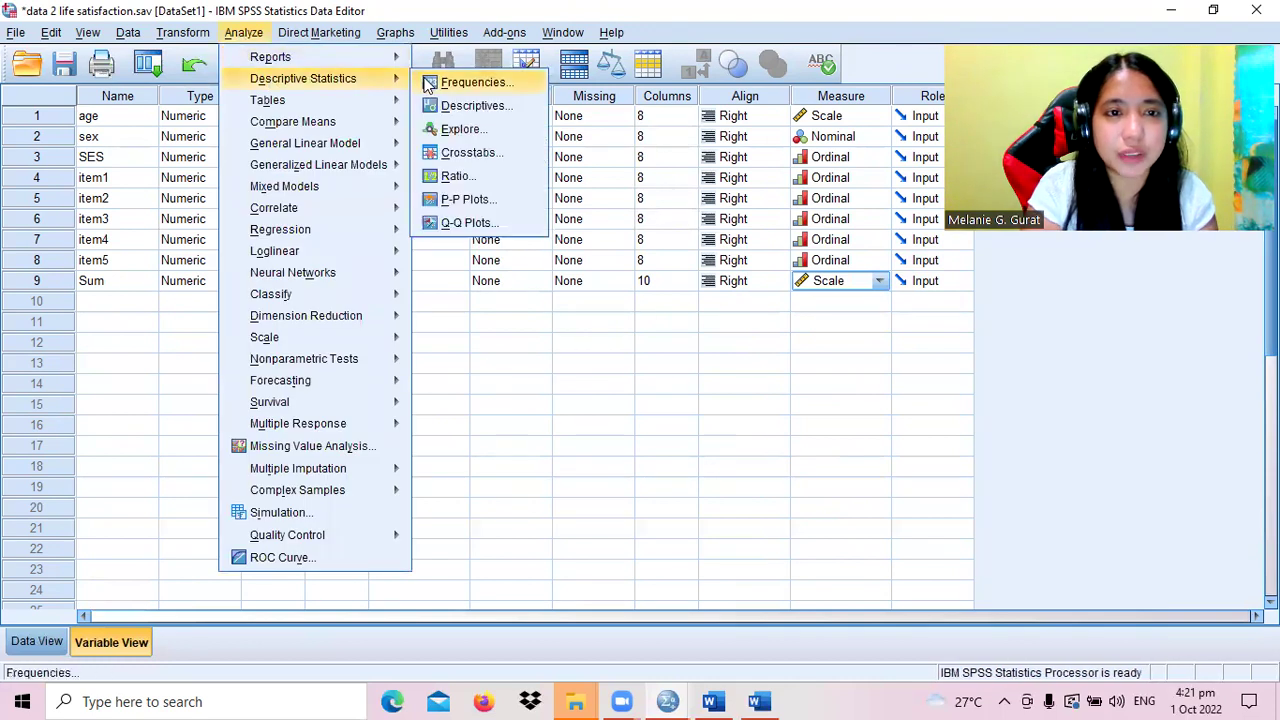
left_click(437, 86)
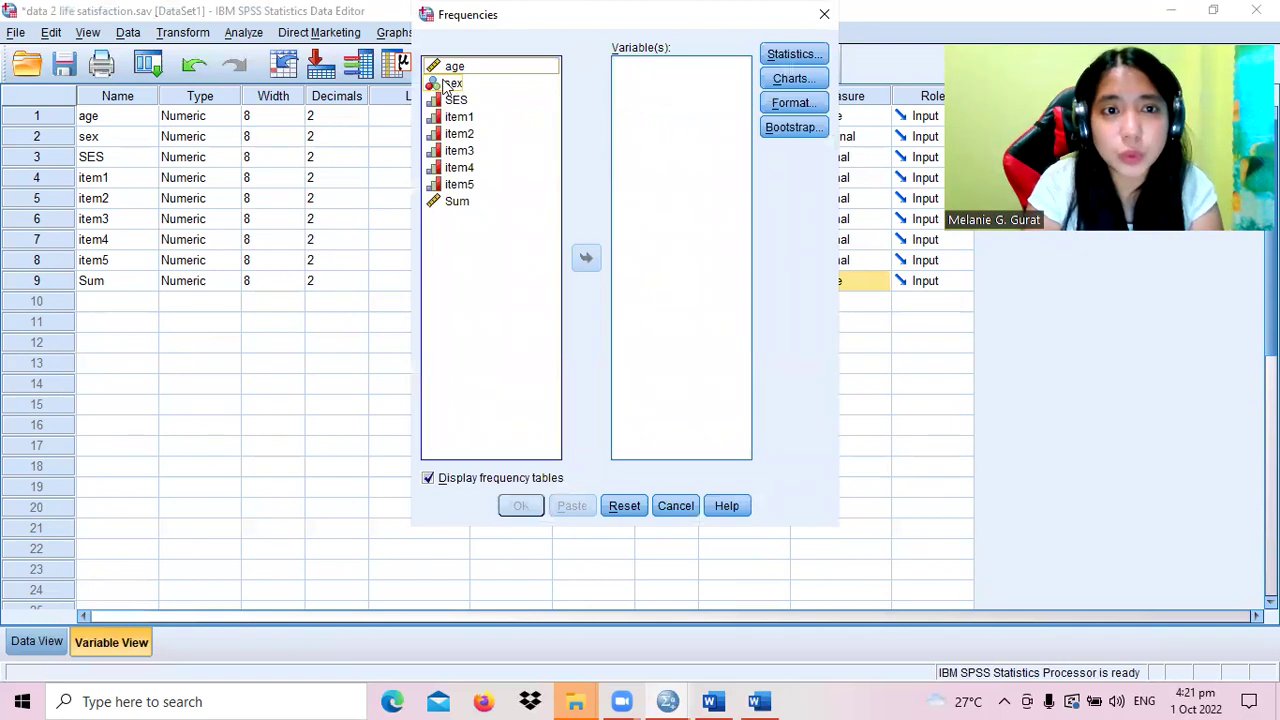
left_click(448, 85, "shift")
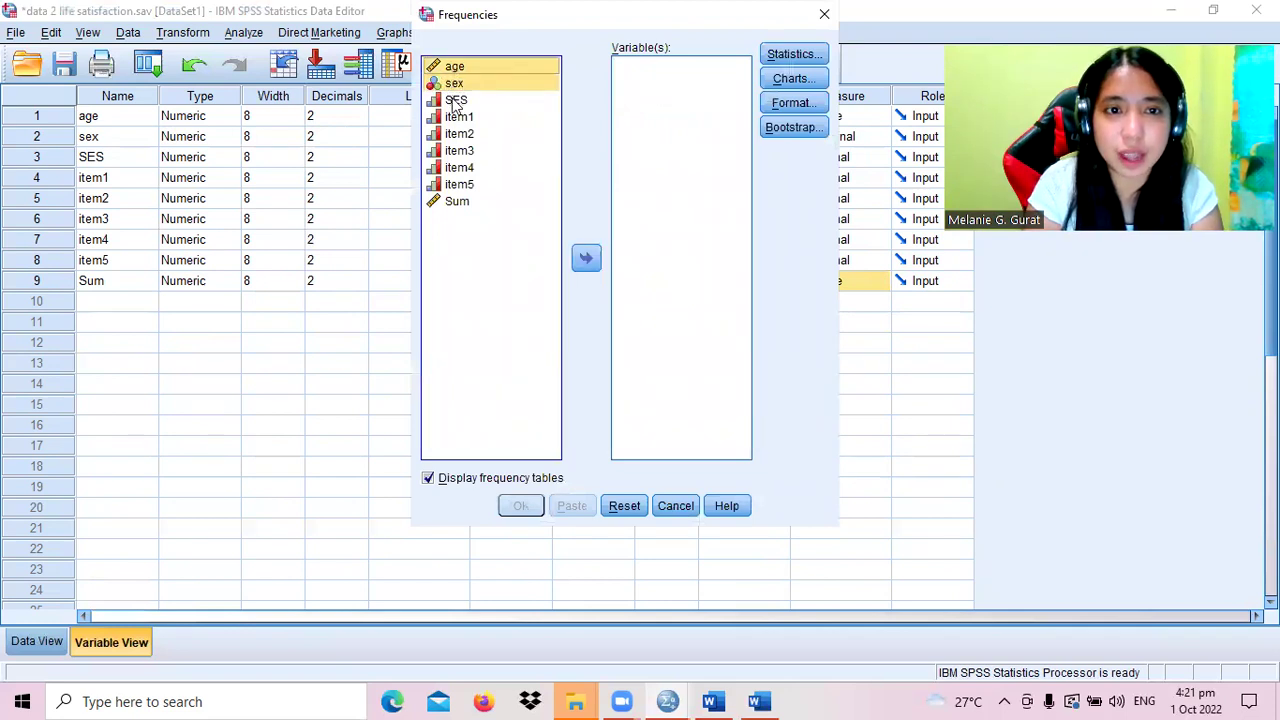
left_click(455, 103, "shift")
left_click(586, 259)
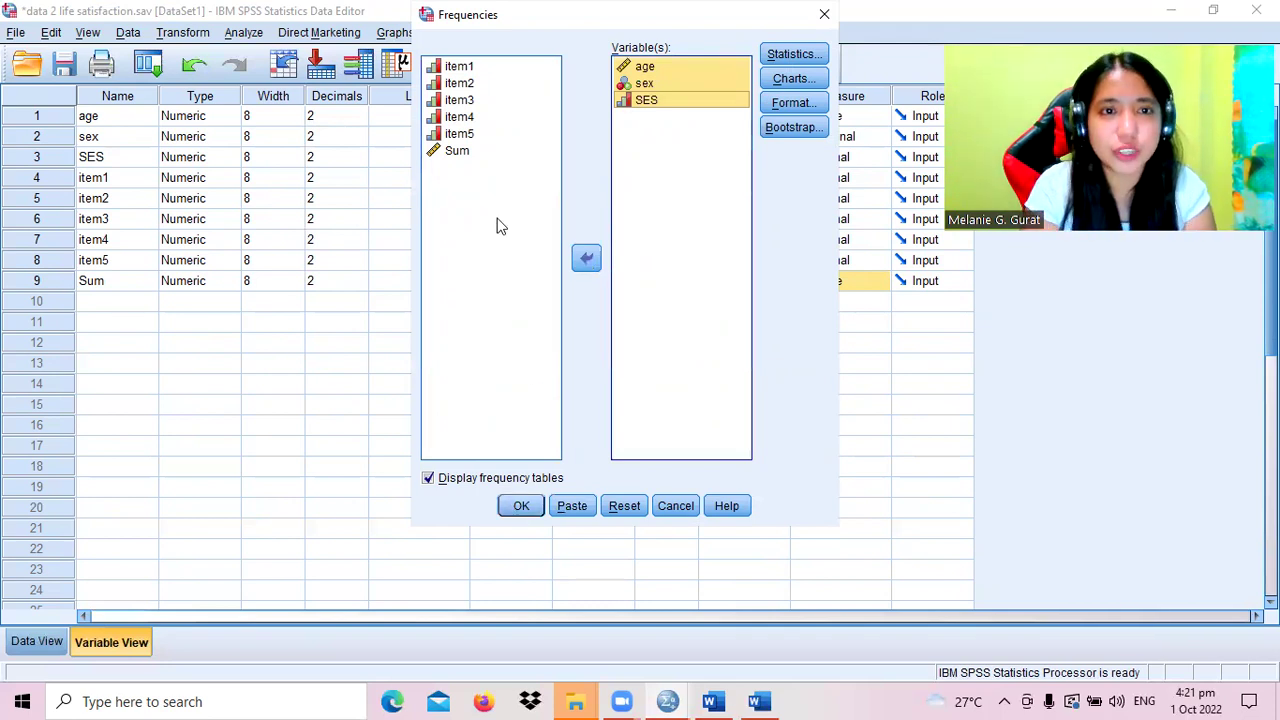
left_click(521, 506)
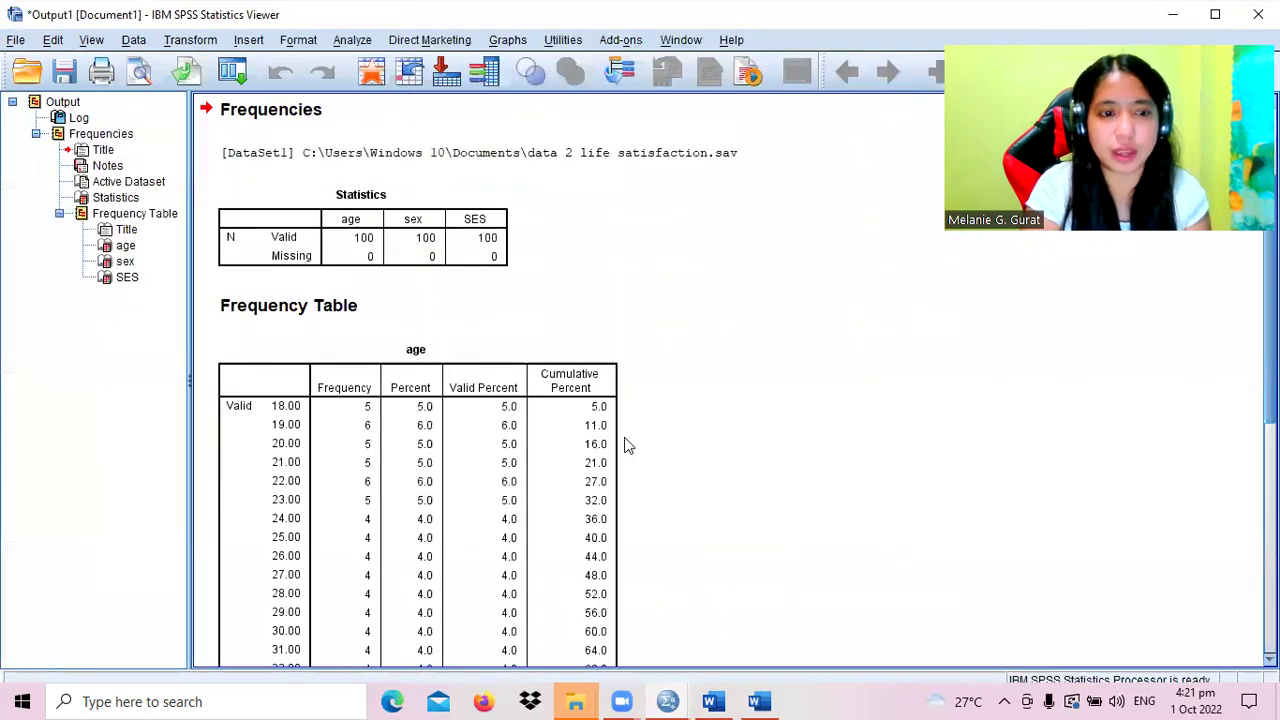
- Review the age, sex and SES frequency tables in the output
scroll(418, 380, "down", 5)
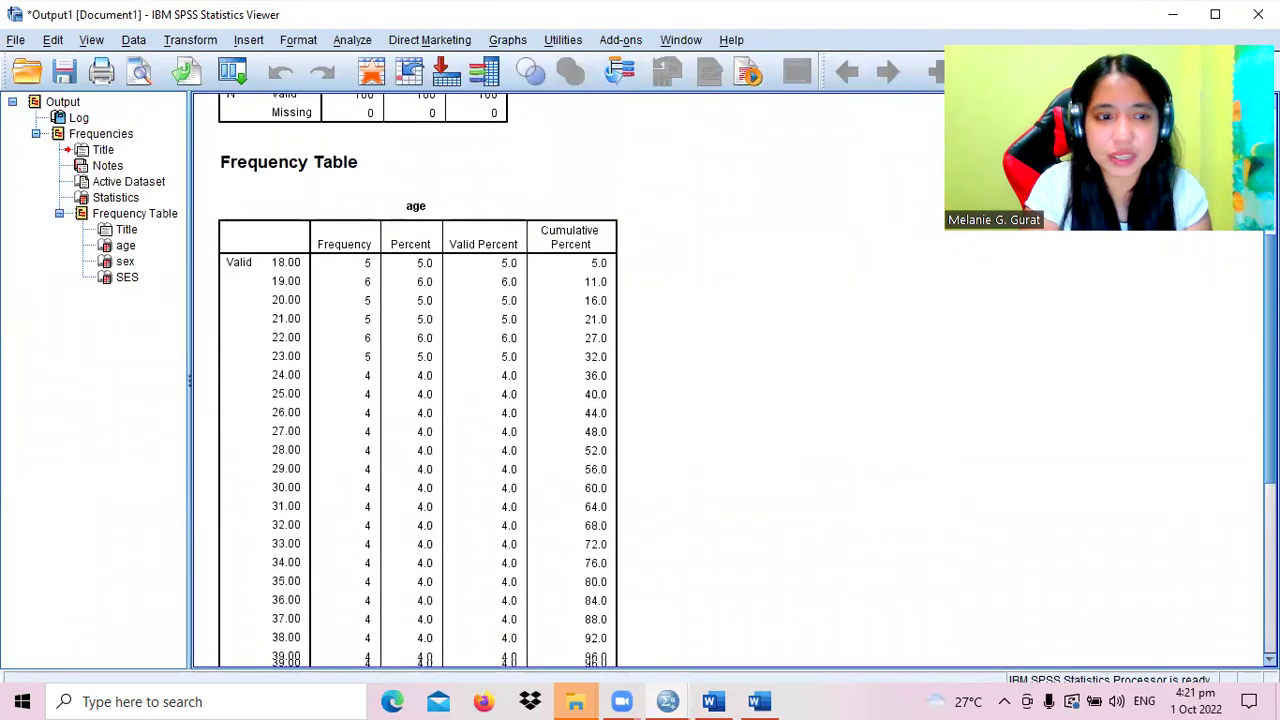
scroll(418, 380, "up", 2)
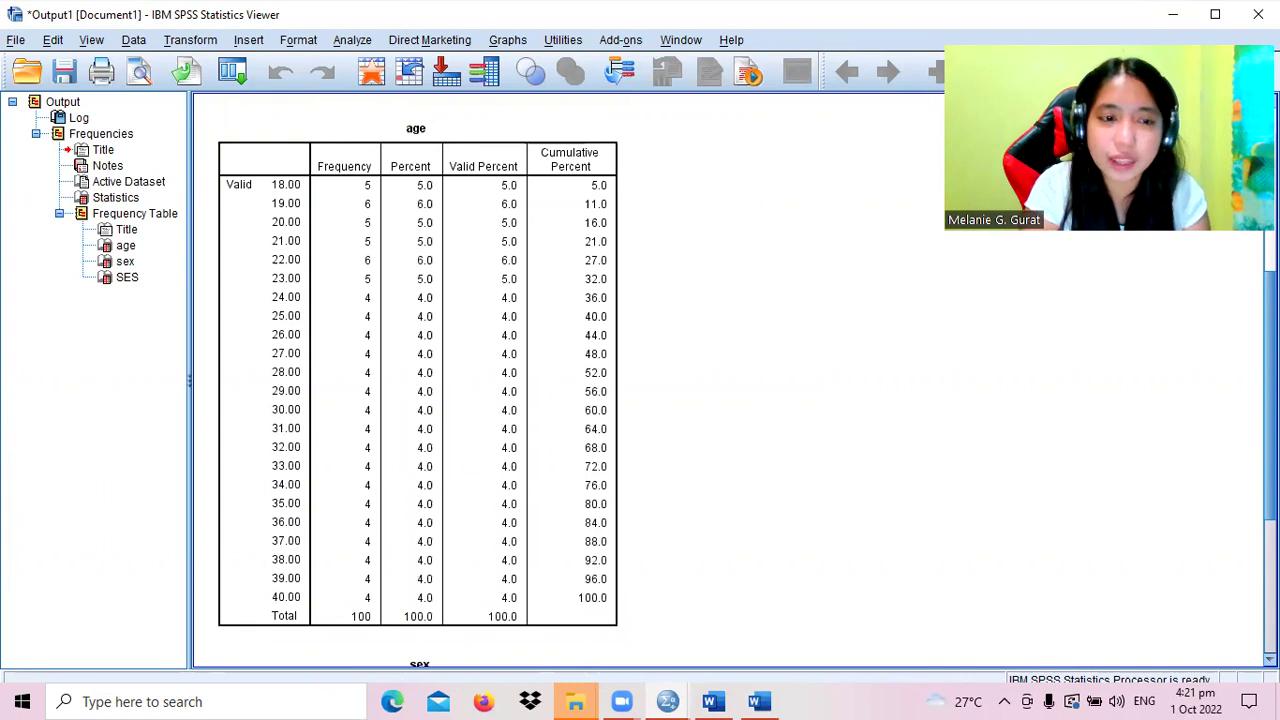
scroll(418, 380, "down", 5)
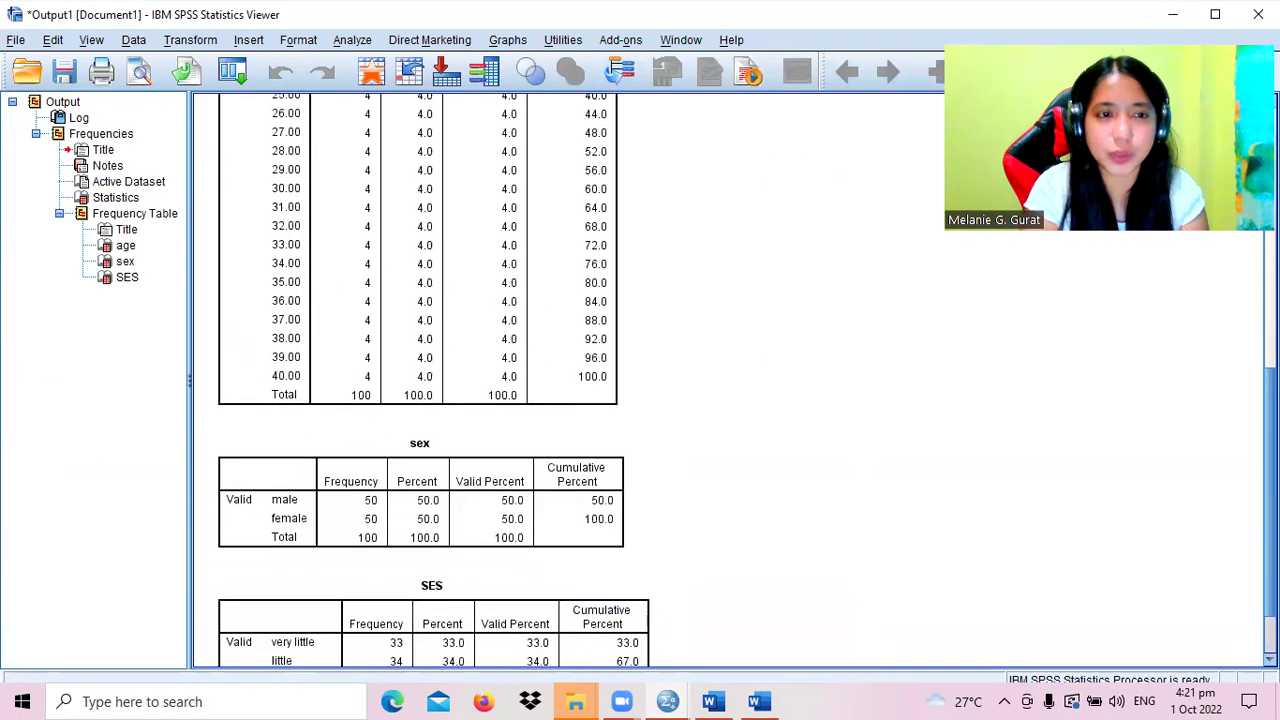
scroll(418, 380, "up", 2)
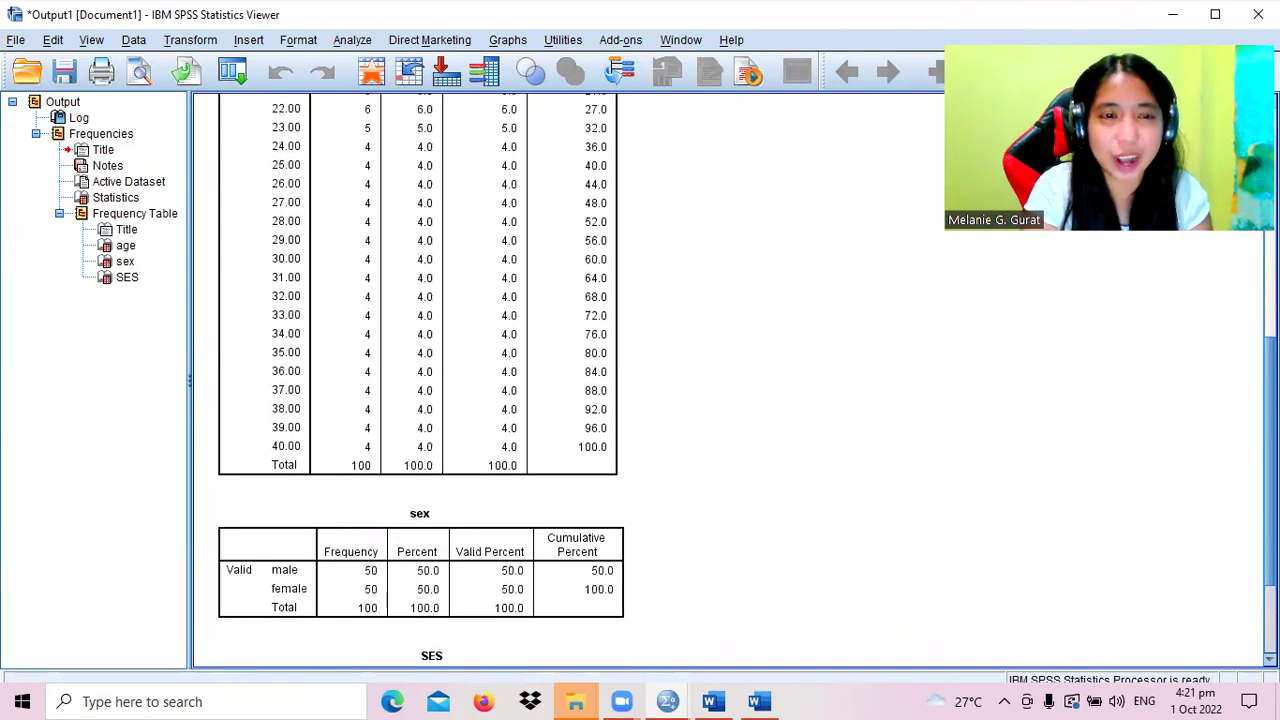
scroll(418, 380, "up", 2)
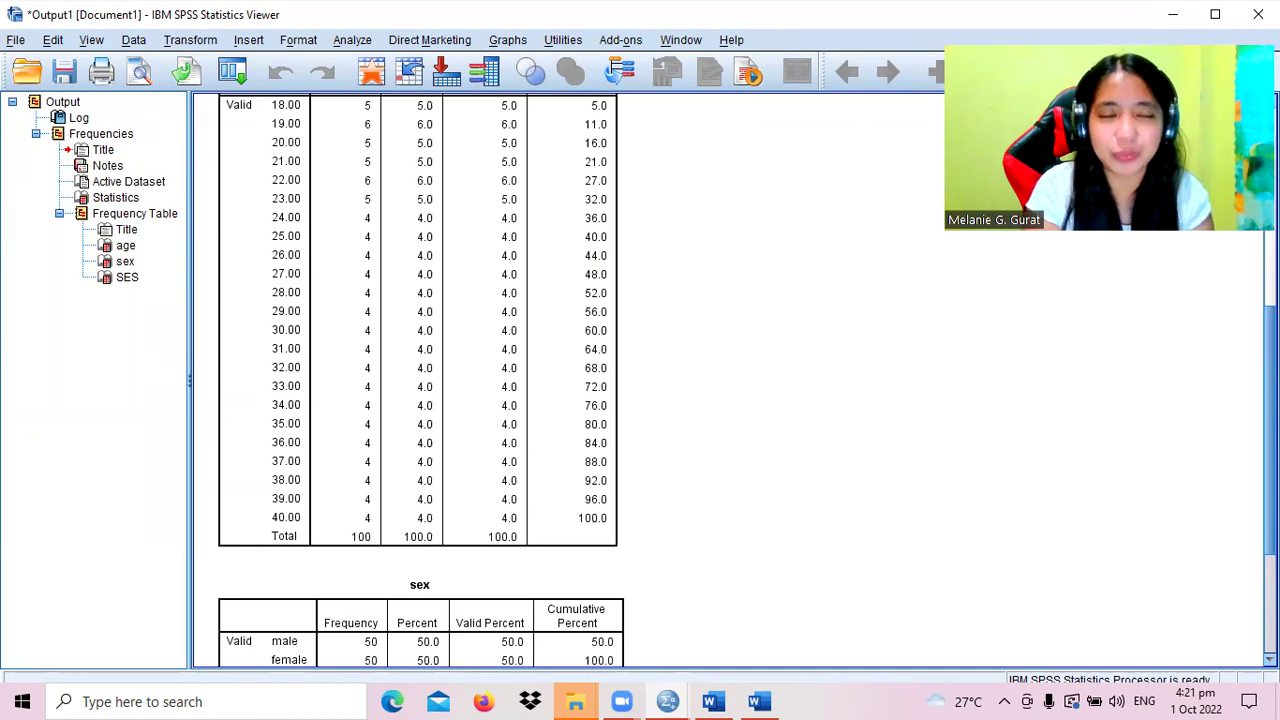
scroll(418, 380, "down", 6)
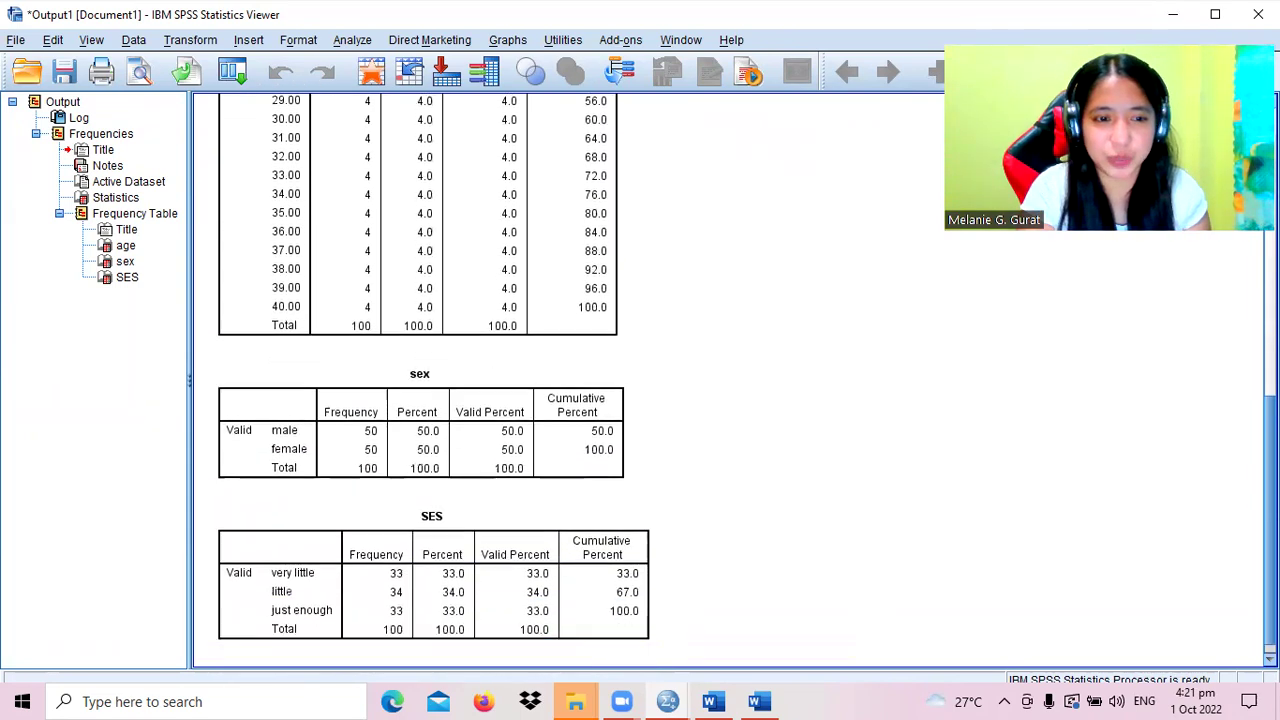
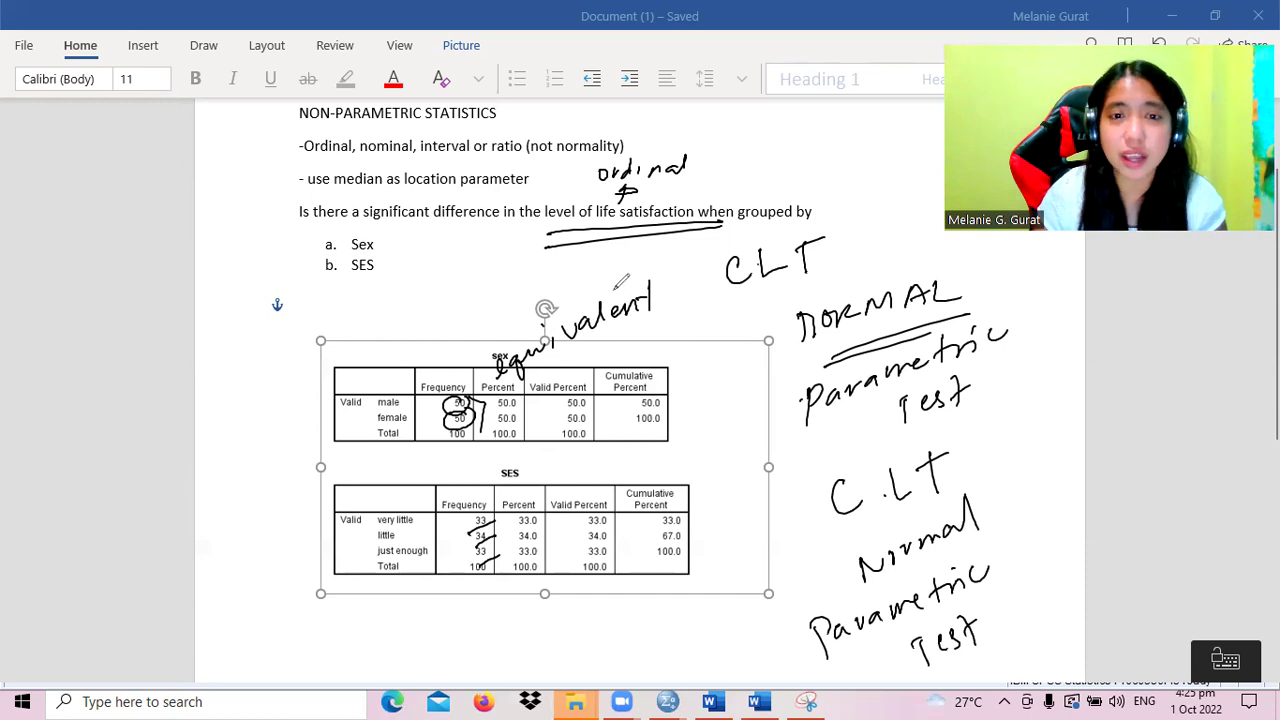
- Underline the handwritten word "ordinal" in the notes document and clear all the handwritten annotations
left_click_drag(612, 186, 688, 170)
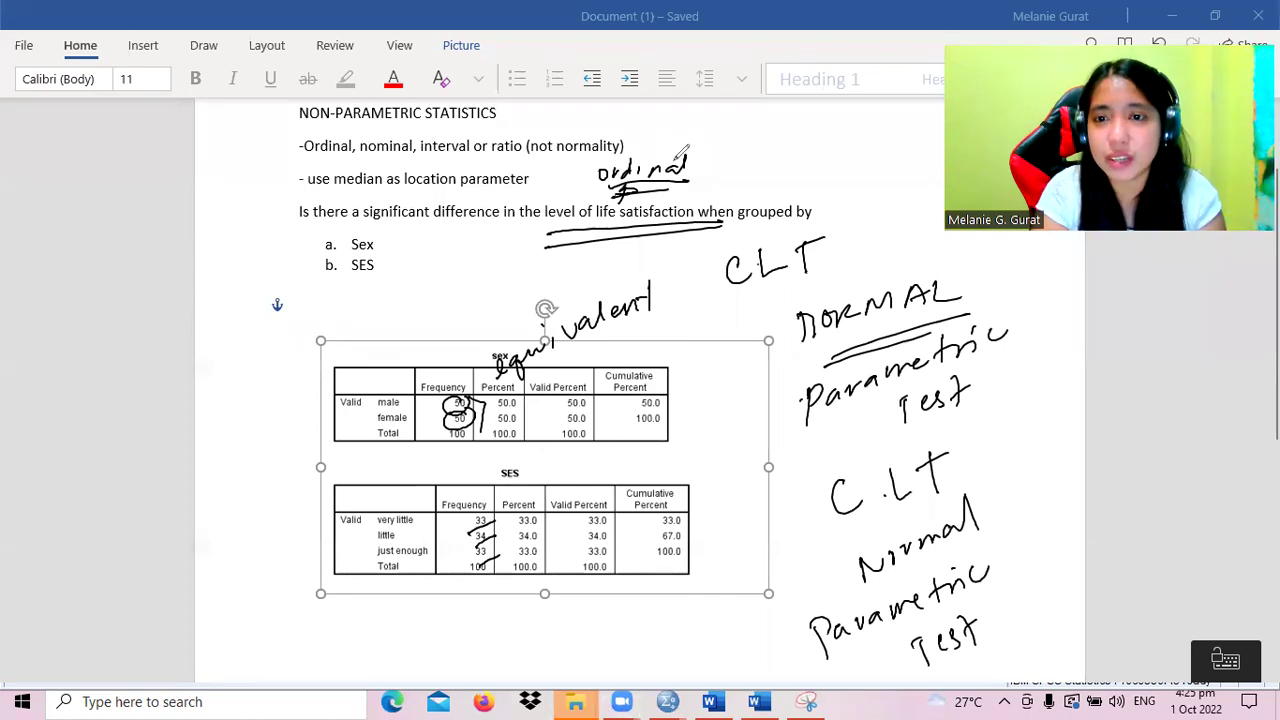
key("e")
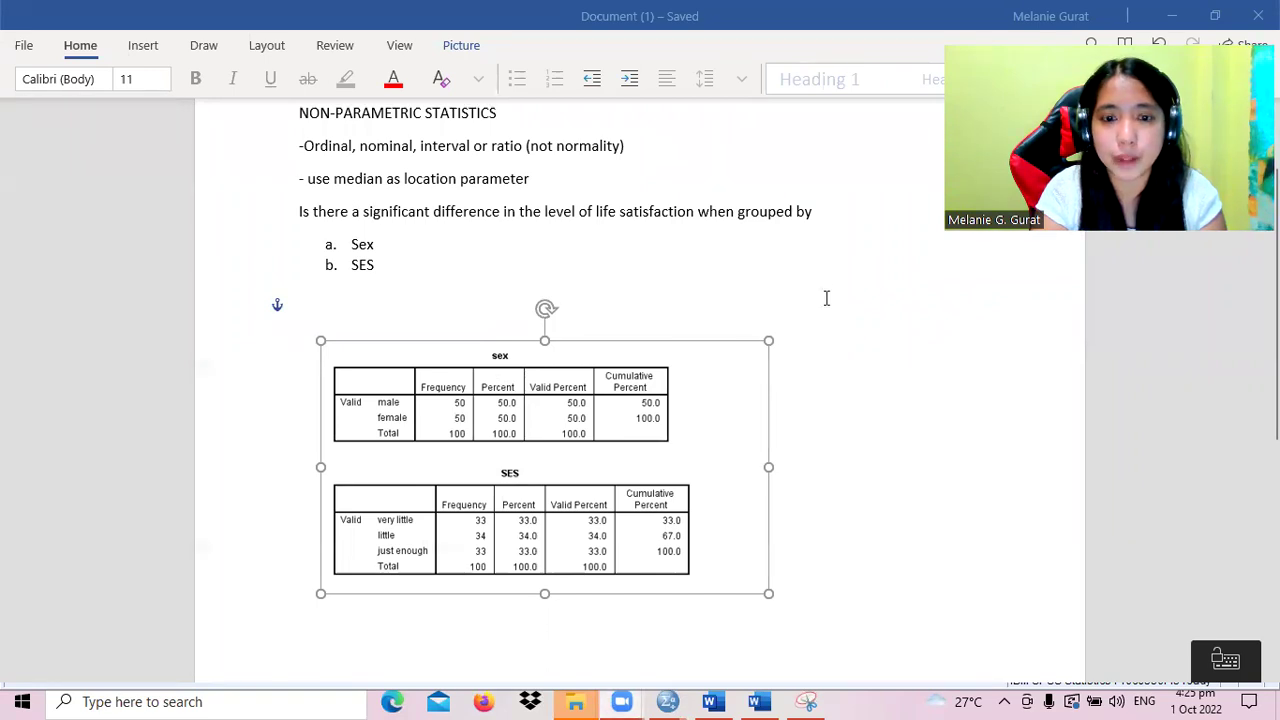
left_click(594, 284)
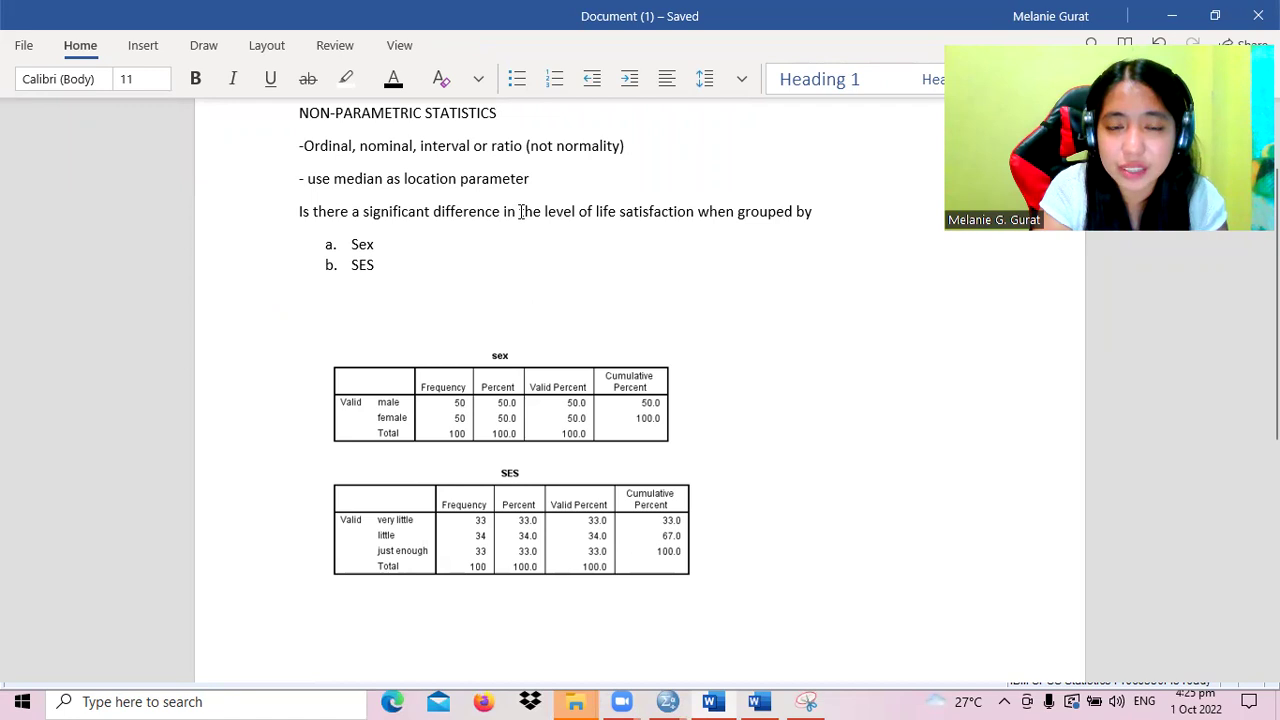
- Insert "in item 1" before "when grouped by" in the research question about life satisfaction
left_click(697, 213)
type("in item ")
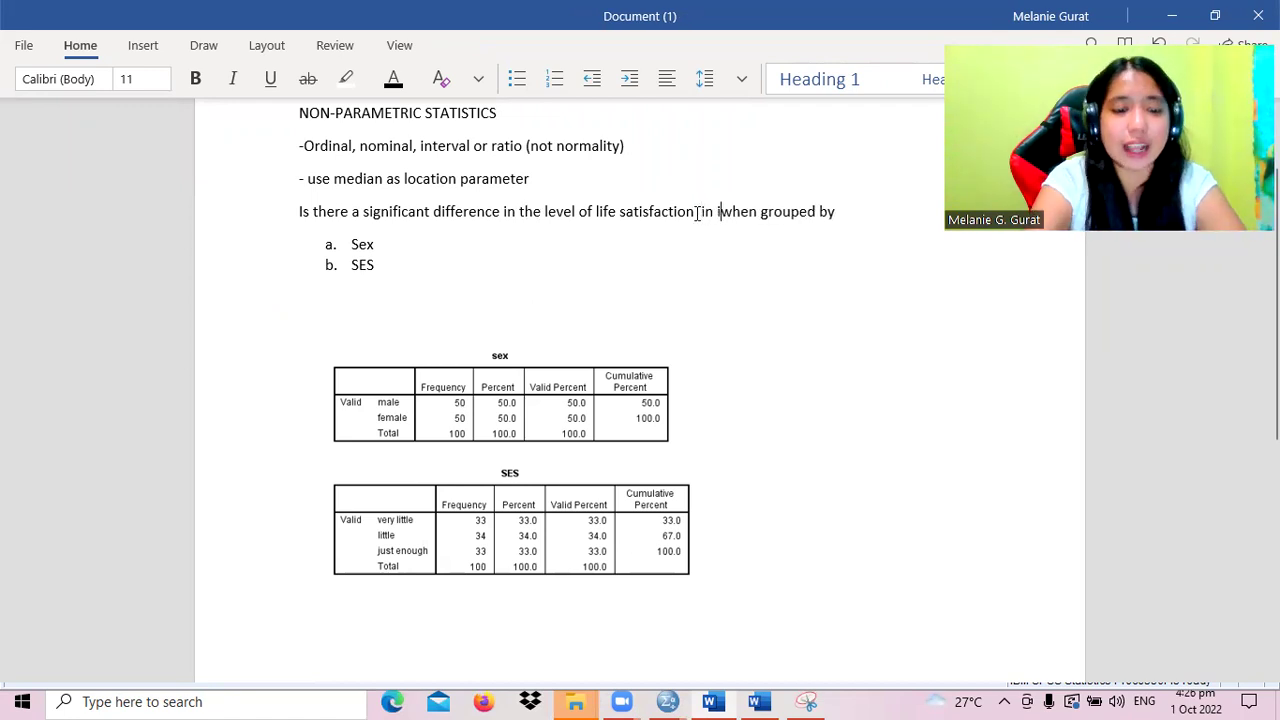
type("1")
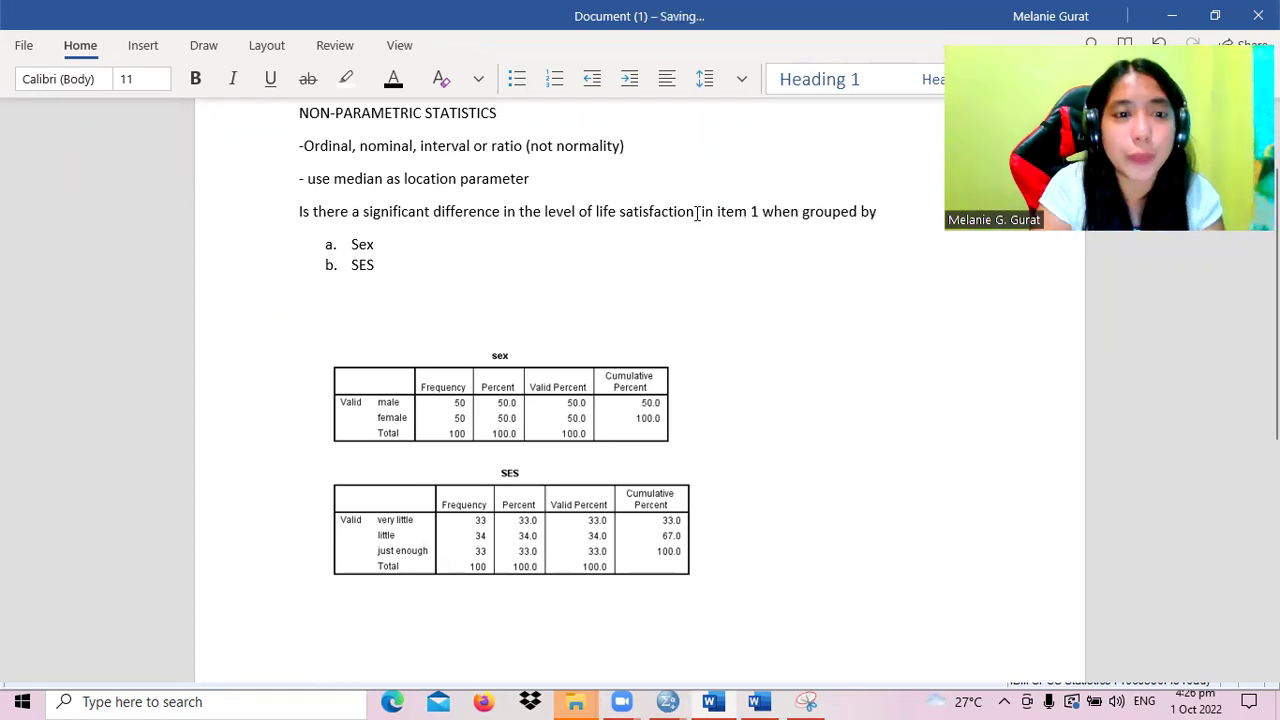
- Delete the picture of the sex and SES frequency tables below the research question
left_click(577, 406)
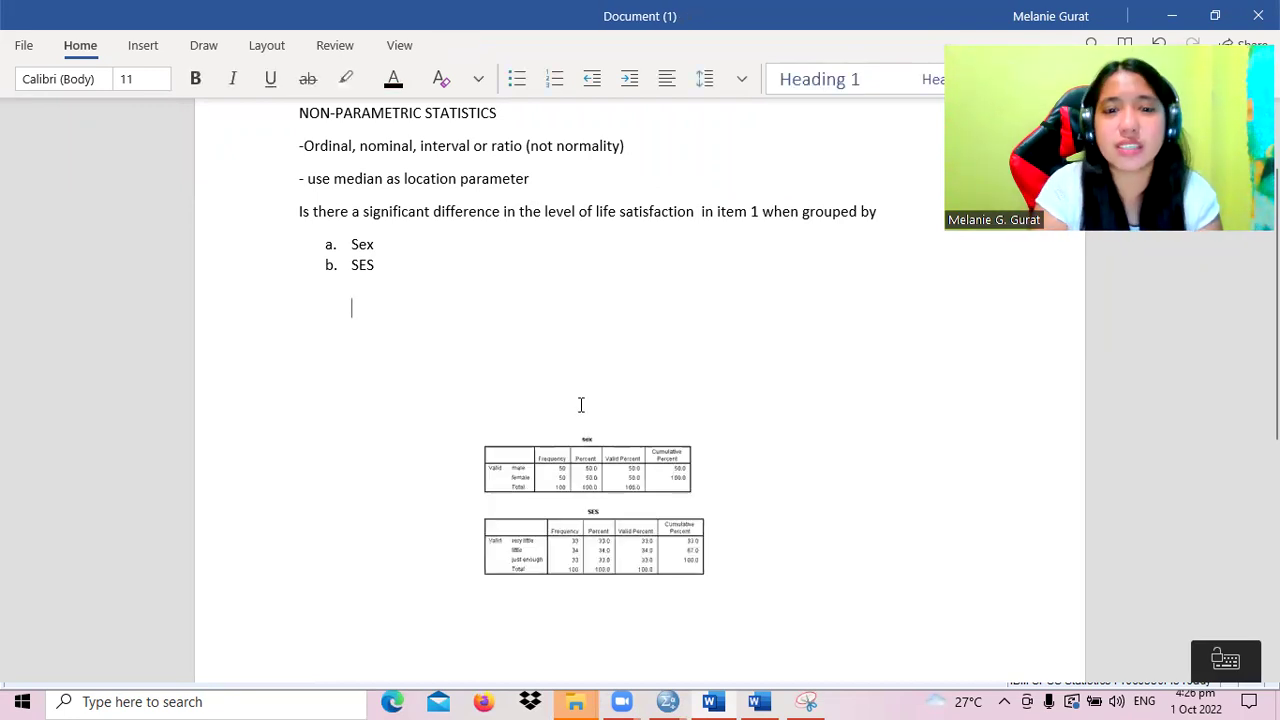
left_click(589, 468)
key("Delete")
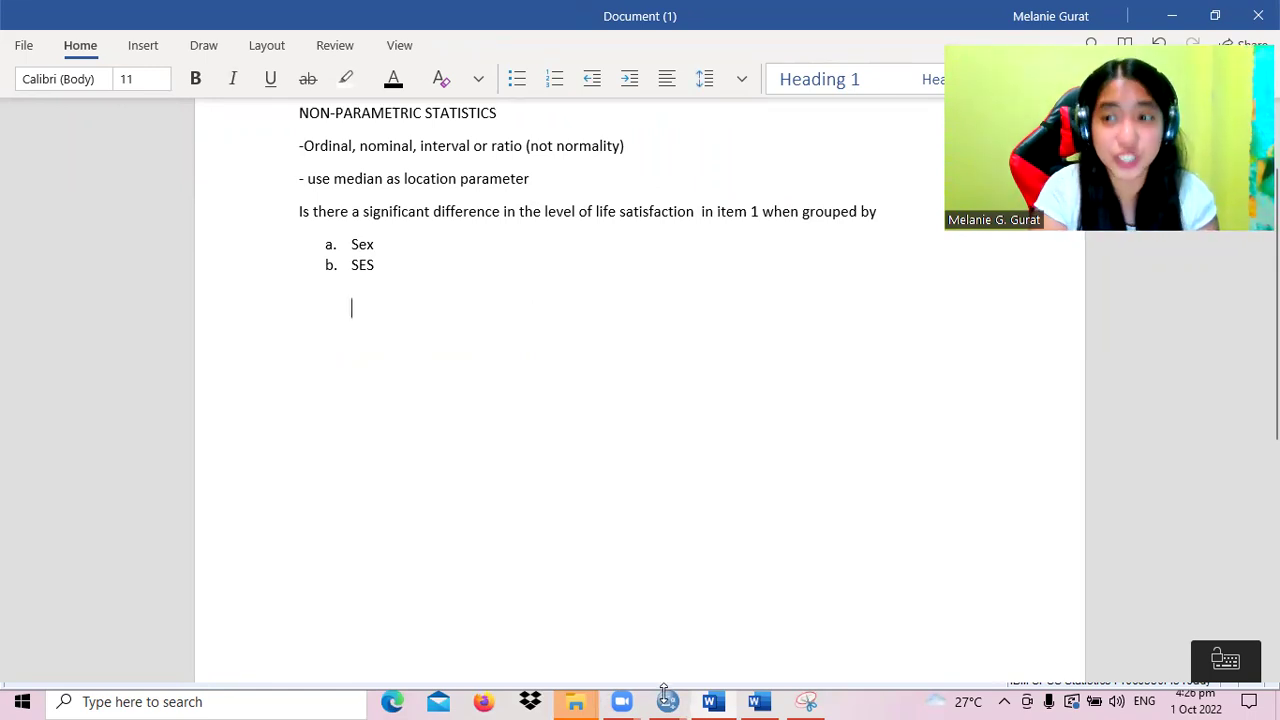
- Switch to the life satisfaction data in SPSS and highlight the item1 and item5 variable rows in turn
mouse_move(668, 700)
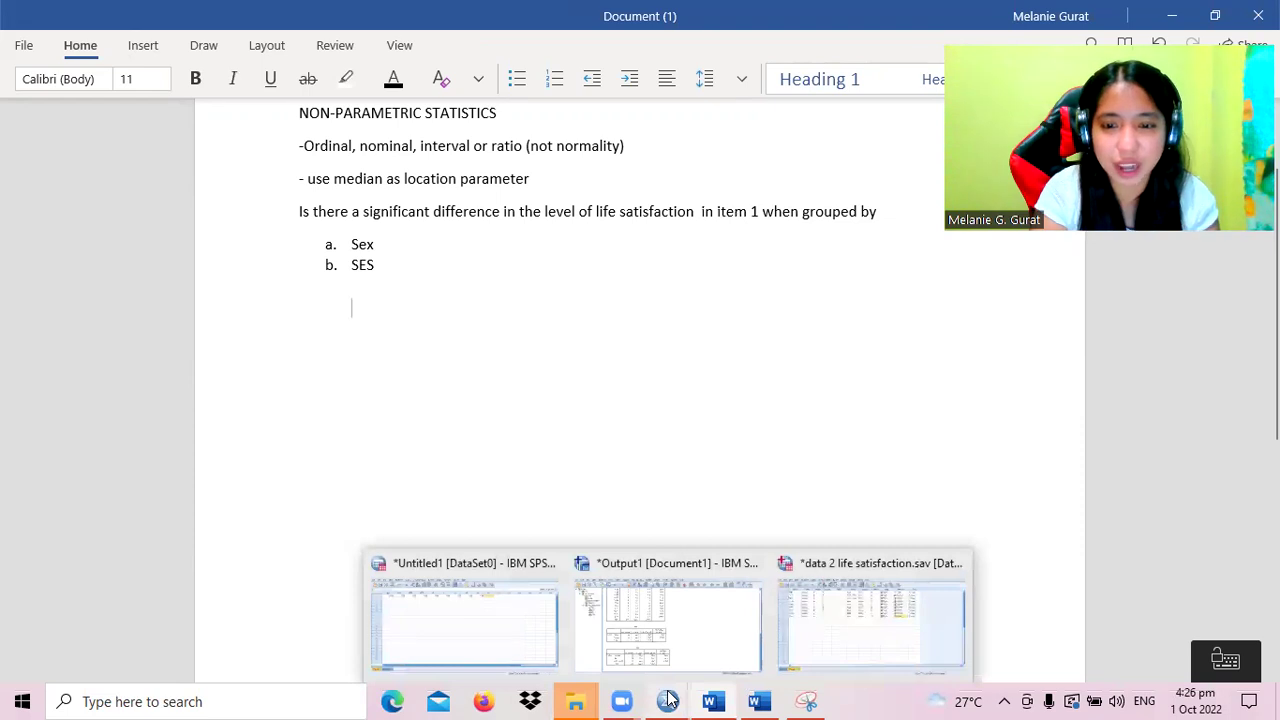
left_click(808, 637)
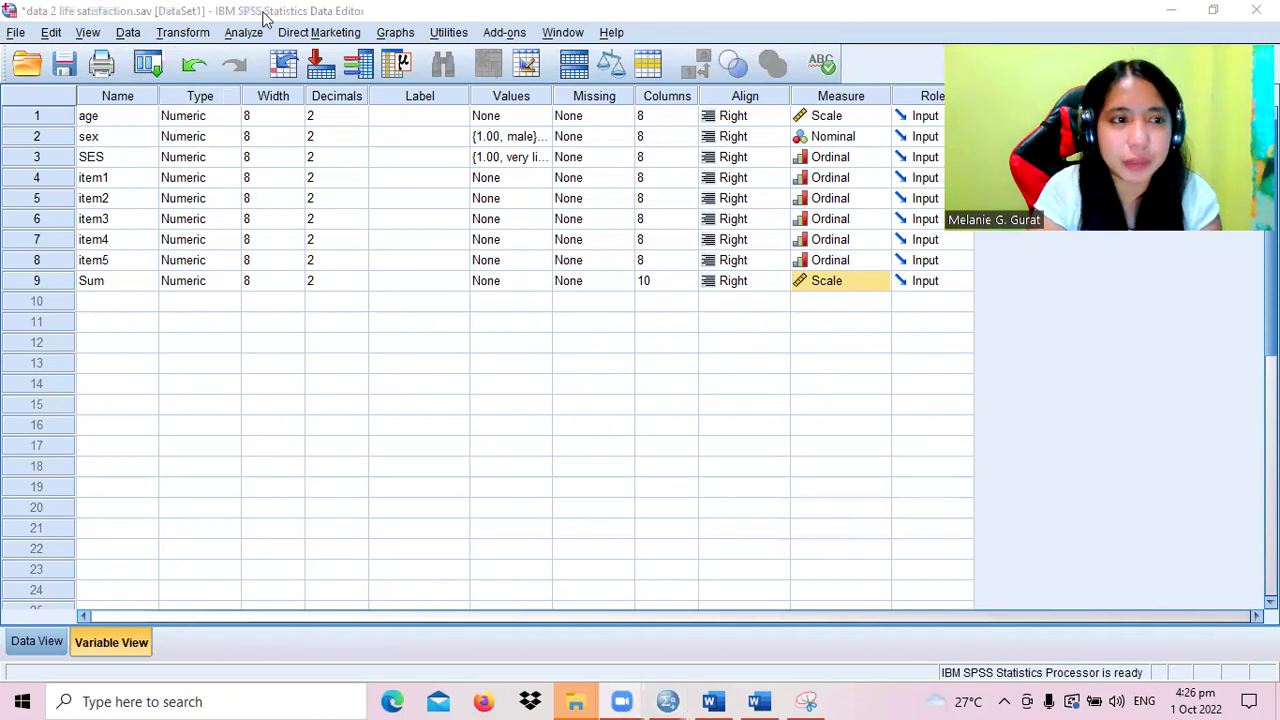
left_click(42, 186)
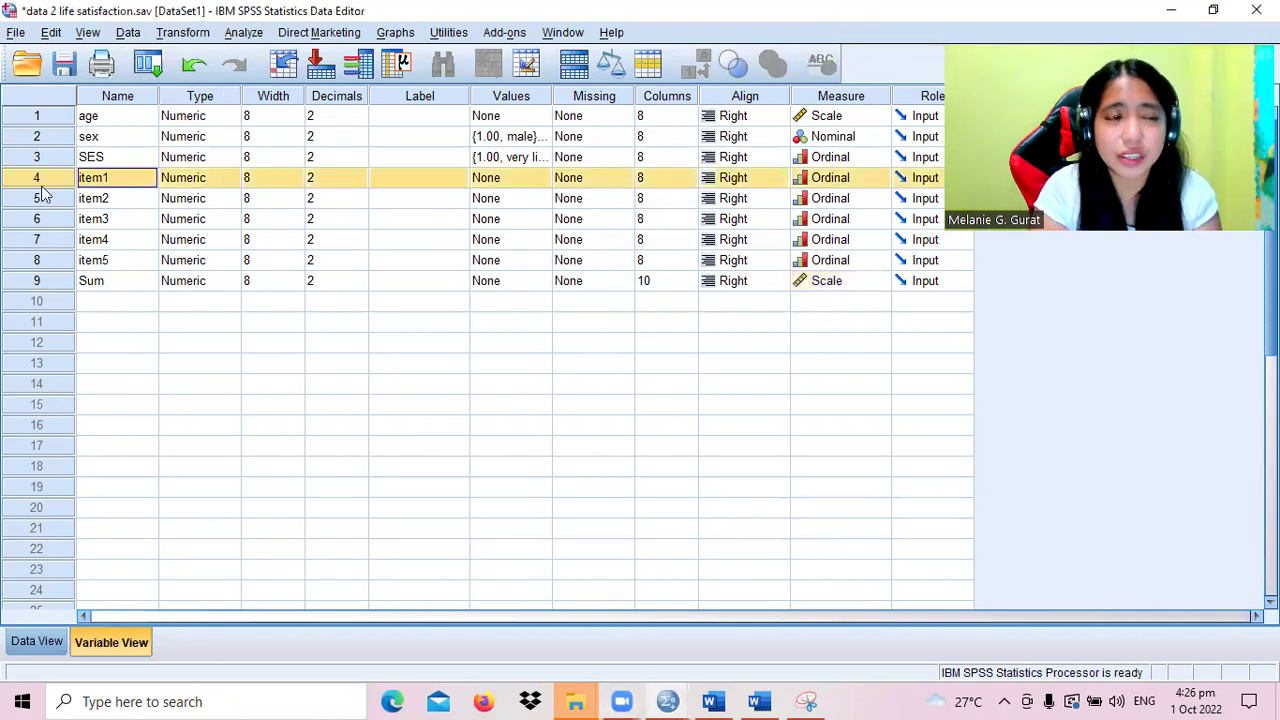
left_click(47, 259)
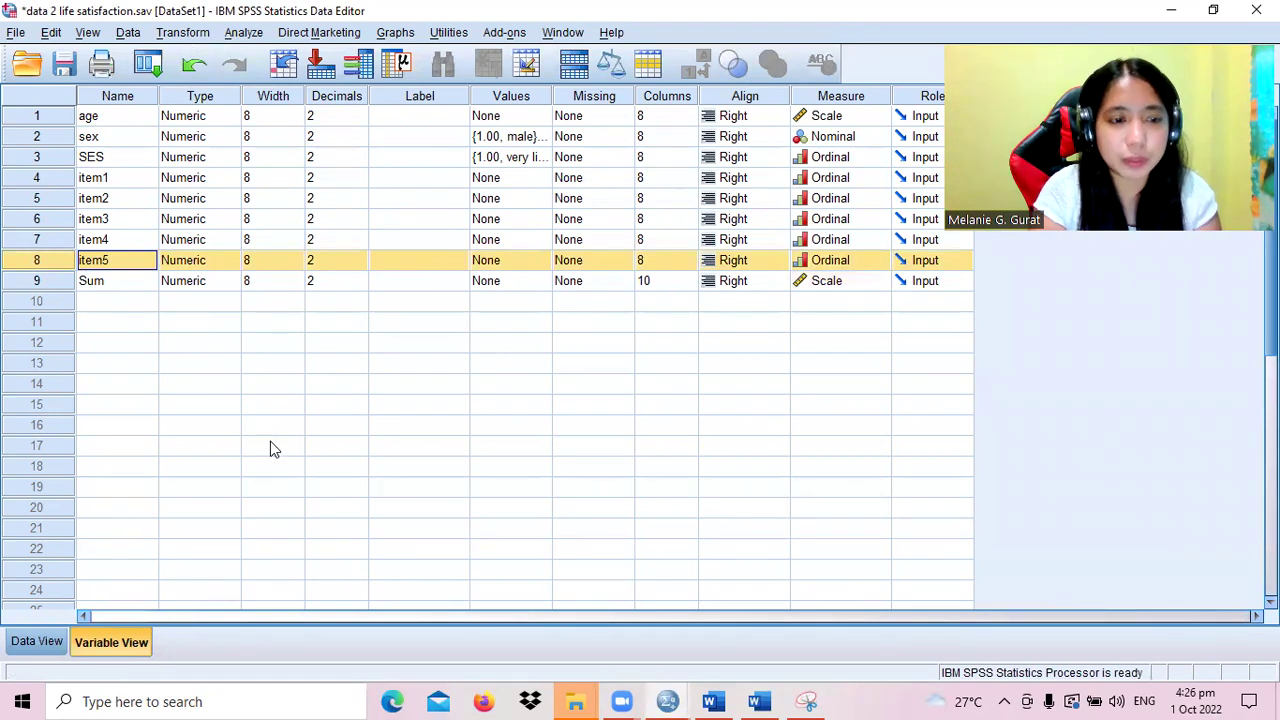
- Arrange the SPSS data window side by side with the questionnaire document in Word, showing its score interpretation
key("super+Left")
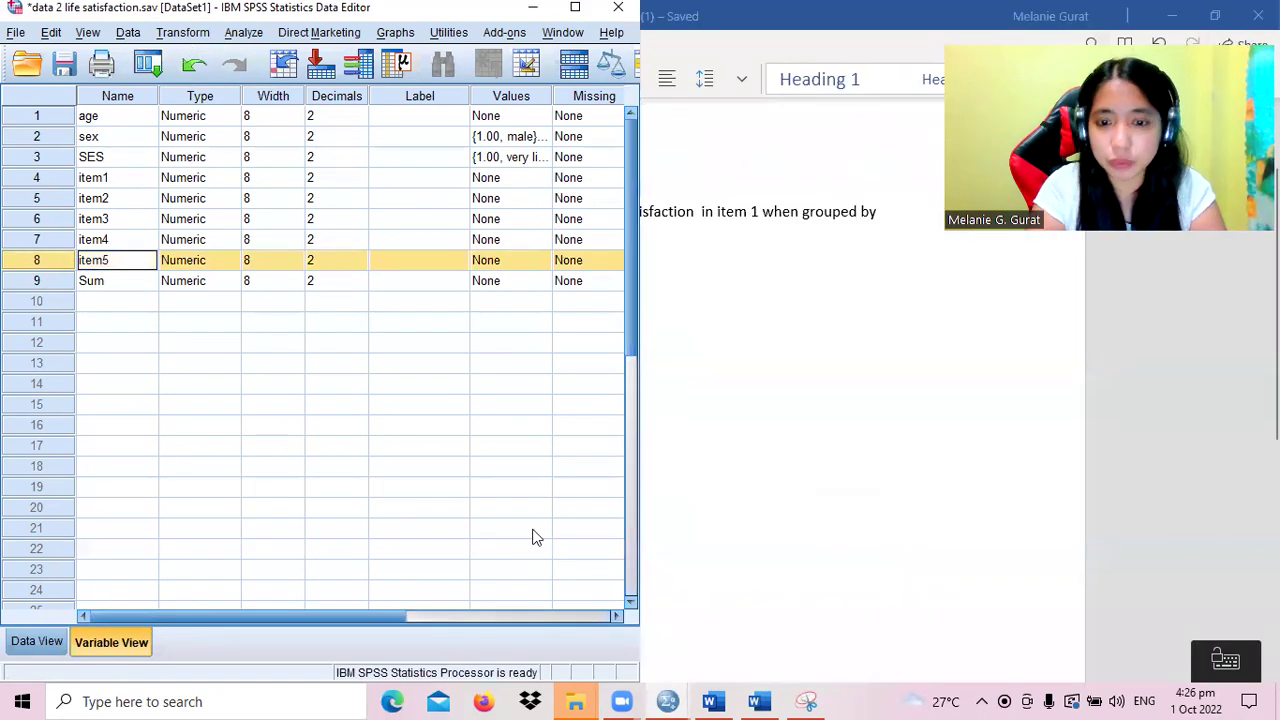
mouse_move(675, 699)
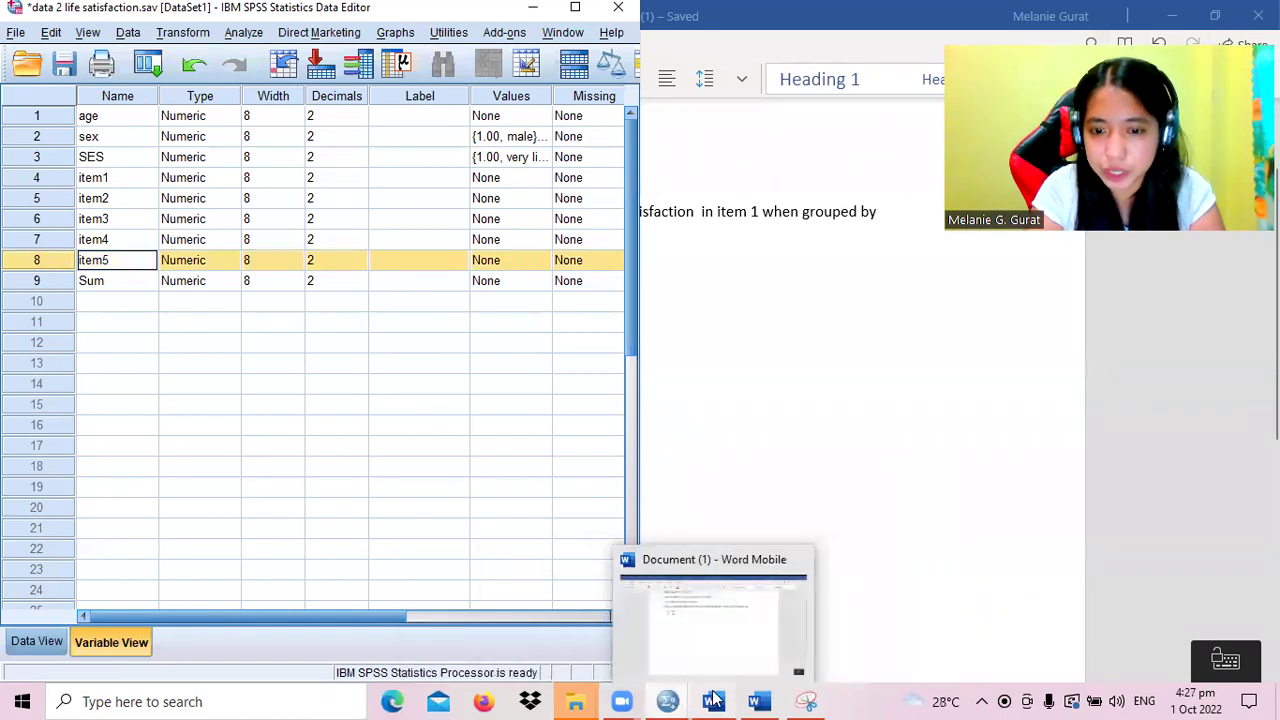
left_click(766, 700)
key("super+Right")
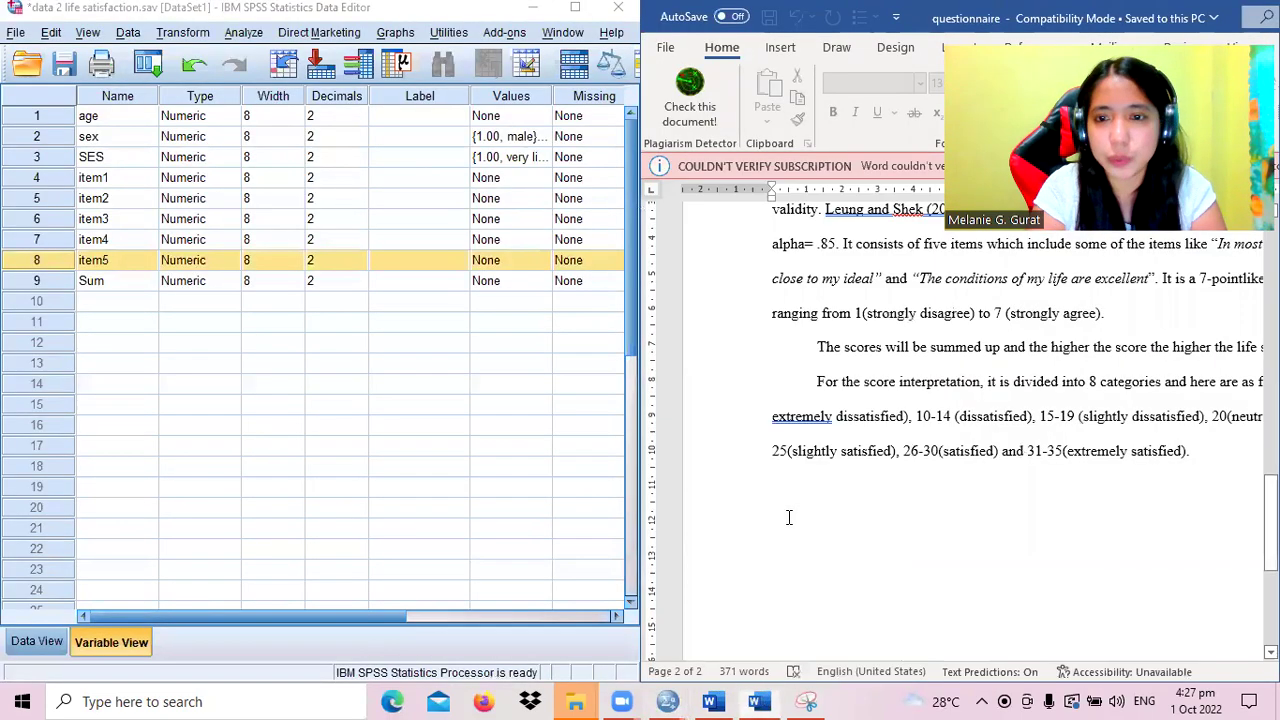
key("Escape")
left_click(894, 652)
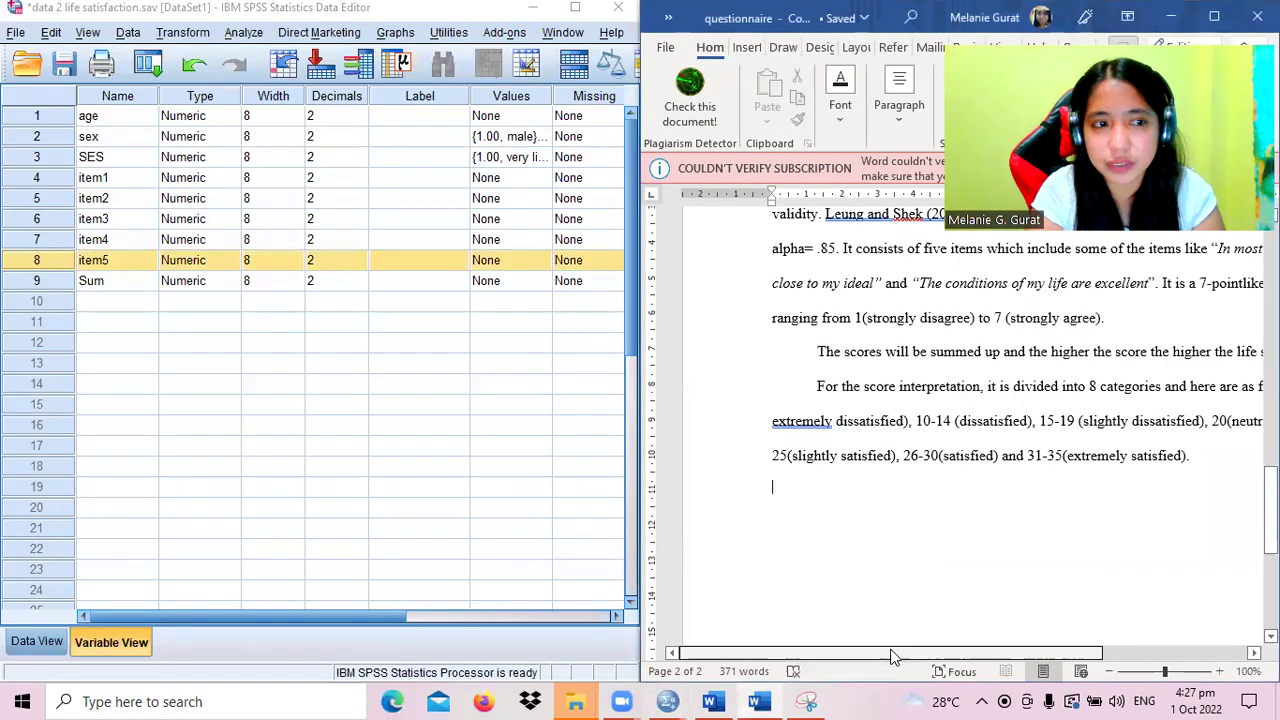
- Compare the Sum score of case 100 in the data with the "10-14 (dissatisfied)" category in the questionnaire's score interpretation
left_click(38, 642)
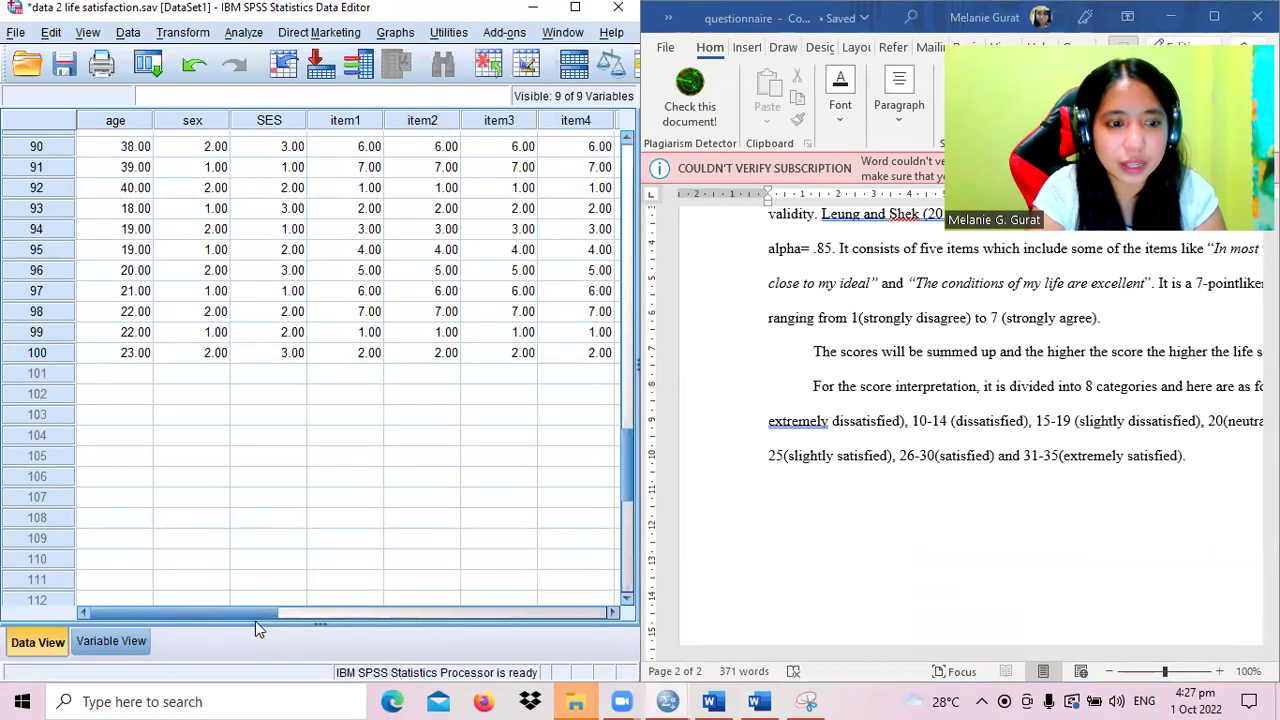
left_click_drag(283, 615, 375, 613)
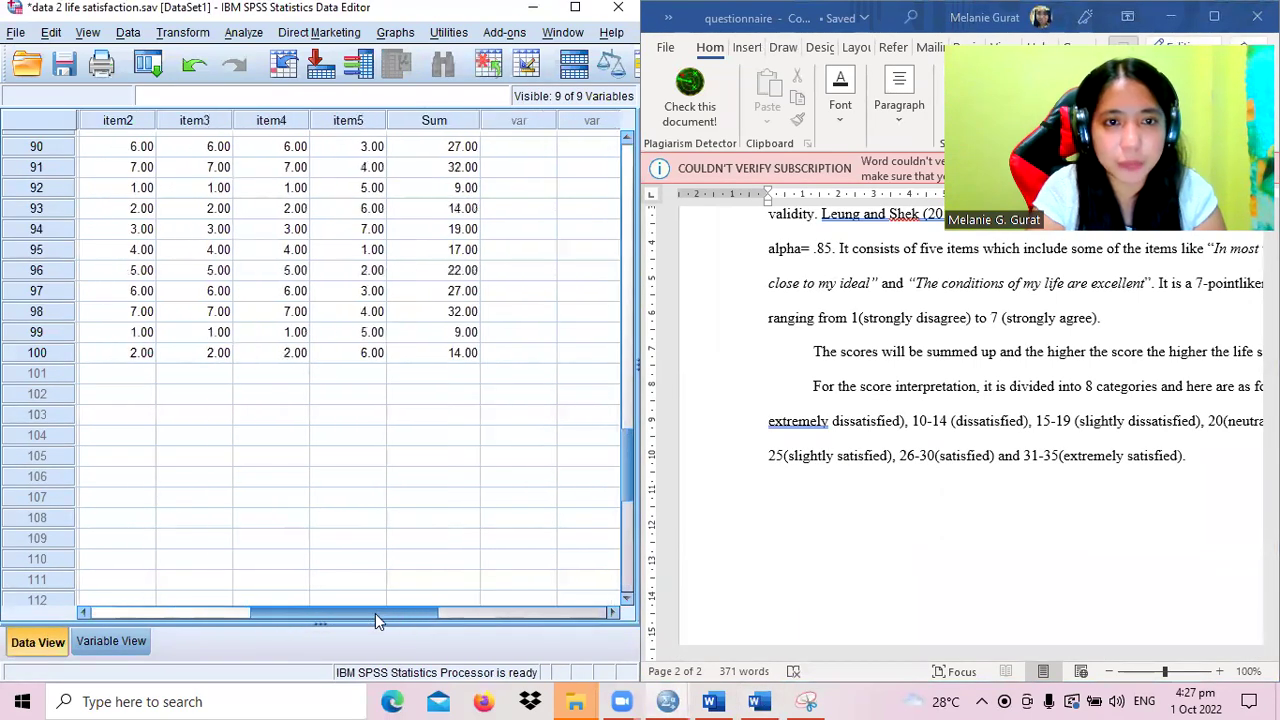
left_click(460, 356)
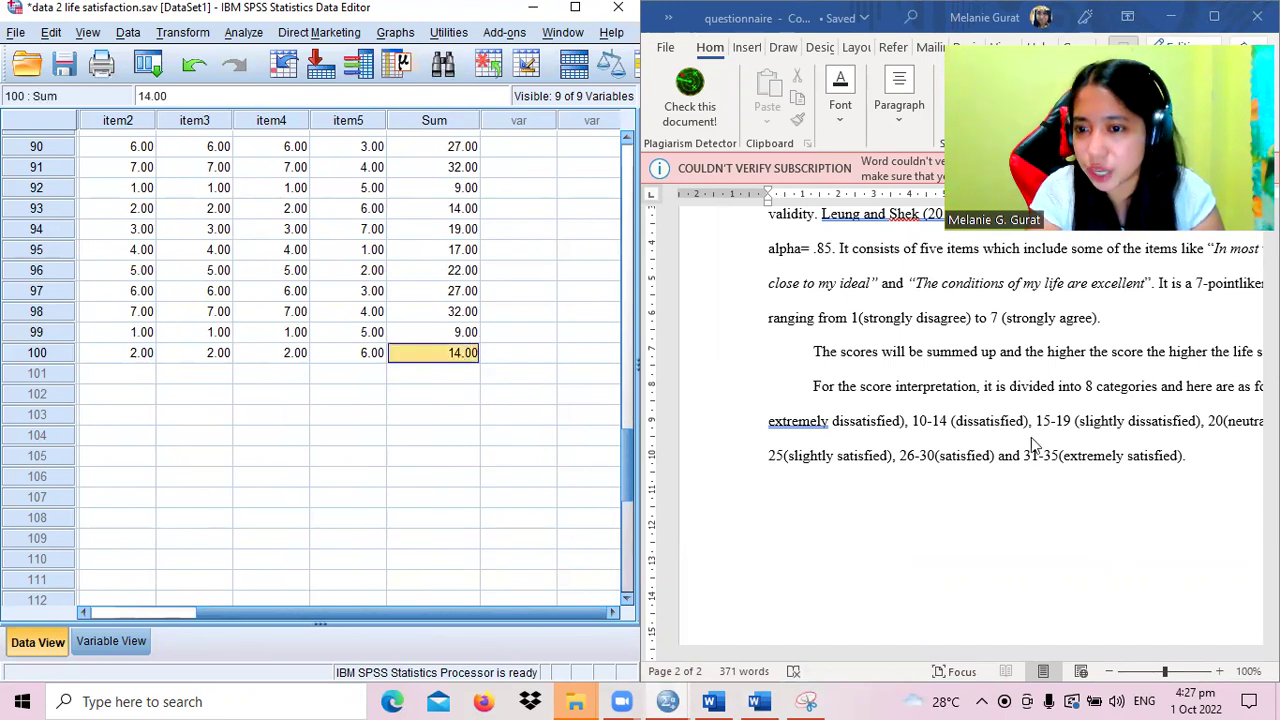
left_click(916, 422)
left_click_drag(914, 422, 1003, 425)
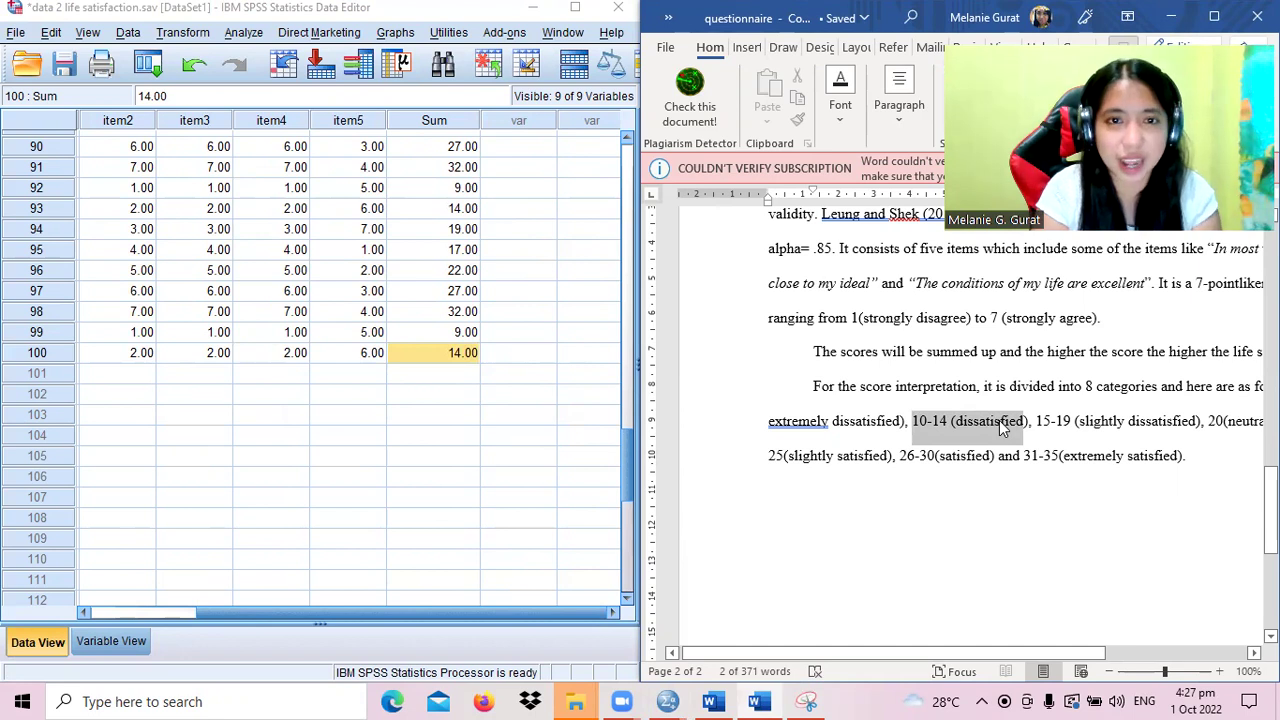
left_click(518, 434)
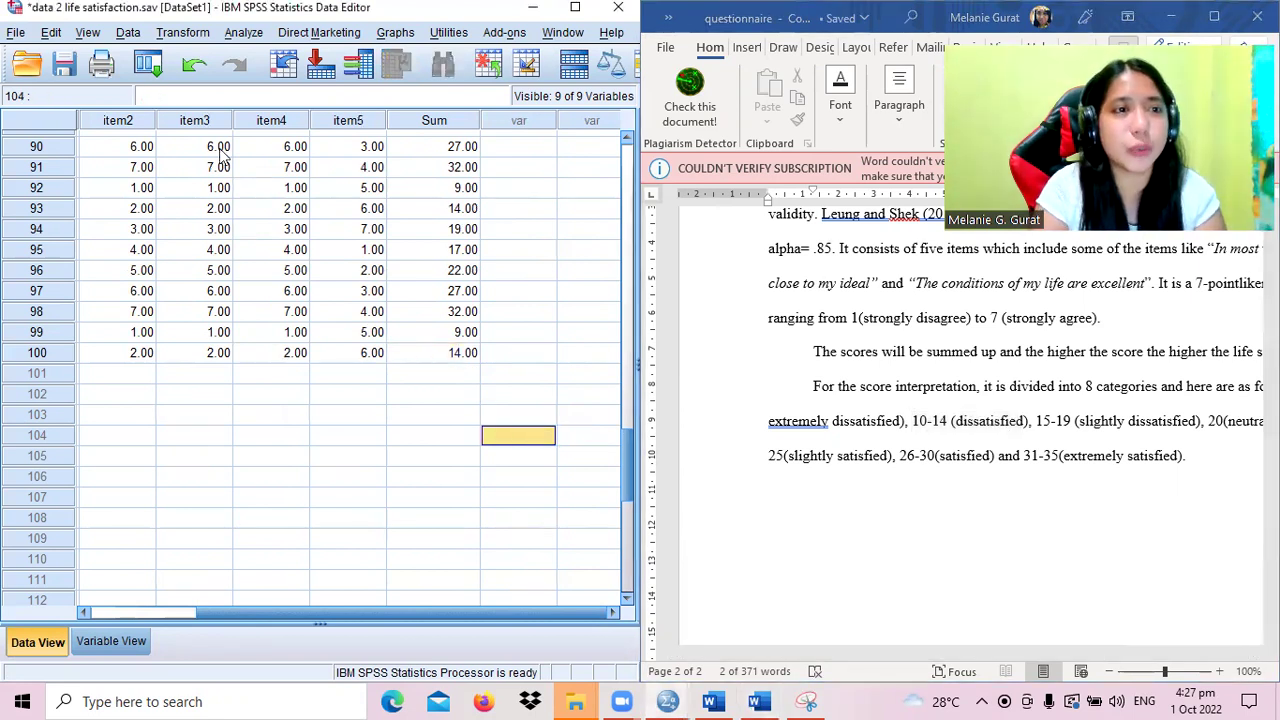
- Go back to the first case and review the category ranges in the questionnaire's score interpretation
left_click(190, 33)
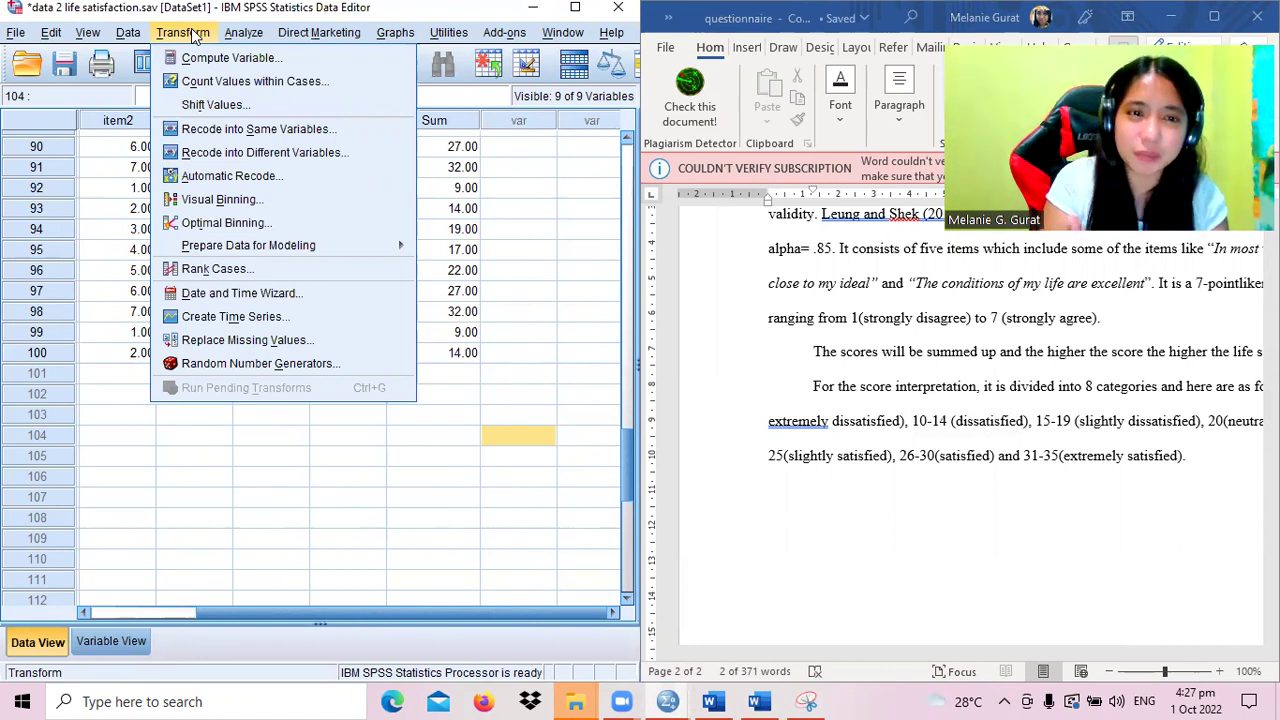
left_click(536, 249)
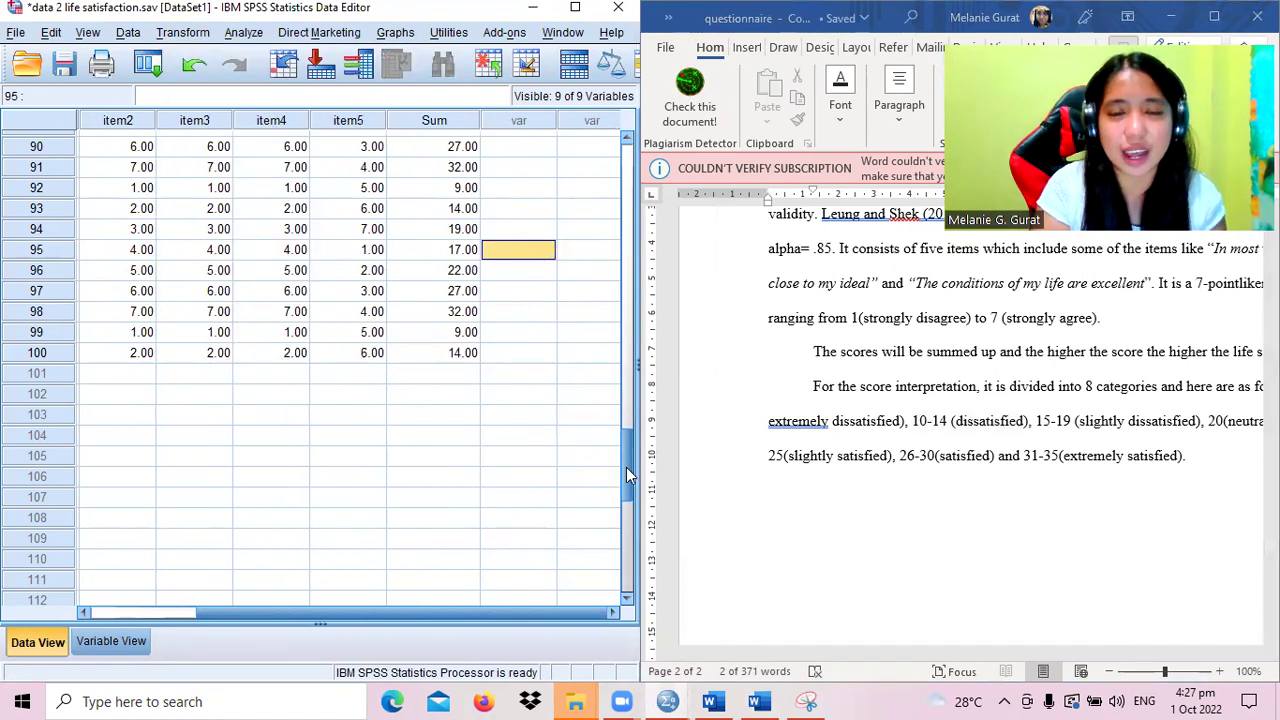
scroll(630, 328, "up", 1)
scroll(630, 328, "up", 20)
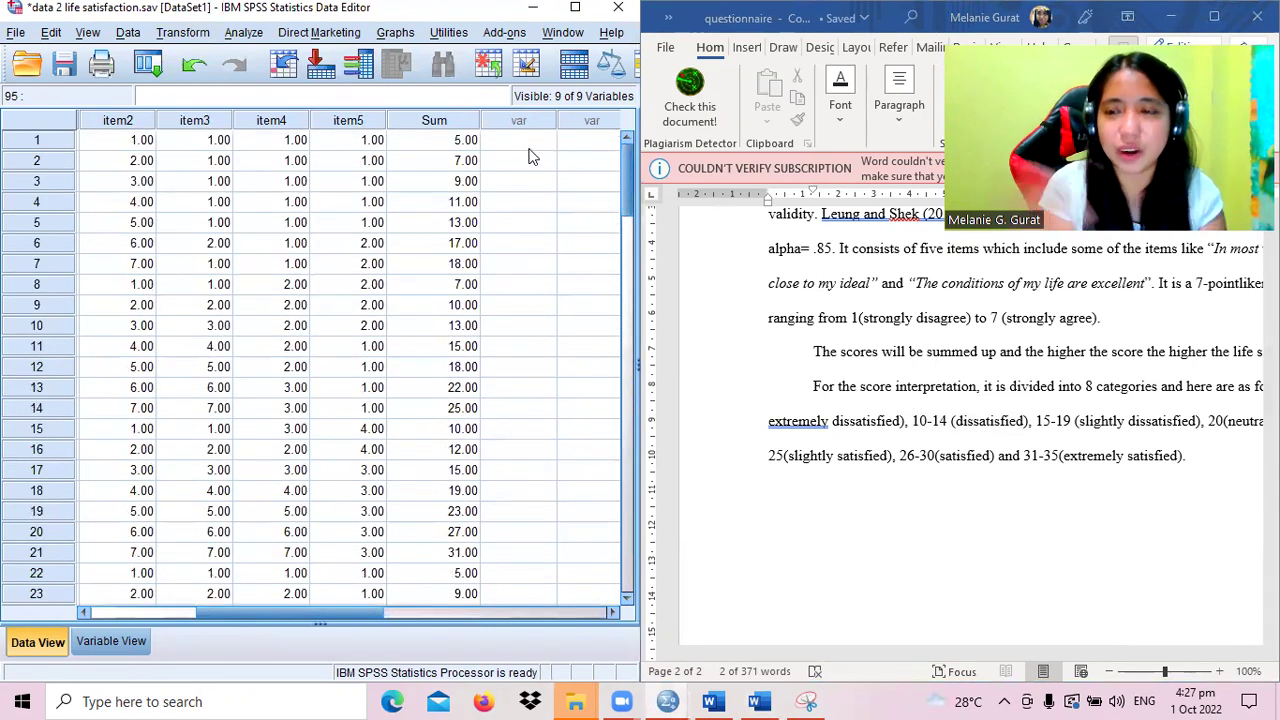
left_click(850, 556)
scroll(831, 624, "right", 3)
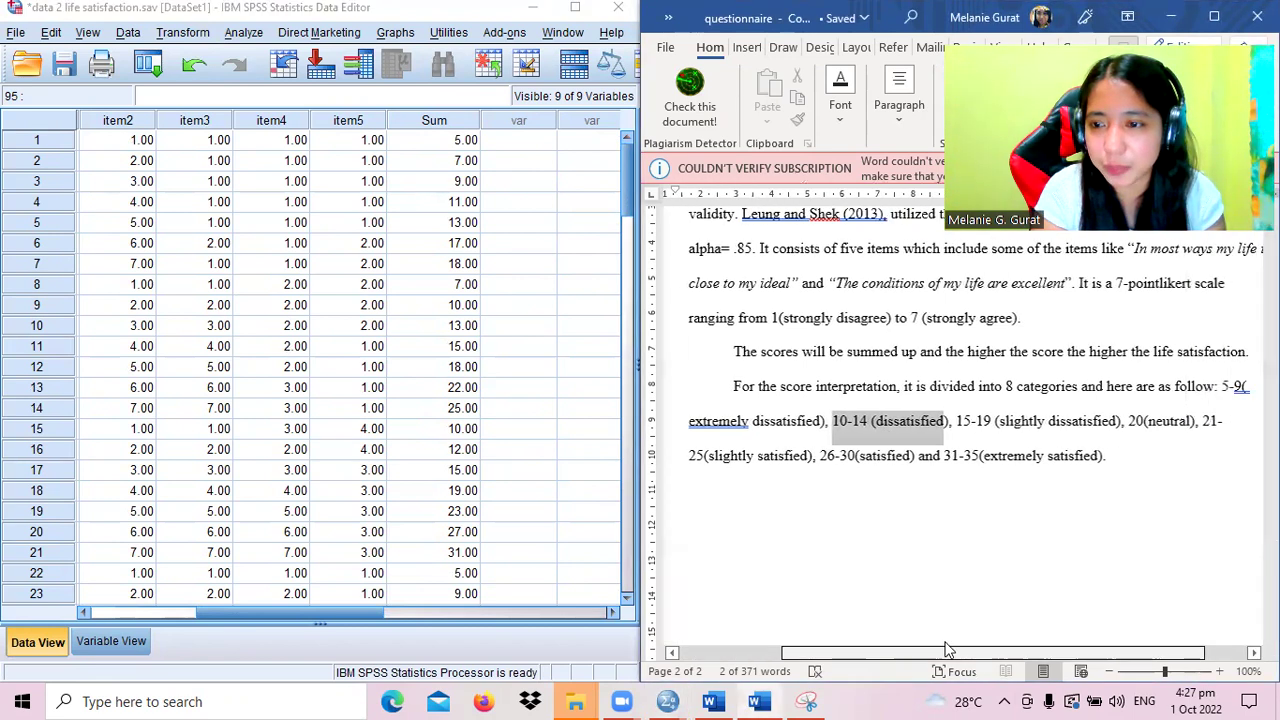
scroll(793, 663, "left", 3)
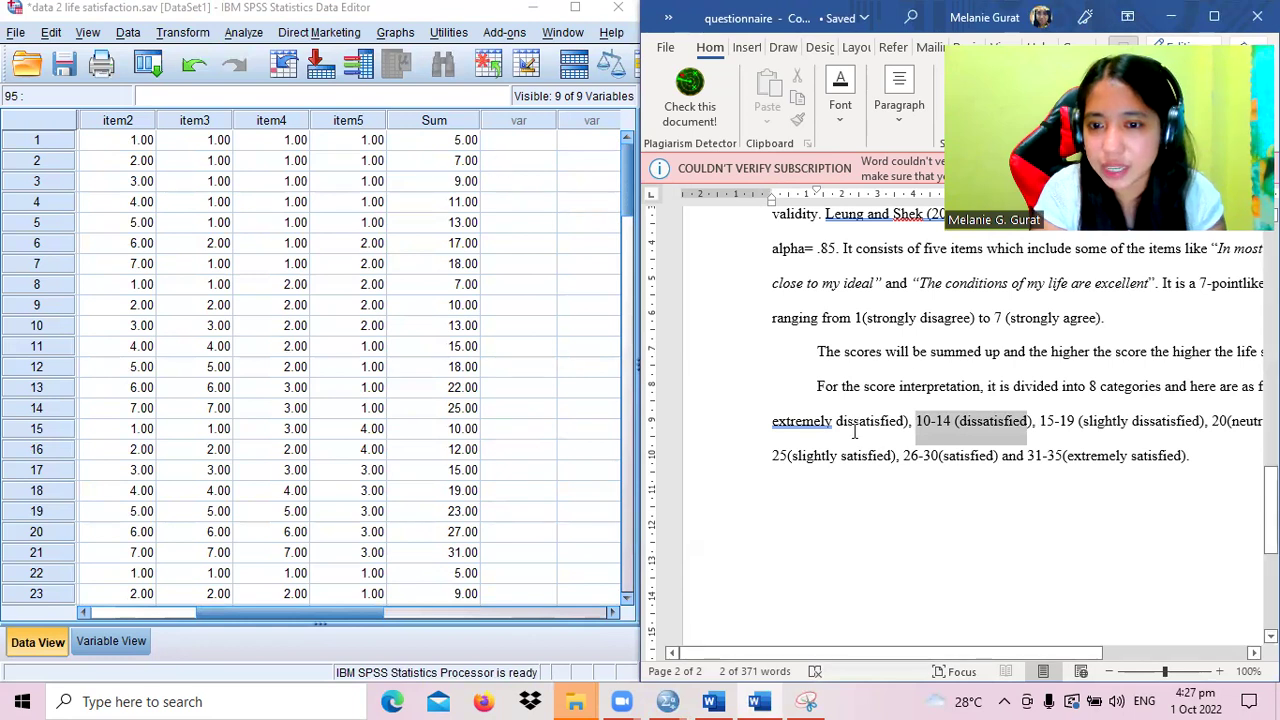
- Start a new category variable beside Sum, coding cases 1 to 3 as 1 and case 4 as 2
left_click(519, 146)
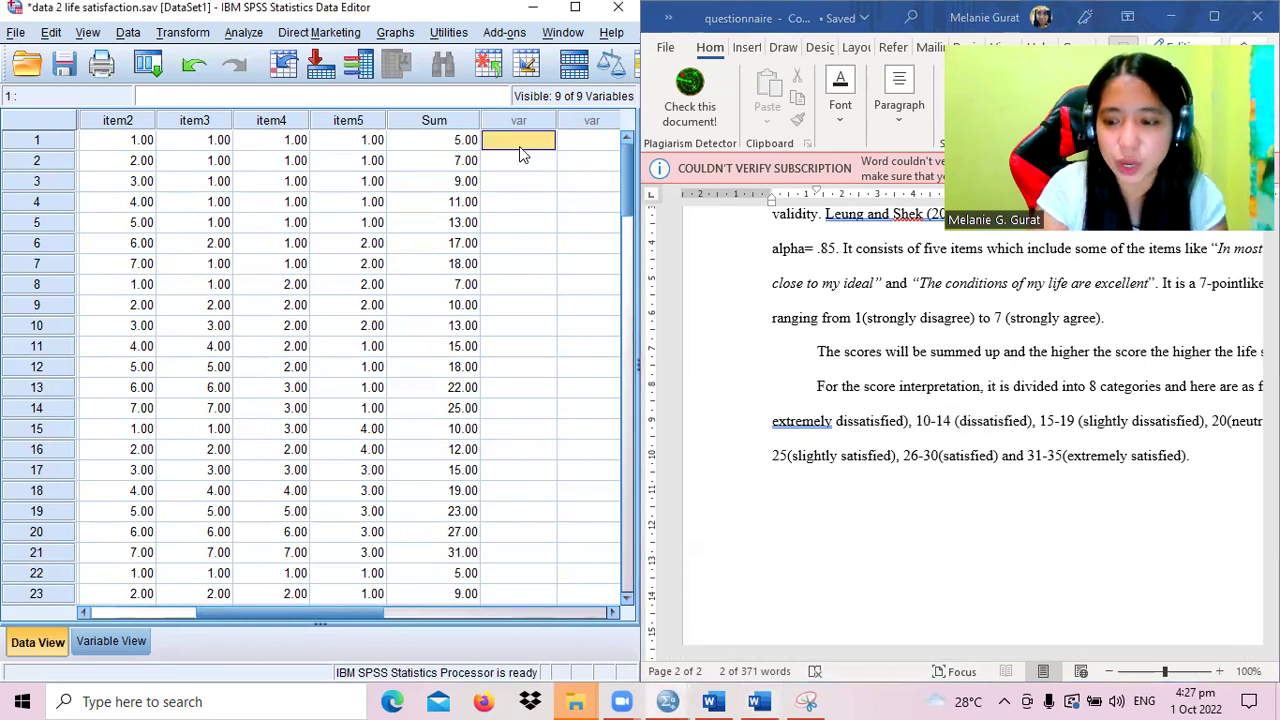
type("1")
key("Return")
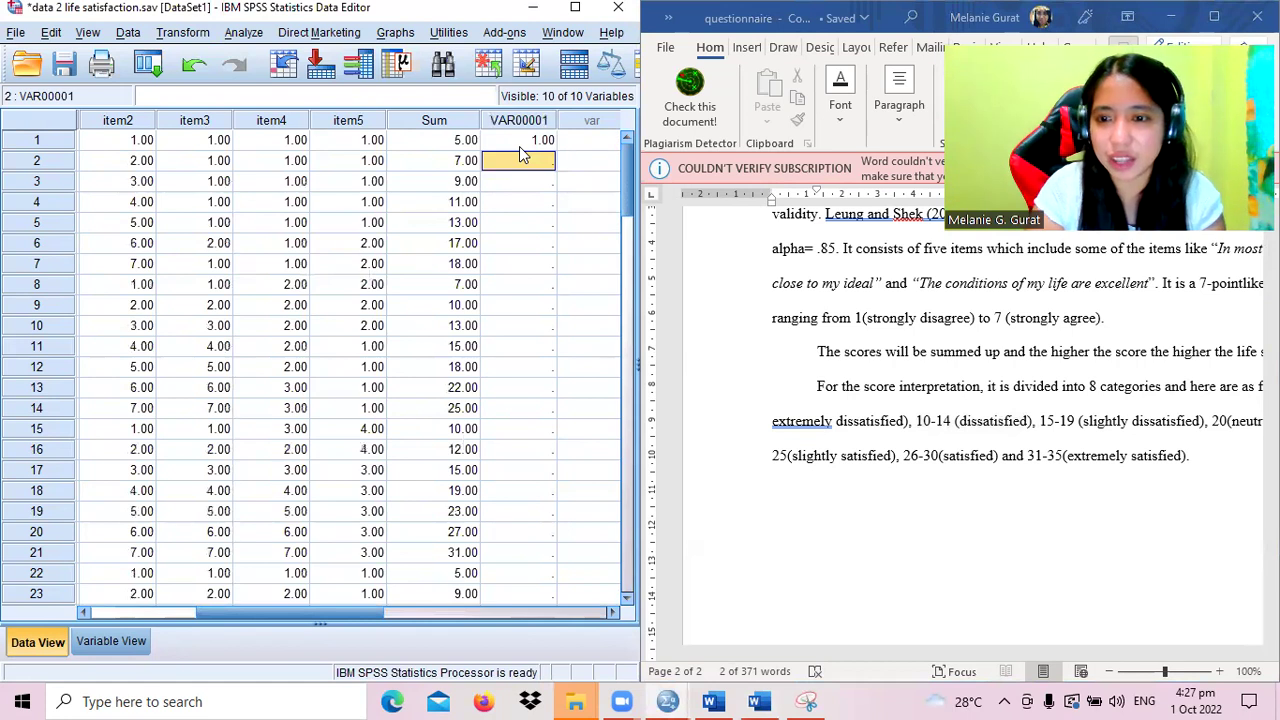
type("1")
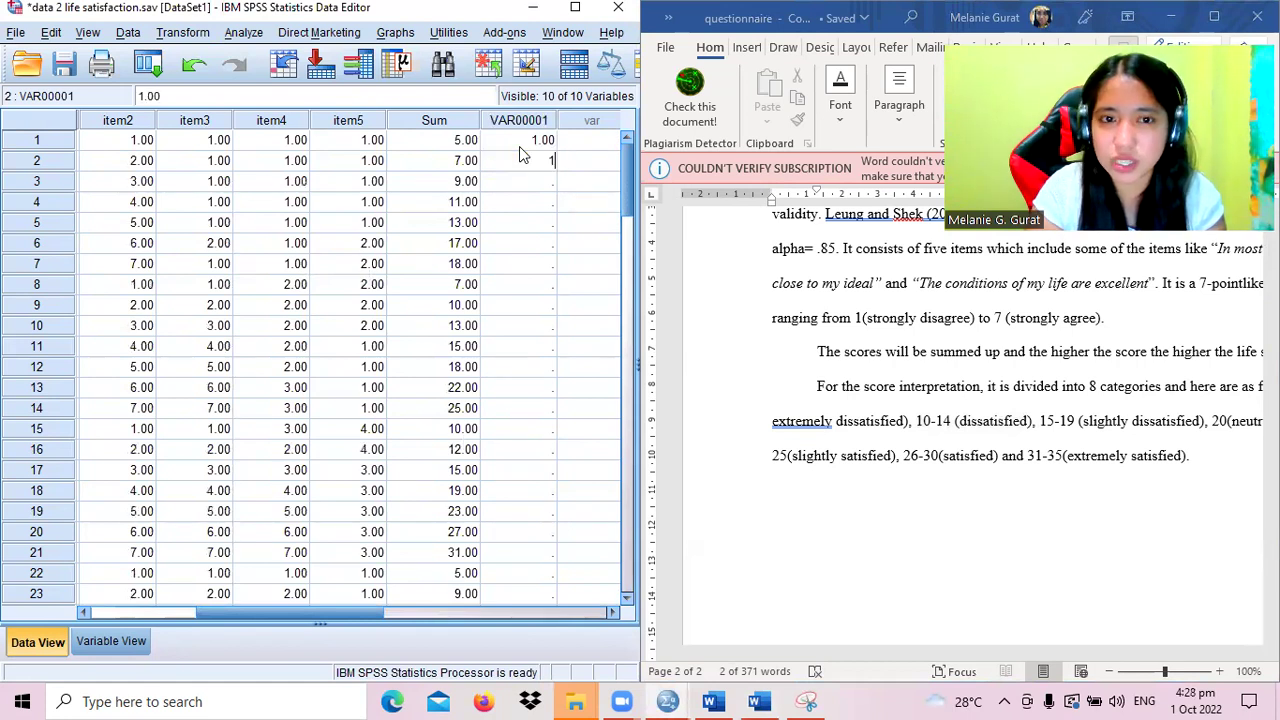
key("Return")
type("1")
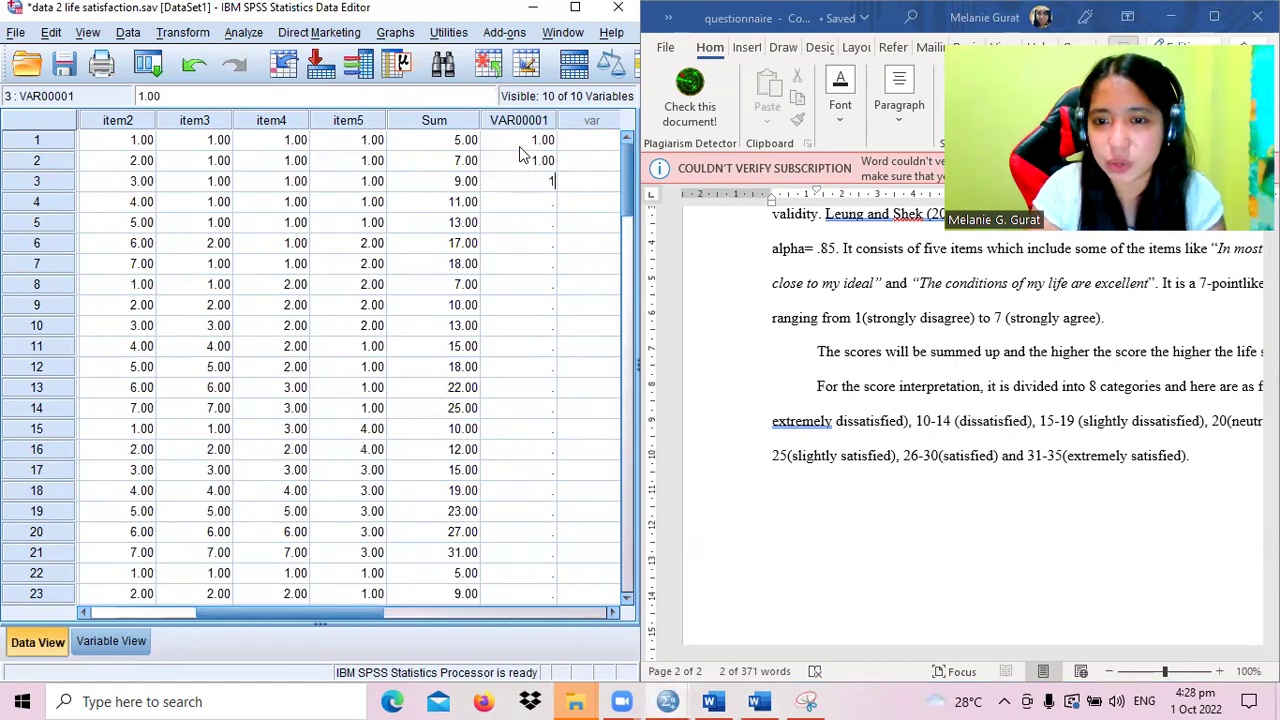
key("Return")
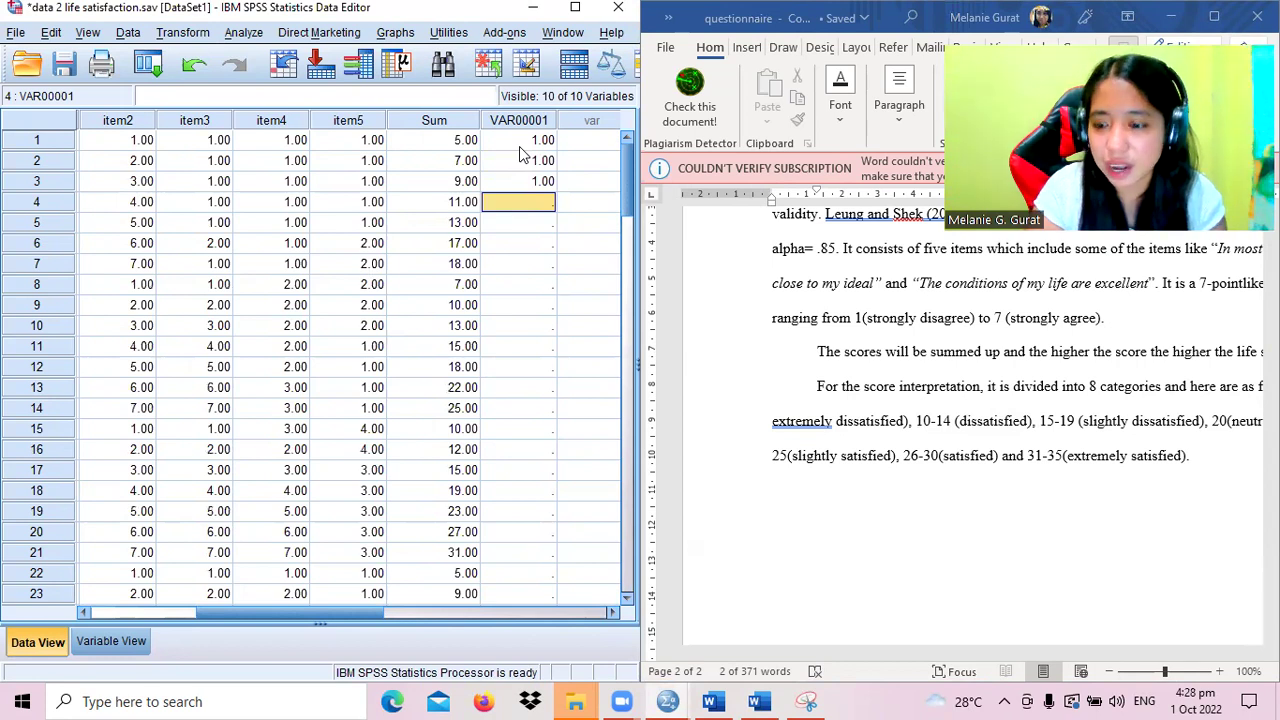
type("2")
key("Return")
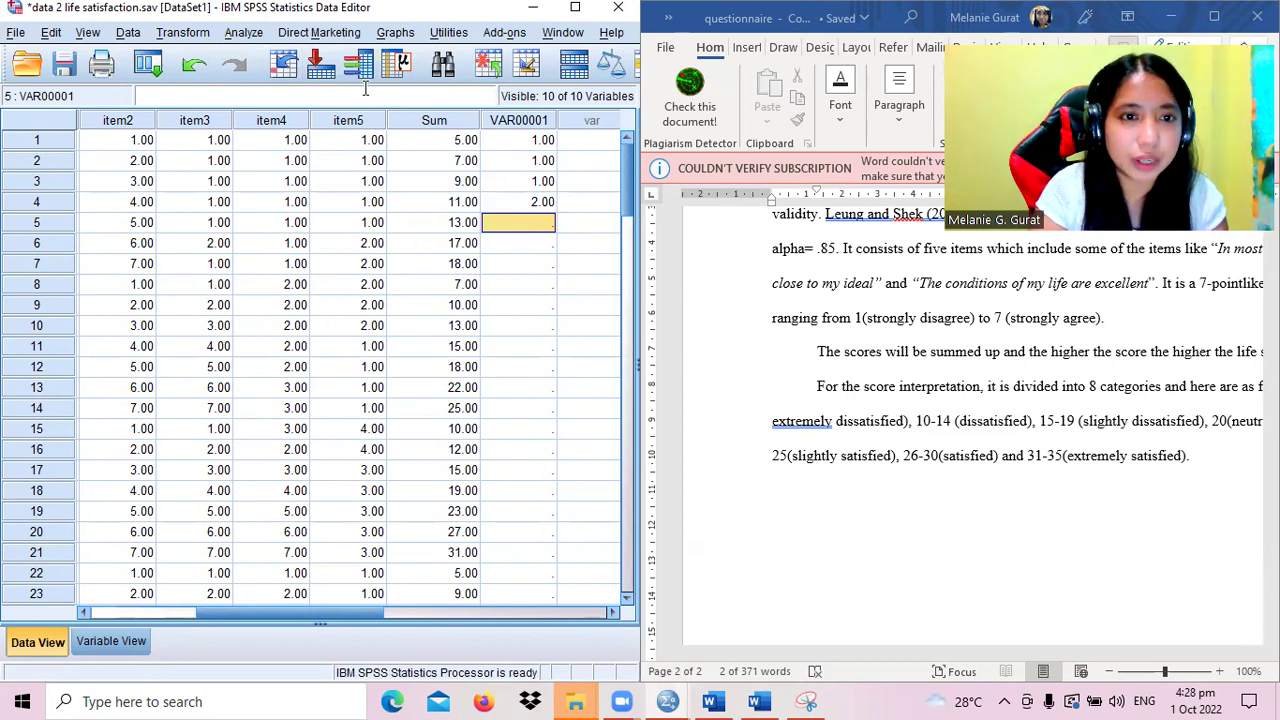
- Sort the cases by Sum in ascending order
left_click(452, 124)
right_click(452, 124)
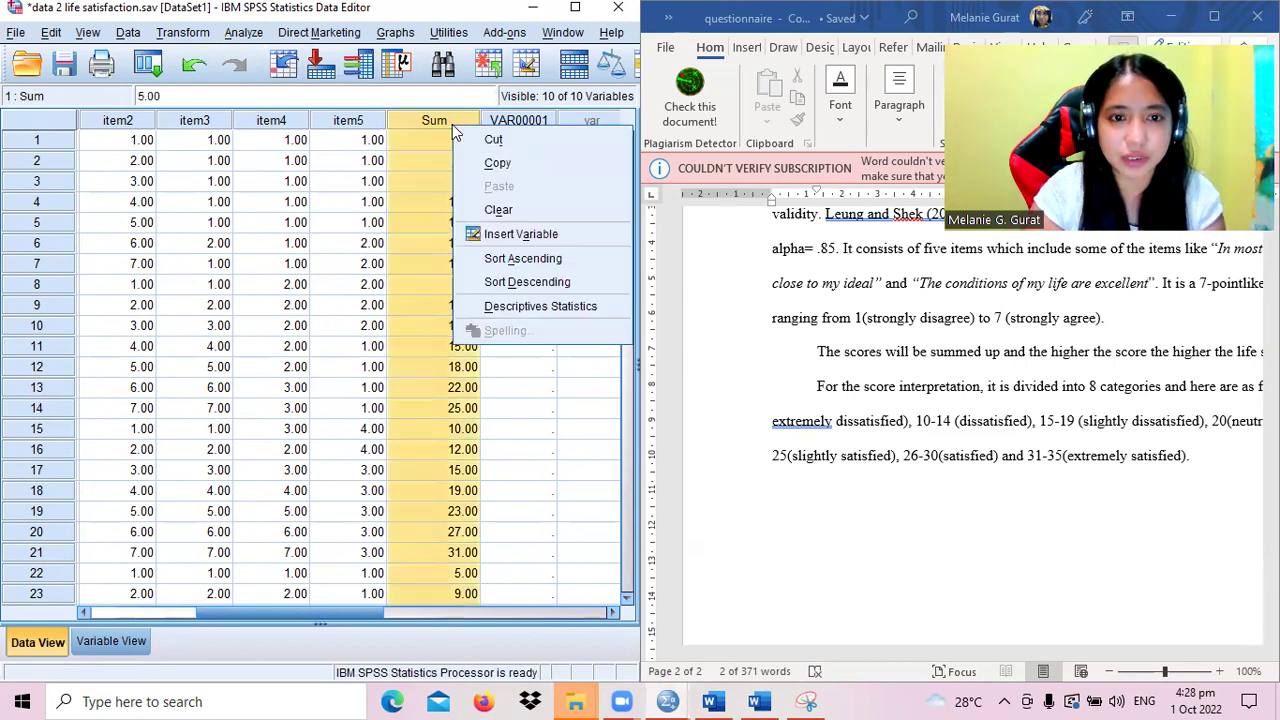
left_click(508, 259)
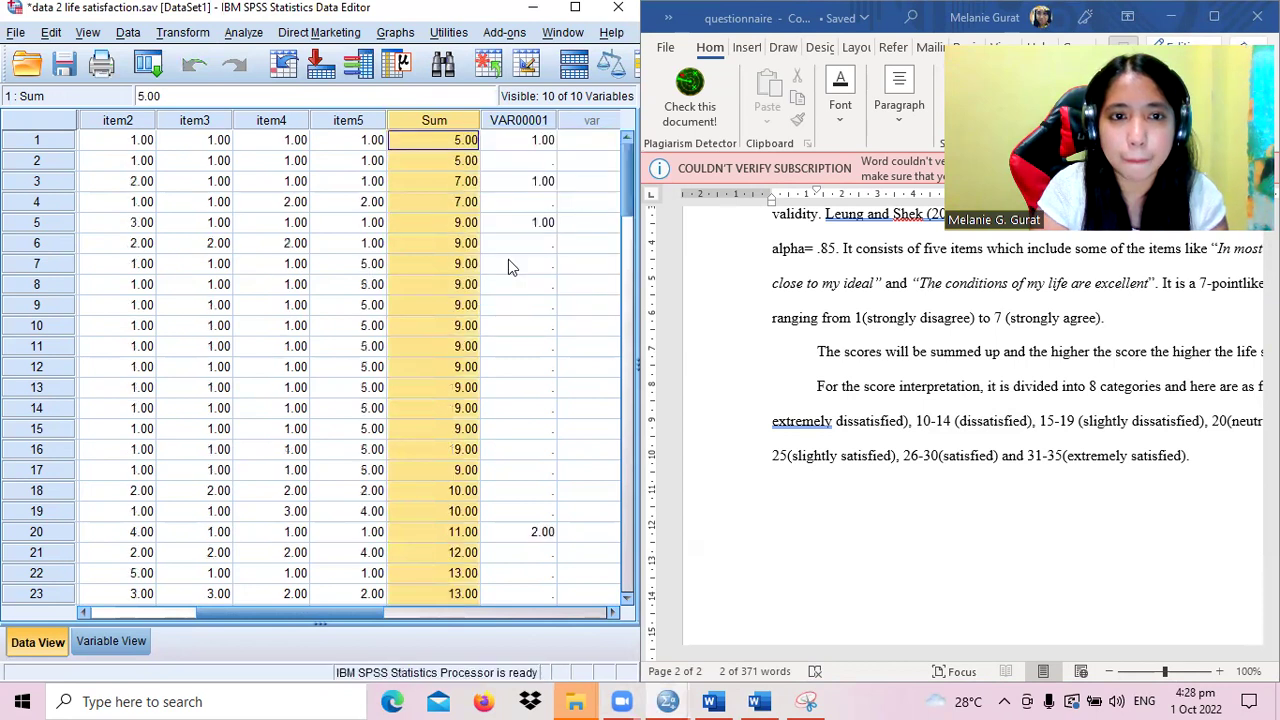
- Code cases 2 to 19 as 1 in the VAR00001 category variable
left_click(525, 163)
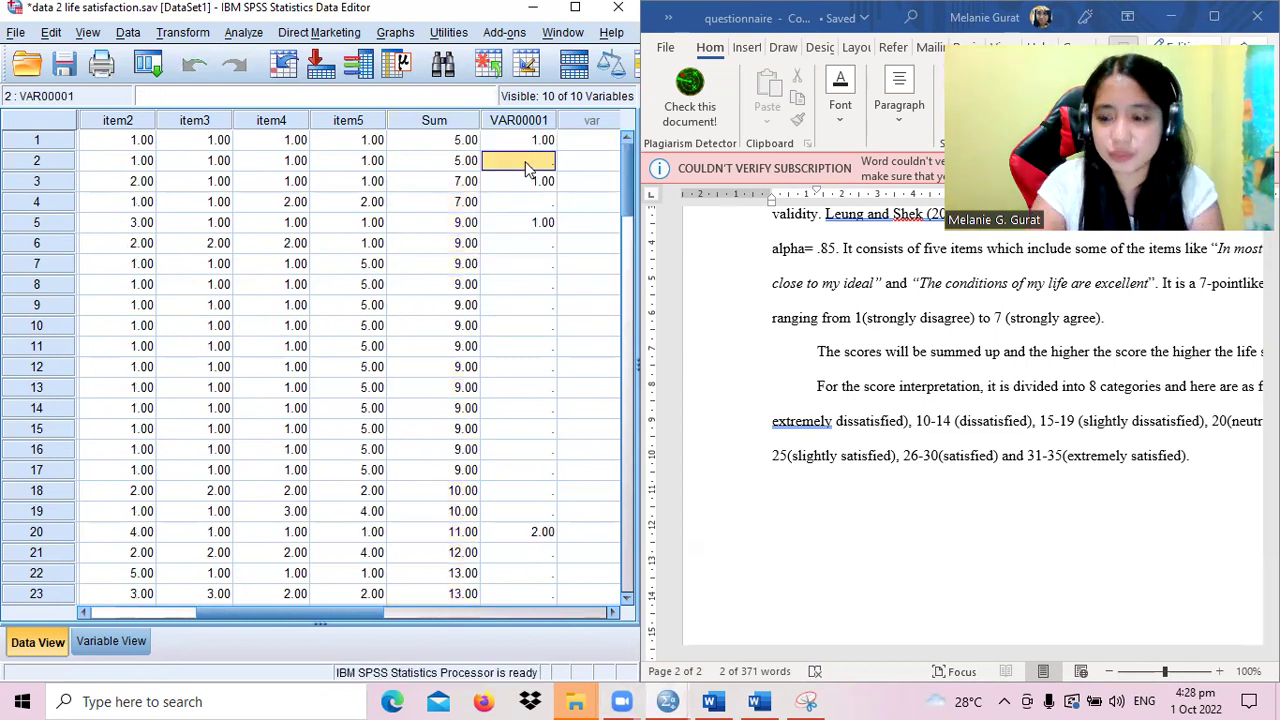
type("1 1 1 1 1 1 1 ")
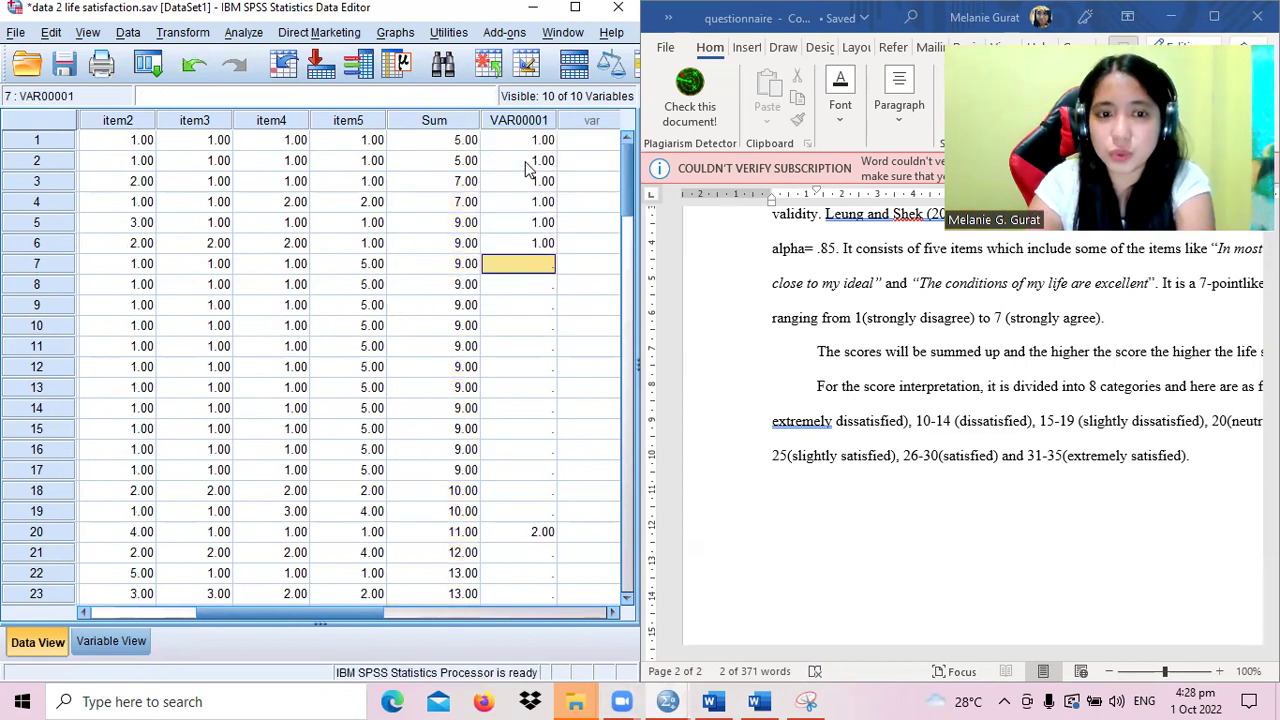
type("1 1 1 1 1 1 1 1")
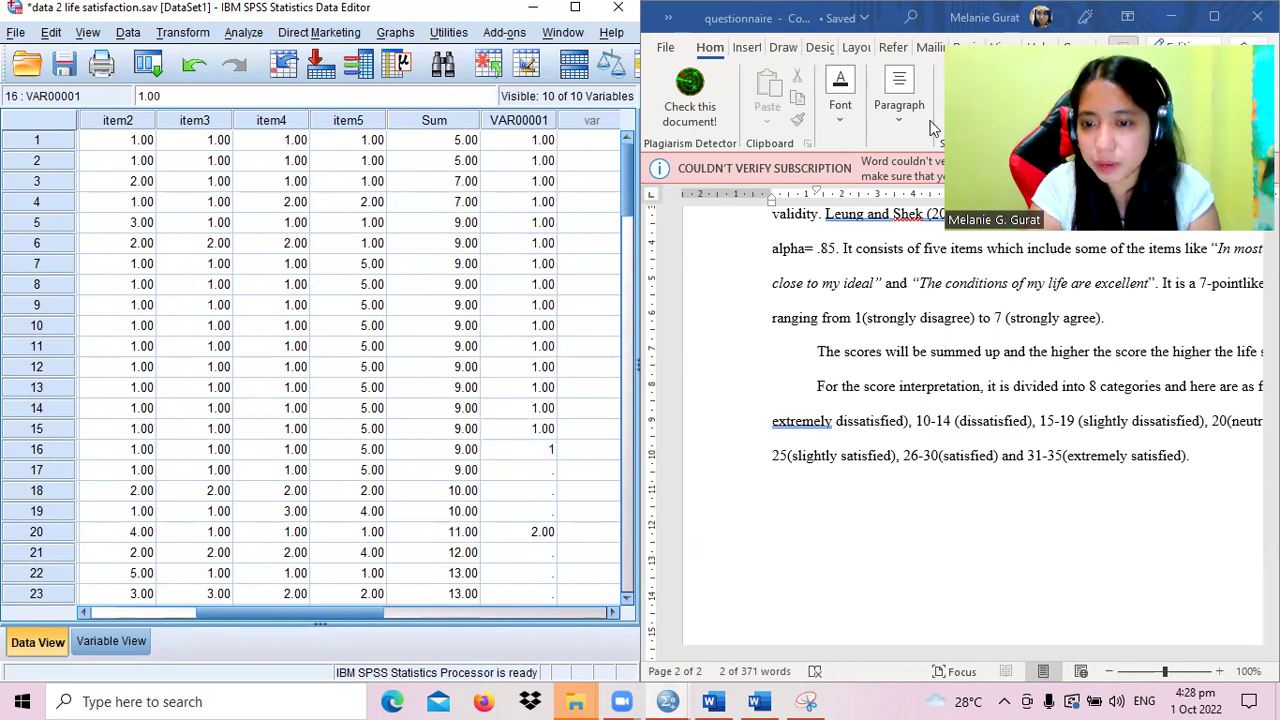
left_click(916, 596)
scroll(1044, 645, "right", 3)
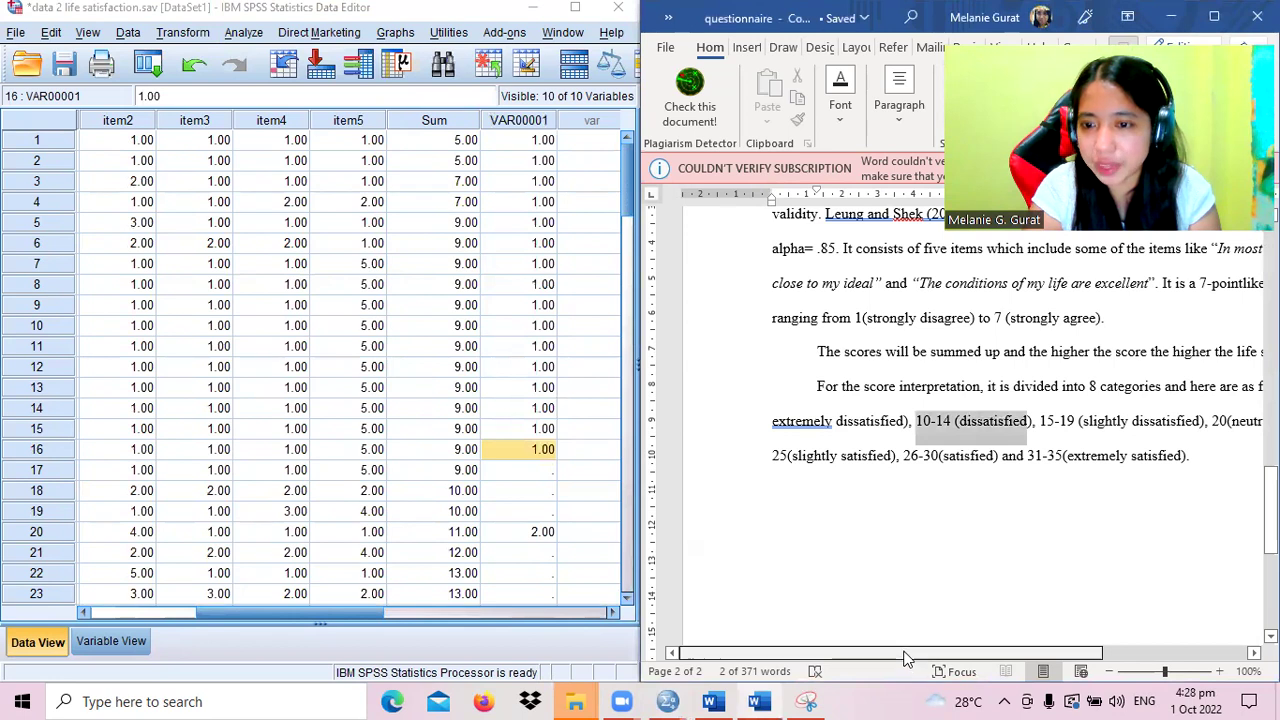
left_click(543, 472)
type("1")
key("Return")
type("1")
key("Return")
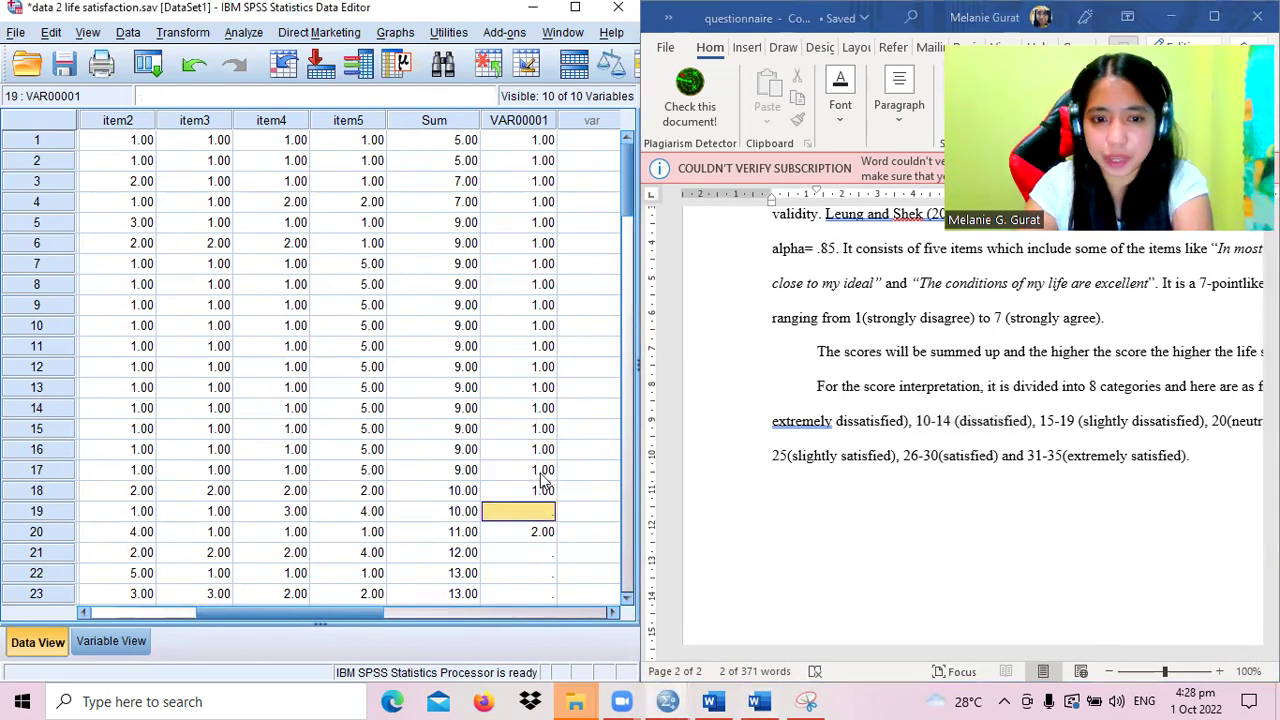
type("1")
key("Return")
- Code cases 21 to 36 as 2 in VAR00001, keeping the existing code of case 20
key("Return")
type("2")
key("Return")
type("2 2 2 2 2")
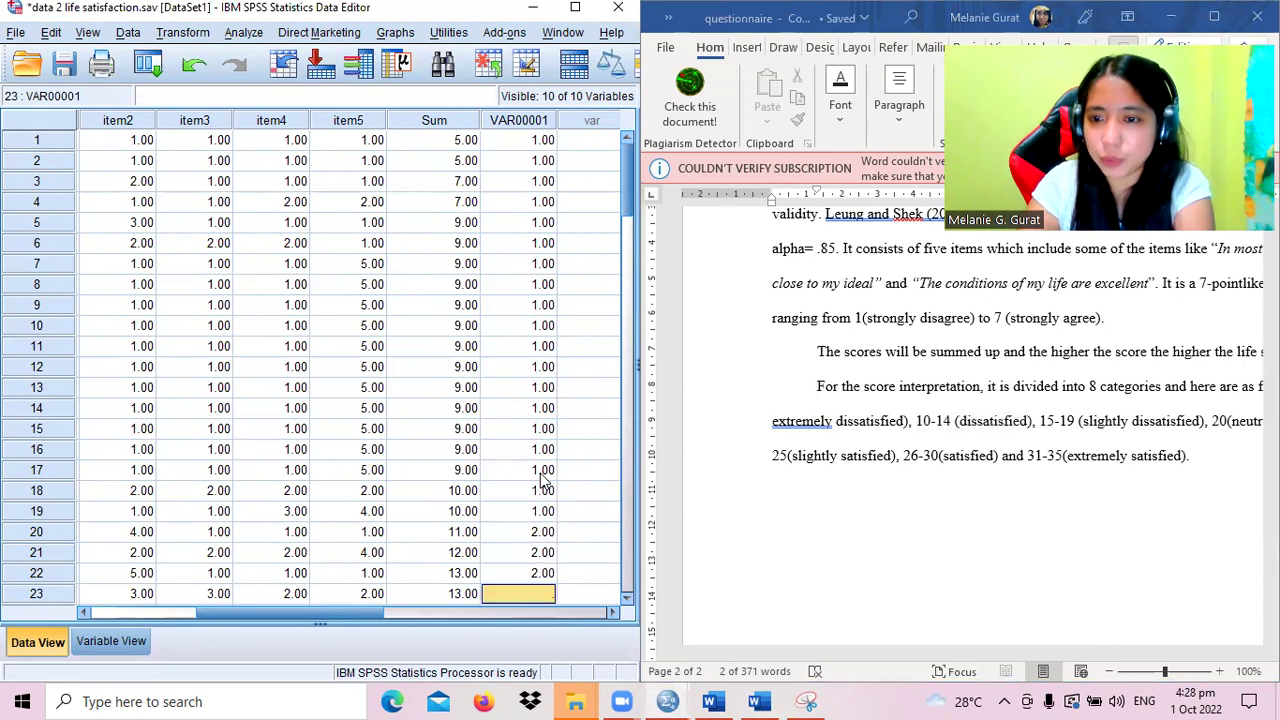
key("Return")
type("2 2 2 2 2 2 2")
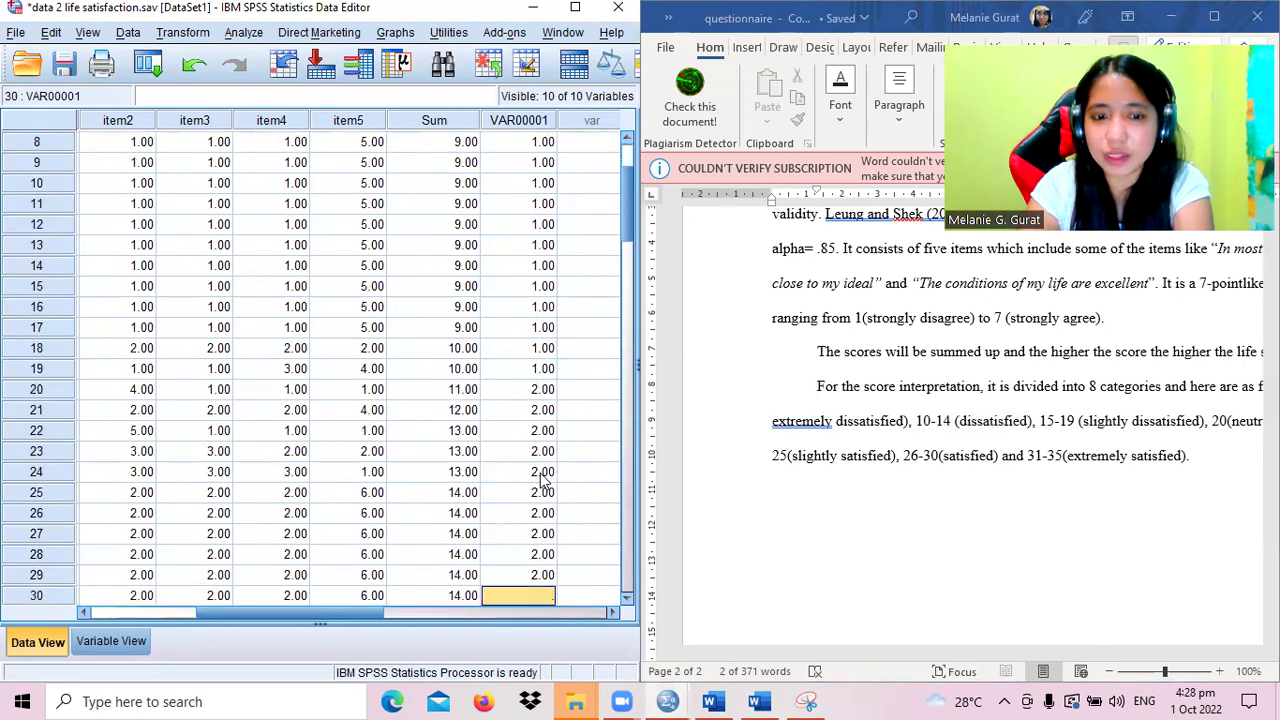
key("Return")
type("2 2 2")
key("Return")
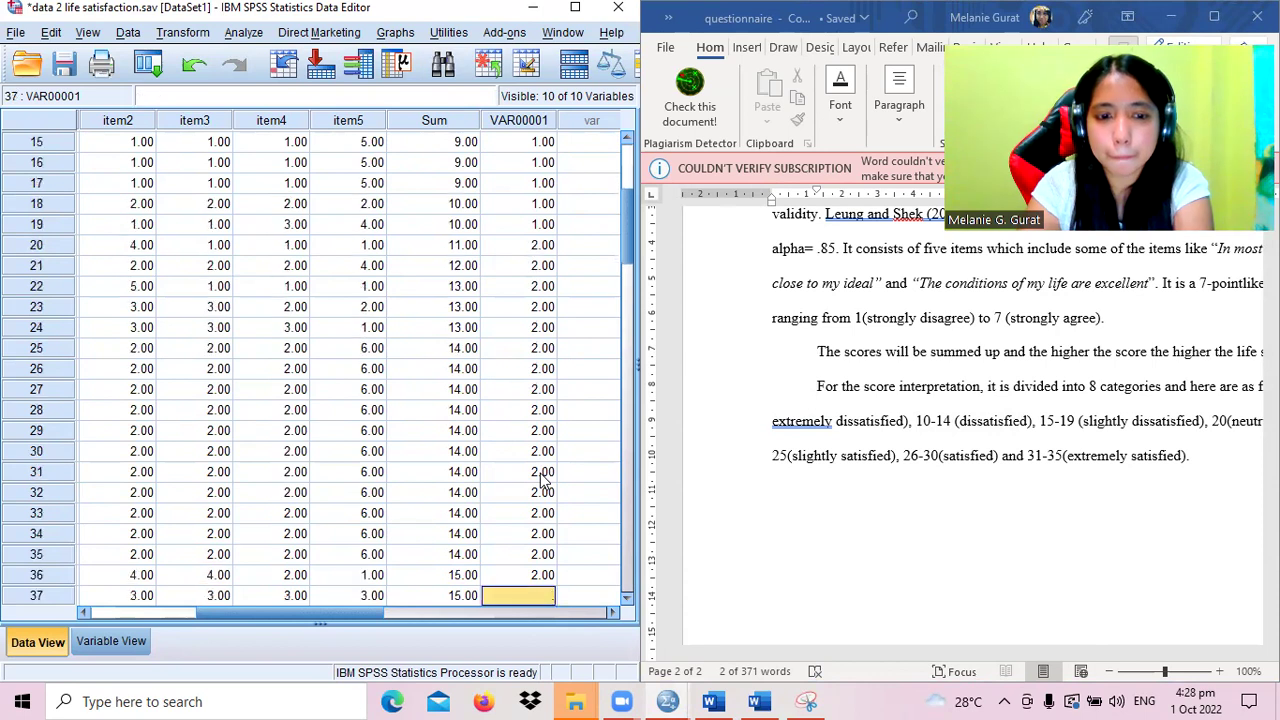
- Recode case 36 as 3 in VAR00001 and enter 3 for the following cases through case 63
key("Up")
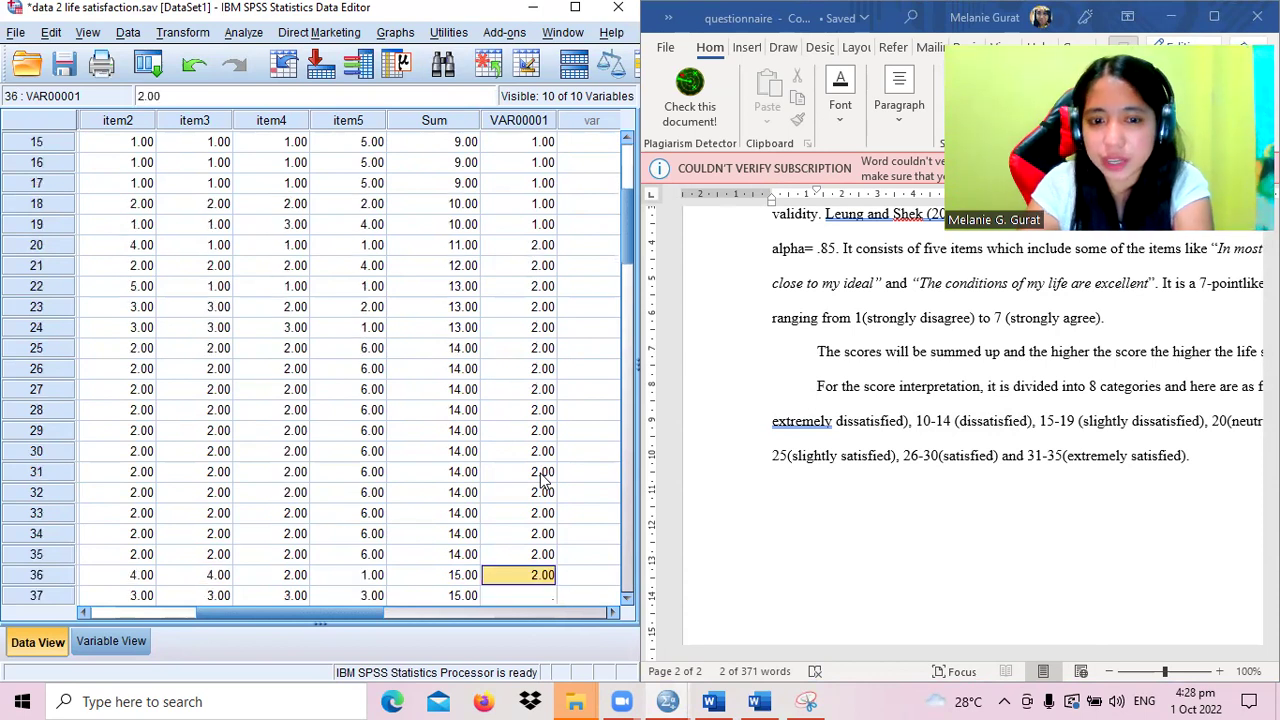
type("3 3 3 3 3 3")
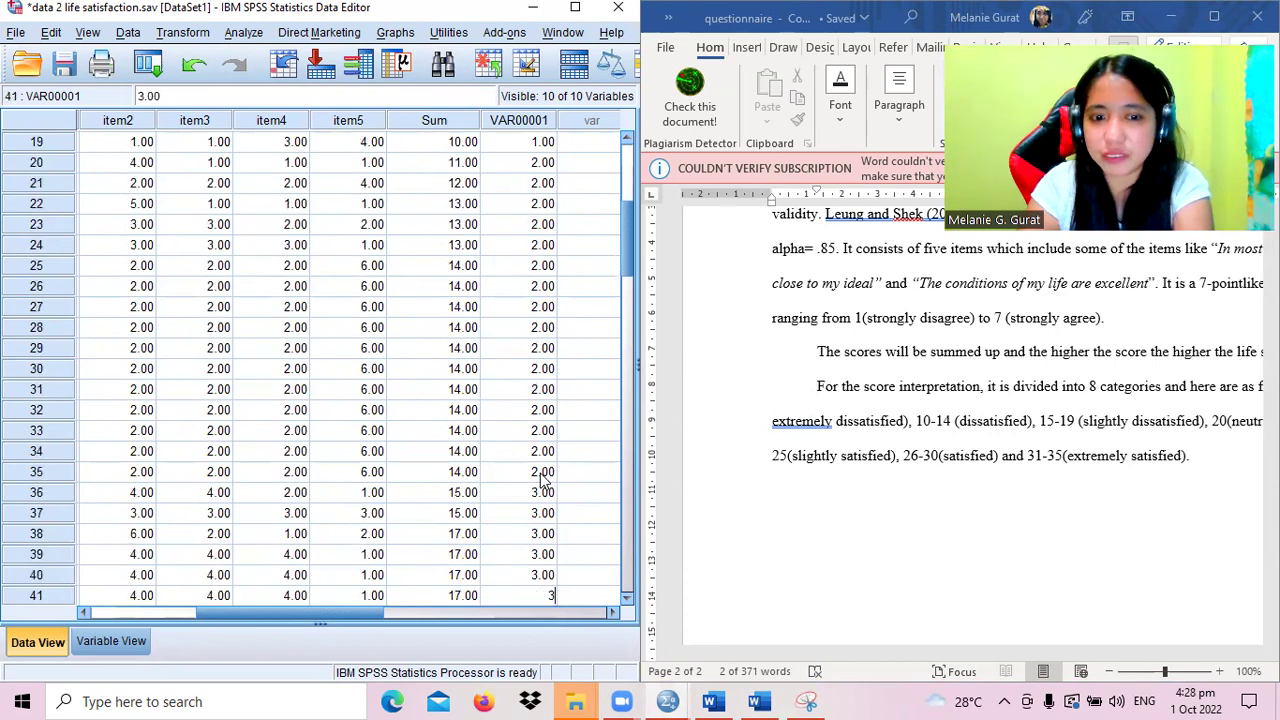
key("Return")
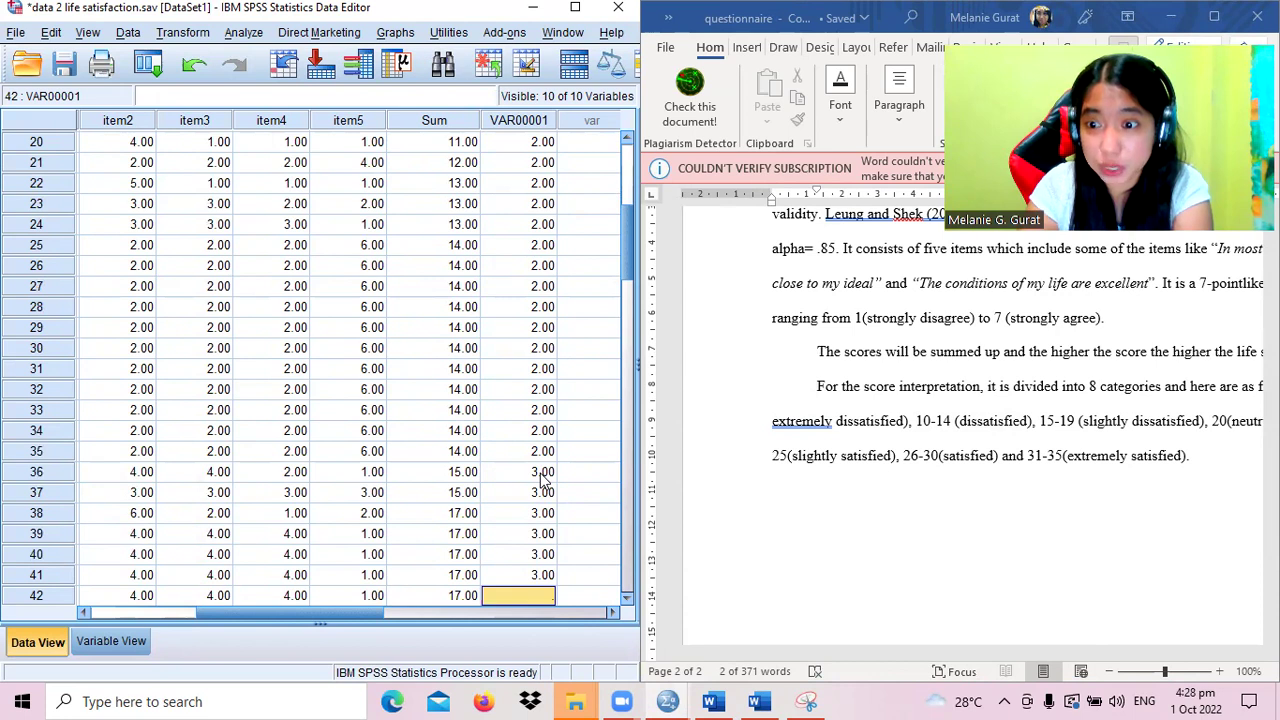
type("3 3 3 3 3 3 3 3")
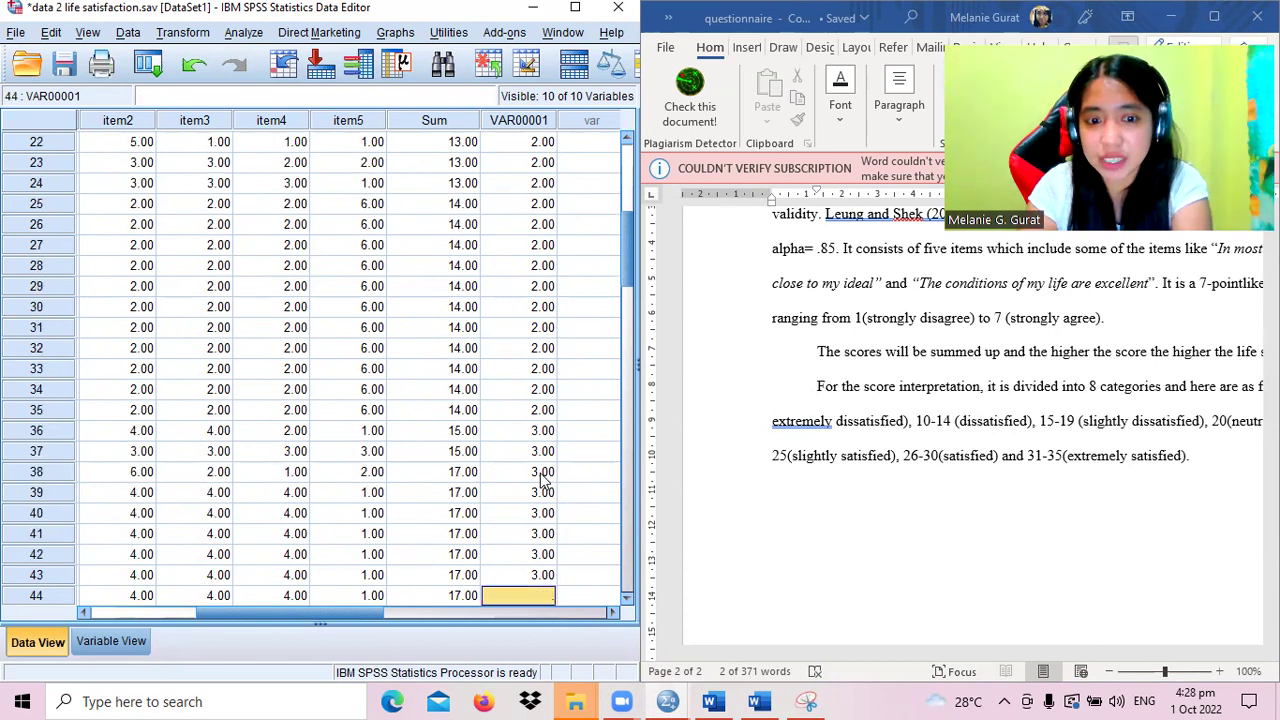
type(" 3 3 3 3 3 3")
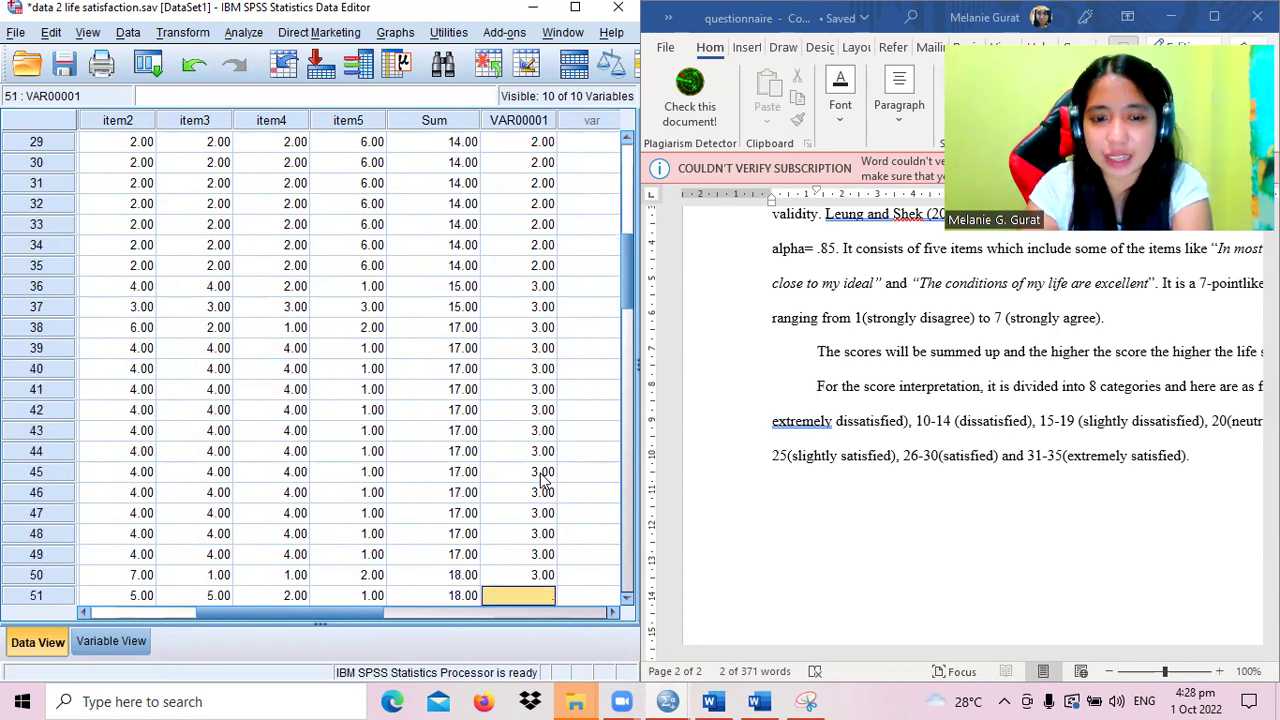
type(" 3 3 3 3 3 3 3")
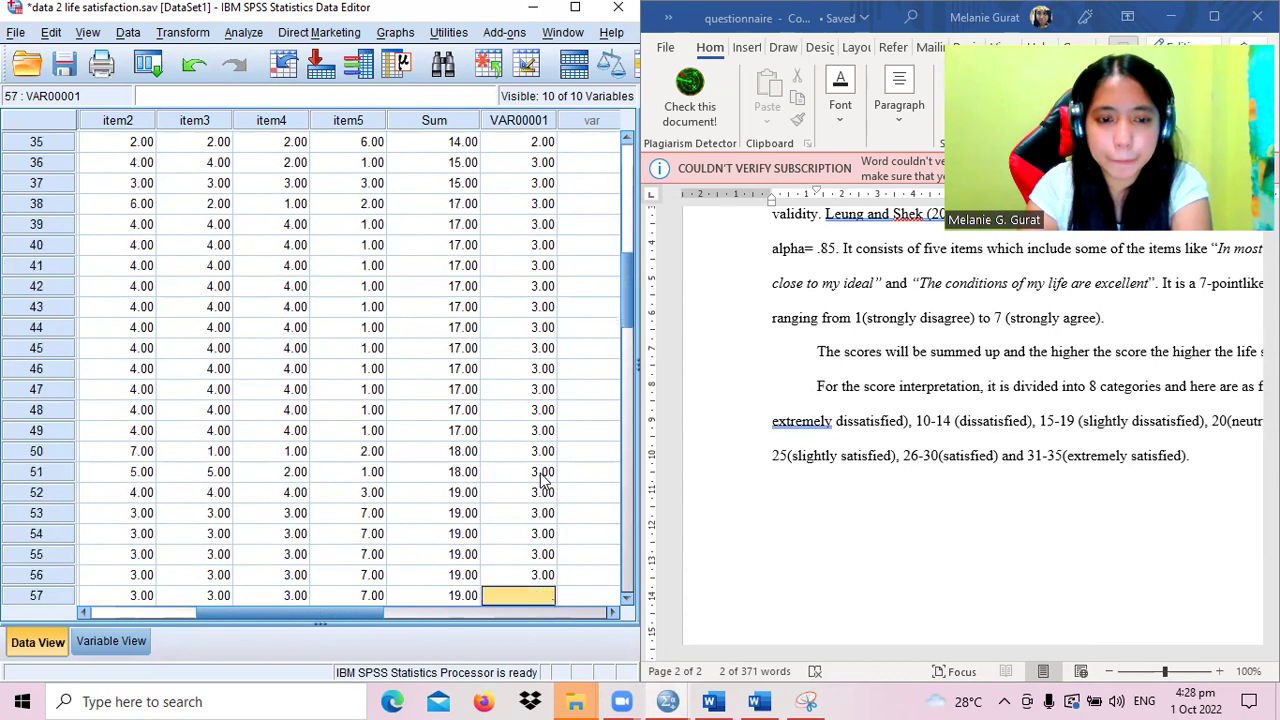
type(" 3")
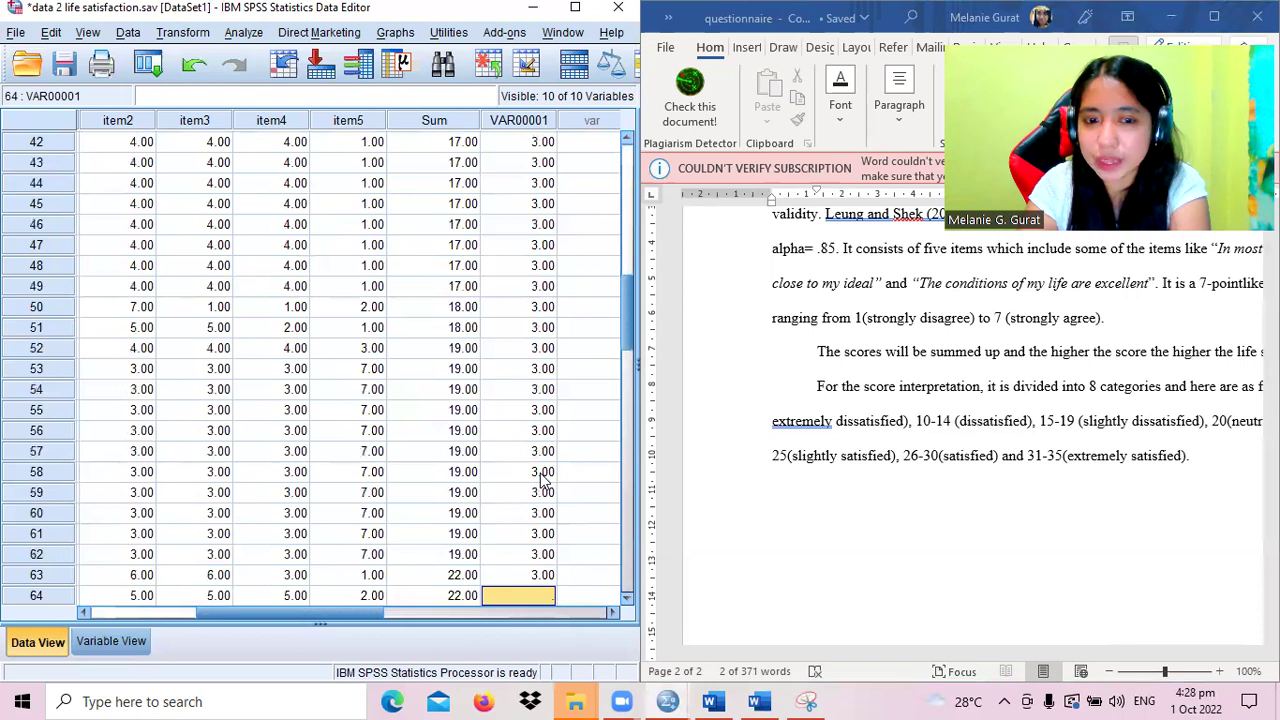
- Recode case 63 as 5 in VAR00001, following the questionnaire's score ranges, and enter 5 for the following cases through case 77
key("Up")
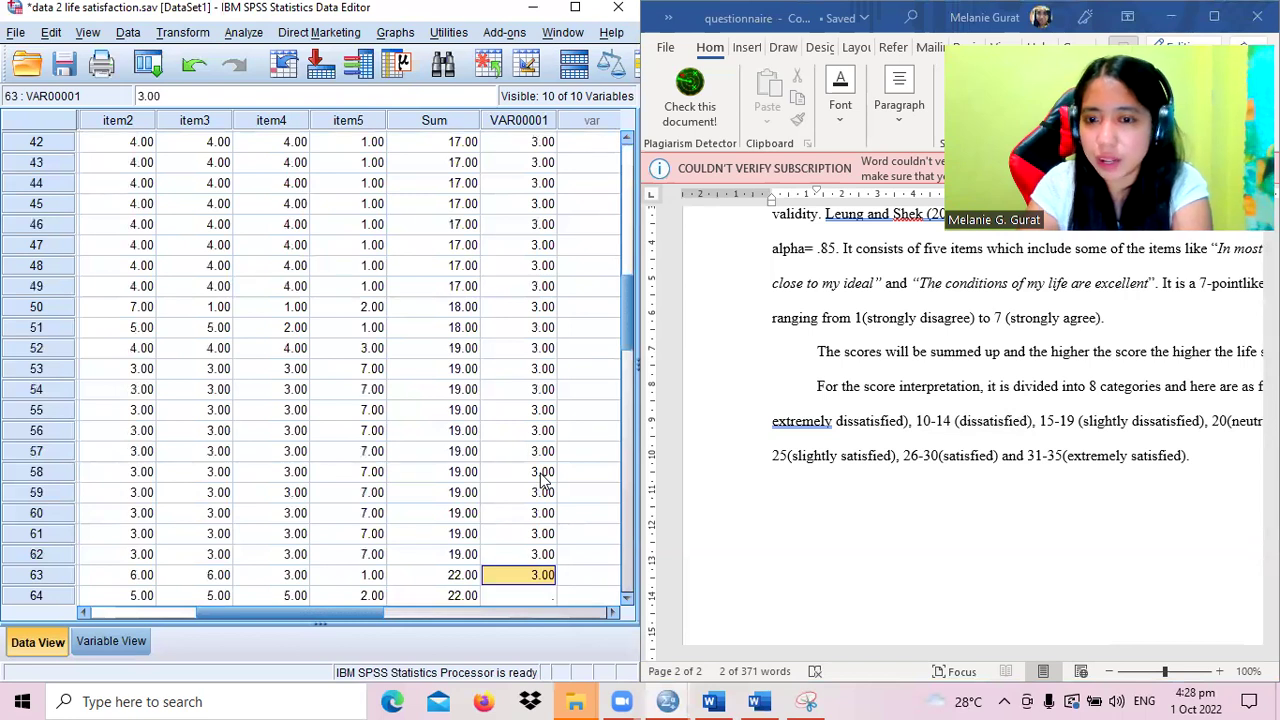
left_click(994, 551)
left_click_drag(896, 649, 1003, 647)
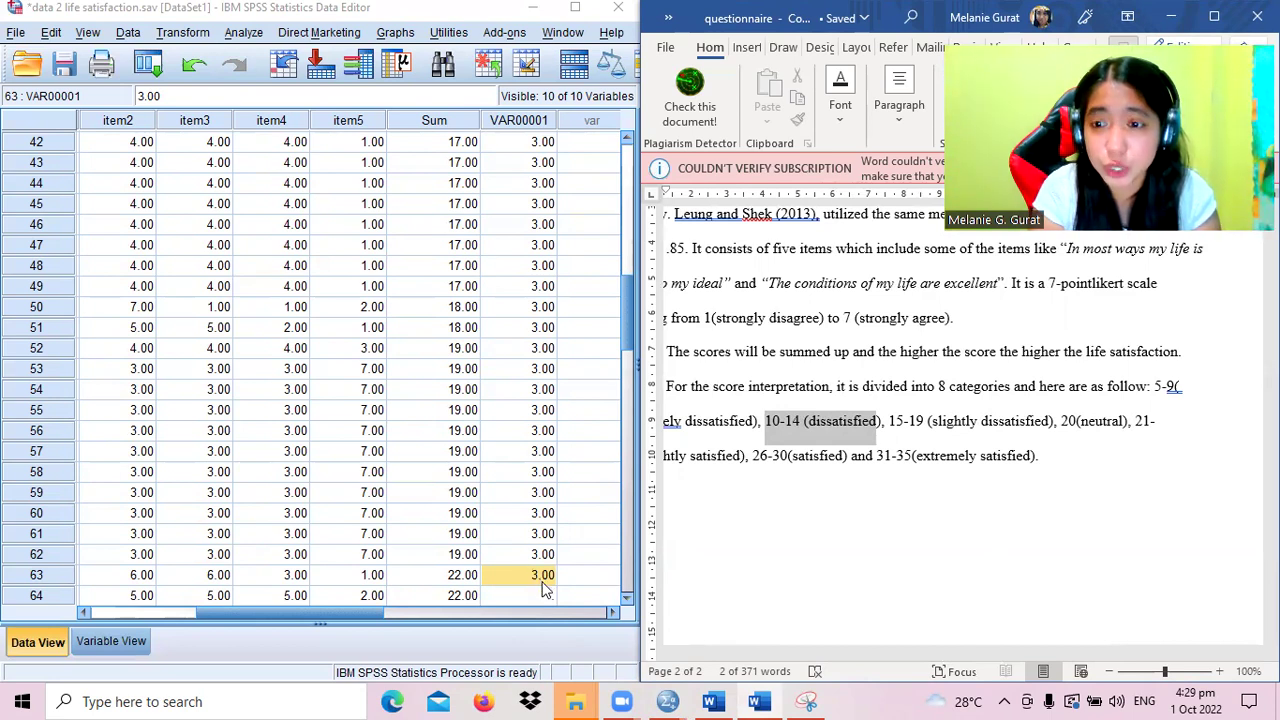
left_click_drag(970, 652, 856, 648)
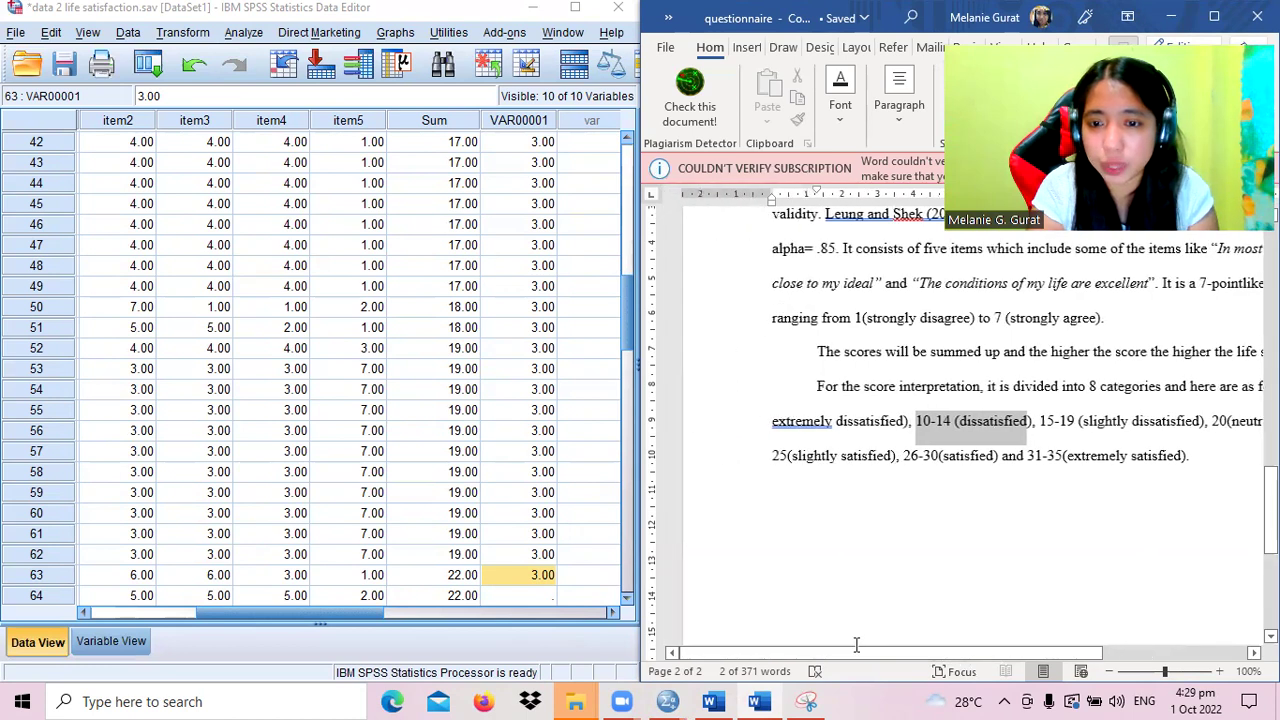
left_click(542, 575)
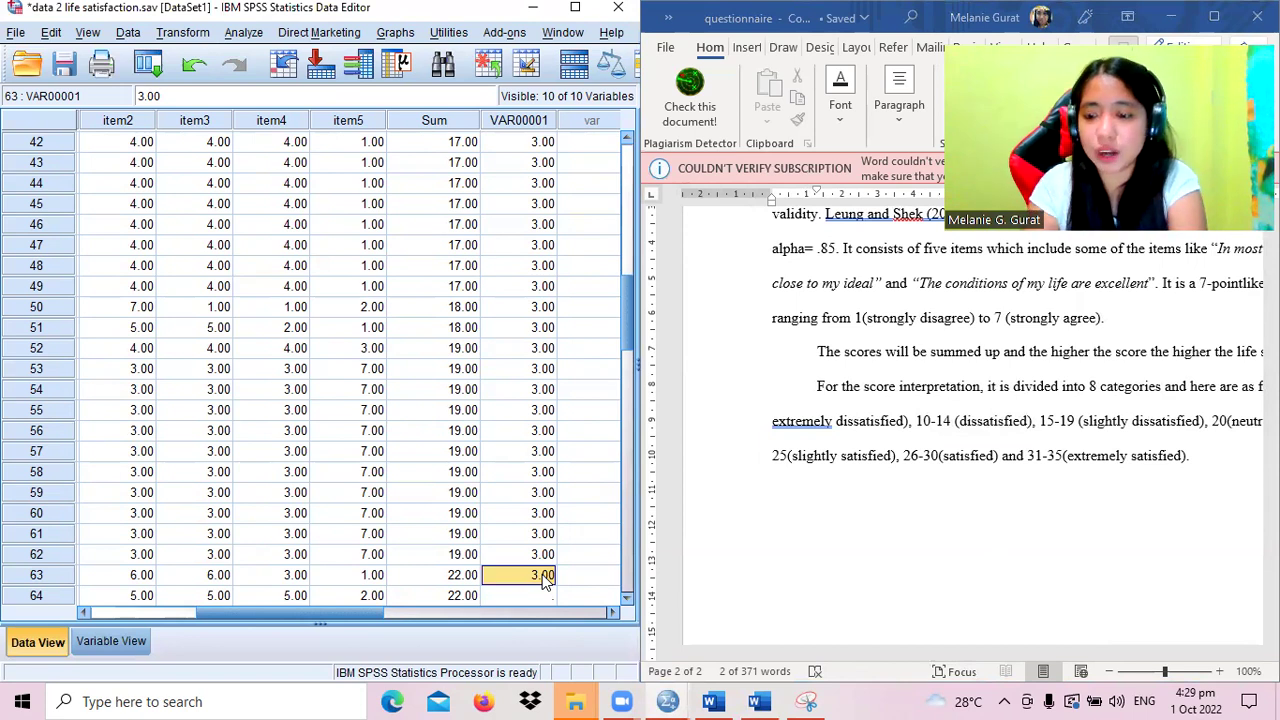
type("5")
key("Return")
type("5")
key("Return")
type("5")
key("Return")
type("5")
key("Return")
type("5 5 5 5 5 5 5 5")
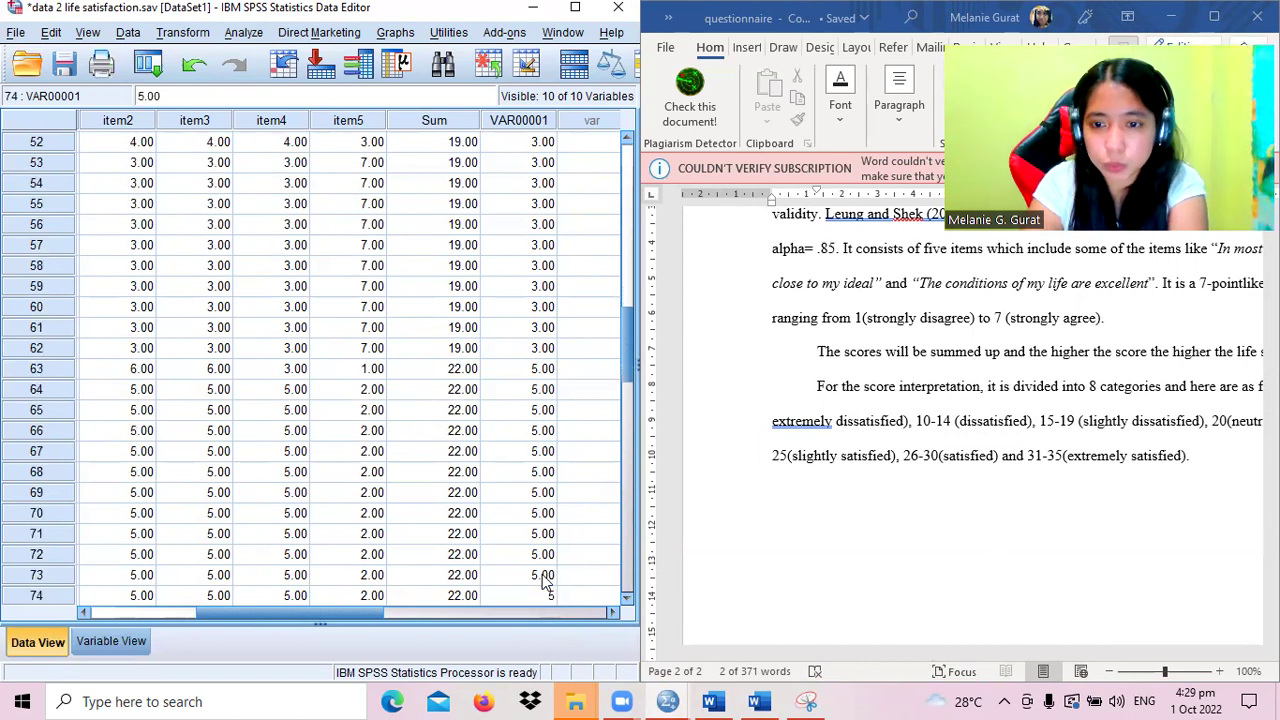
type("5")
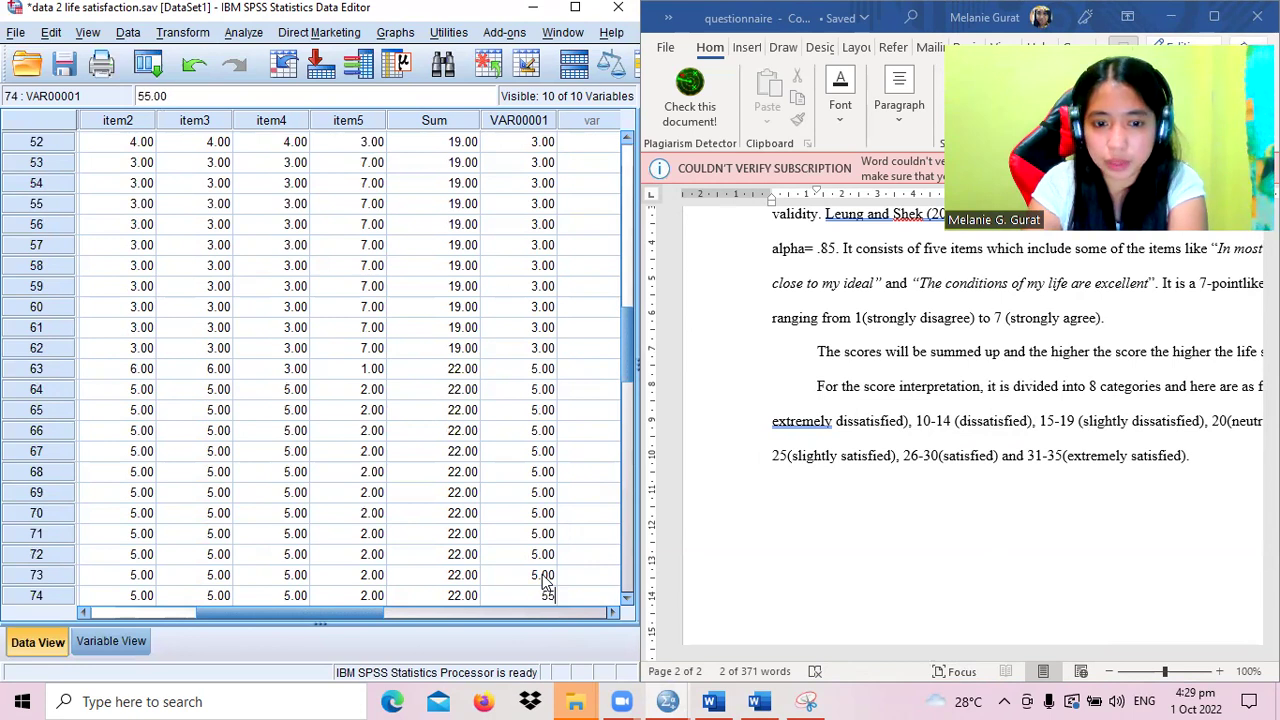
key("BackSpace")
type("5 5 5")
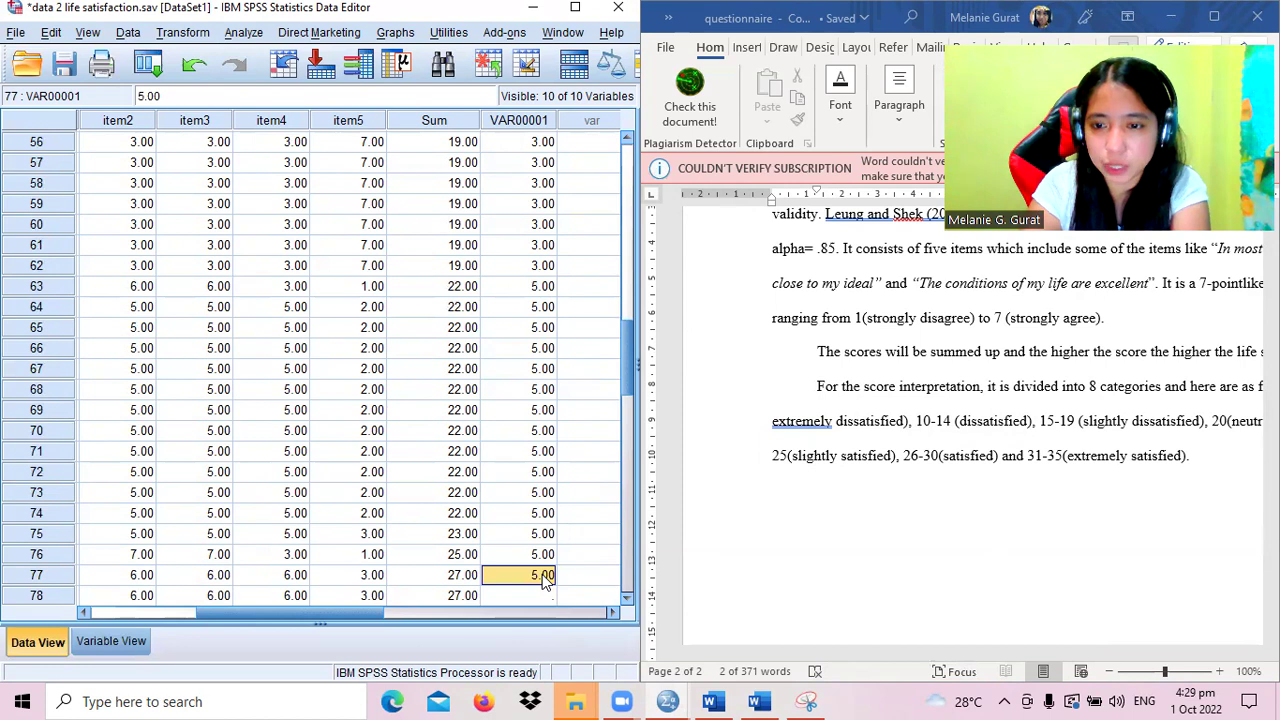
- Recode case 77 as 6 in VAR00001 and enter 6 for the following cases through case 90
type("6 6 6 6 6 6 ")
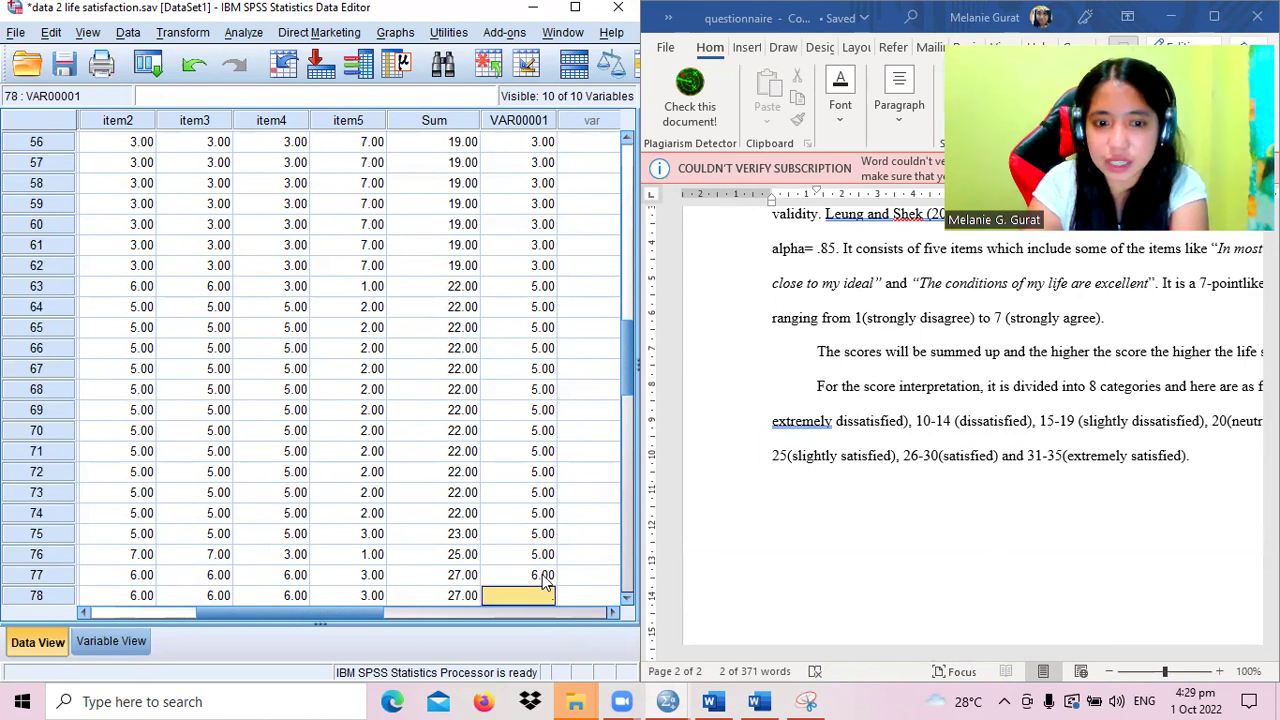
type("6 6 6 6 6 6 6 ")
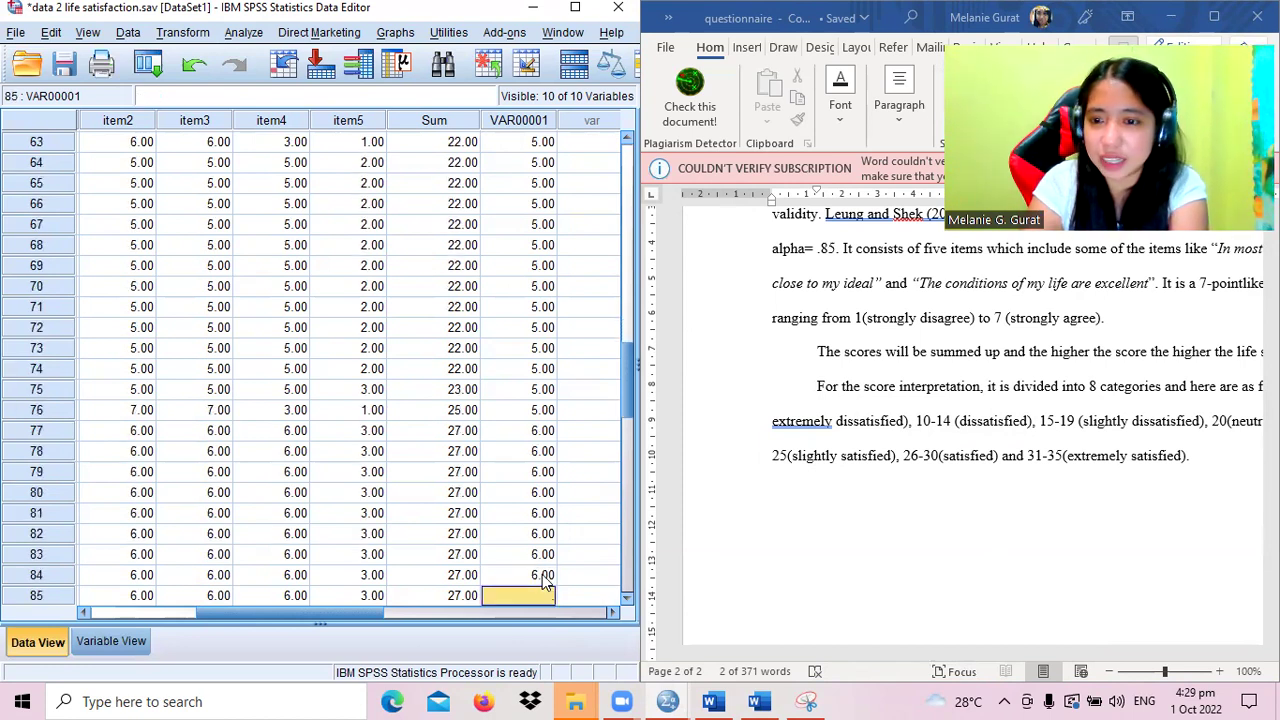
type("6")
- Recode case 89 as 7 in VAR00001 and enter 7 for the following cases through case 101
left_click(545, 576)
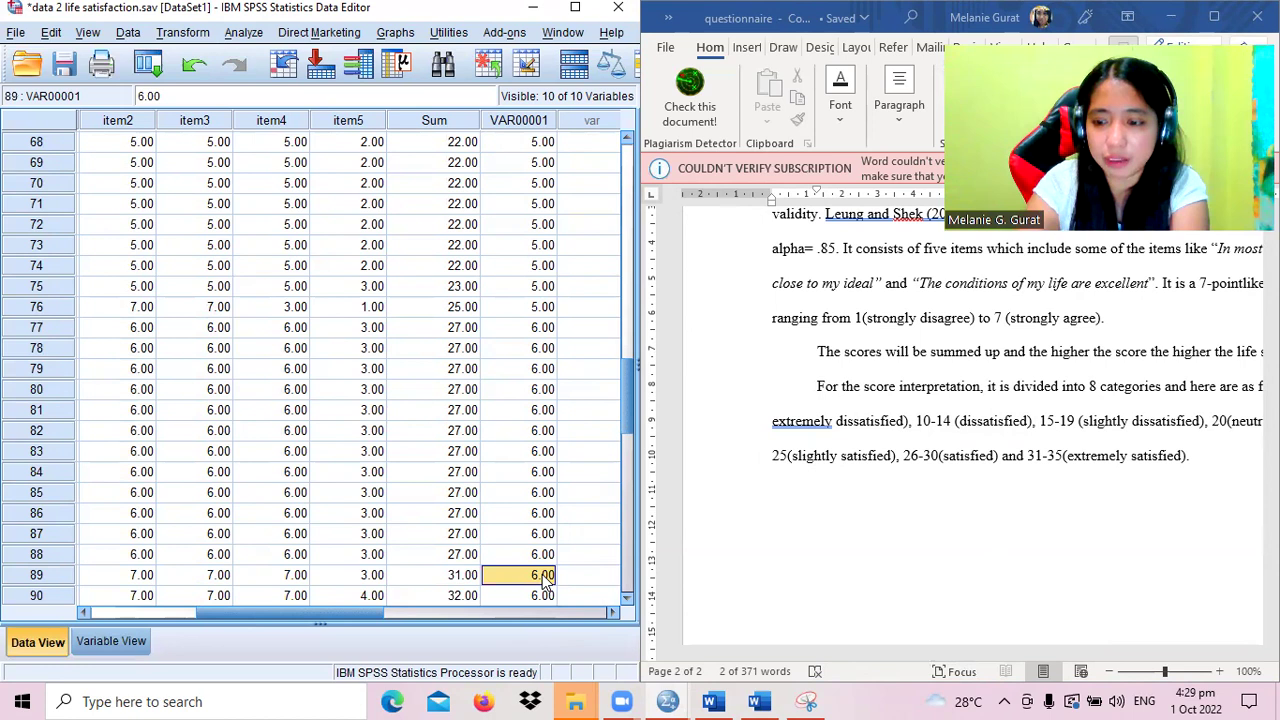
type("7 7 7 7 7 7 7 7 7 7 ")
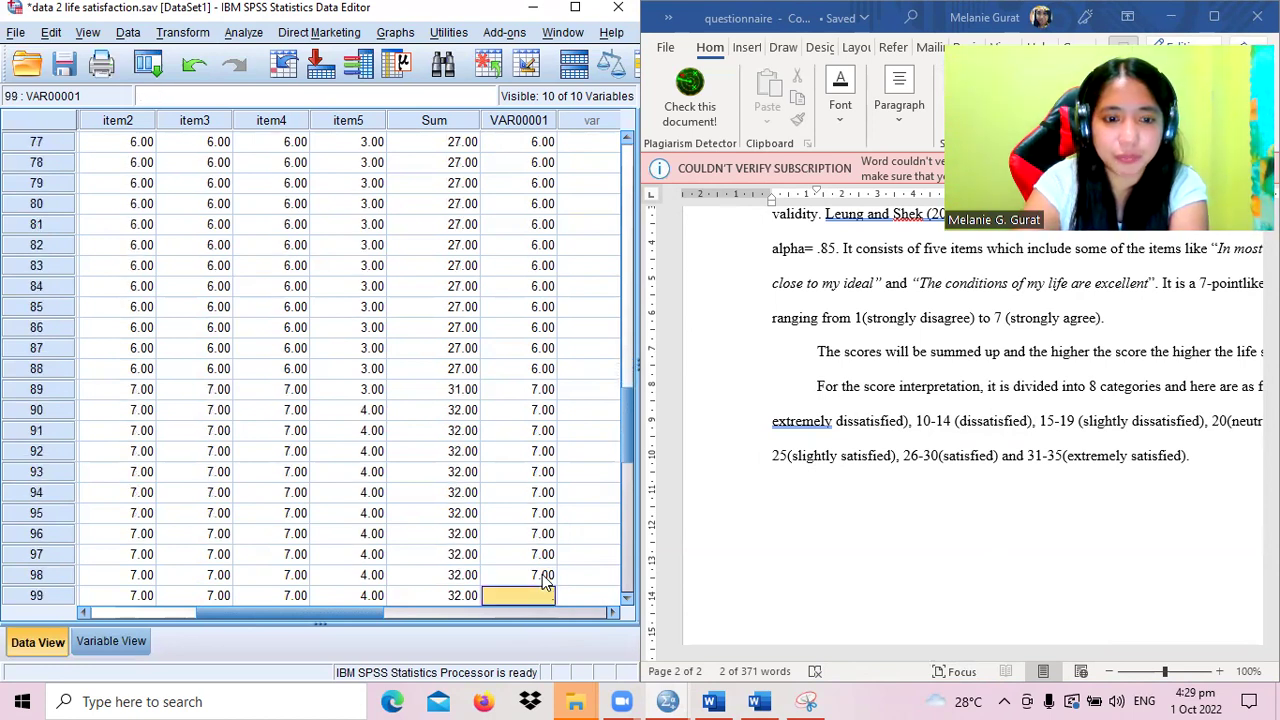
type("7 7 7")
- Clear the surplus case 101 from the end of the dataset
left_click(545, 576)
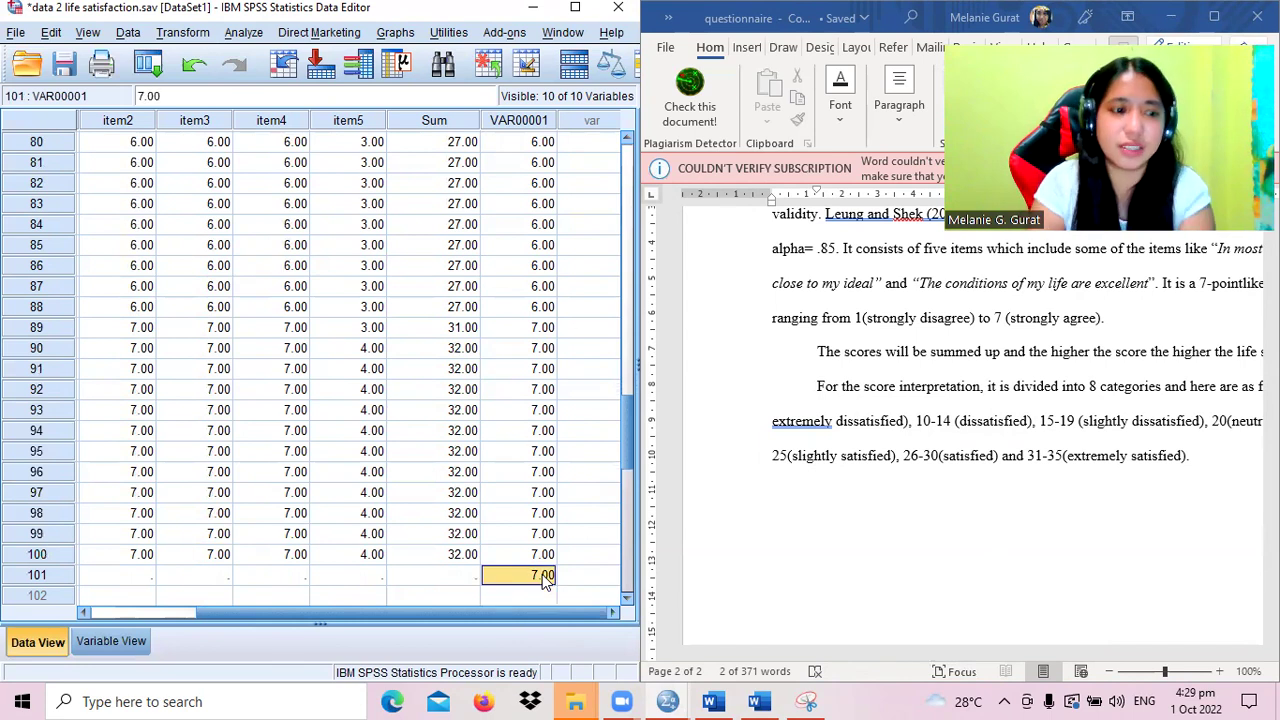
left_click(60, 577)
right_click(62, 580)
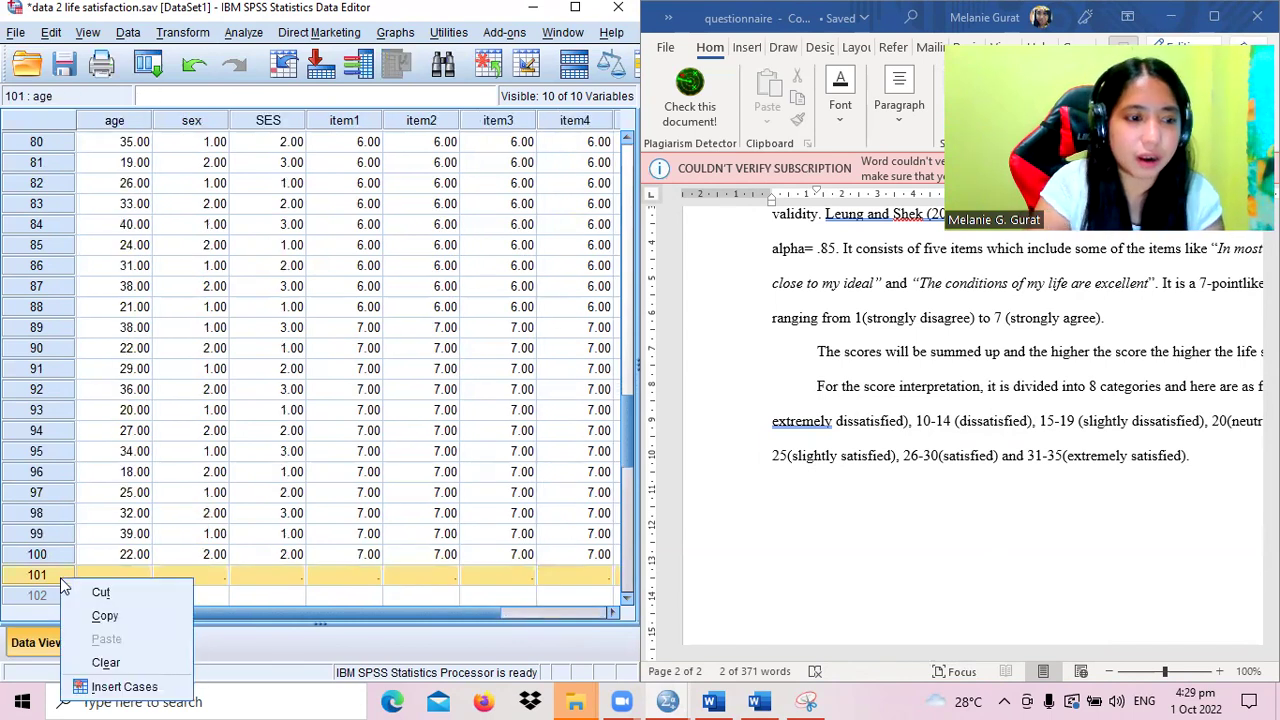
left_click(112, 660)
left_click_drag(203, 616, 405, 608)
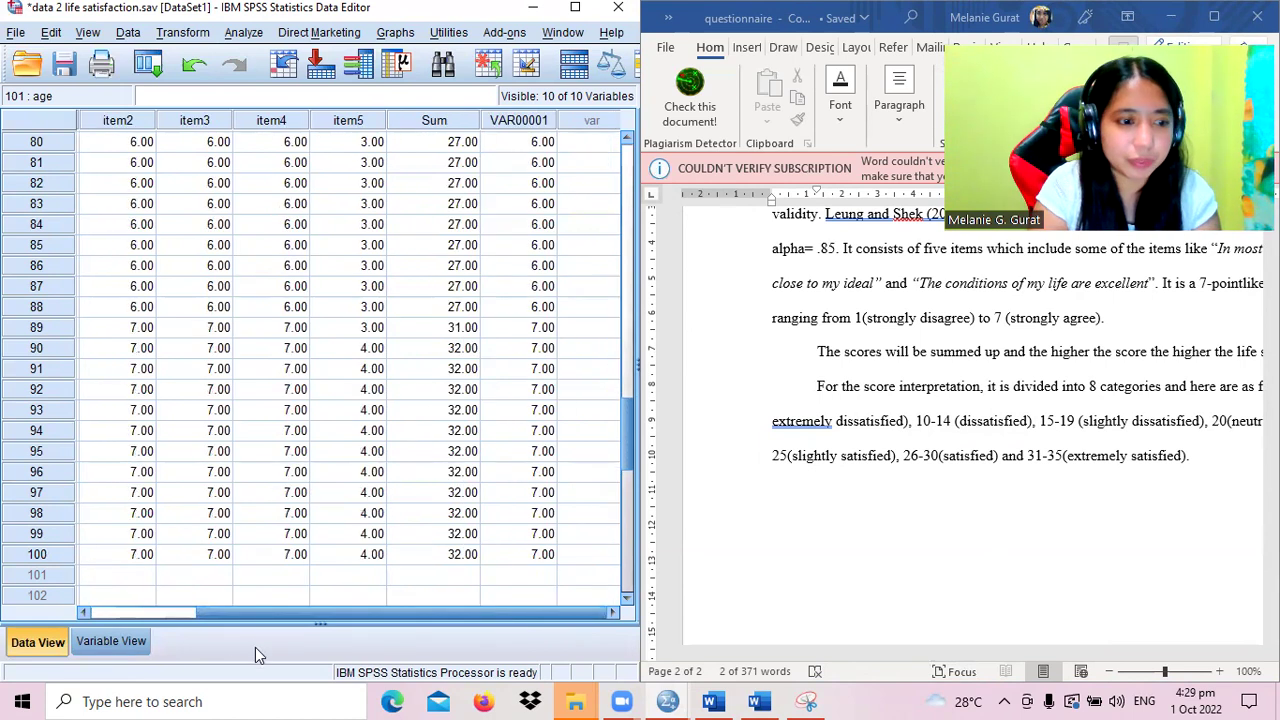
- Rename the variable VAR00001 as level in the variable definitions
left_click(122, 638)
left_click(119, 306)
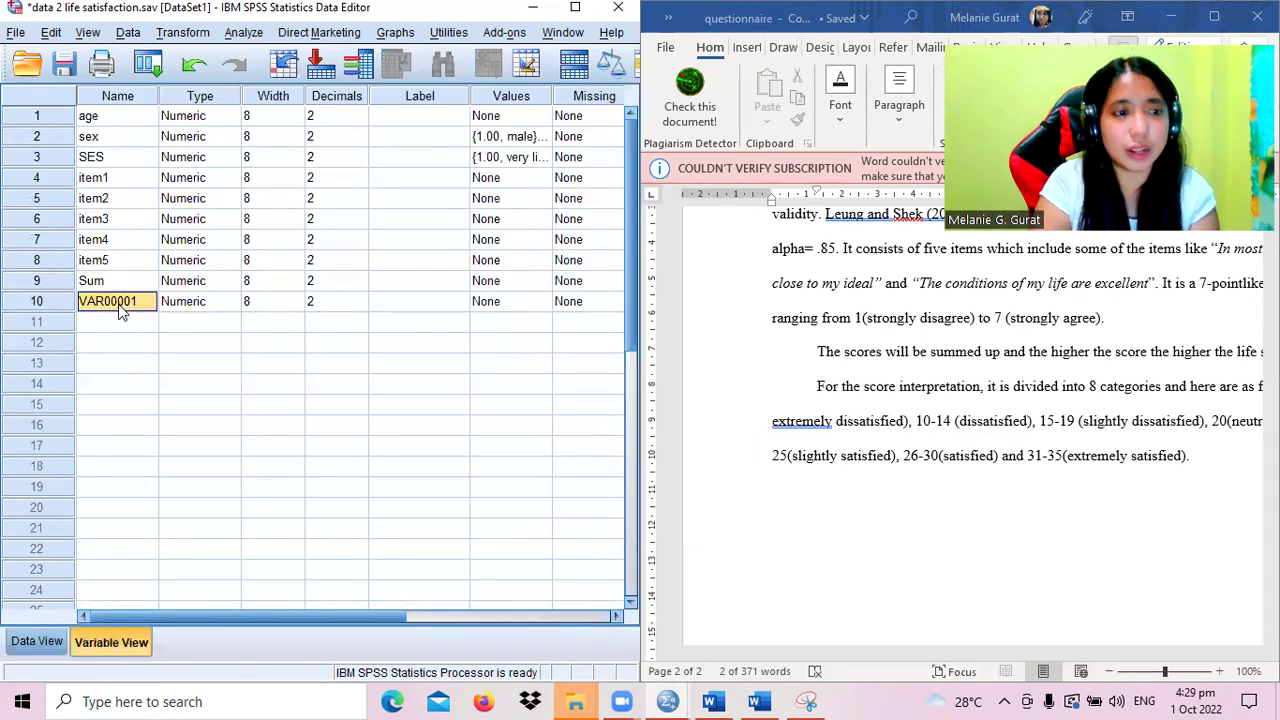
type("level")
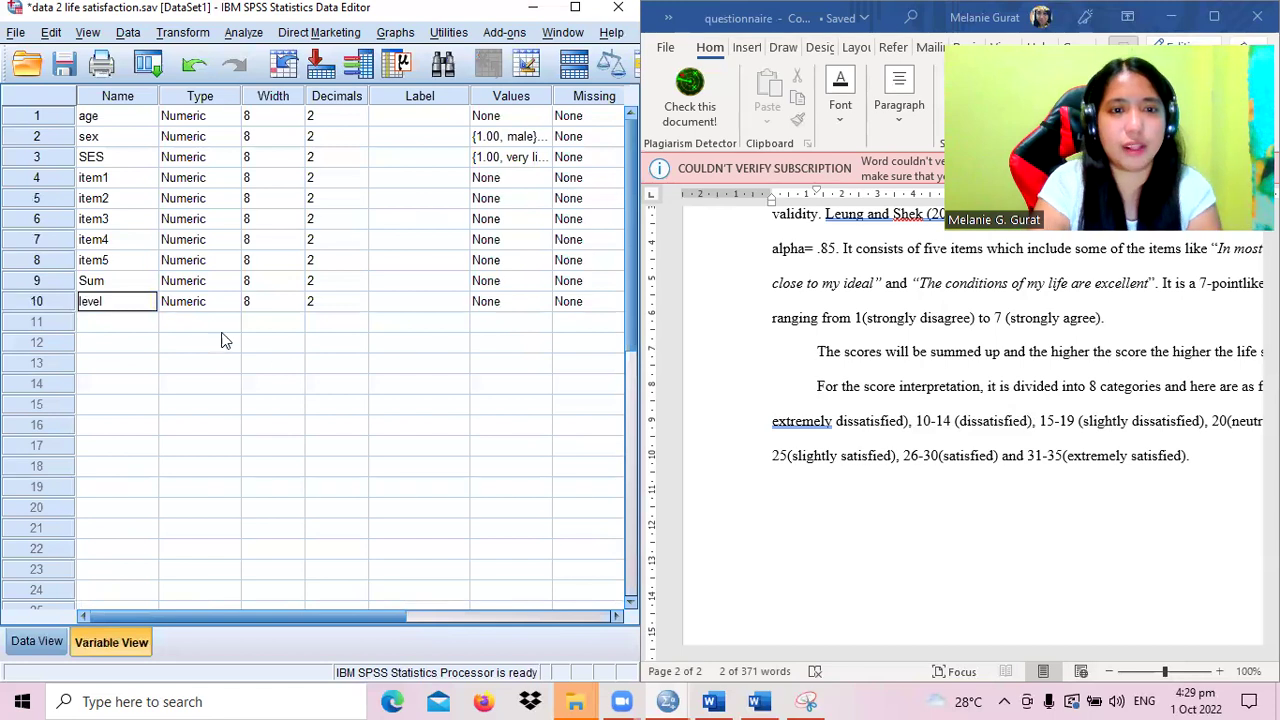
- Define the value labels of the level variable, starting with 1 = "extremely dissatisfied"
double_click(540, 302)
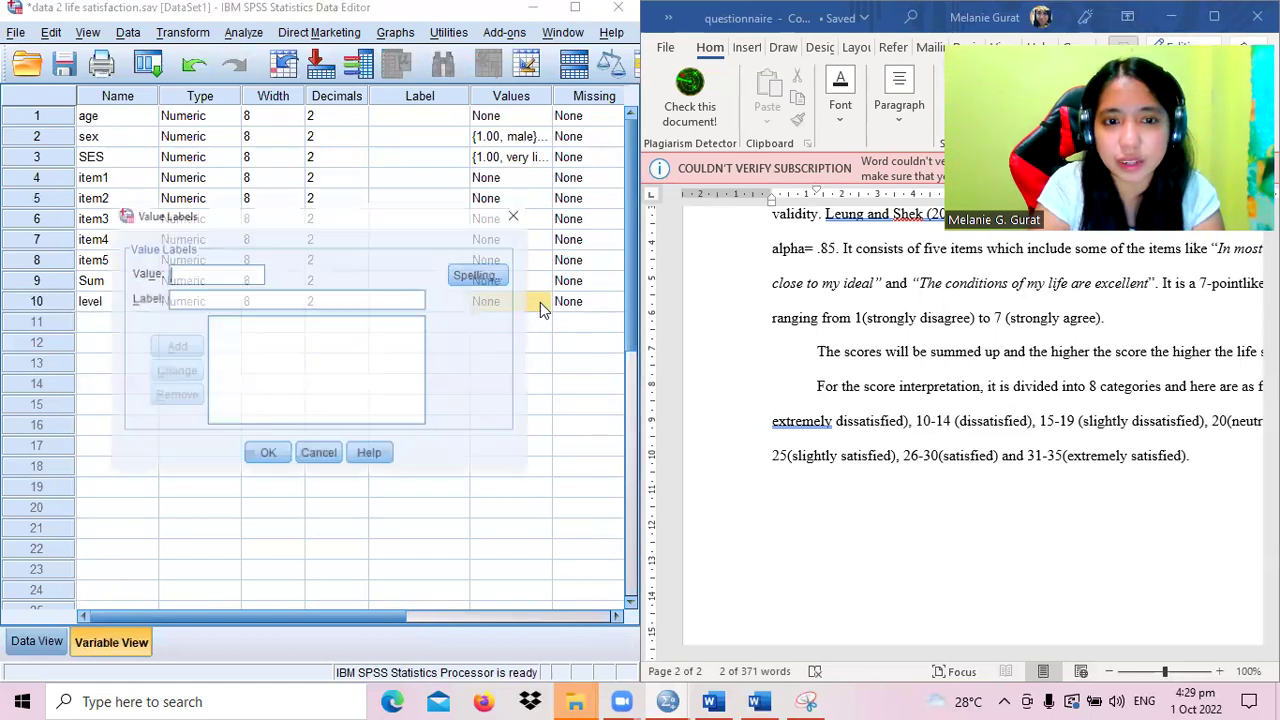
type("1e")
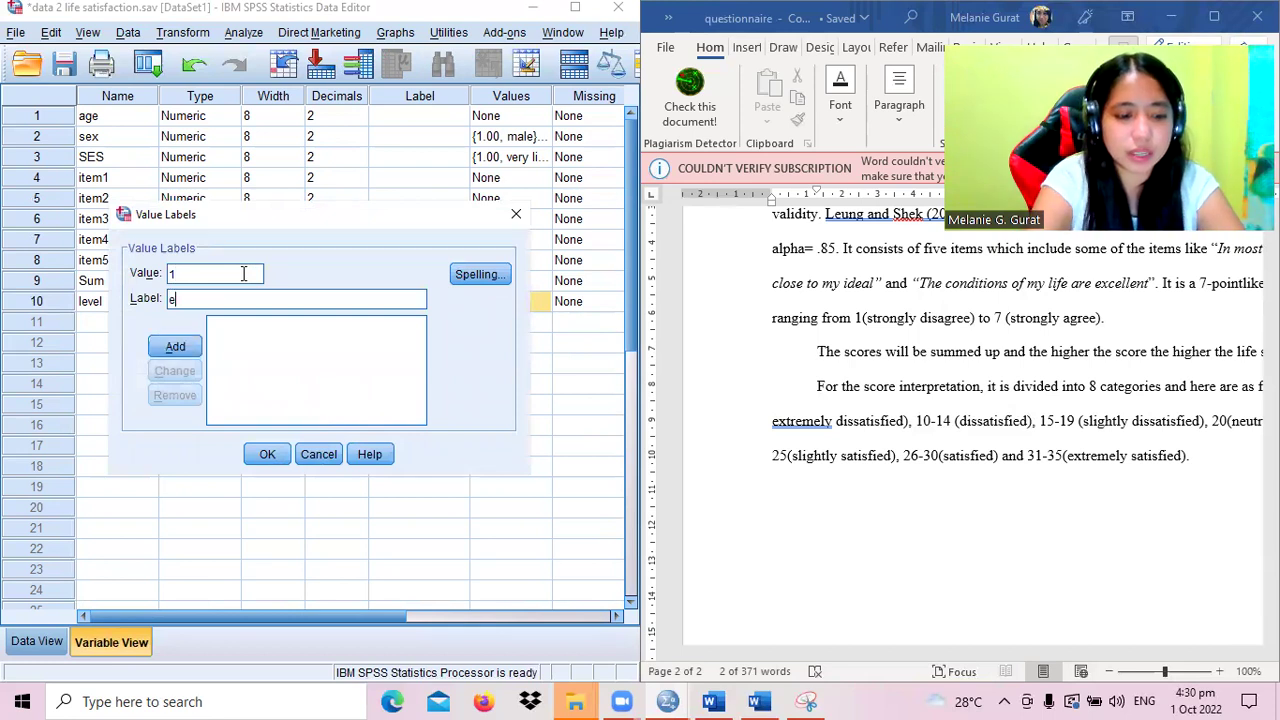
type("xtremely")
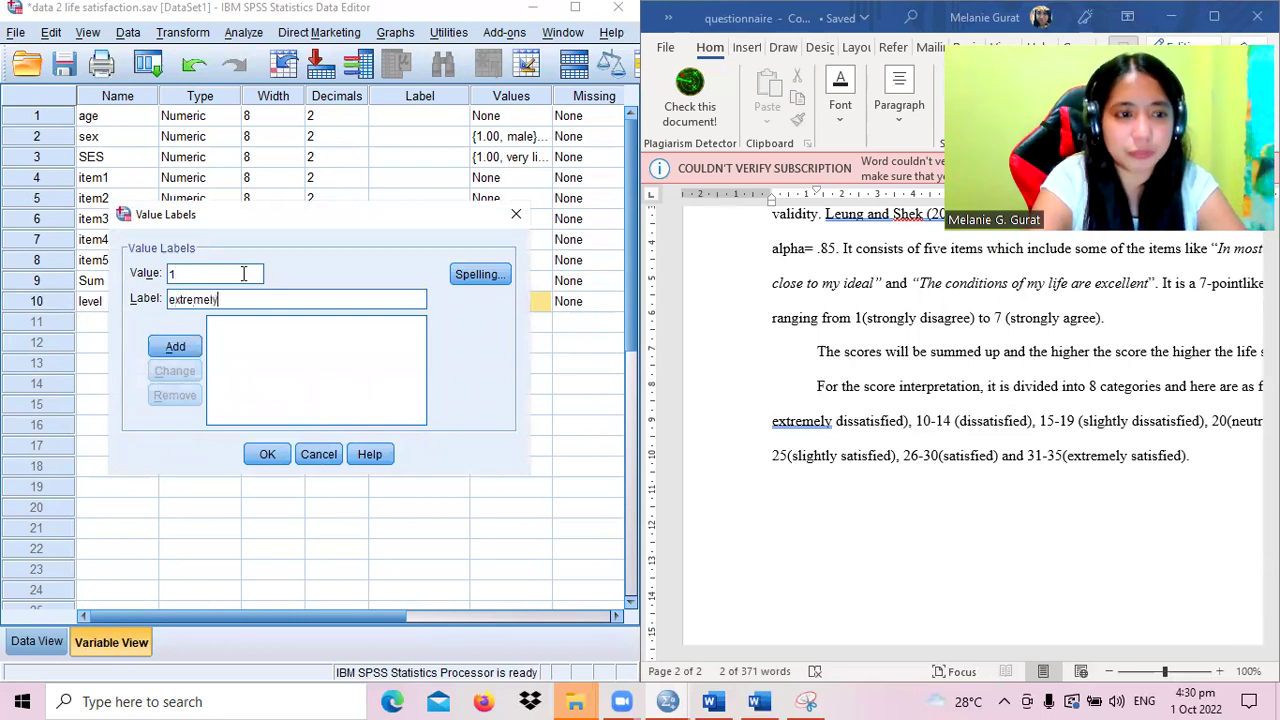
type(" satisfied")
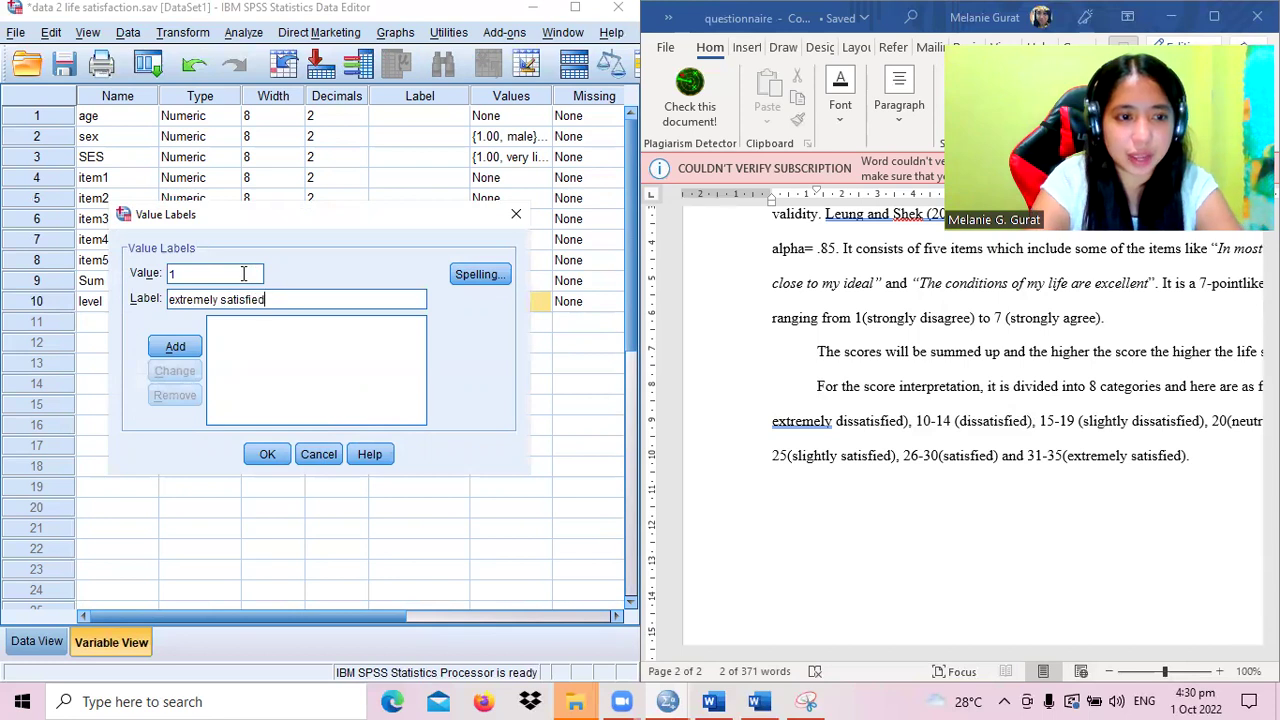
key("BackSpace")
key("BackSpace")
key("BackSpace")
key("BackSpace")
key("BackSpace")
key("BackSpace")
key("BackSpace")
key("BackSpace")
key("BackSpace")
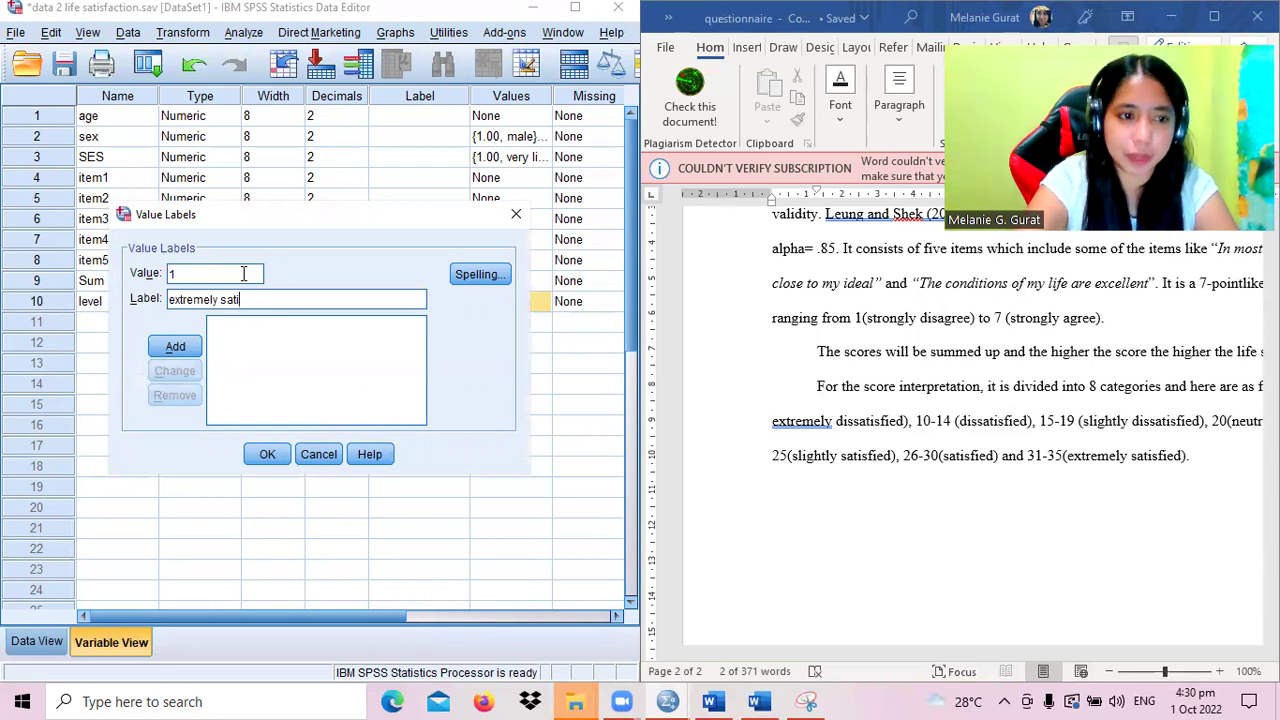
type("dissa")
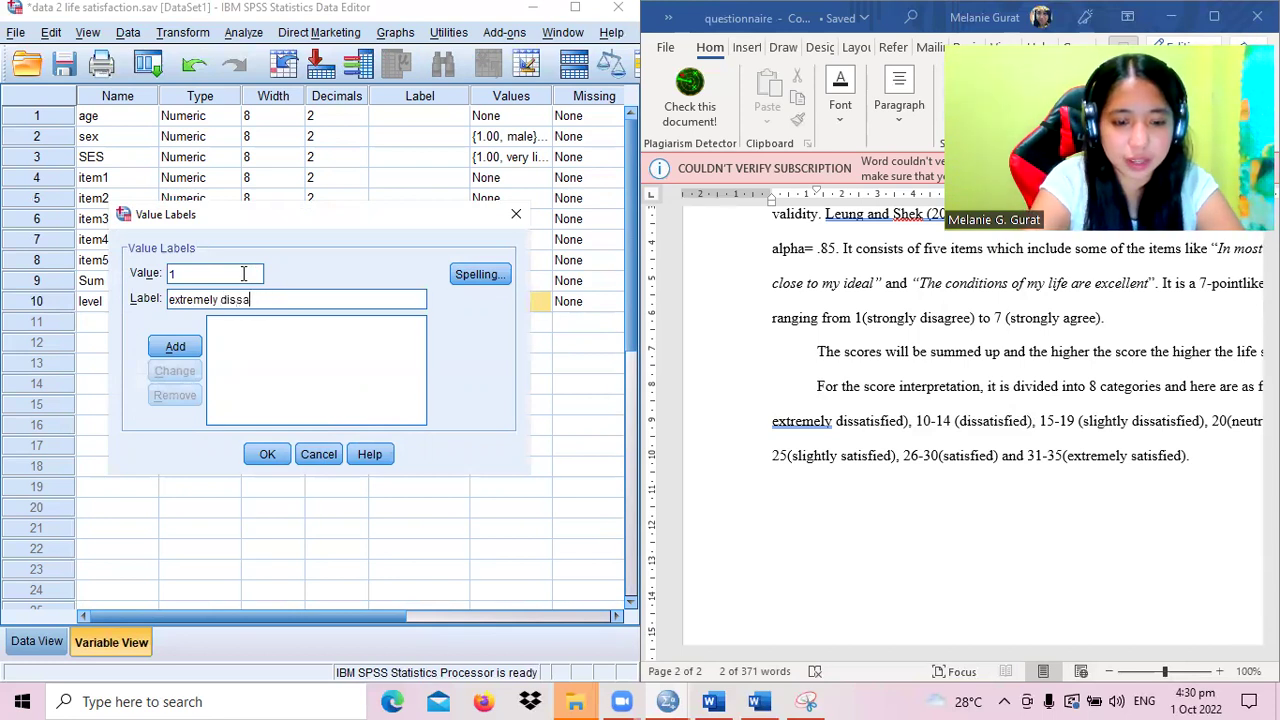
type("tisfied")
key("Return")
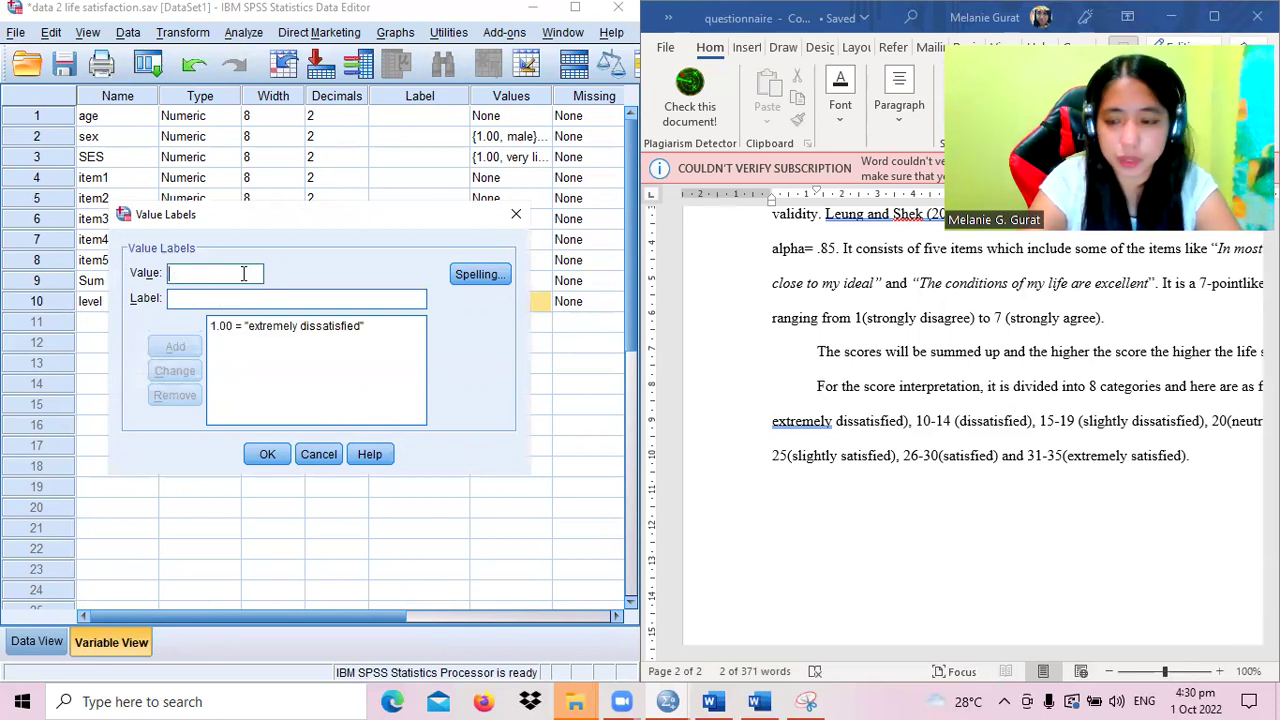
- Add the value label 2 = "dissatisfied" for the level variable
type("2")
key("Tab")
type("di")
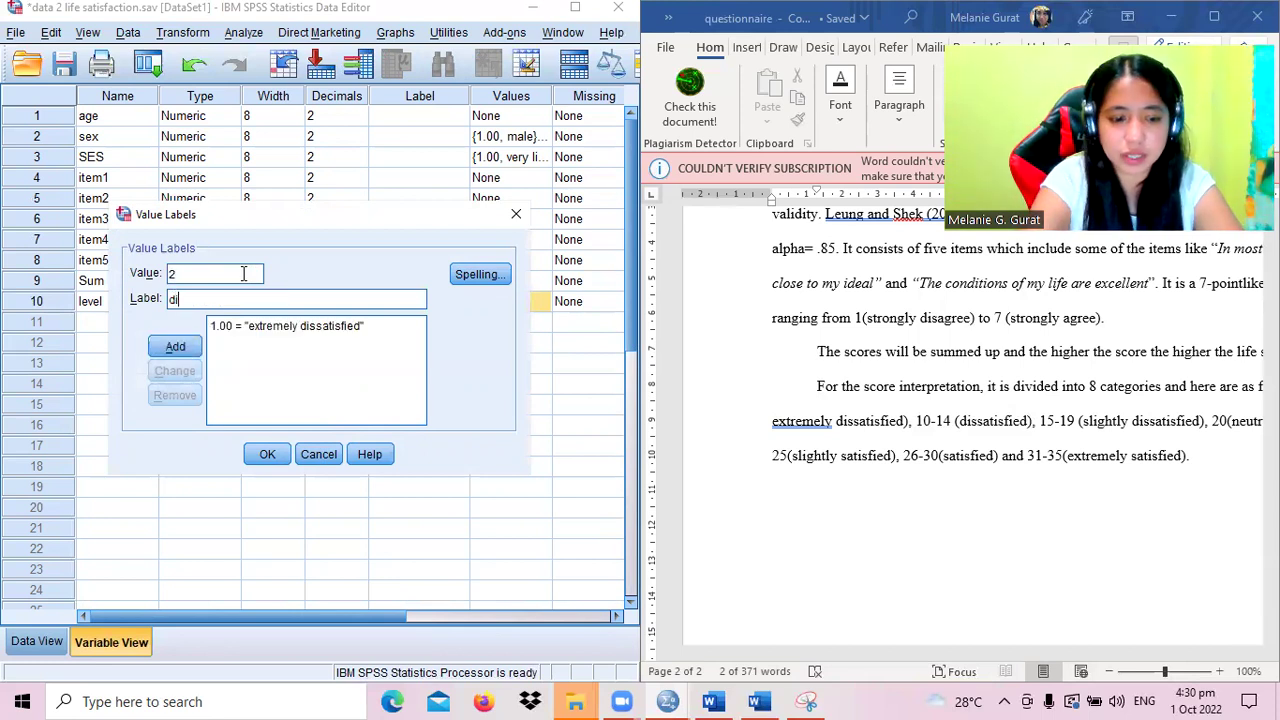
type("ssatisfied")
key("Return")
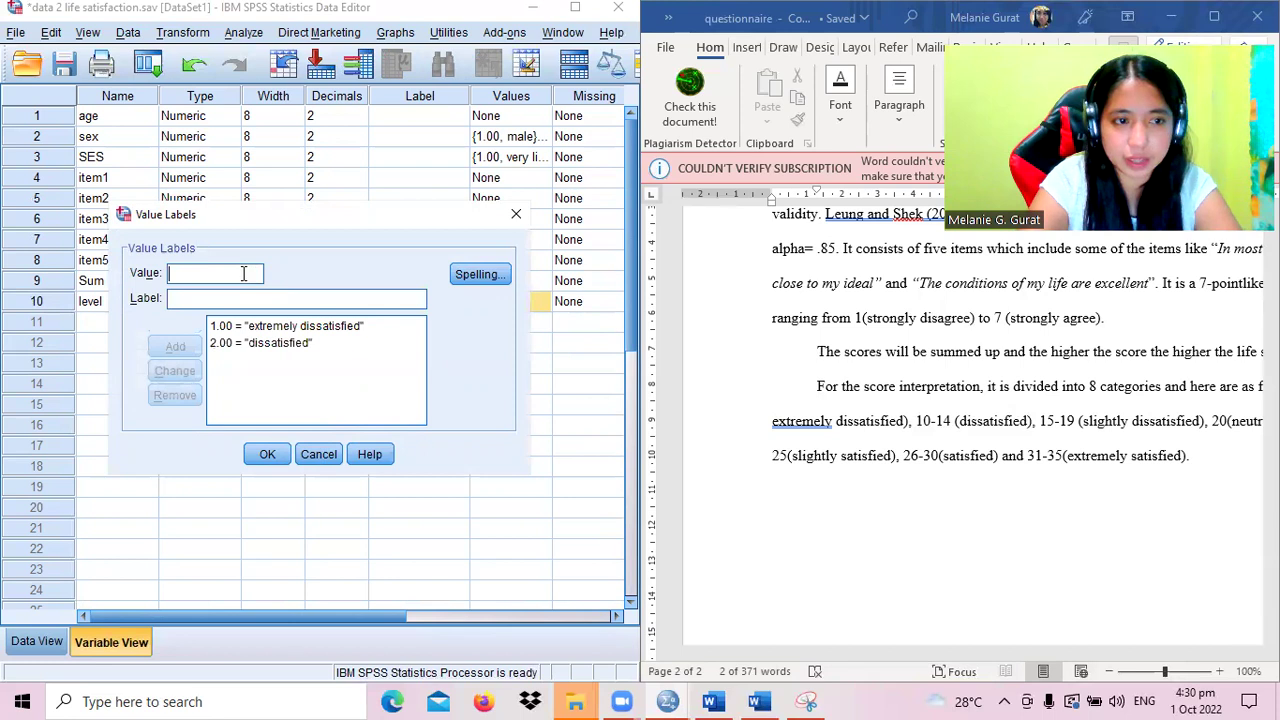
- Add the value labels 3 = "slightly satisfied" and 4 = "neutral" for the level variable
type("sl")
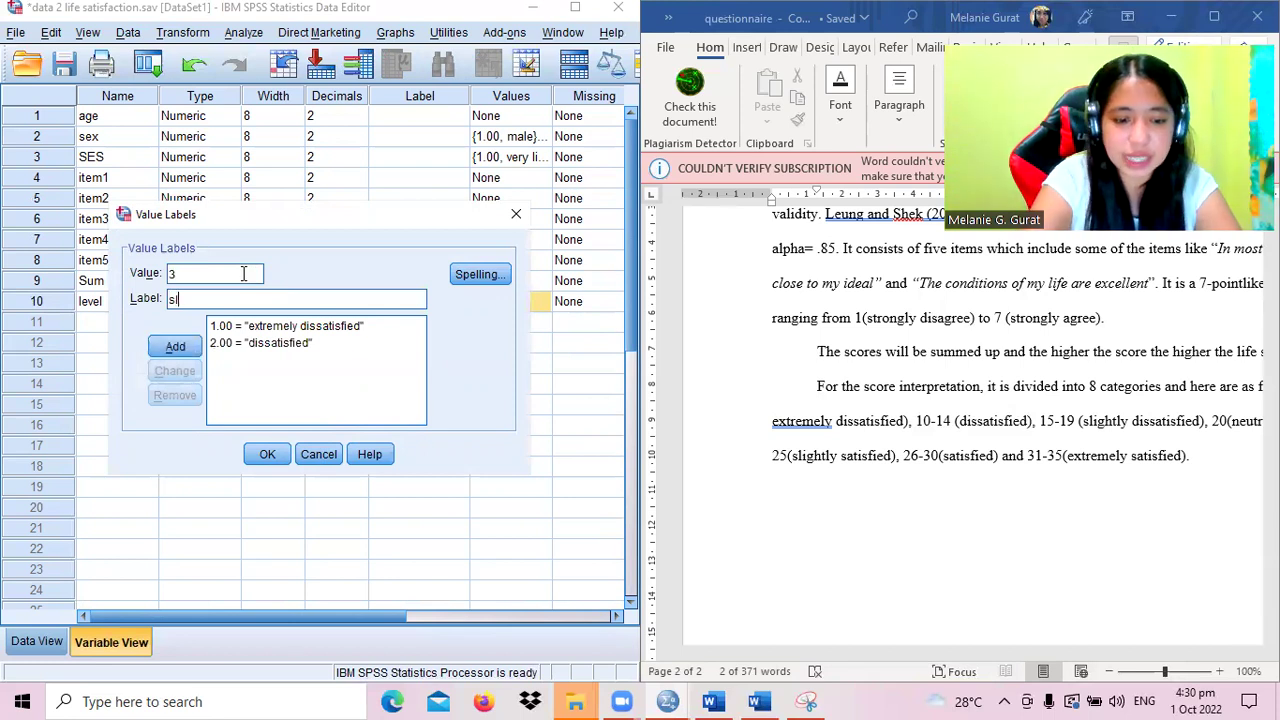
type("ightly satisfied")
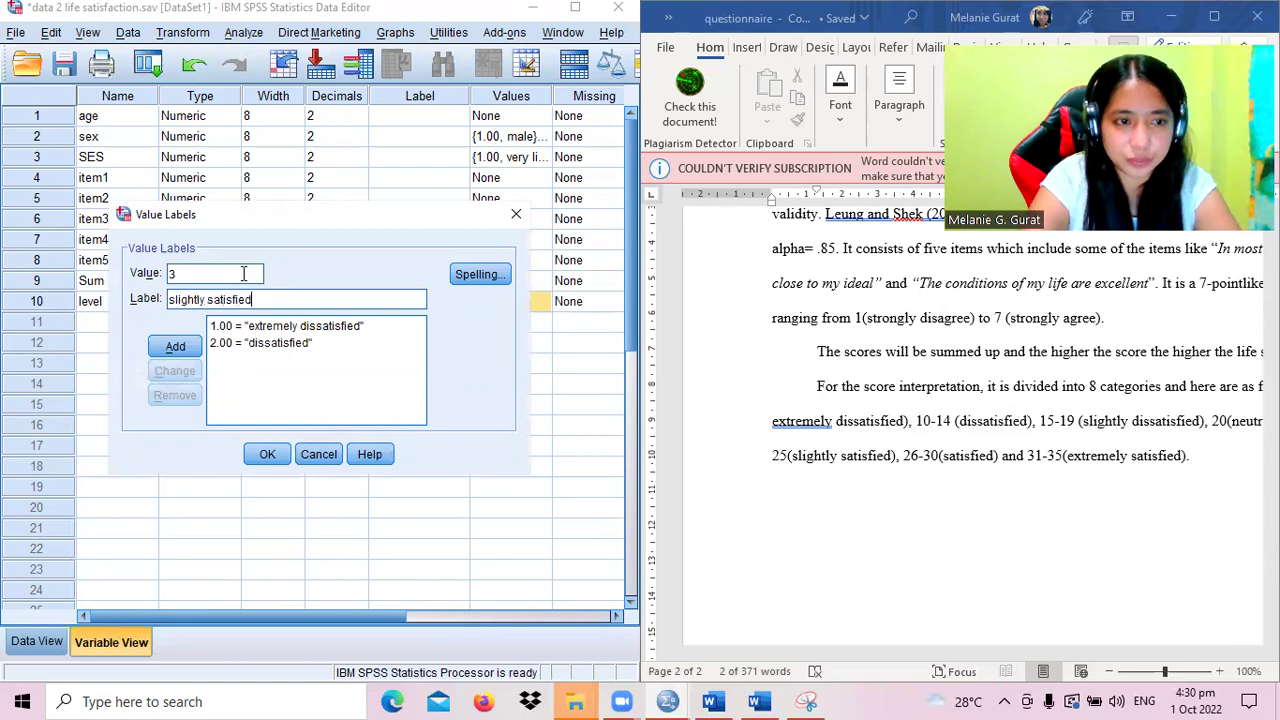
key("Return")
type("4")
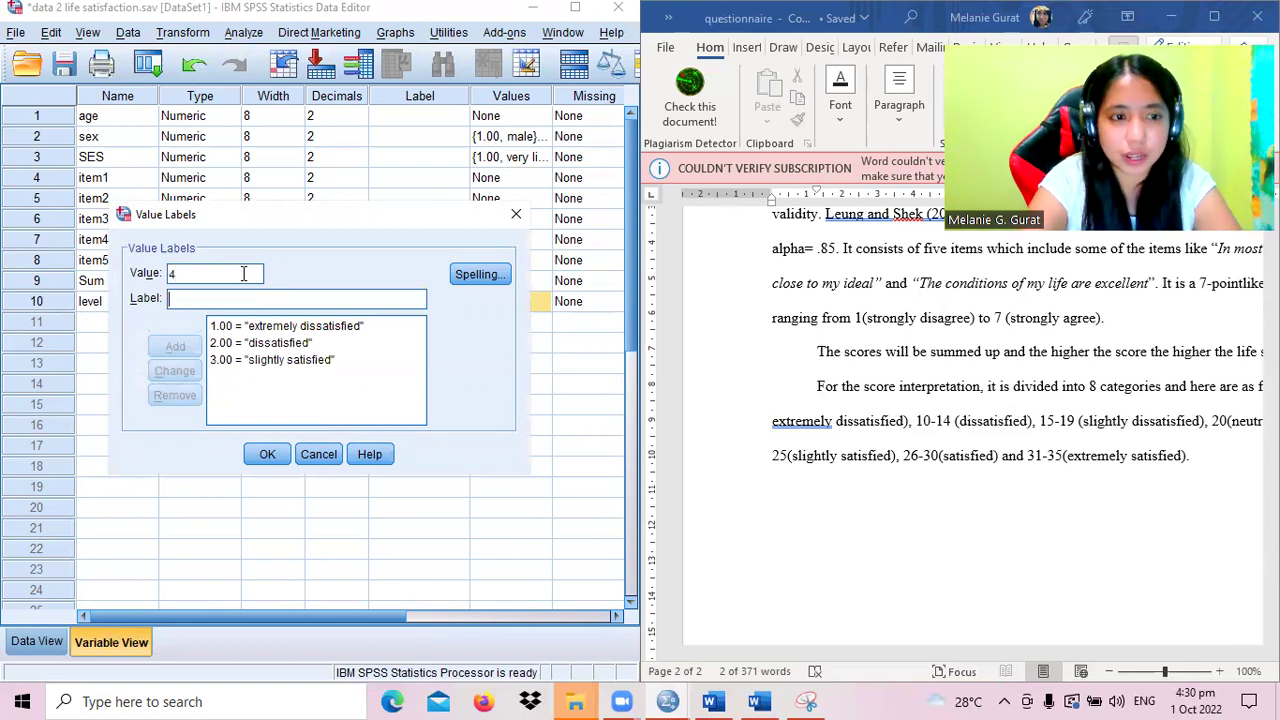
type("neutral")
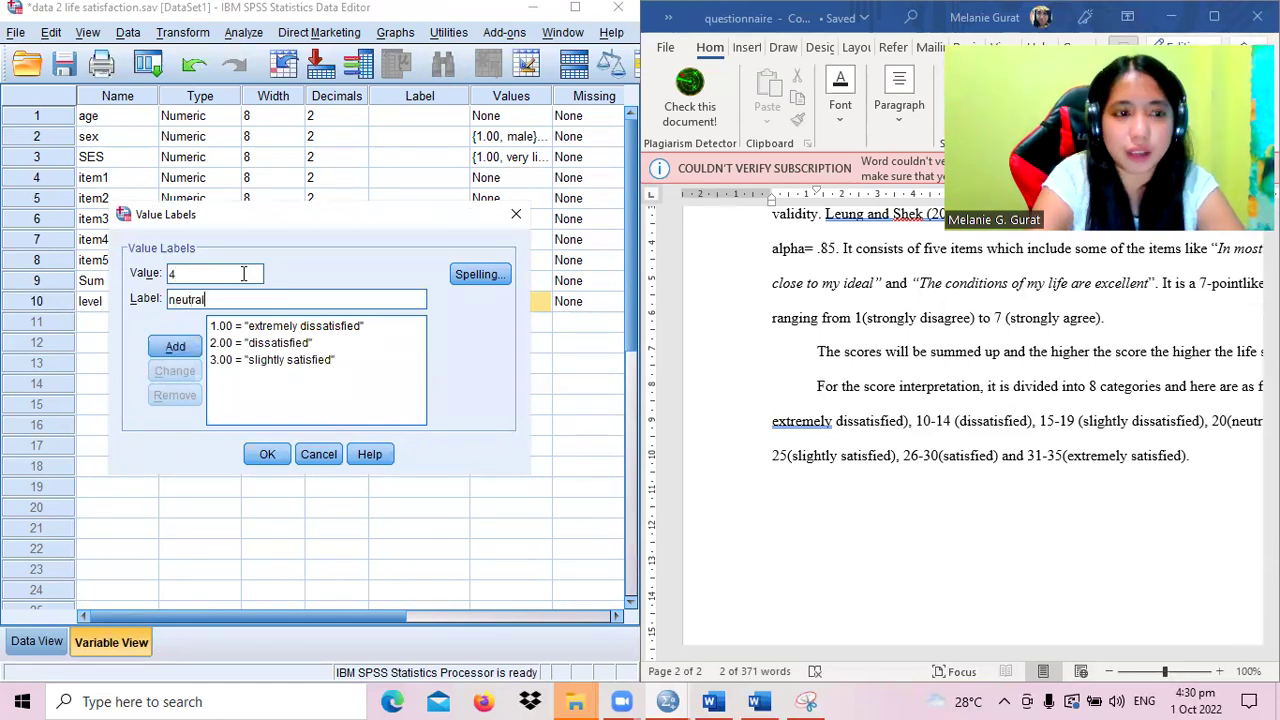
key("Return")
- Add the value label 5 = "slightly satisfied" for the level variable
type("5")
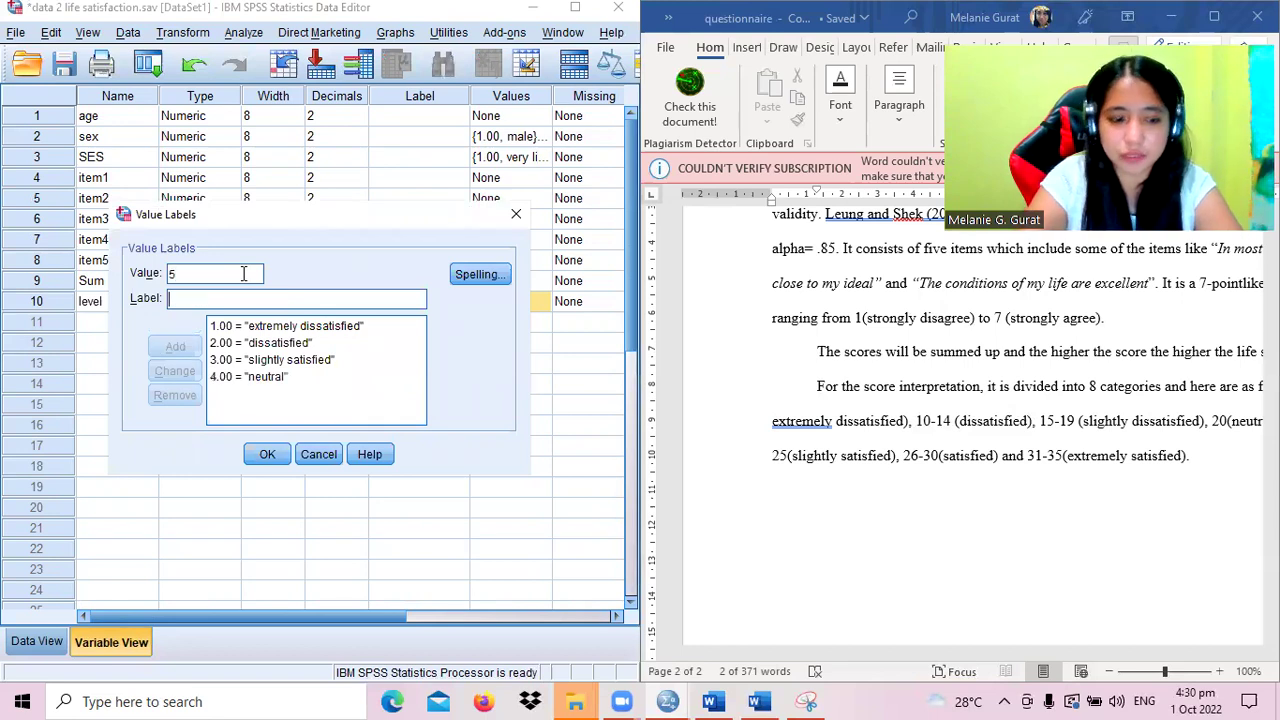
type("slightly")
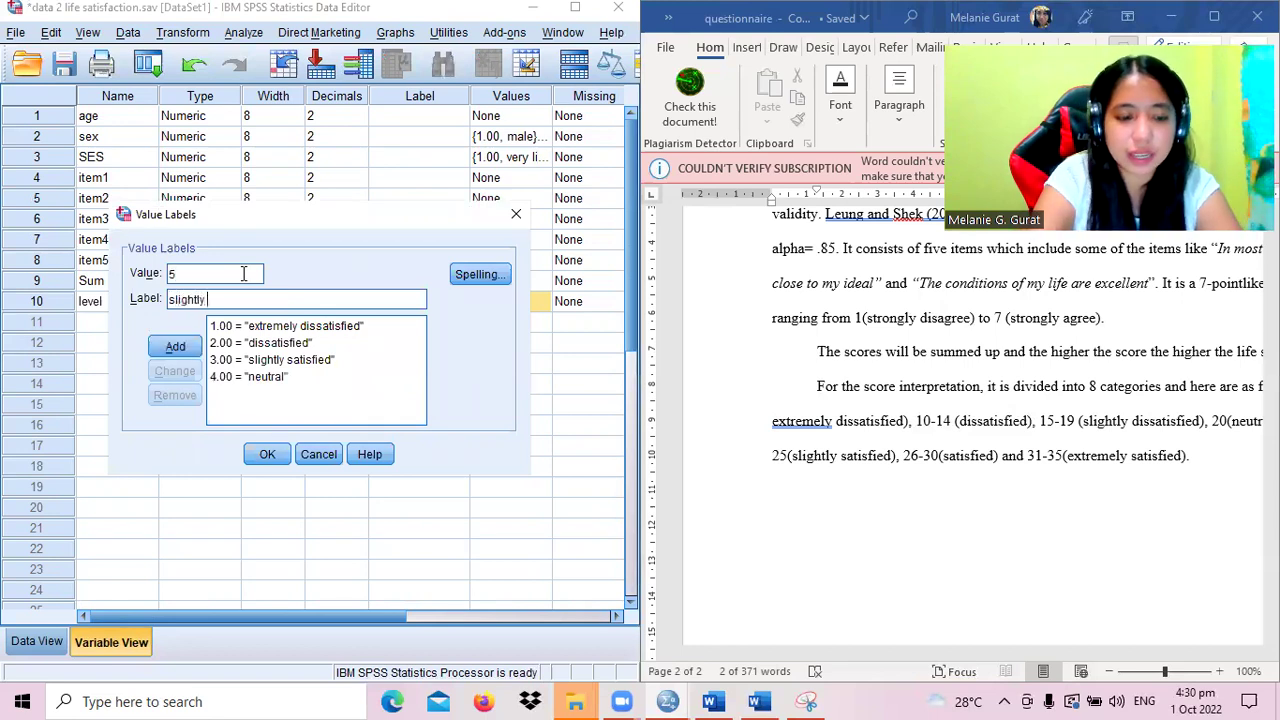
type(" satis")
type("t")
type("fied")
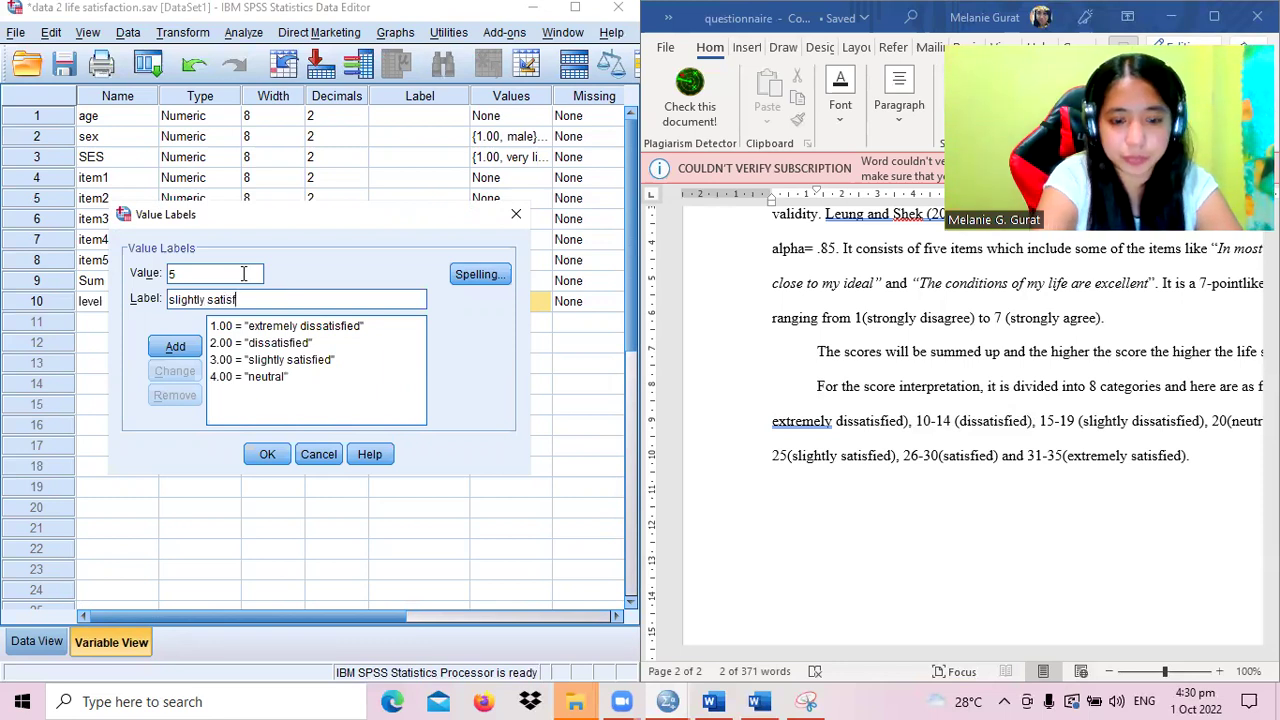
key("Return")
- Add the value label 6 = "satisfied" for the level variable
type("6")
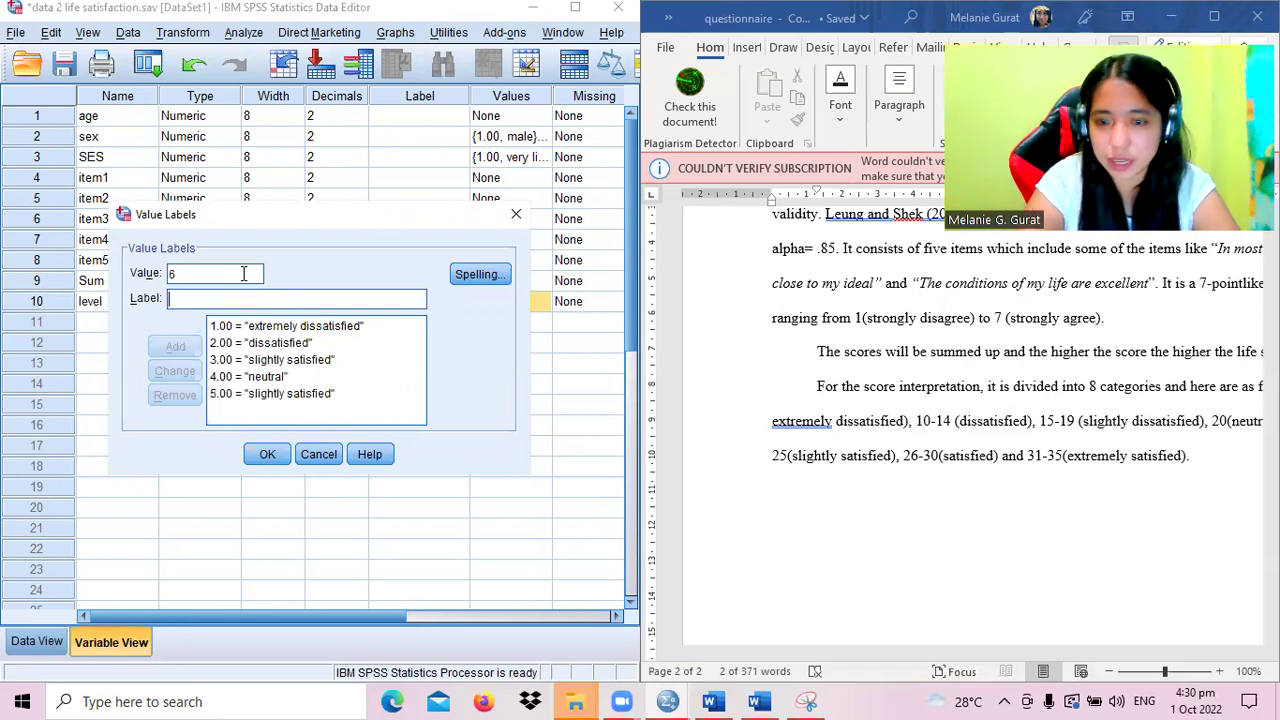
key("Tab")
type("satisfied")
key("Return")
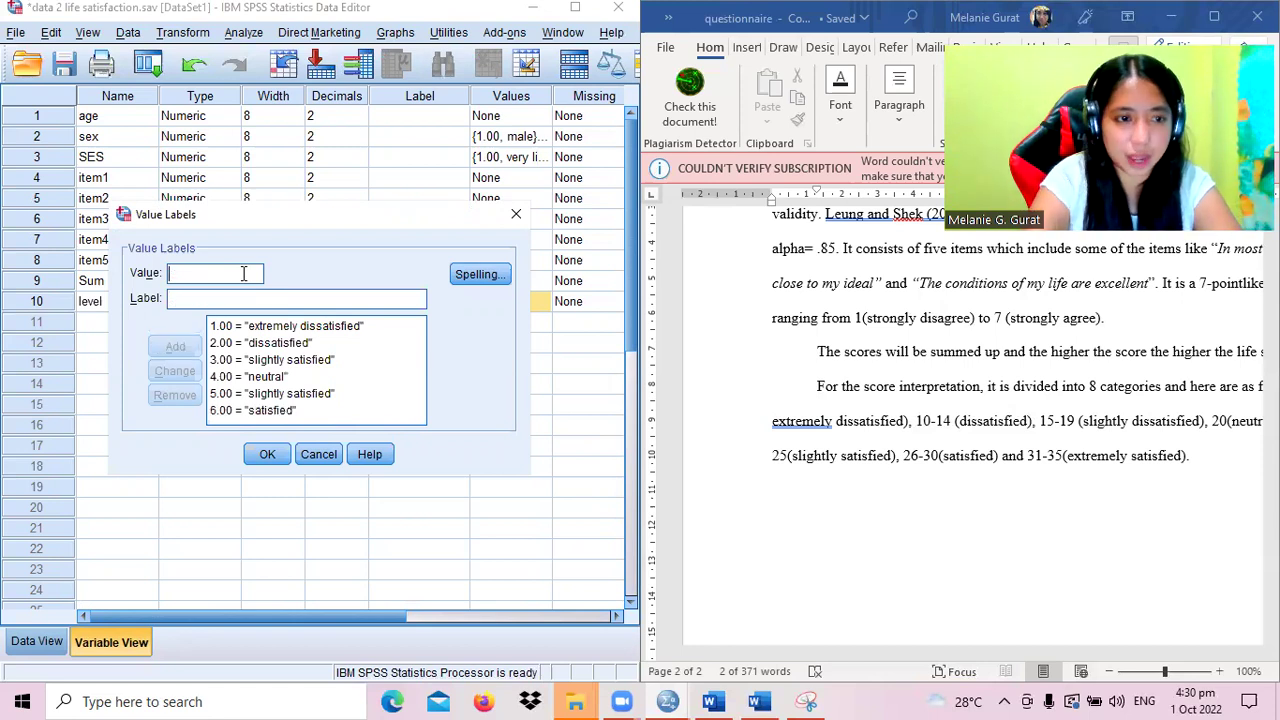
- Add the value label 7 = "extremely satisfied" for the level variable, apply the value labels and save the dataset
type("7e")
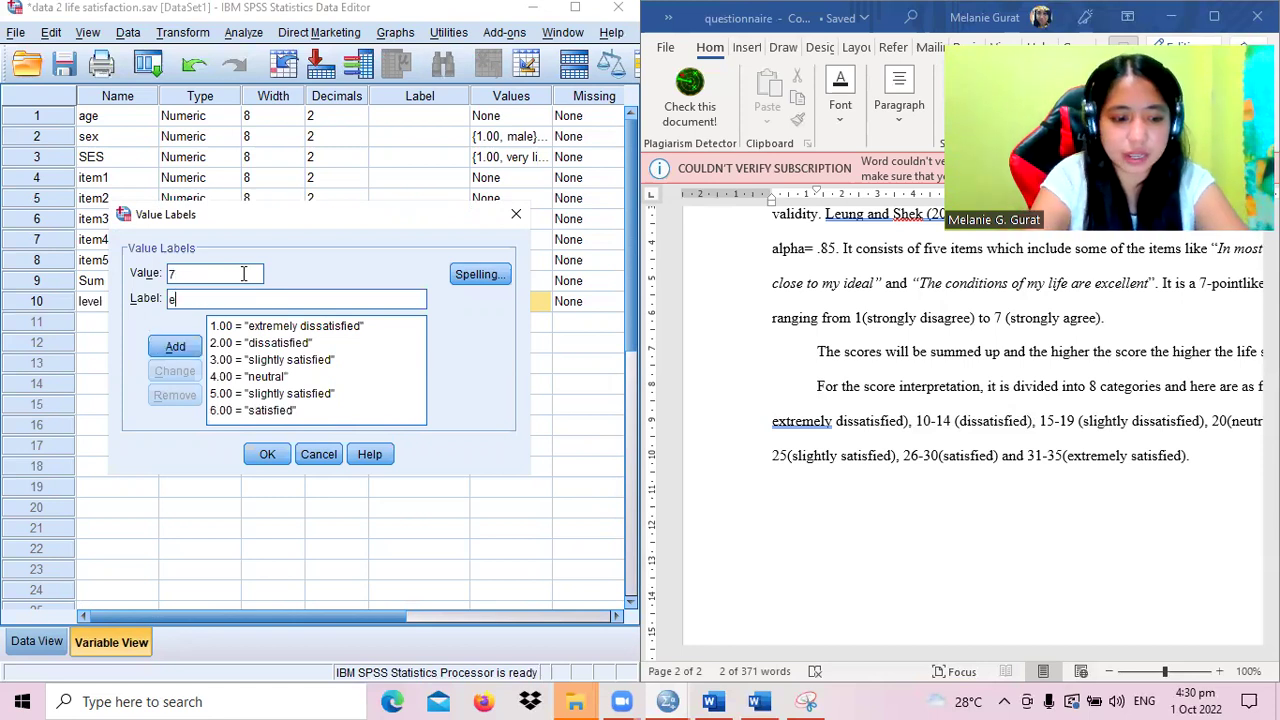
type("xtremely satisfied")
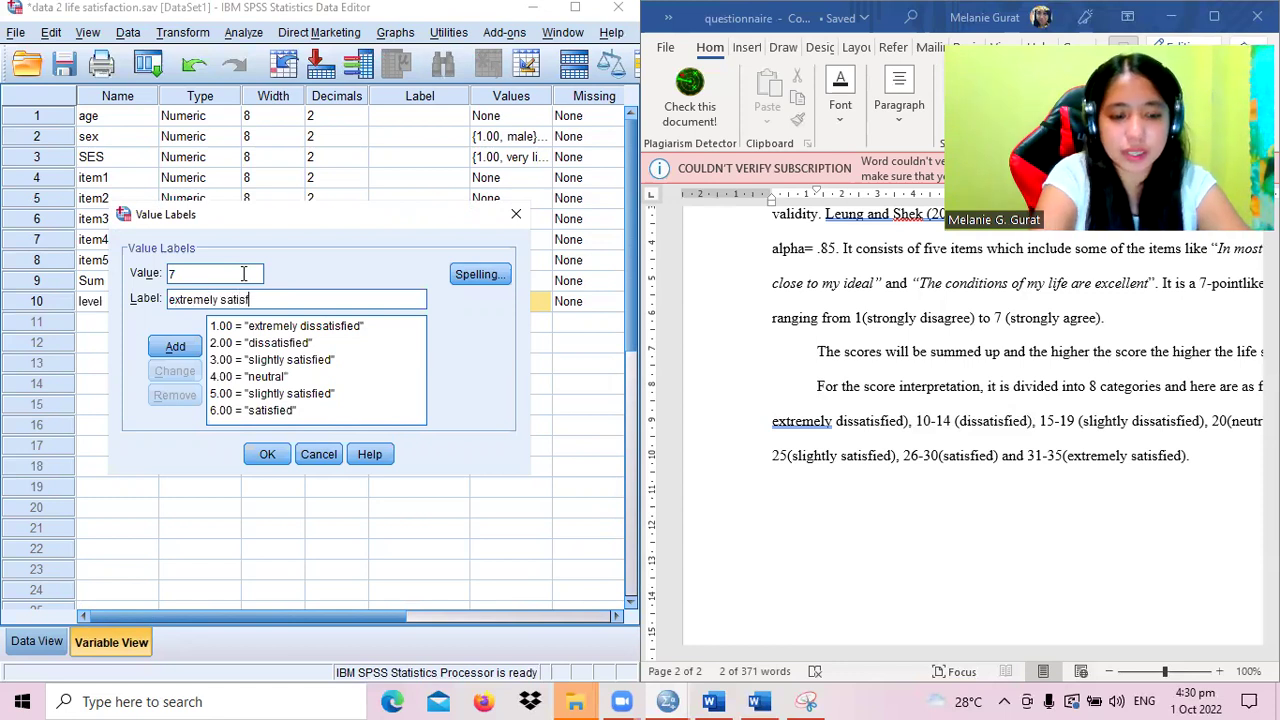
key("Return")
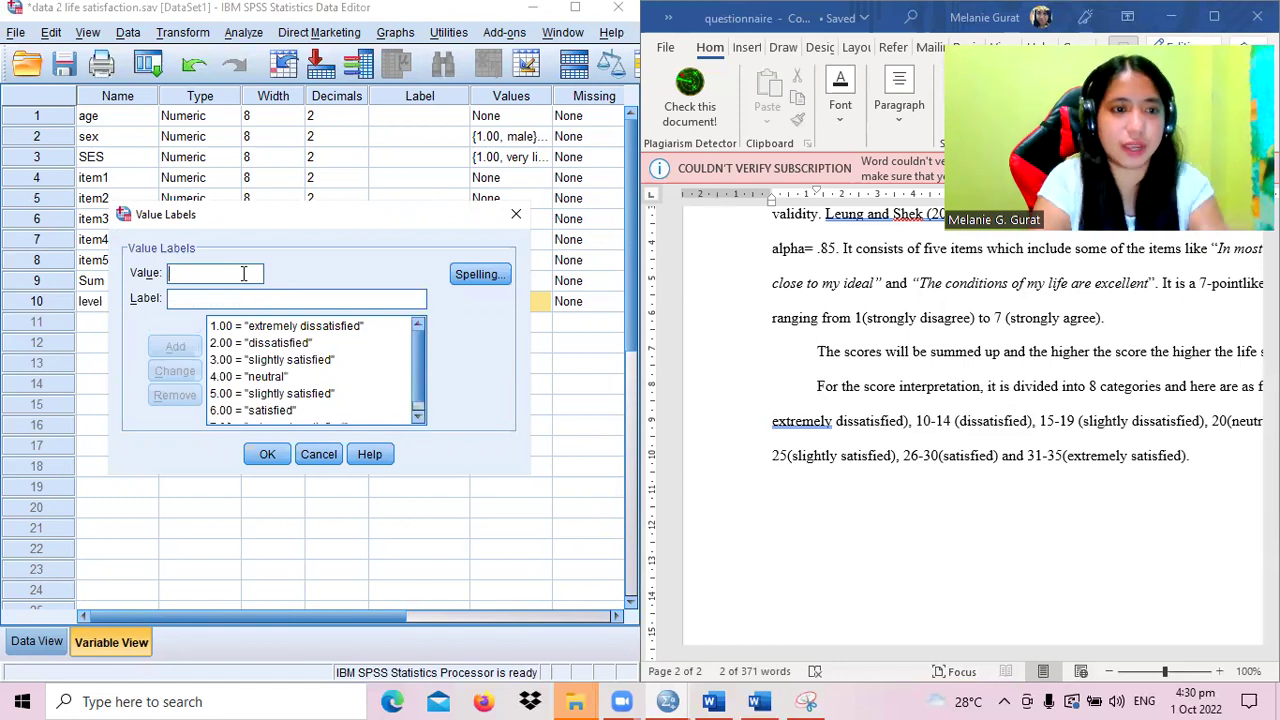
left_click(262, 454)
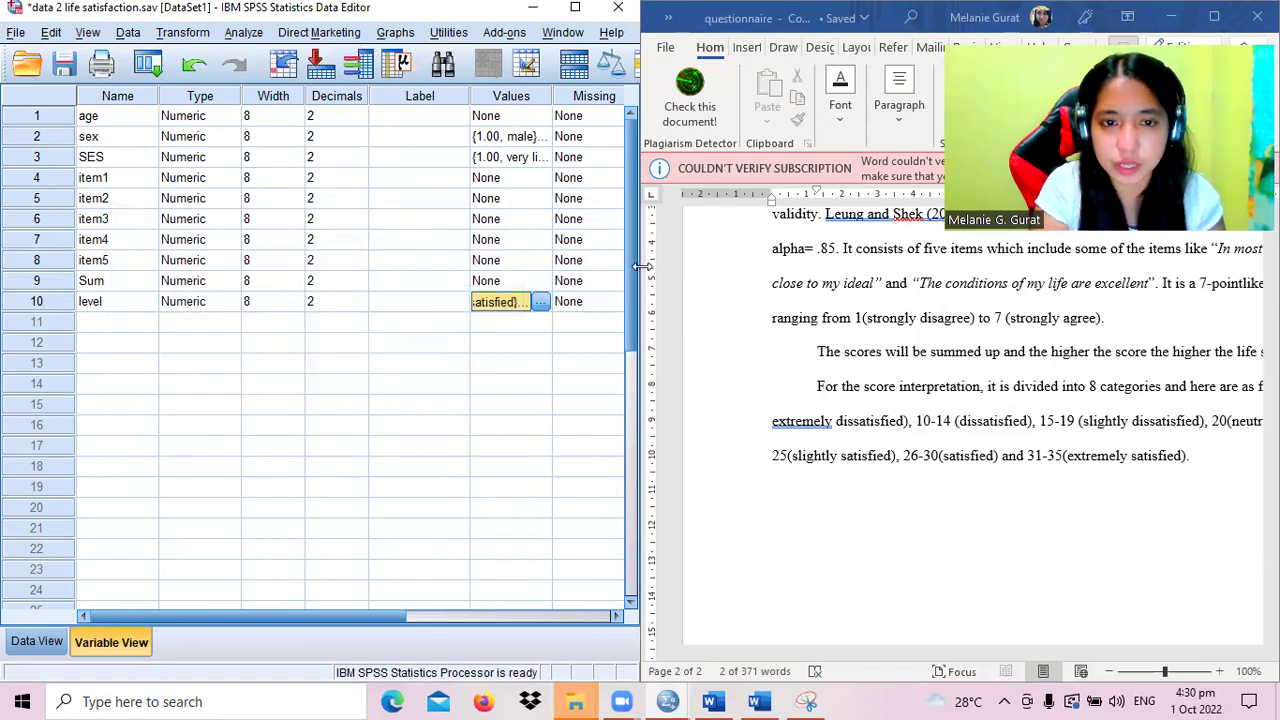
left_click_drag(640, 265, 1225, 265)
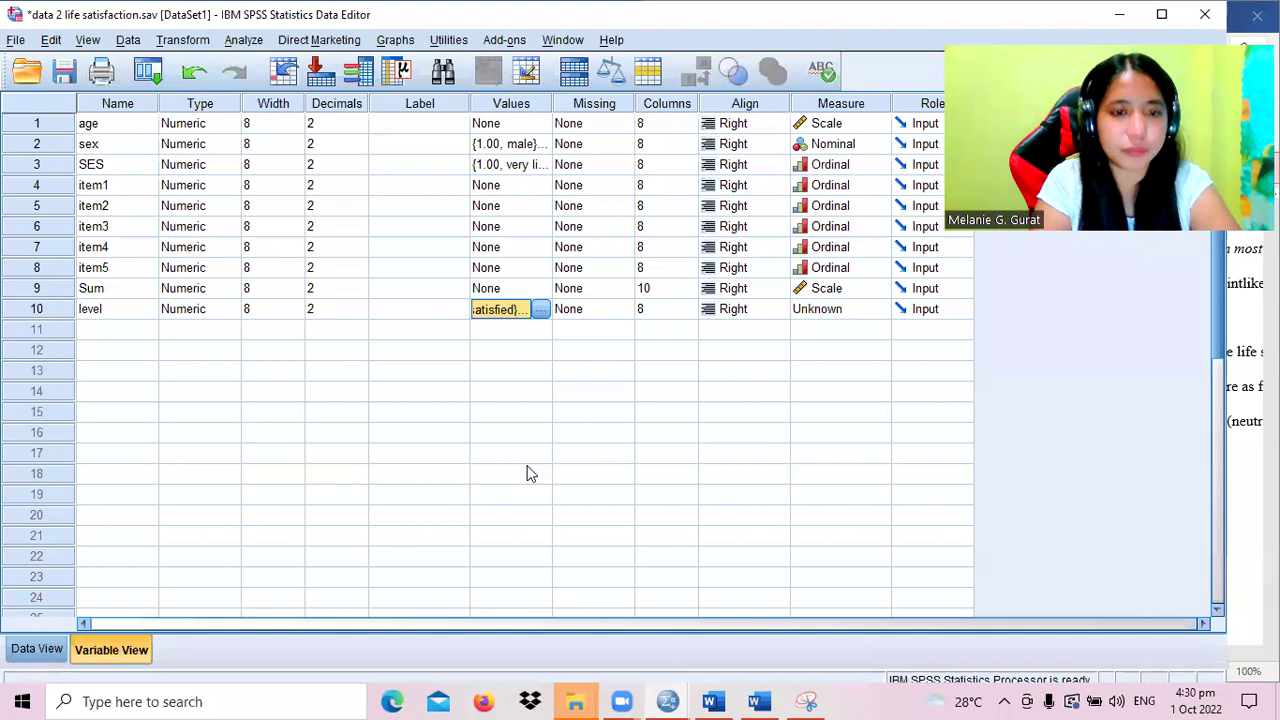
key("ctrl+s")
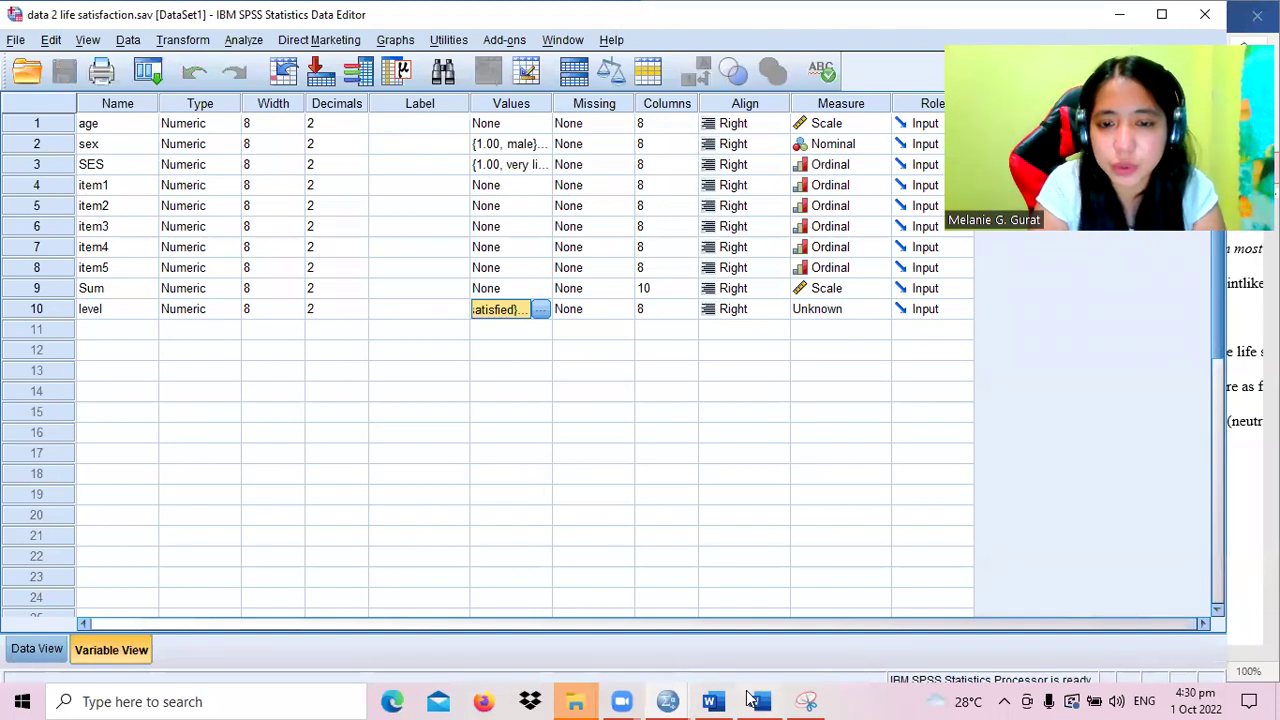
- Switch to the non-parametric statistics notes in Word and remove "in item 1" from the significant difference question
mouse_move(757, 700)
left_click(701, 655)
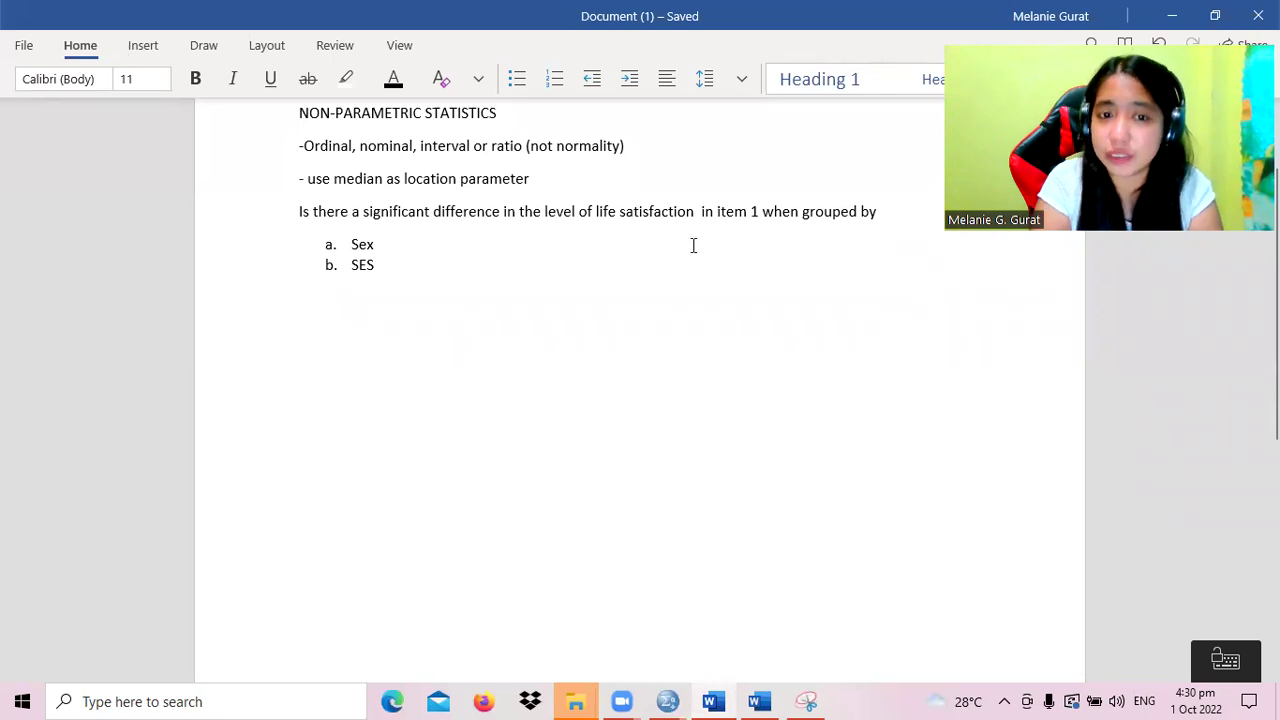
left_click(757, 212)
key("BackSpace")
key("BackSpace")
key("BackSpace")
key("BackSpace")
key("BackSpace")
key("BackSpace")
key("BackSpace")
key("BackSpace")
key("BackSpace")
key("BackSpace")
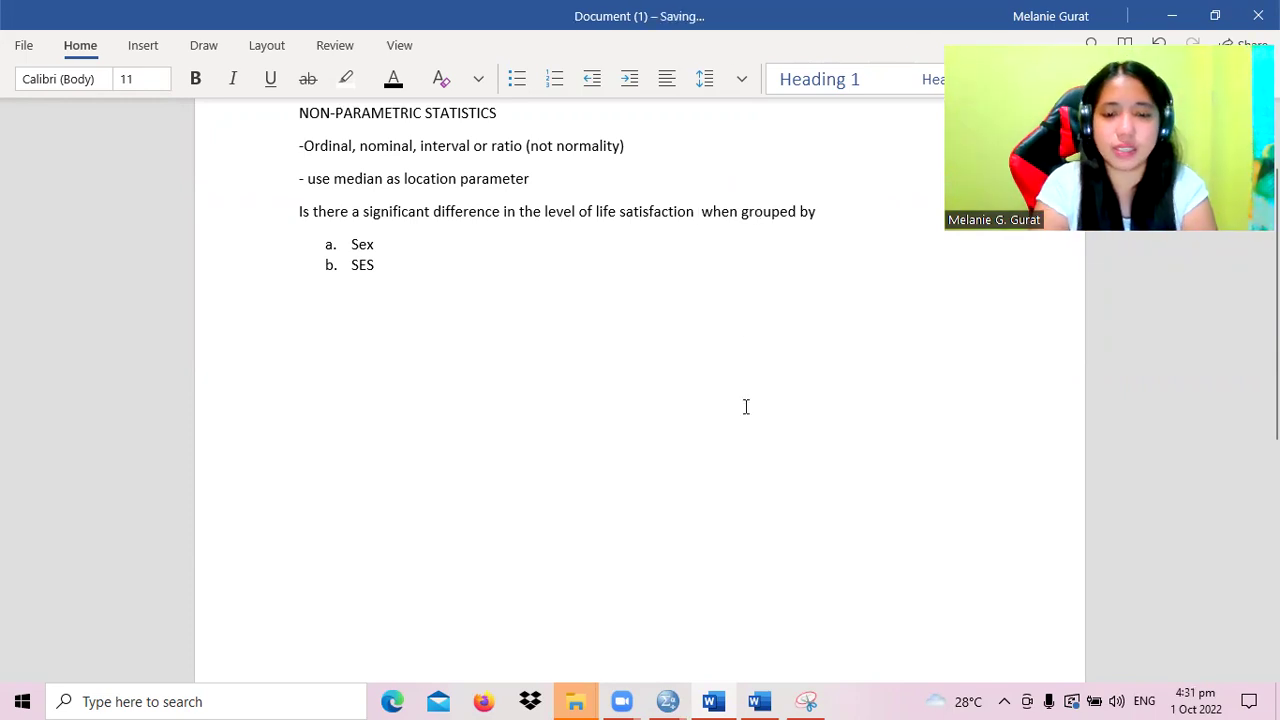
- Examine the Sum and level columns of the life satisfaction data in SPSS, and return to the notes in Word
left_click(669, 700)
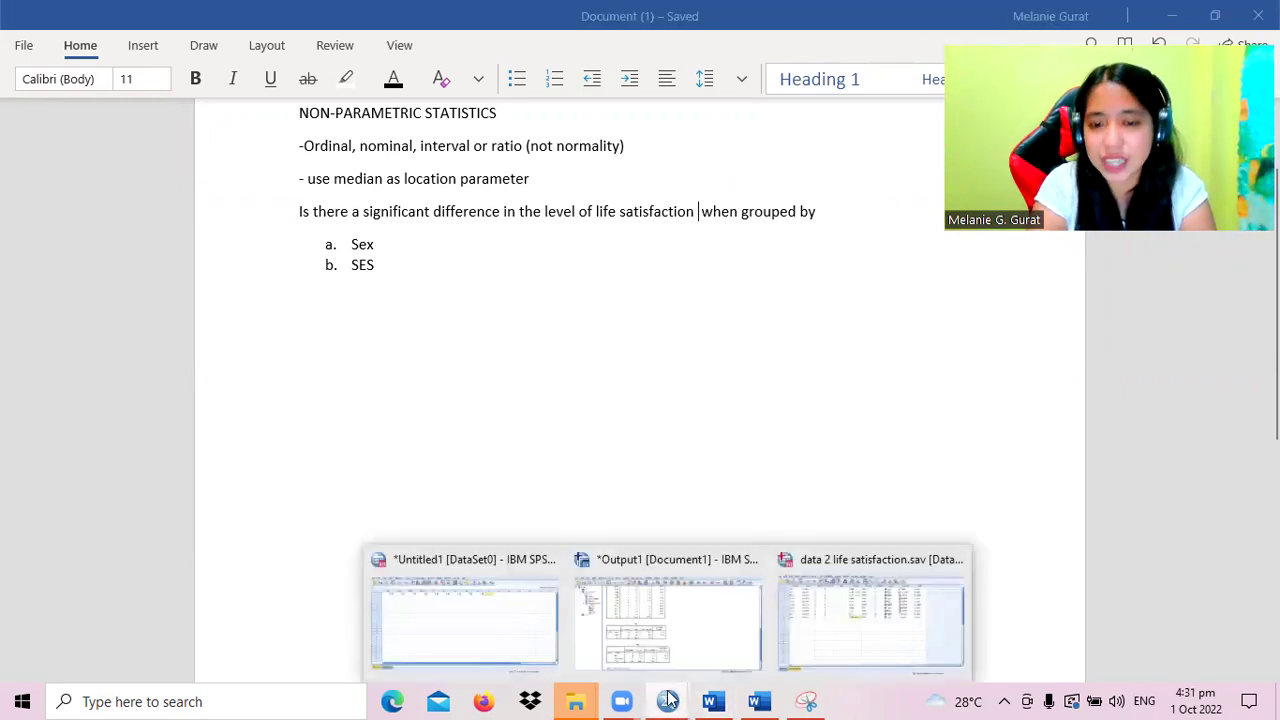
left_click(817, 632)
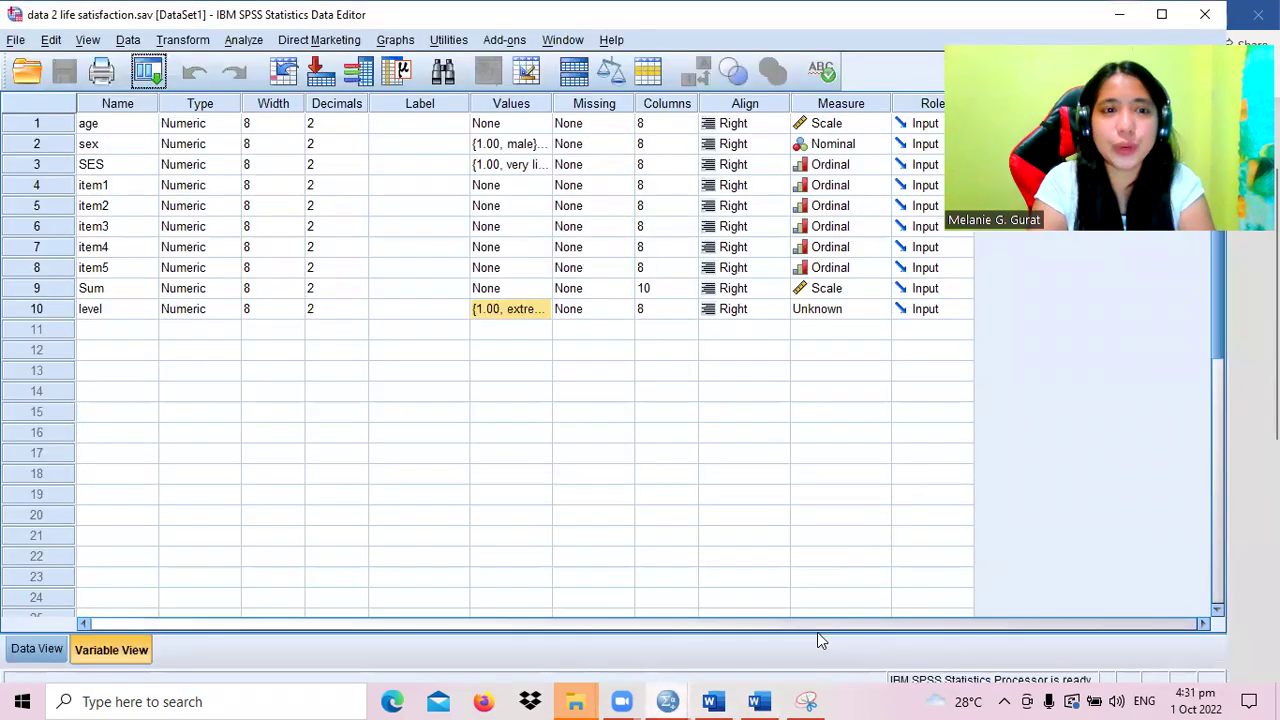
left_click(38, 650)
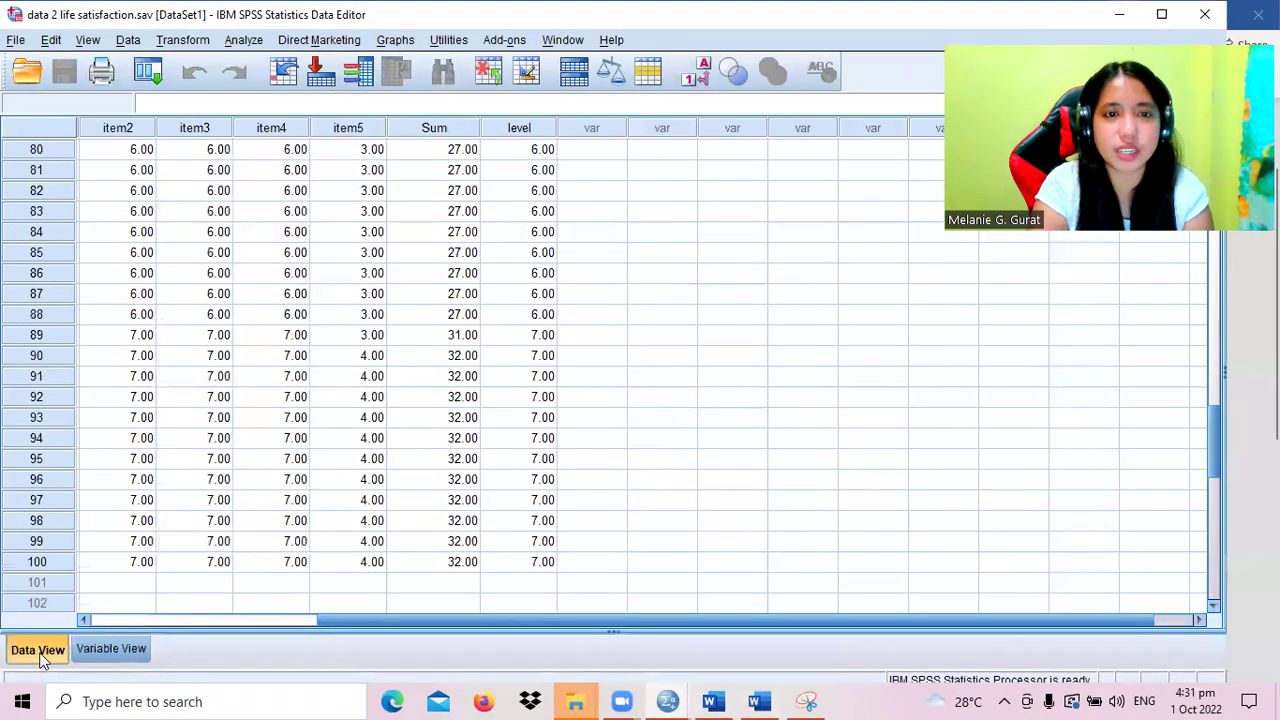
left_click(459, 133)
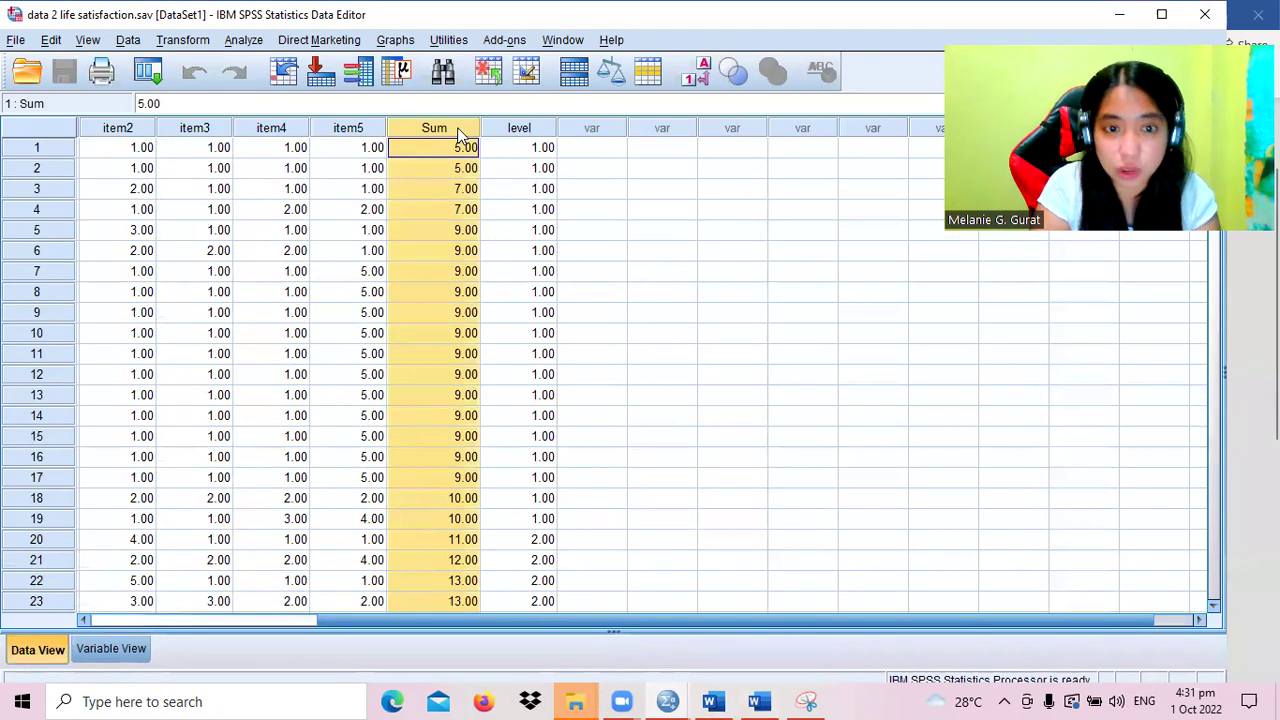
left_click(536, 128)
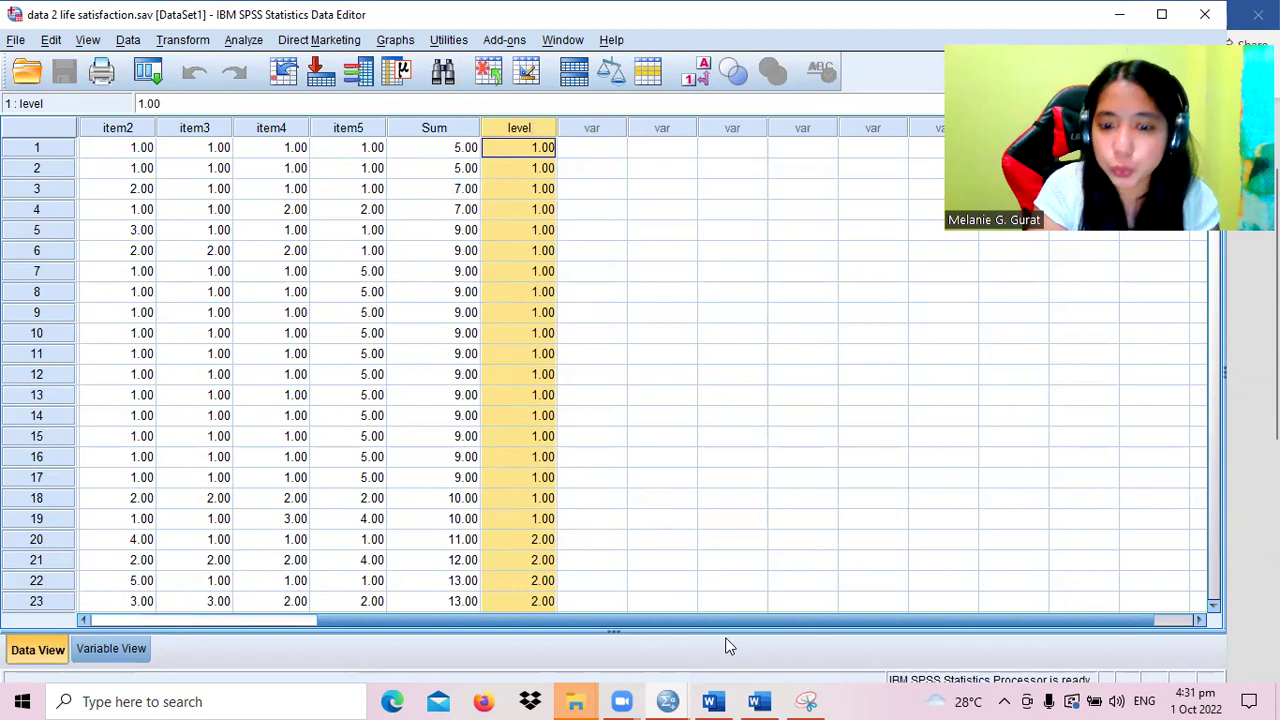
left_click(758, 701)
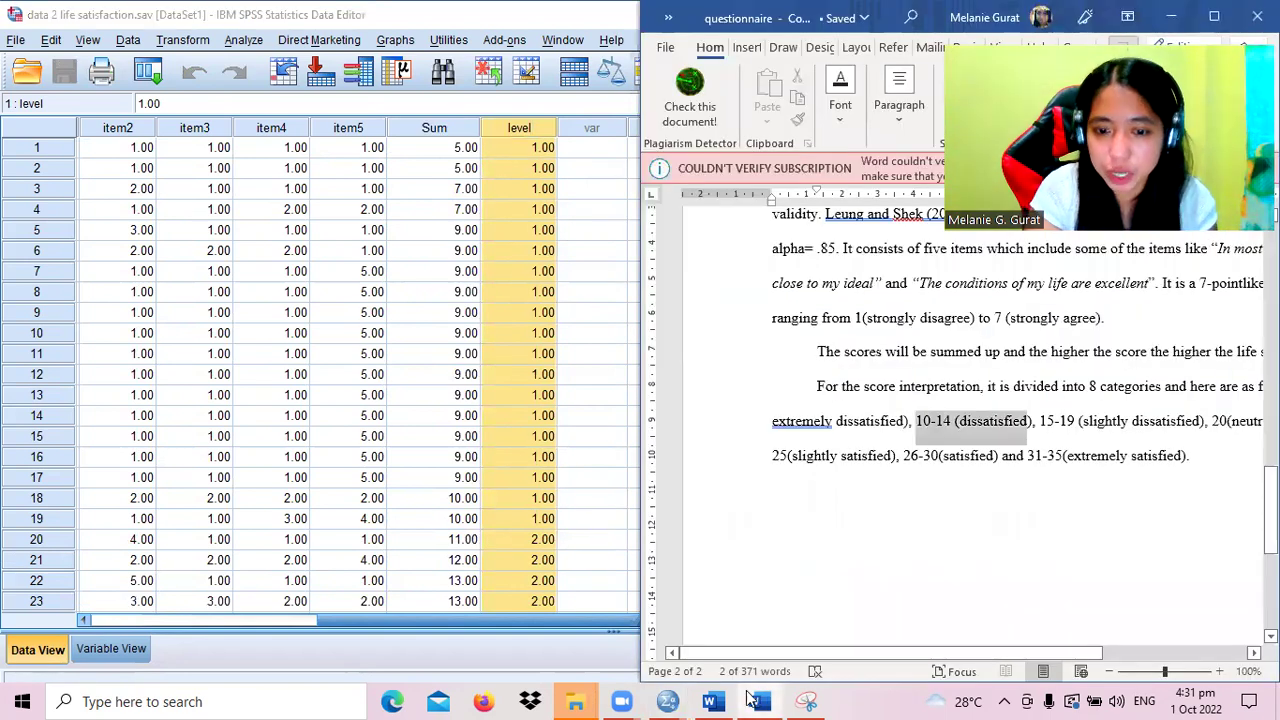
left_click(716, 699)
left_click(405, 362)
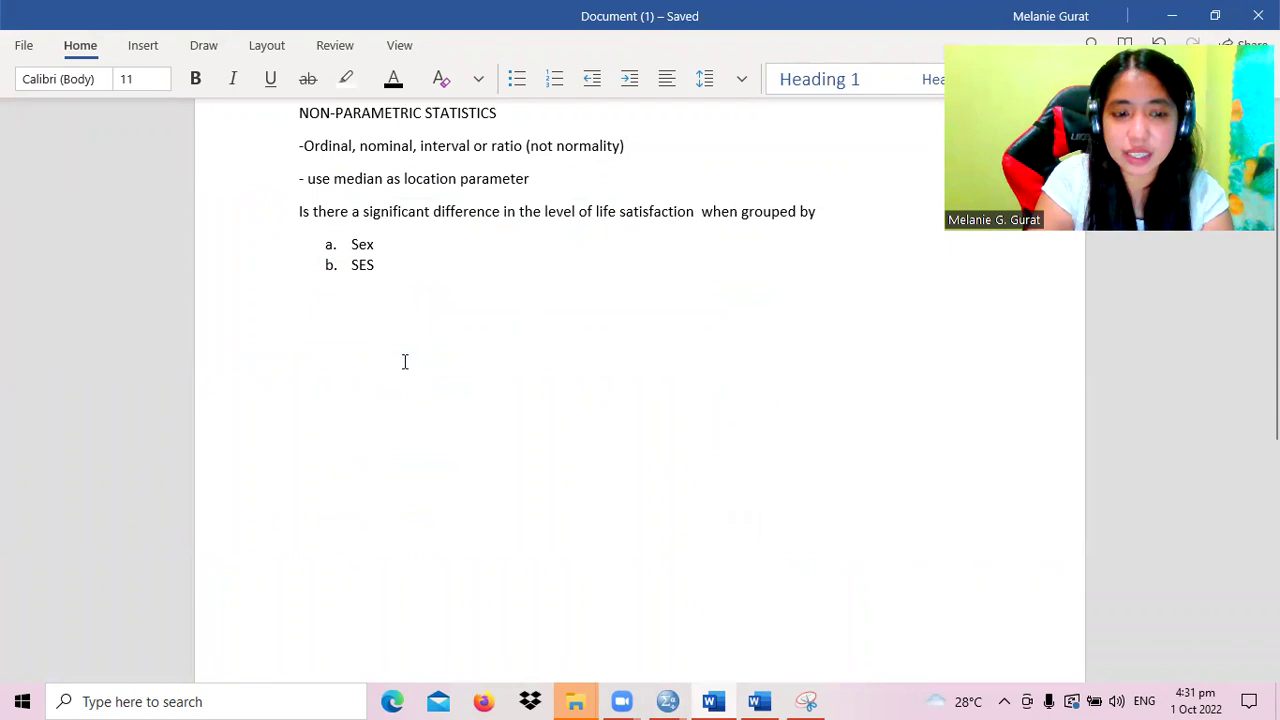
type("M")
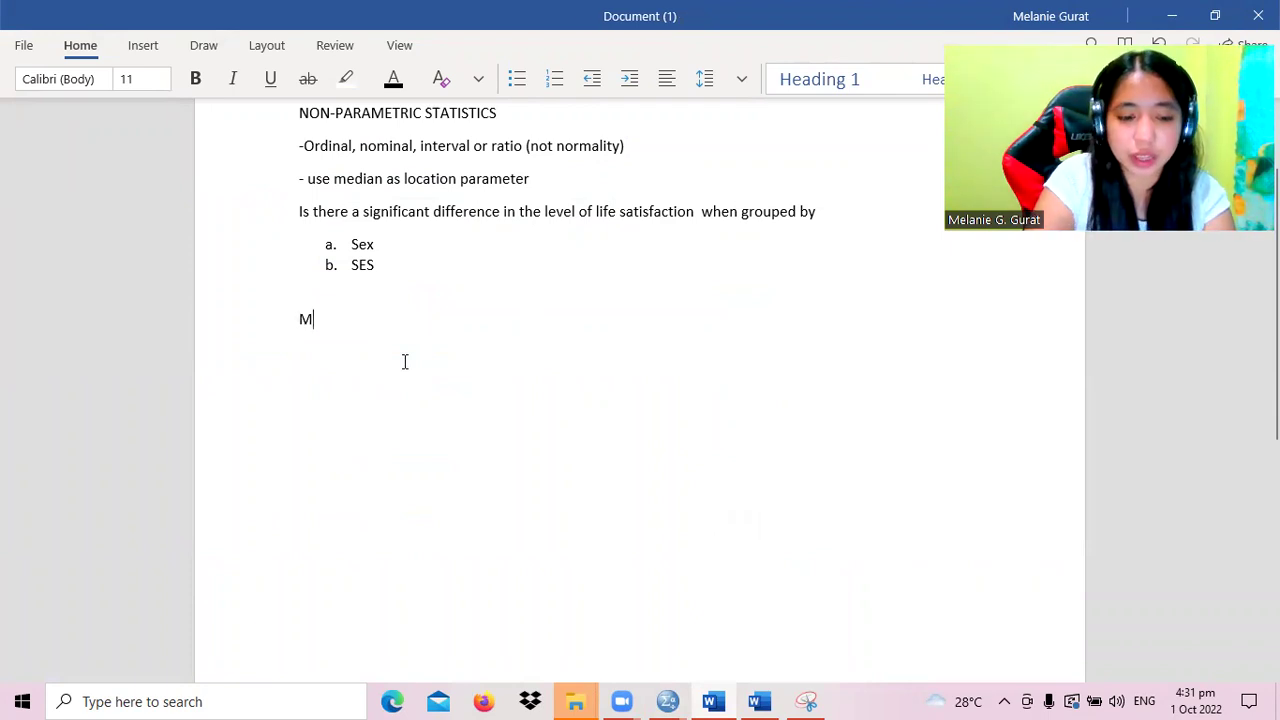
key("BackSpace")
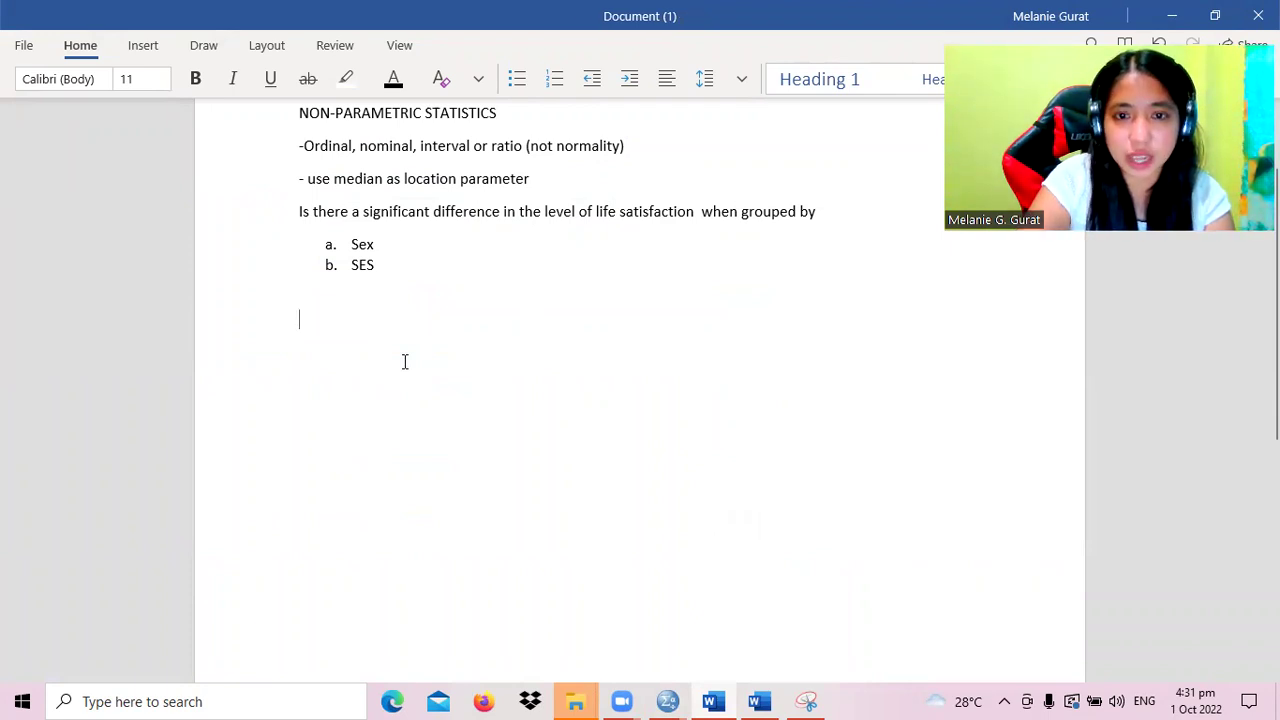
type("compari")
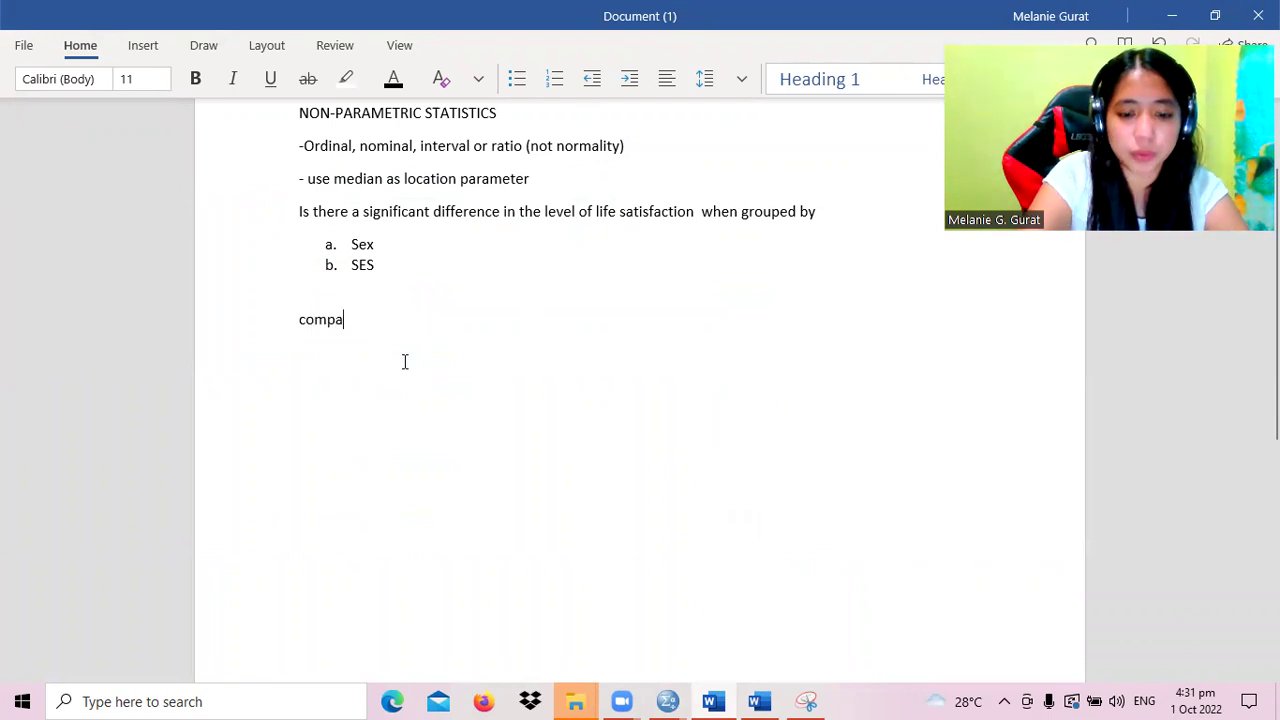
key("BackSpace")
key("BackSpace")
key("BackSpace")
key("BackSpace")
key("BackSpace")
key("BackSpace")
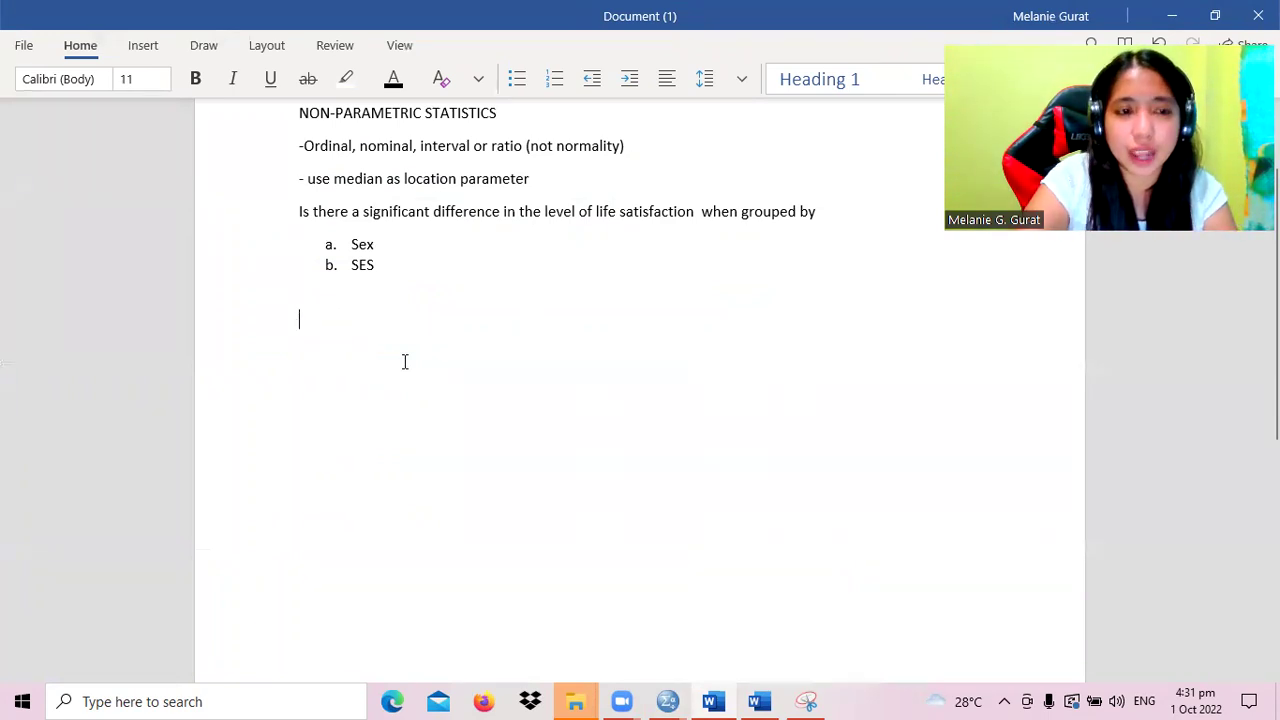
- Add the note "(comparison of ordinal data grouped by 2 categories" after Sex in the list
type("(comparis")
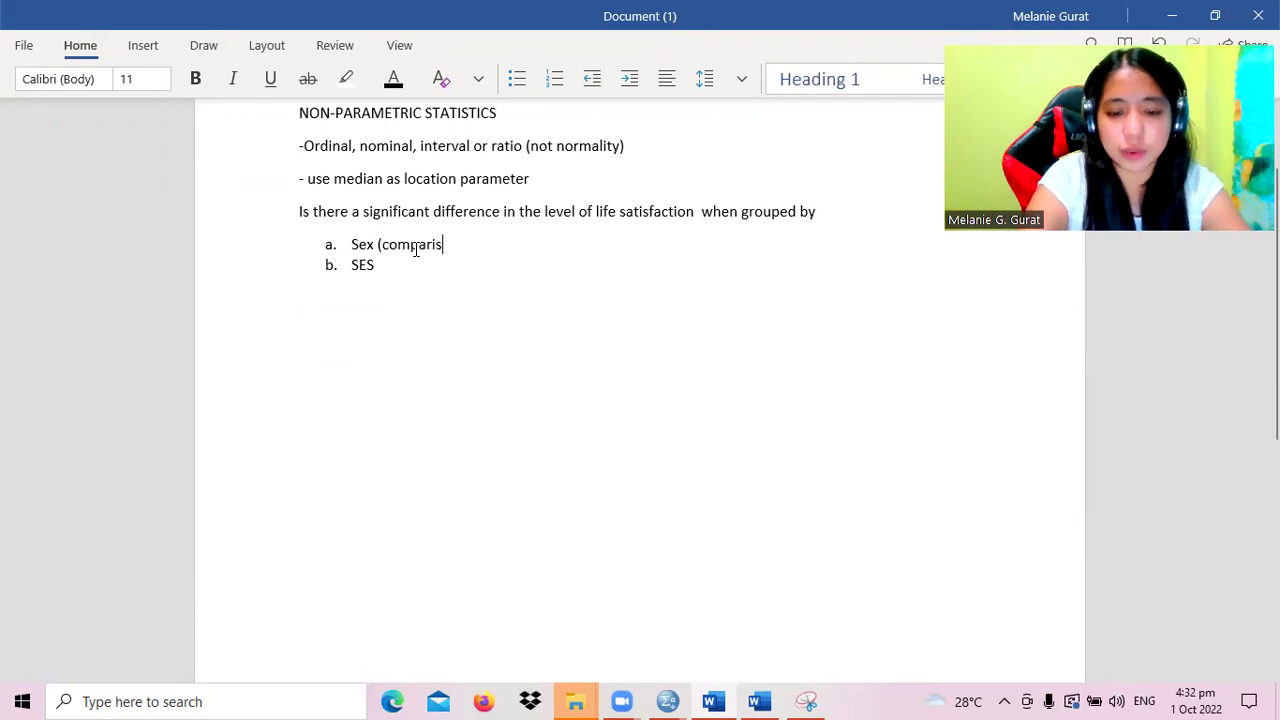
type("on of ordinal data gro")
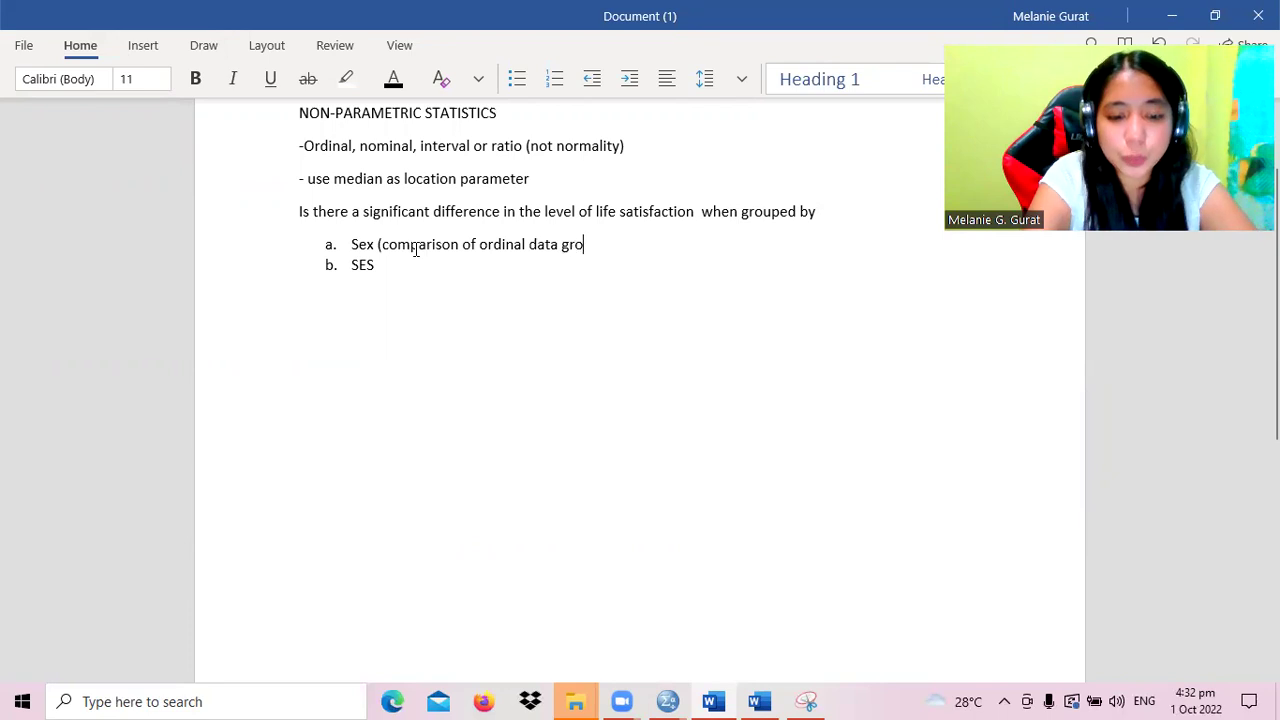
type("uped by 2 catgeories")
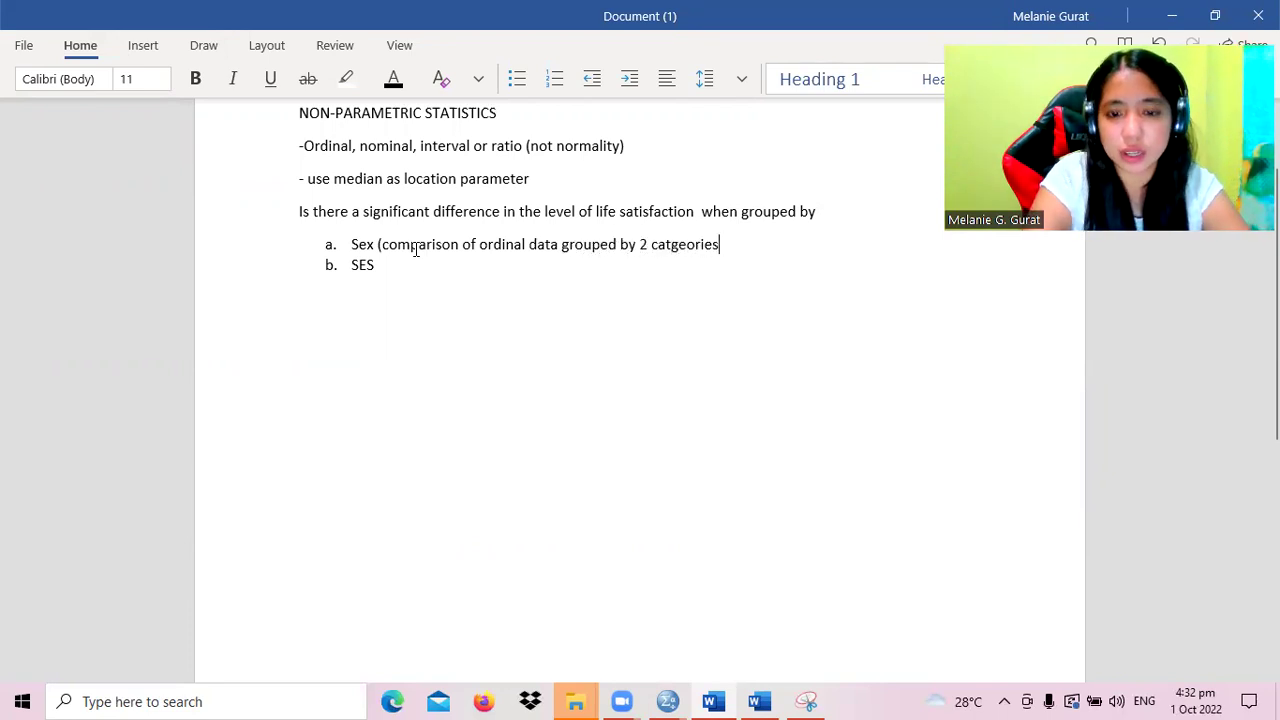
key("BackSpace")
key("BackSpace")
key("BackSpace")
key("BackSpace")
key("BackSpace")
key("BackSpace")
key("BackSpace")
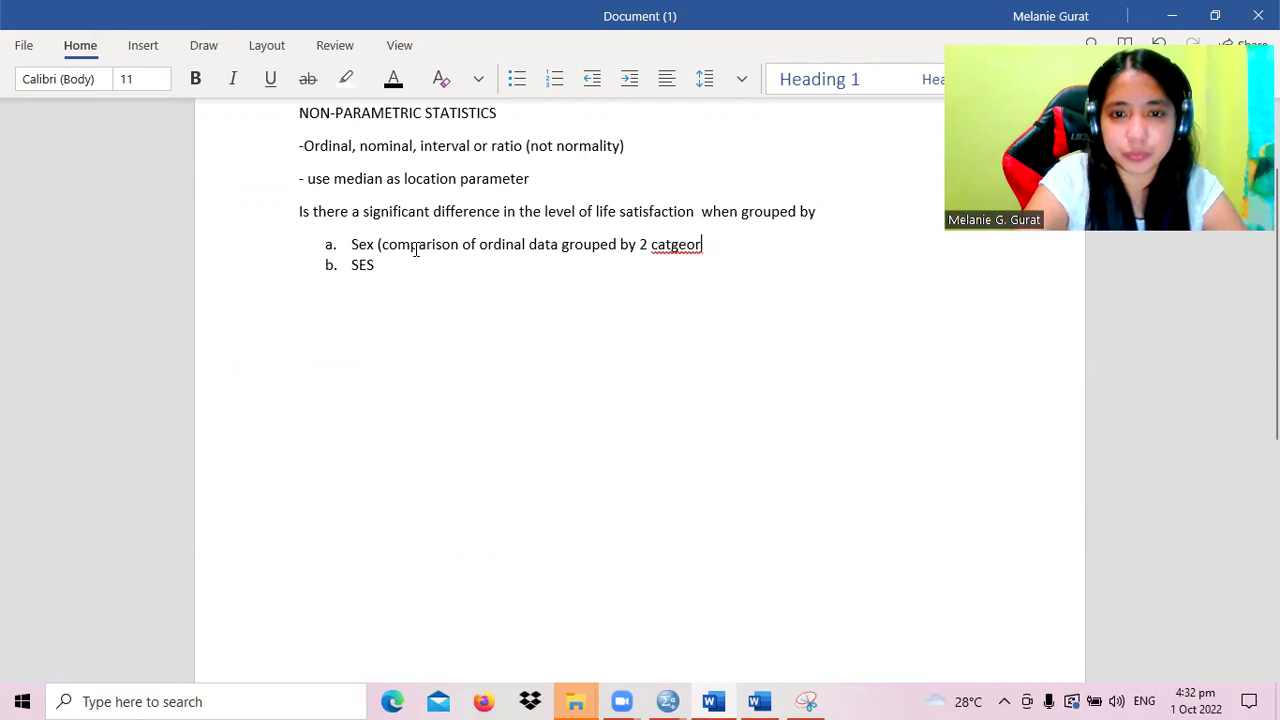
key("BackSpace")
type("egories")
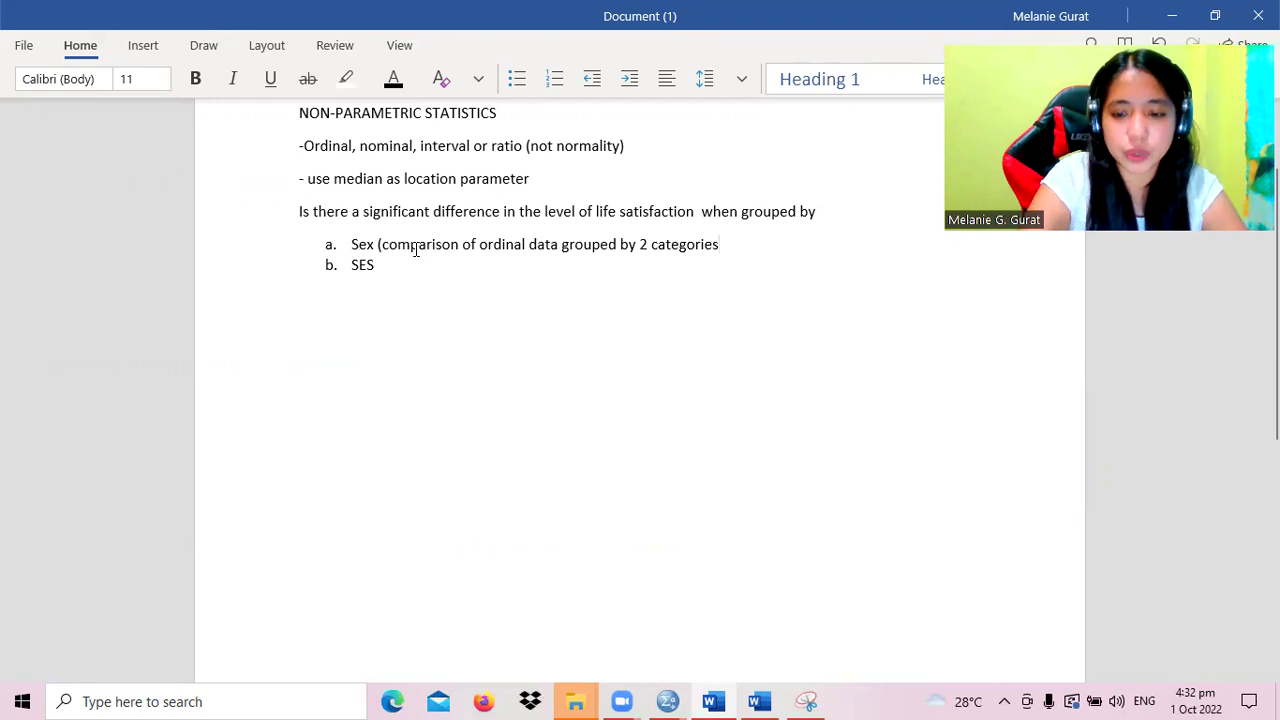
- Complete the note for Sex with the test name "– Mann Whitney U test)"
type(" - Mann Whitne")
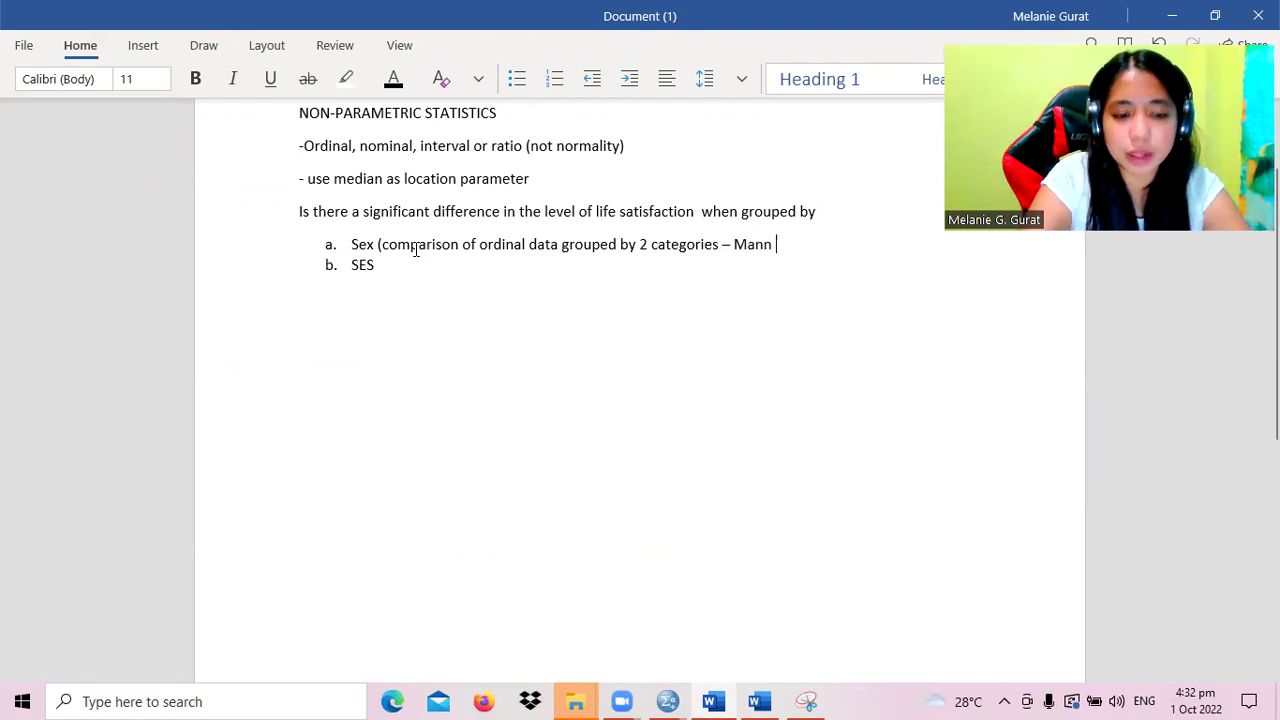
type("y U t")
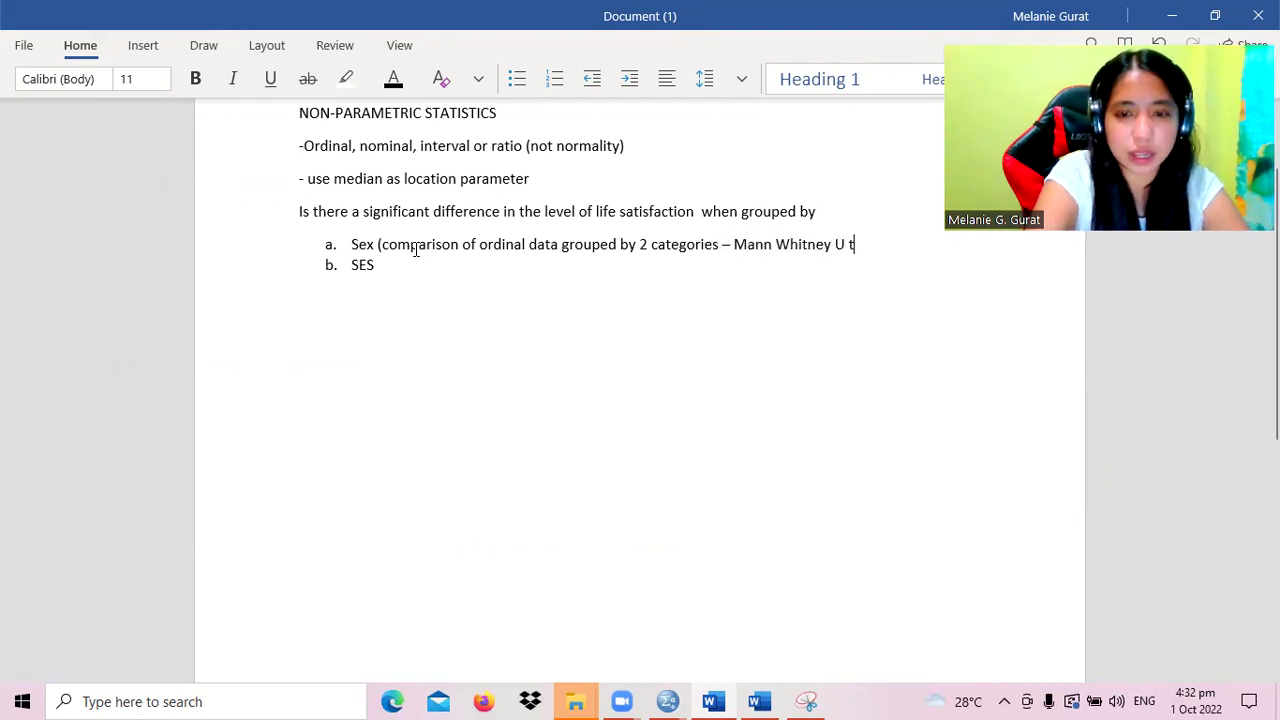
type("est)")
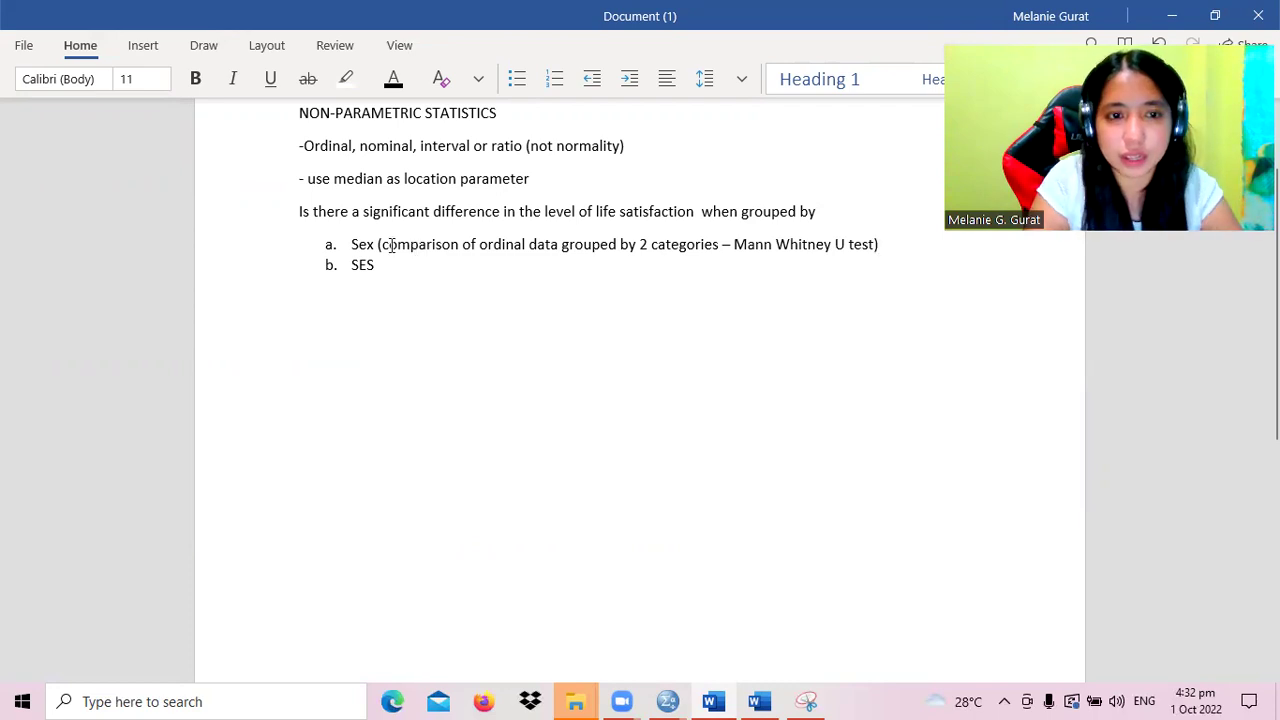
- Copy the parenthesised note from Sex to the end of the SES item, adding its opening parenthesis and a new list item below
left_click_drag(381, 246, 900, 243)
key("ctrl+c")
left_click(418, 273)
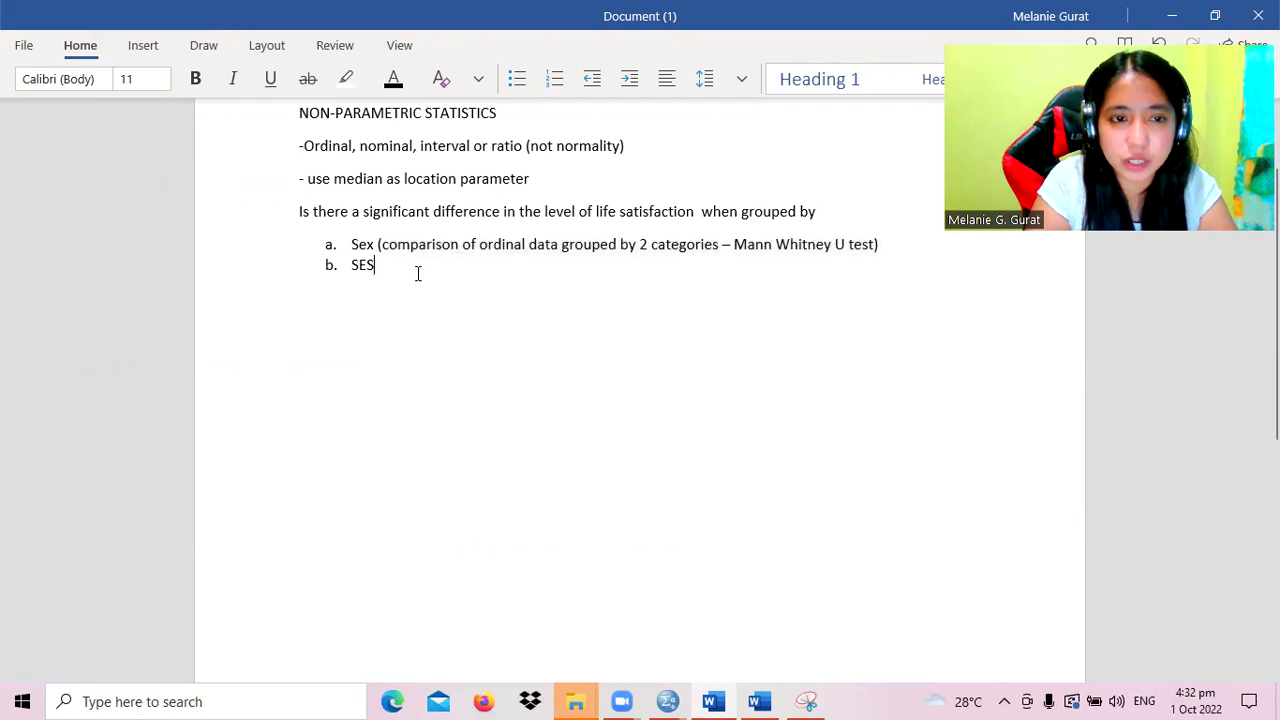
key("ctrl+v")
key("Return")
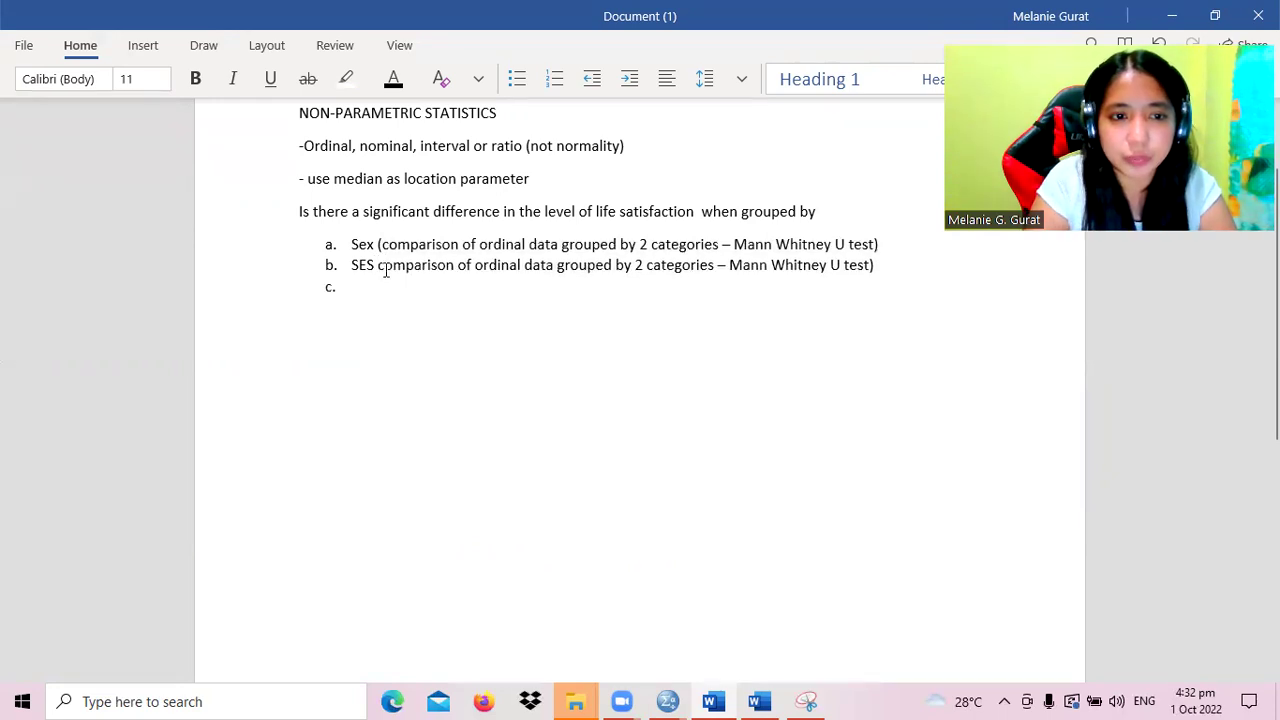
left_click(381, 267)
type("(")
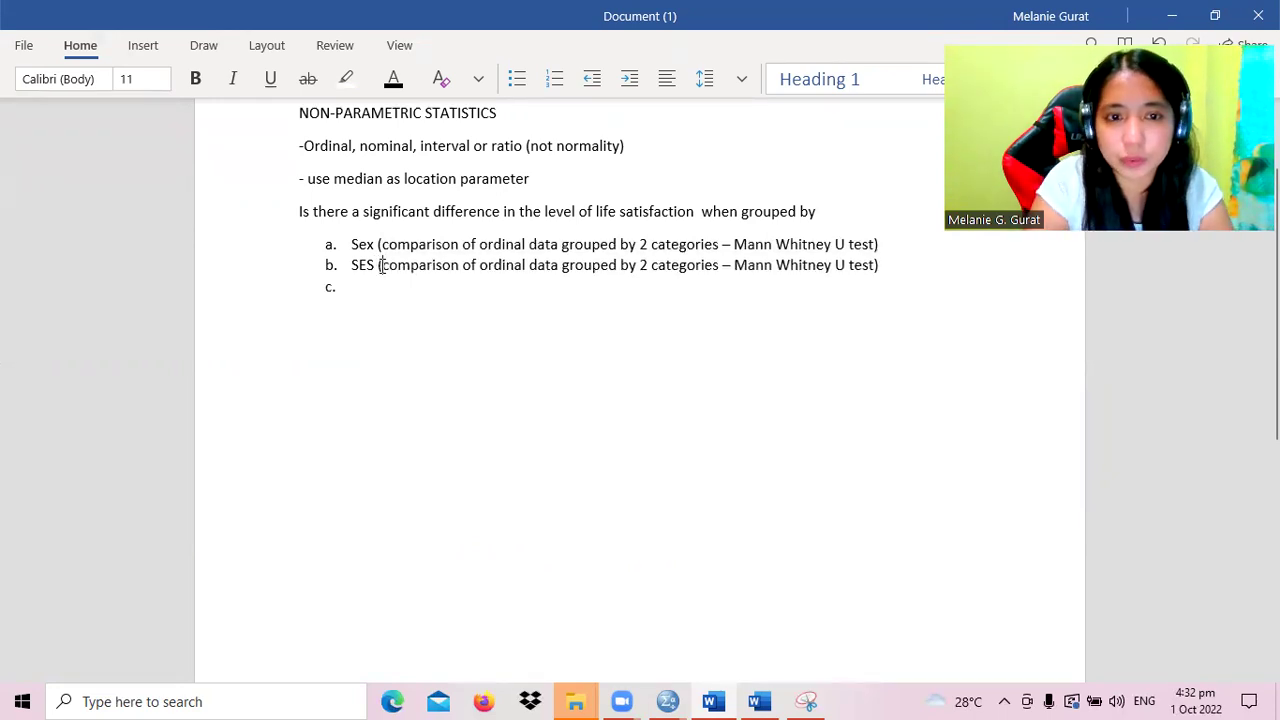
- Change the SES note to 3 categories and replace its test name with "Kruskal Wallis – Pairwise Comparison"
left_click(646, 259)
key("BackSpace")
type("3")
left_click_drag(734, 265, 863, 265)
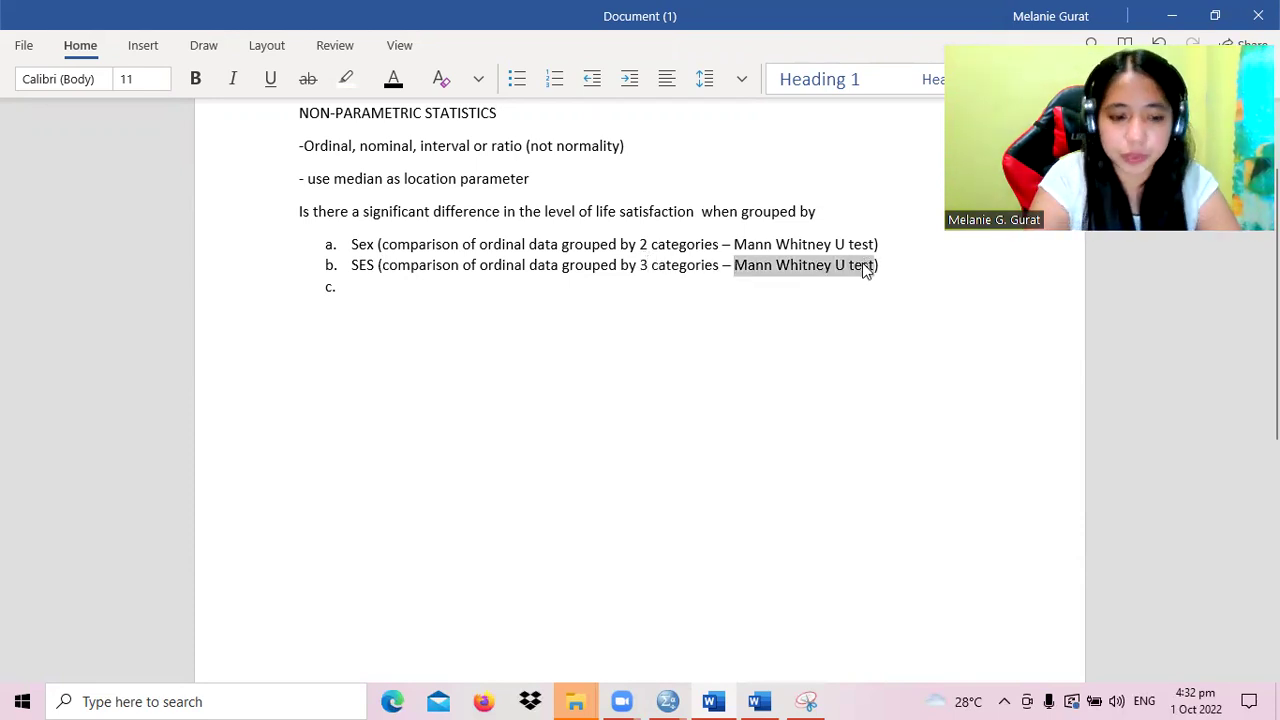
type("Kruskal Wallis")
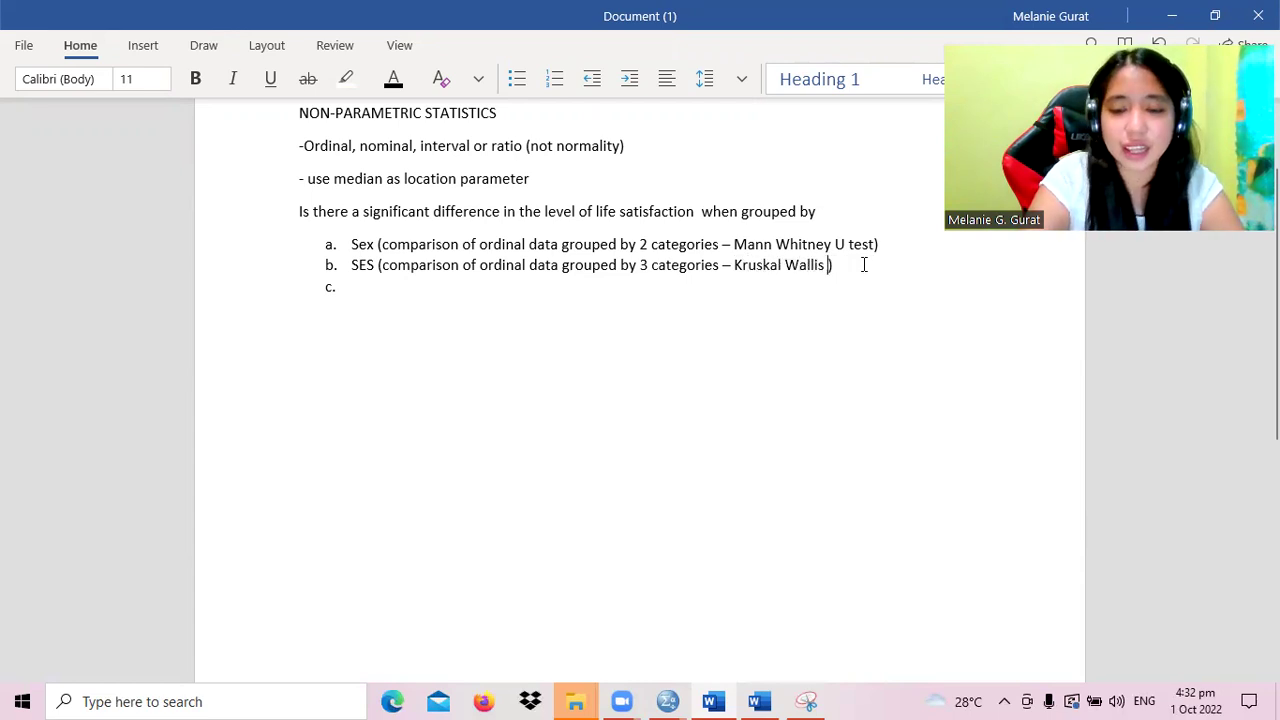
type(" -")
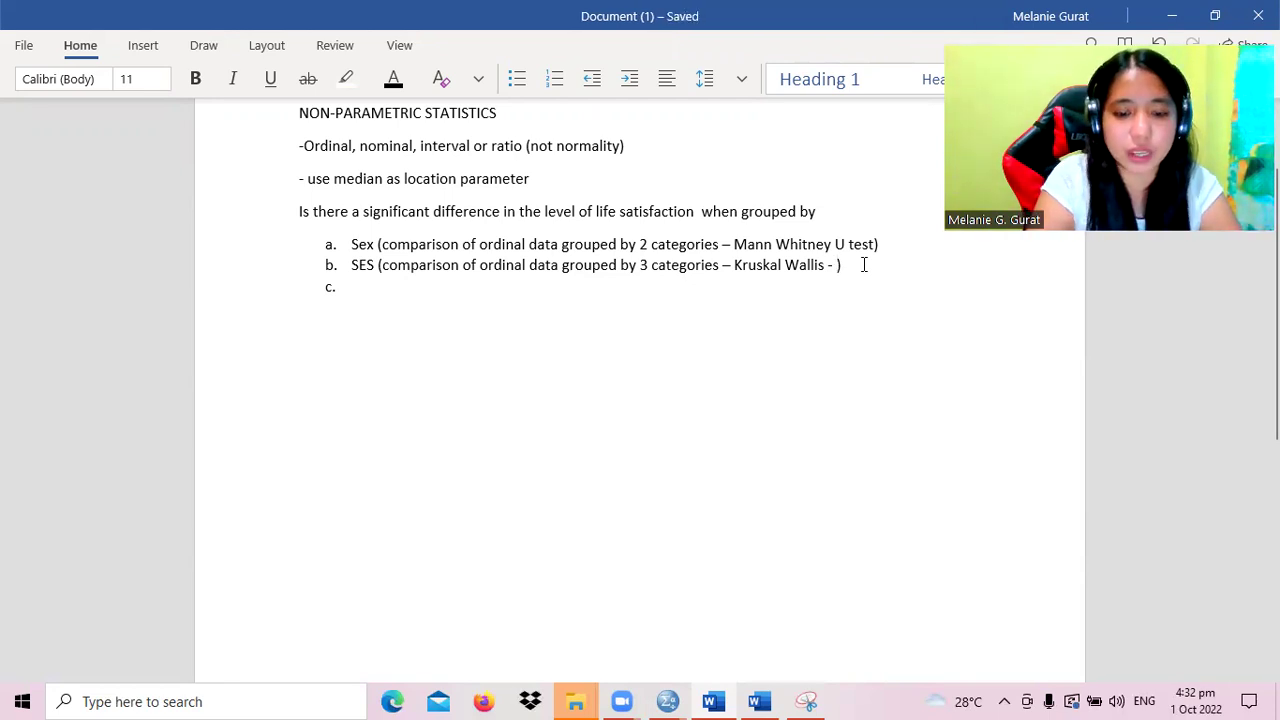
type("Pairwis")
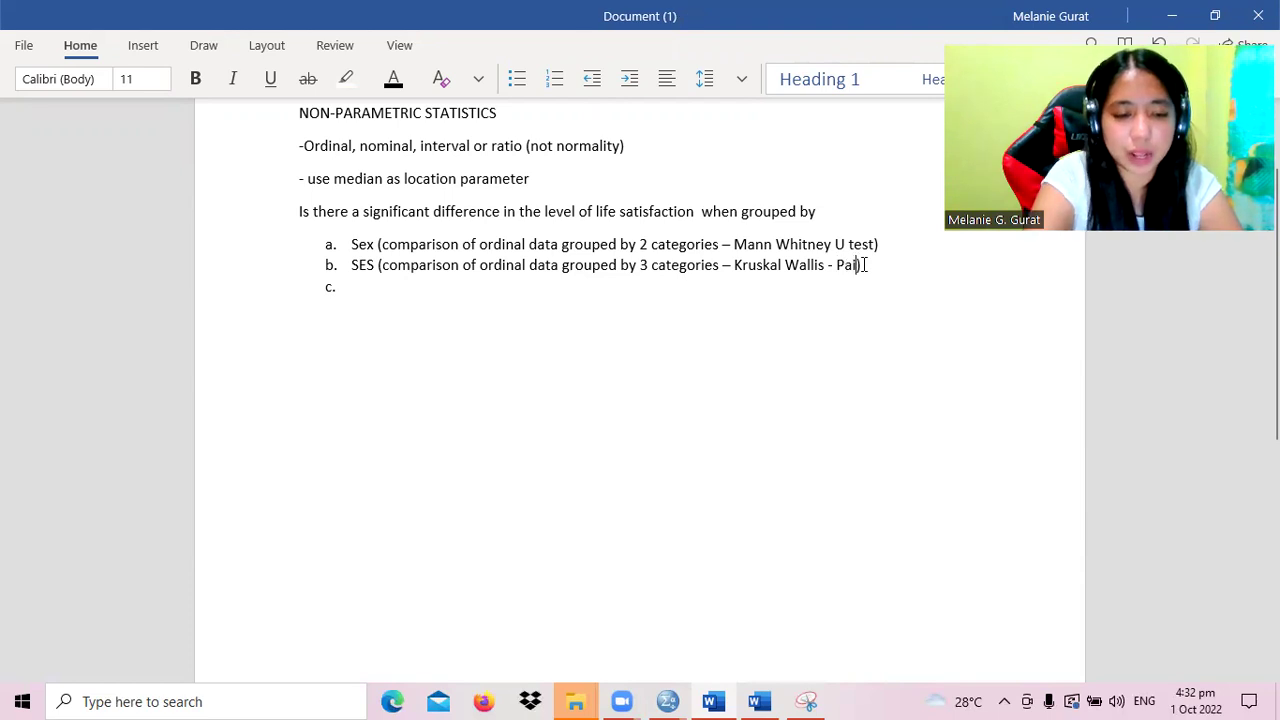
type("e Comparison")
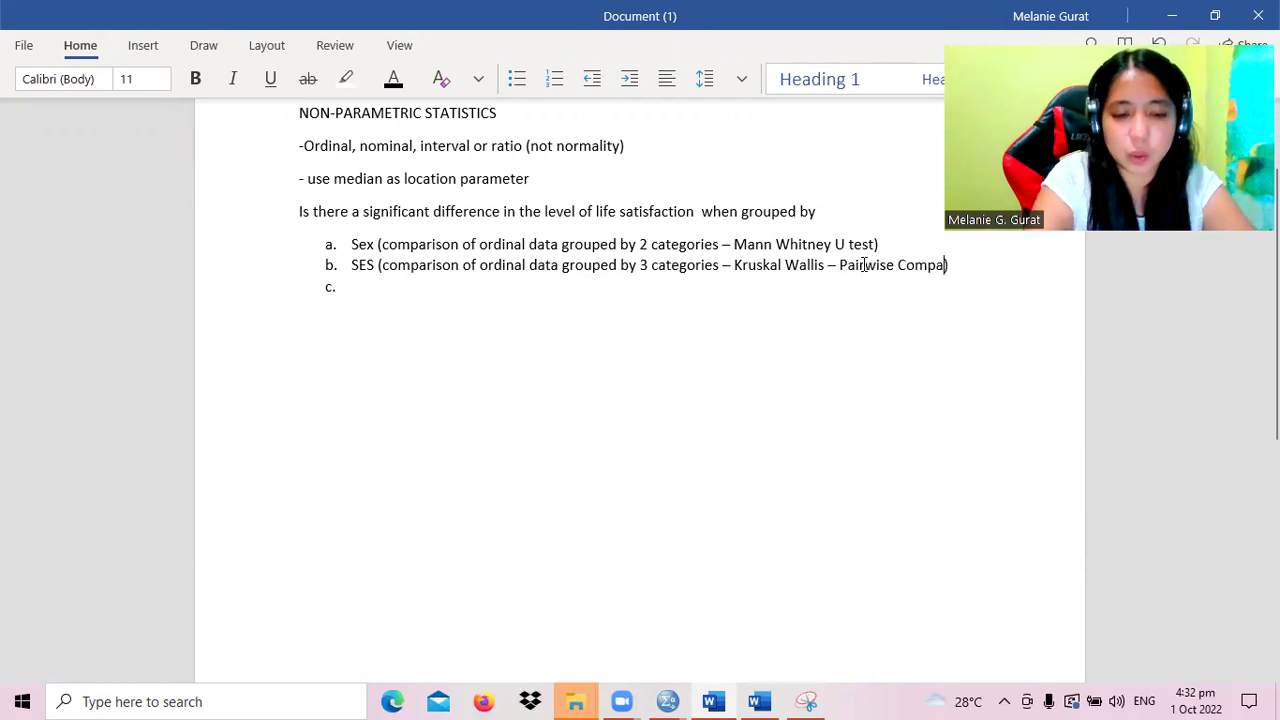
- Reword the end of the SES note to "Kruskal Wallis and Pairwise Comparison if result is significant"
left_click(852, 265)
left_click(838, 265)
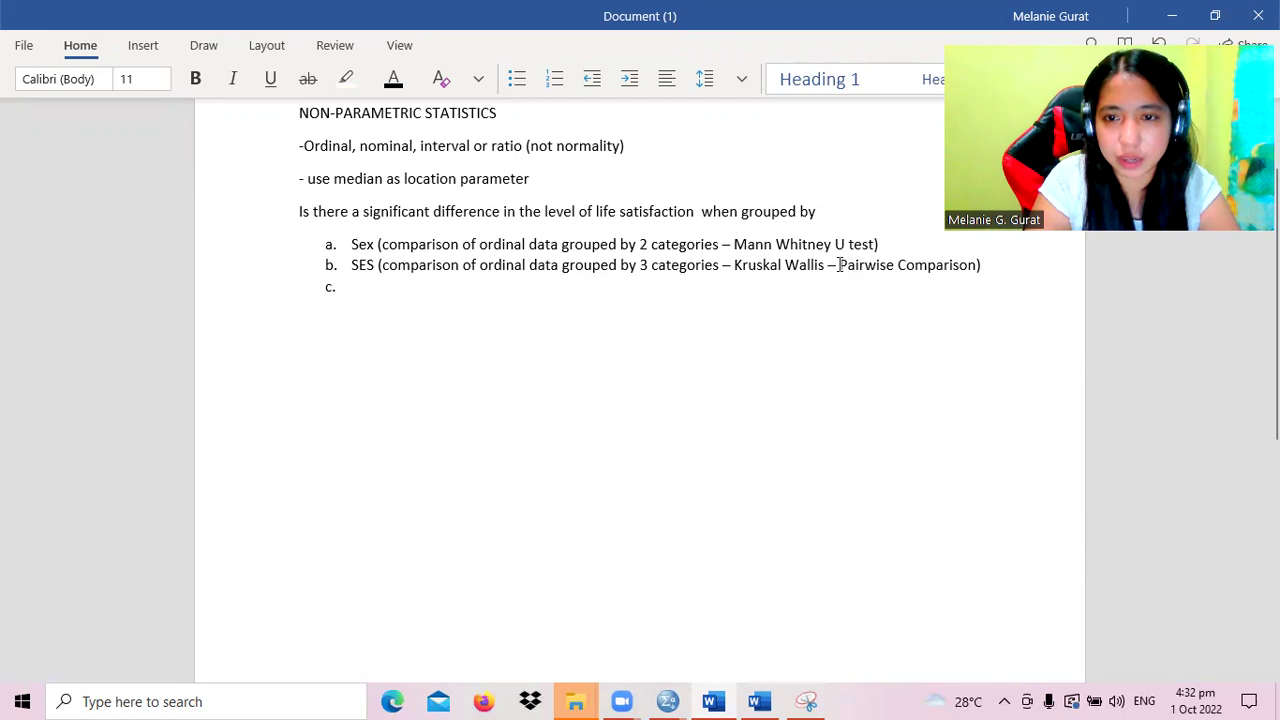
key("BackSpace")
key("BackSpace")
type("and")
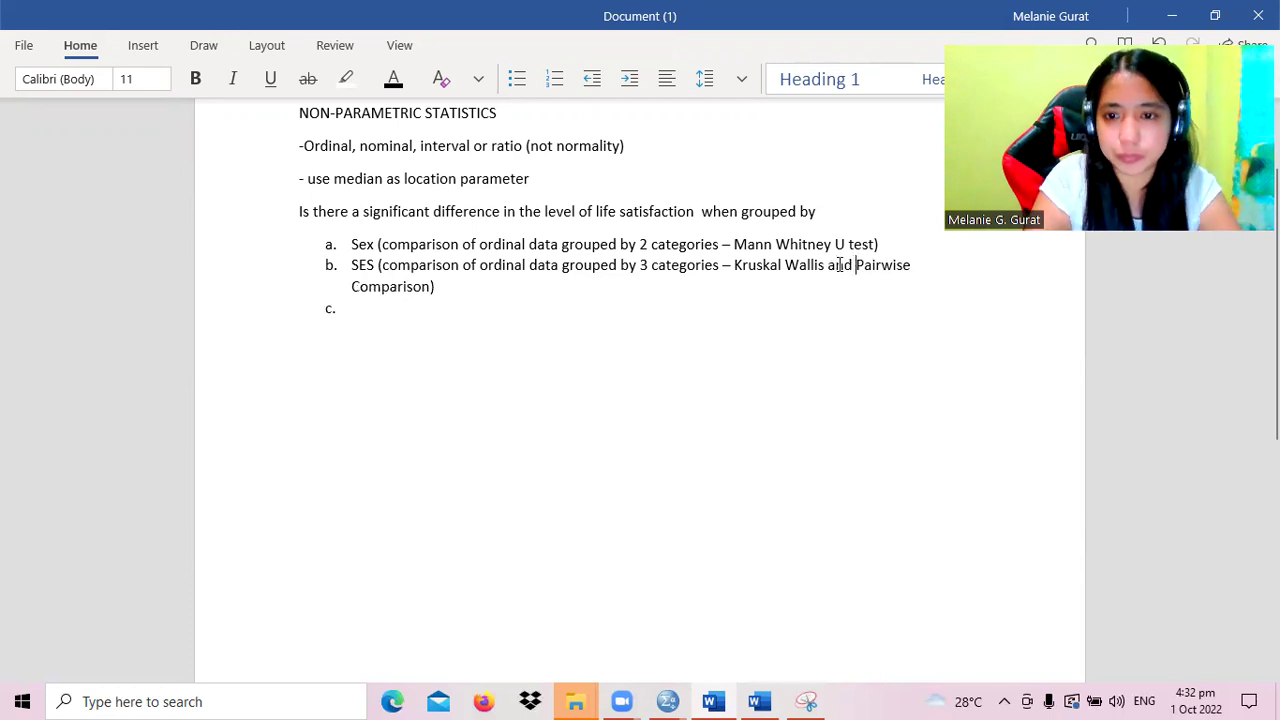
left_click(432, 286)
type("if ")
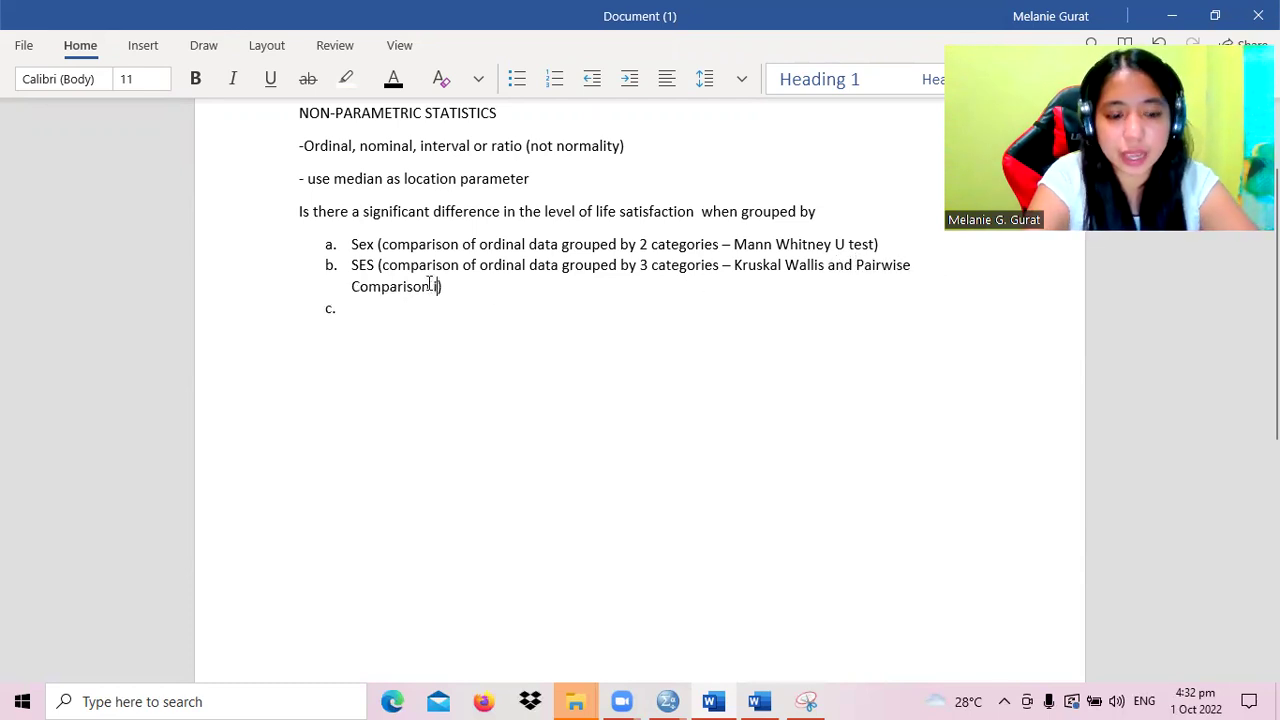
type("result is s")
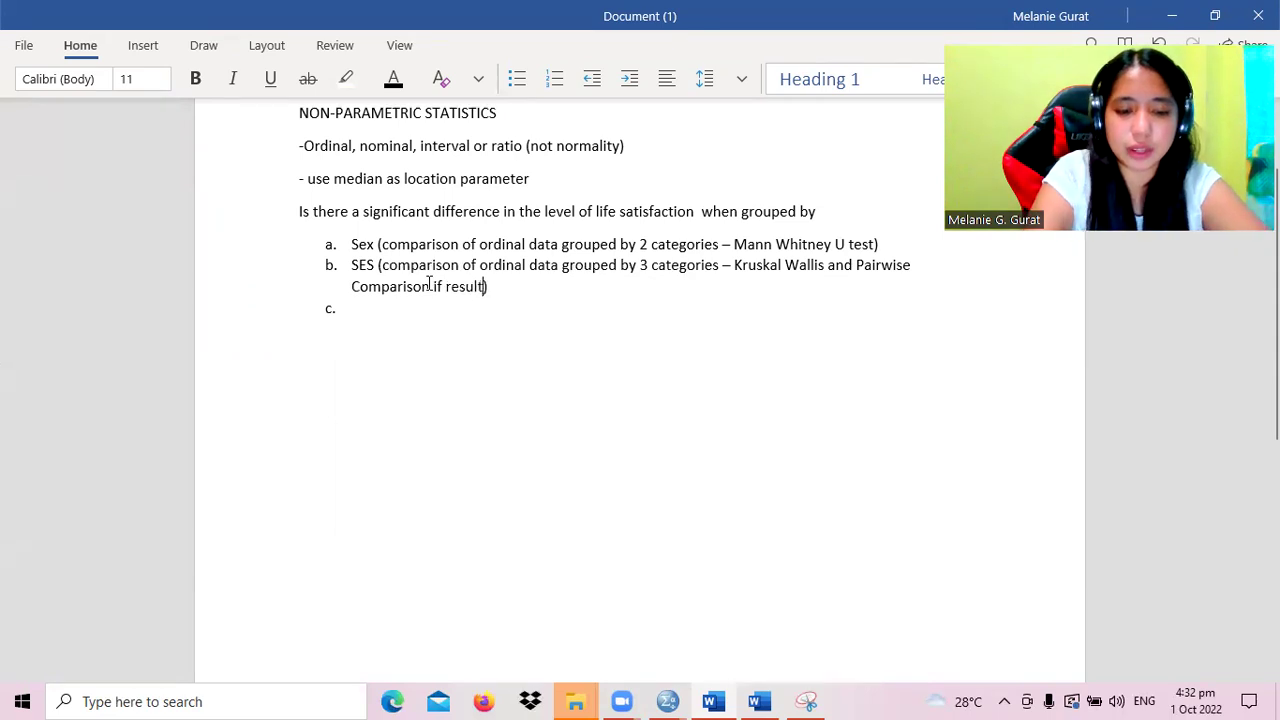
type("ignificant")
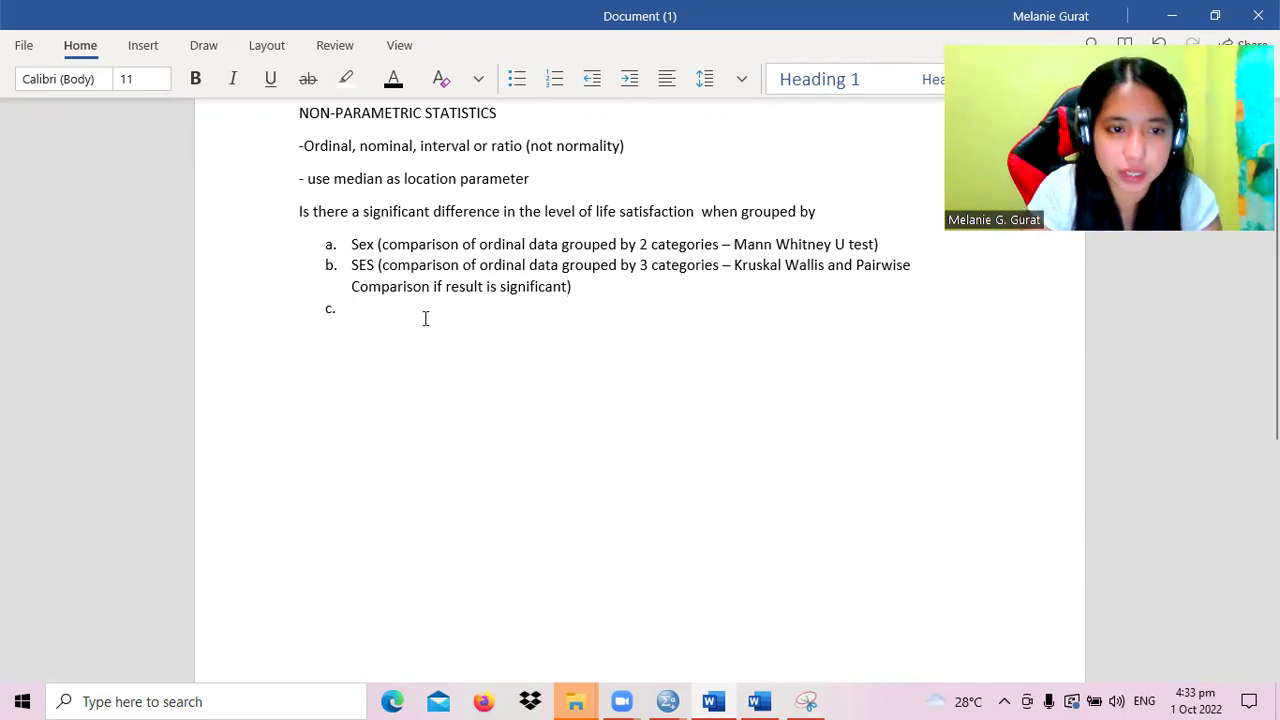
- Below the list, add the lettered heading "A. Significant Difference in the Level of Life Satisfaction when grouped by Sex"
key("Return")
type("A. Significant")
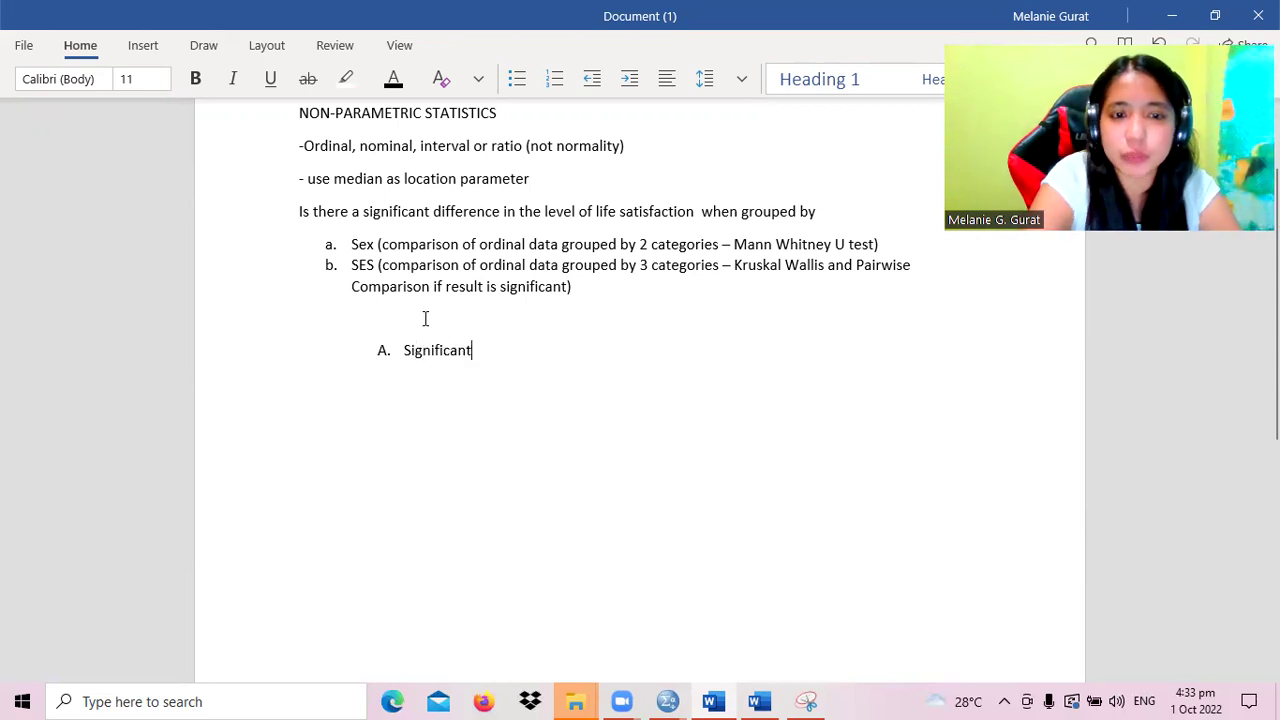
scroll(494, 411, "up", 6)
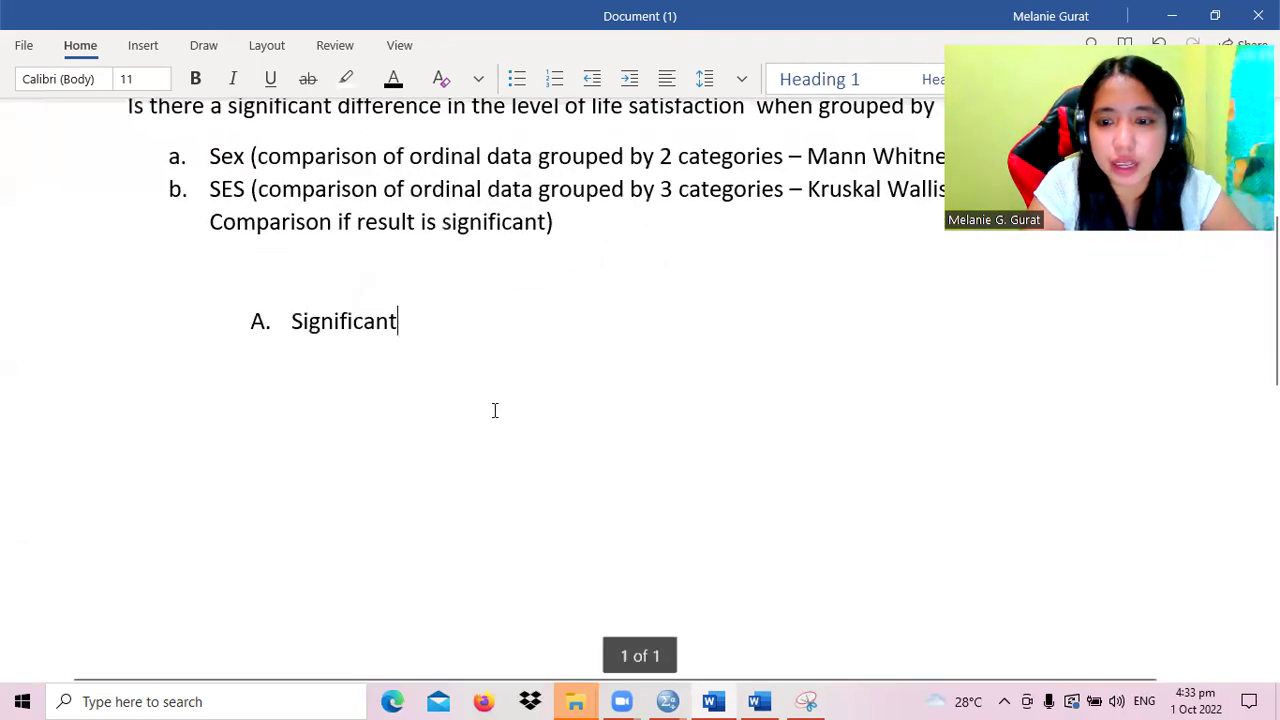
scroll(494, 411, "down", 3)
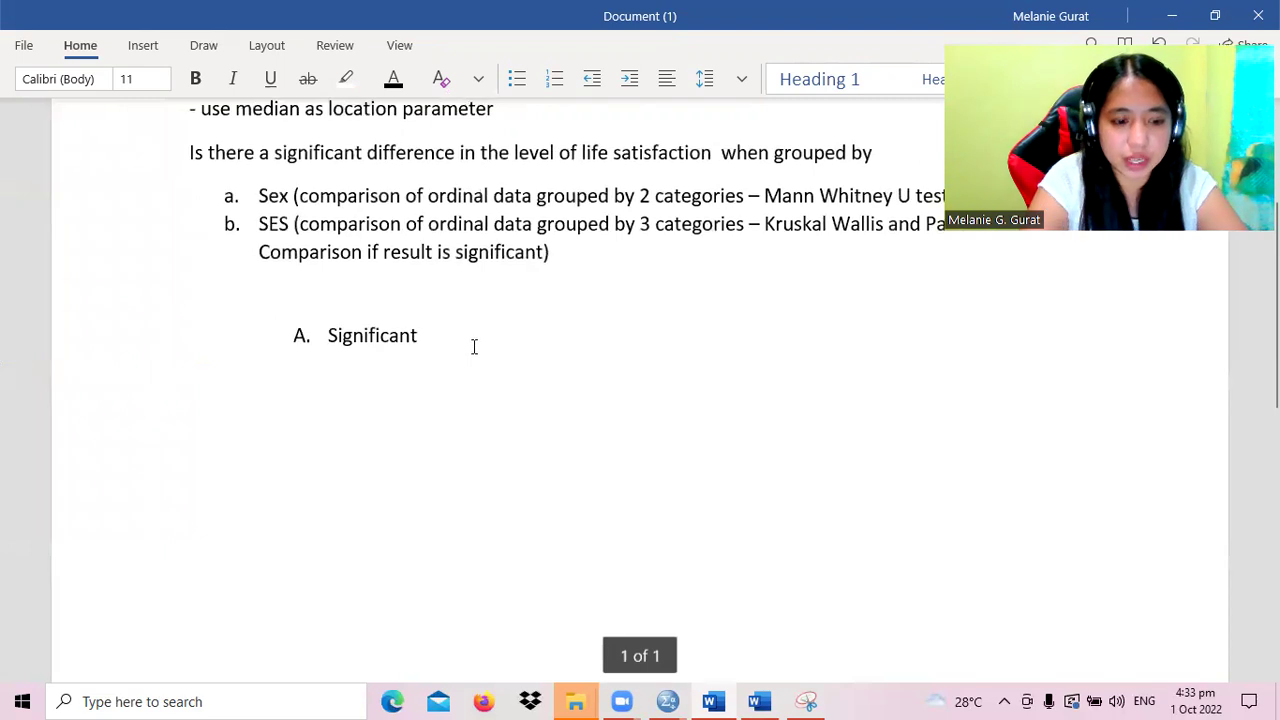
type("Difference ine")
key("BackSpace")
key("BackSpace")
type("n the Level of Life Sat")
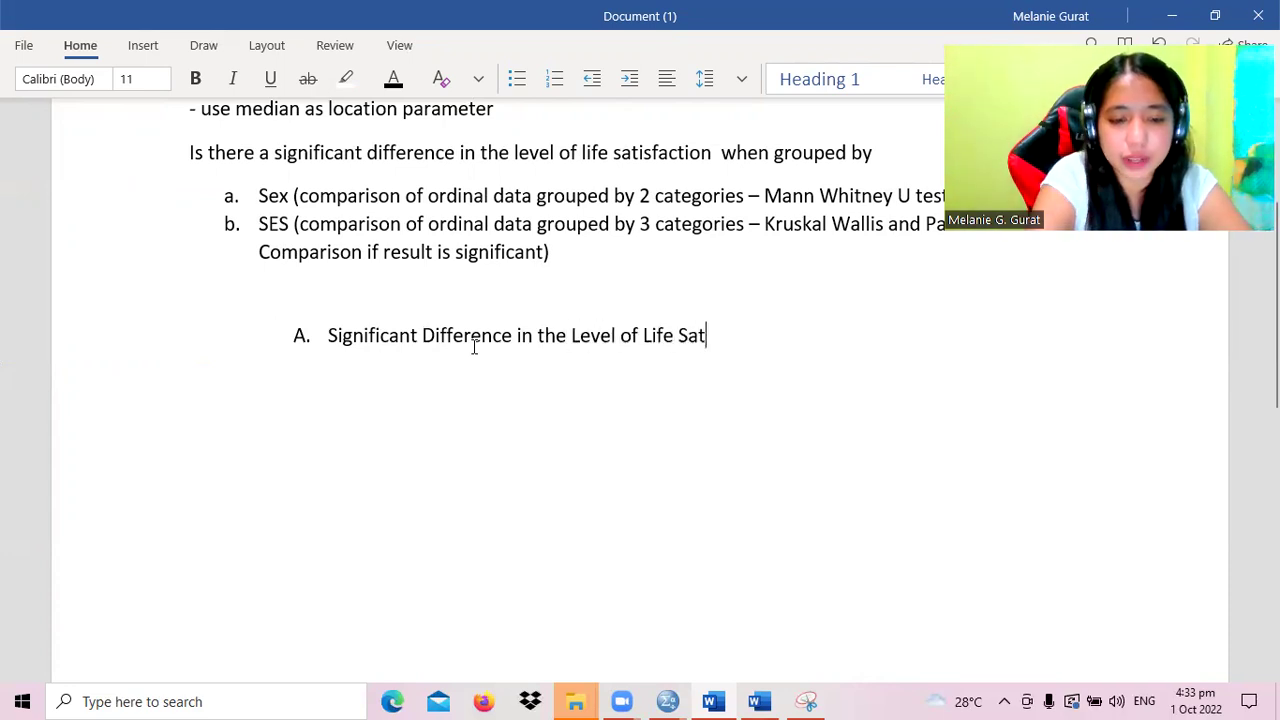
type("isfac")
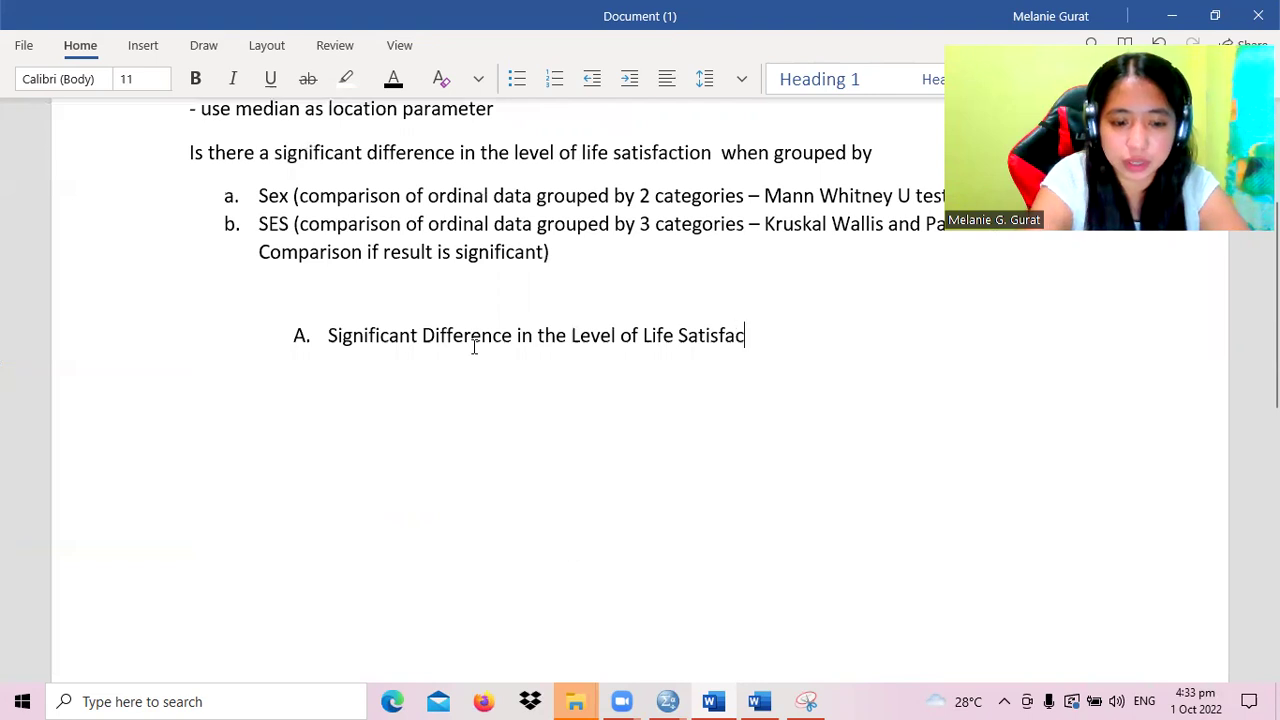
type("tion when ")
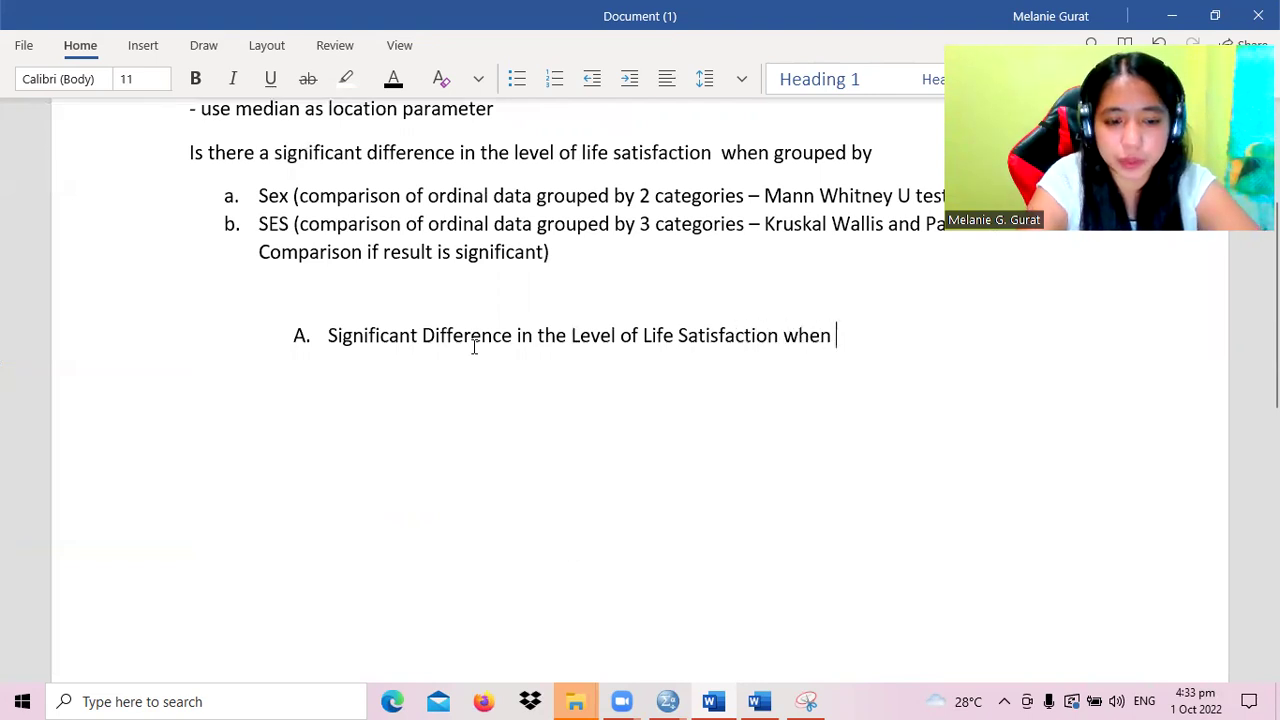
type("grouped ")
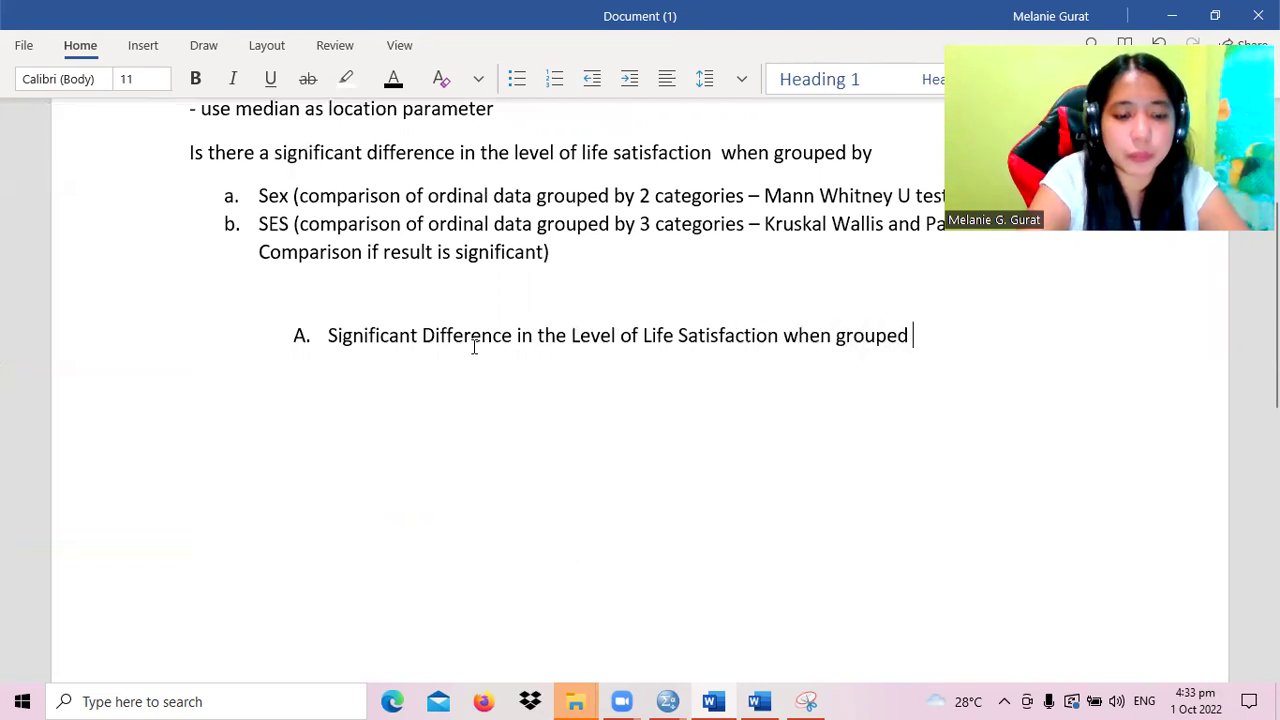
type("by Sex")
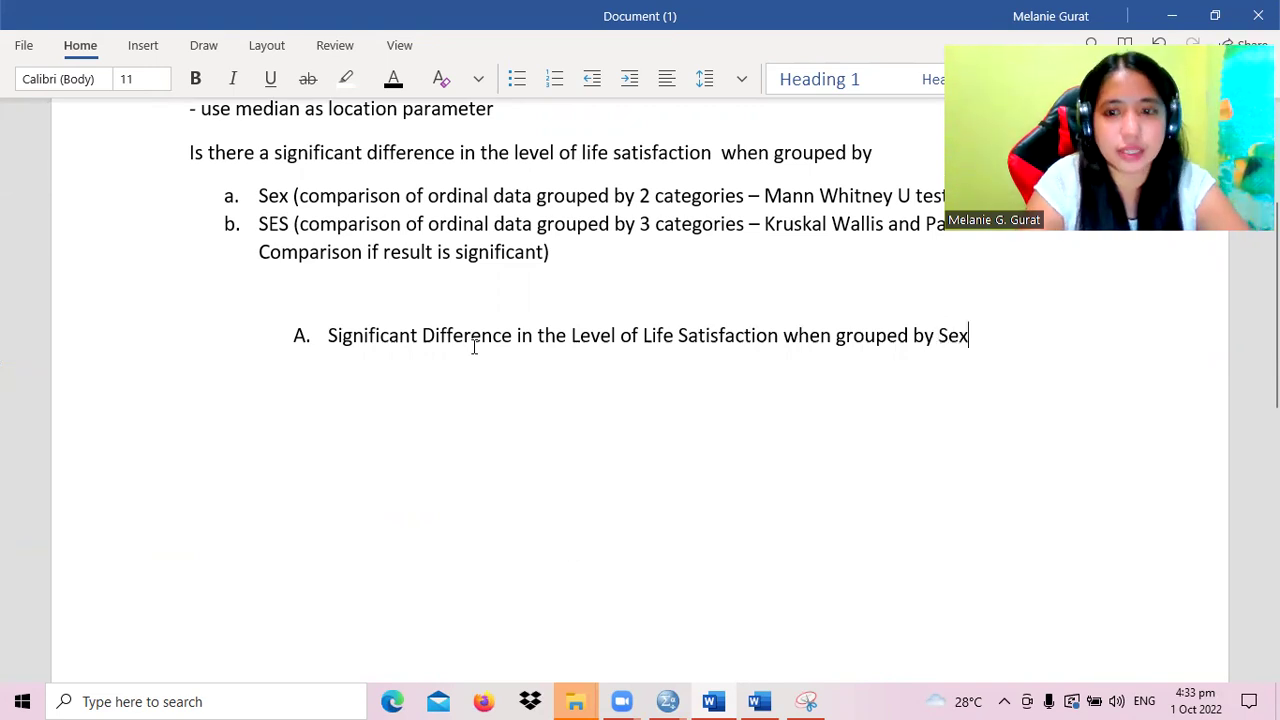
- Duplicate the text of heading A as a new item B directly below it
key("Return")
left_click_drag(328, 336, 958, 333)
key("ctrl+c")
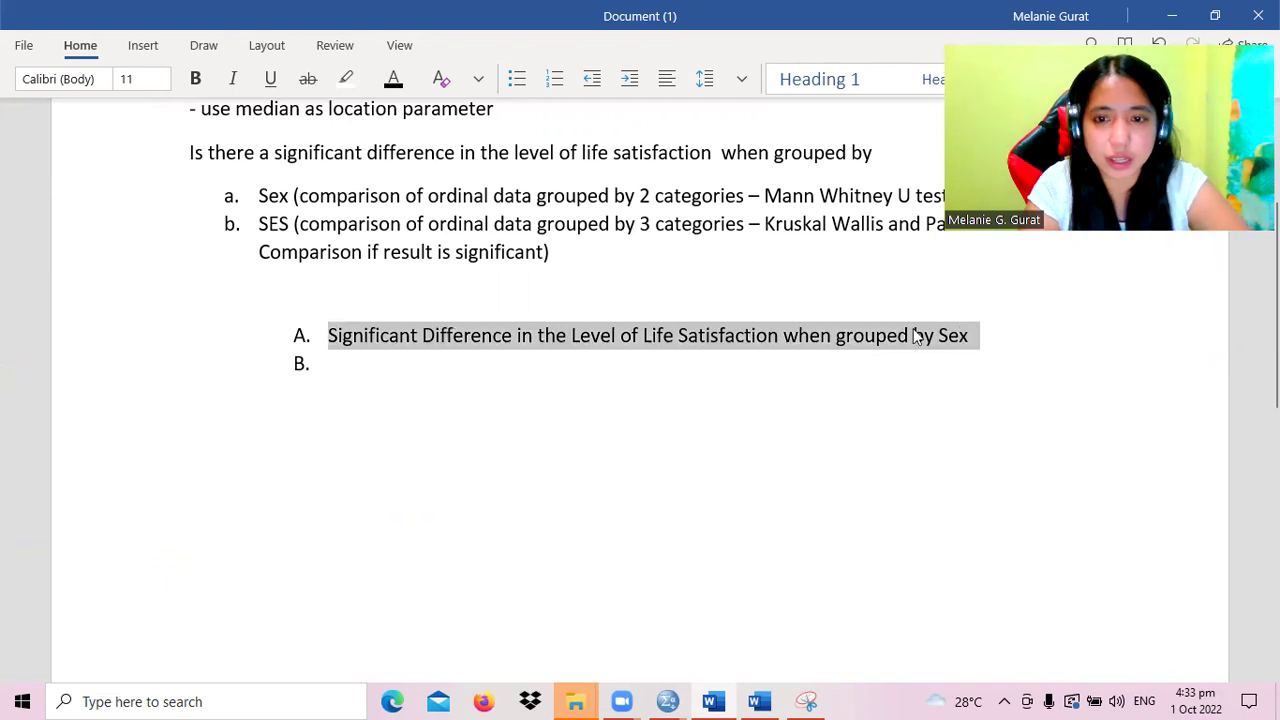
left_click(808, 380)
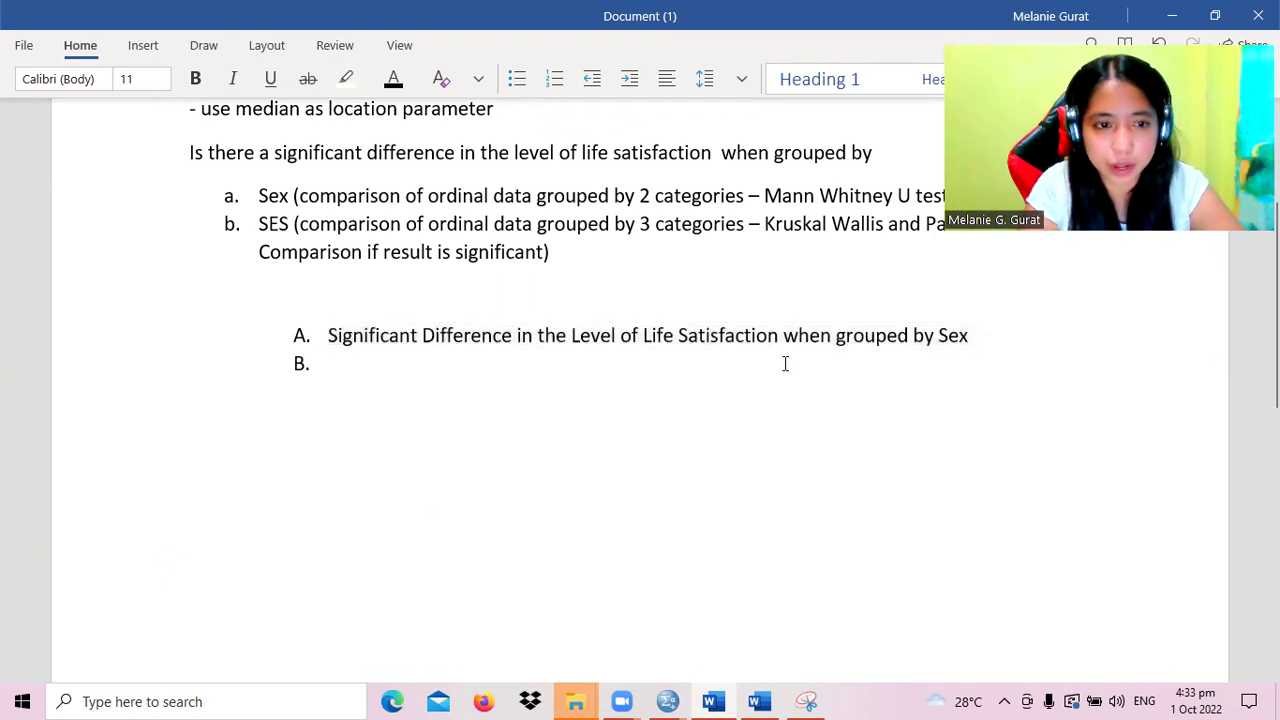
key("ctrl+v")
- Change the grouping in heading B from Sex to "Socio Economic Status" and remove the empty item C
left_click(975, 366)
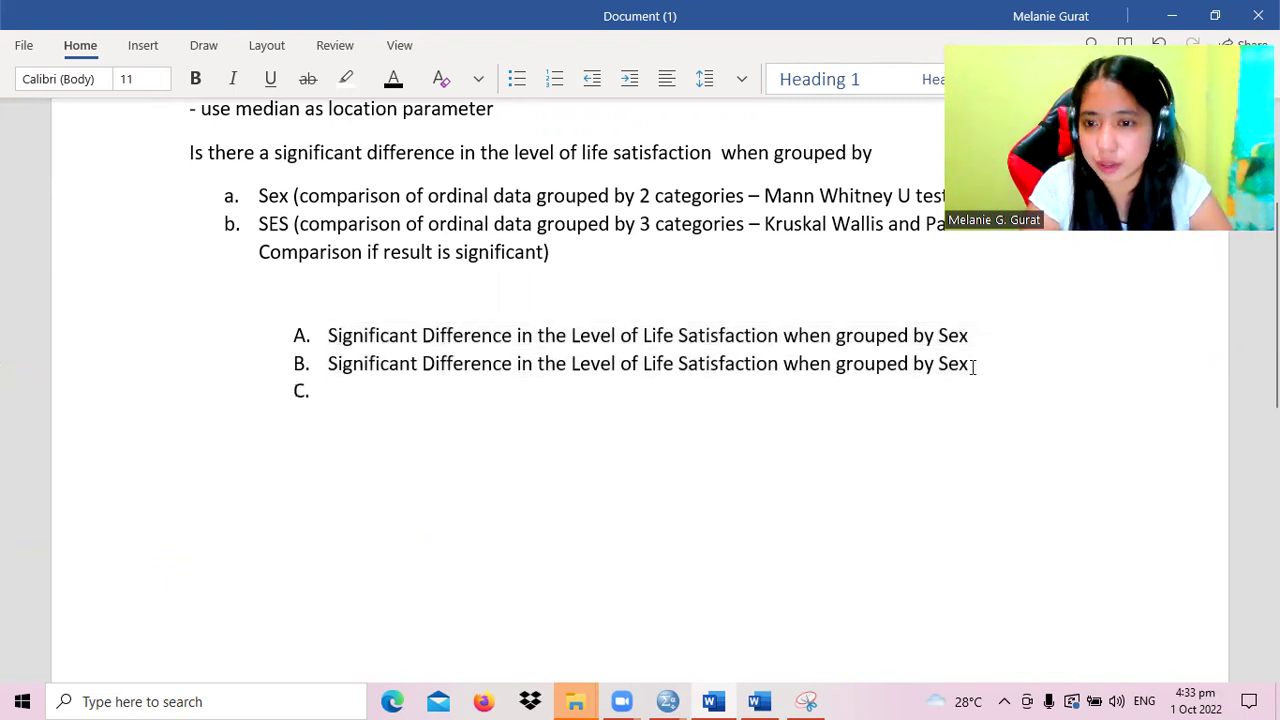
key("BackSpace")
key("BackSpace")
key("BackSpace")
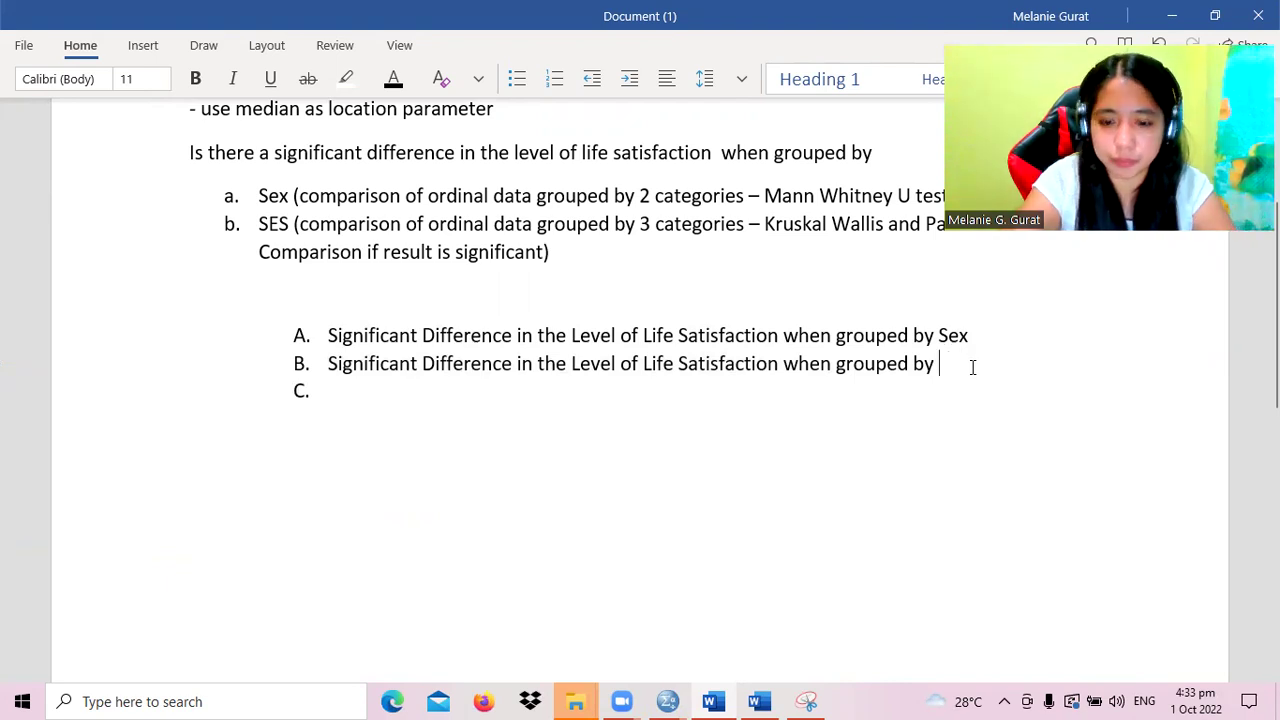
type("So")
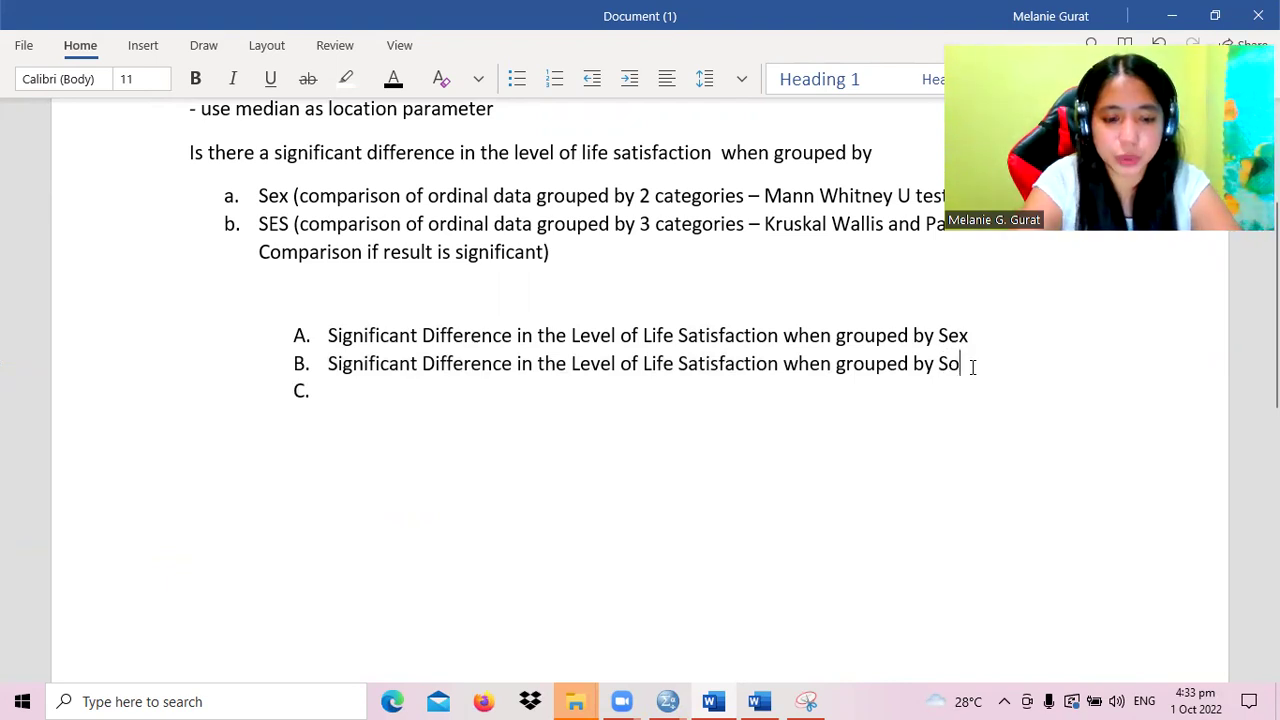
type("cio Econo")
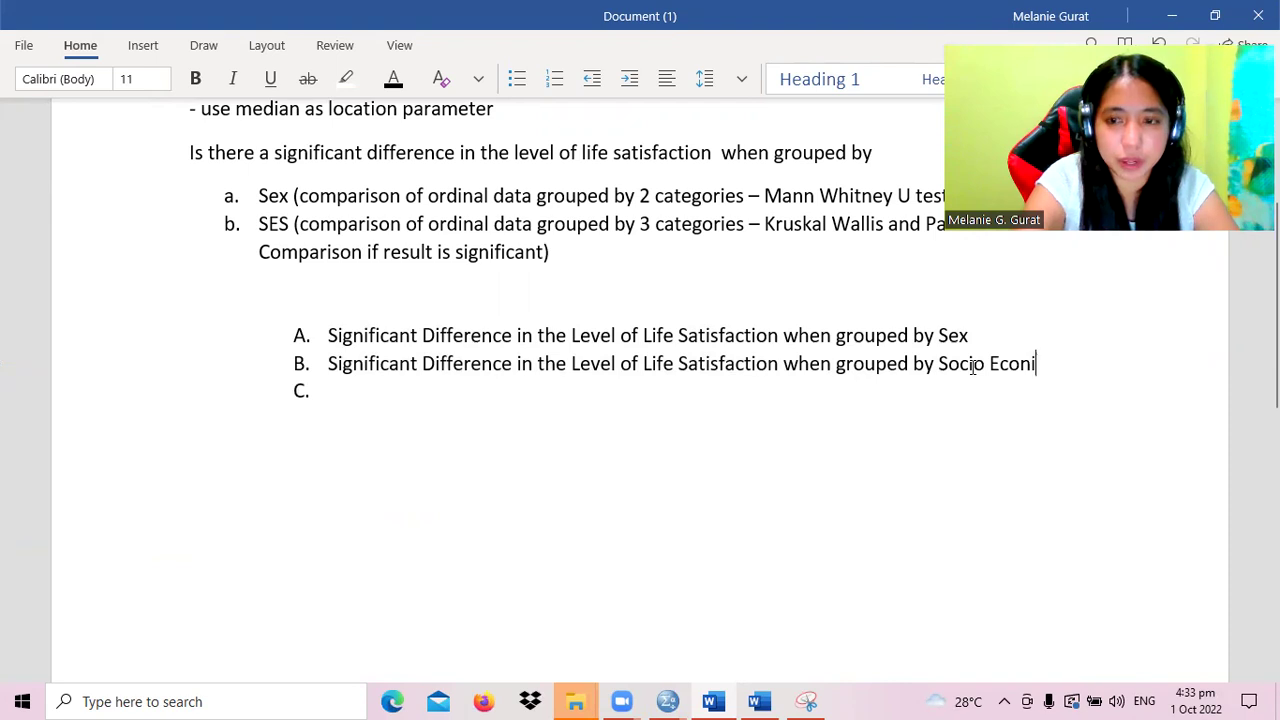
type("mic St")
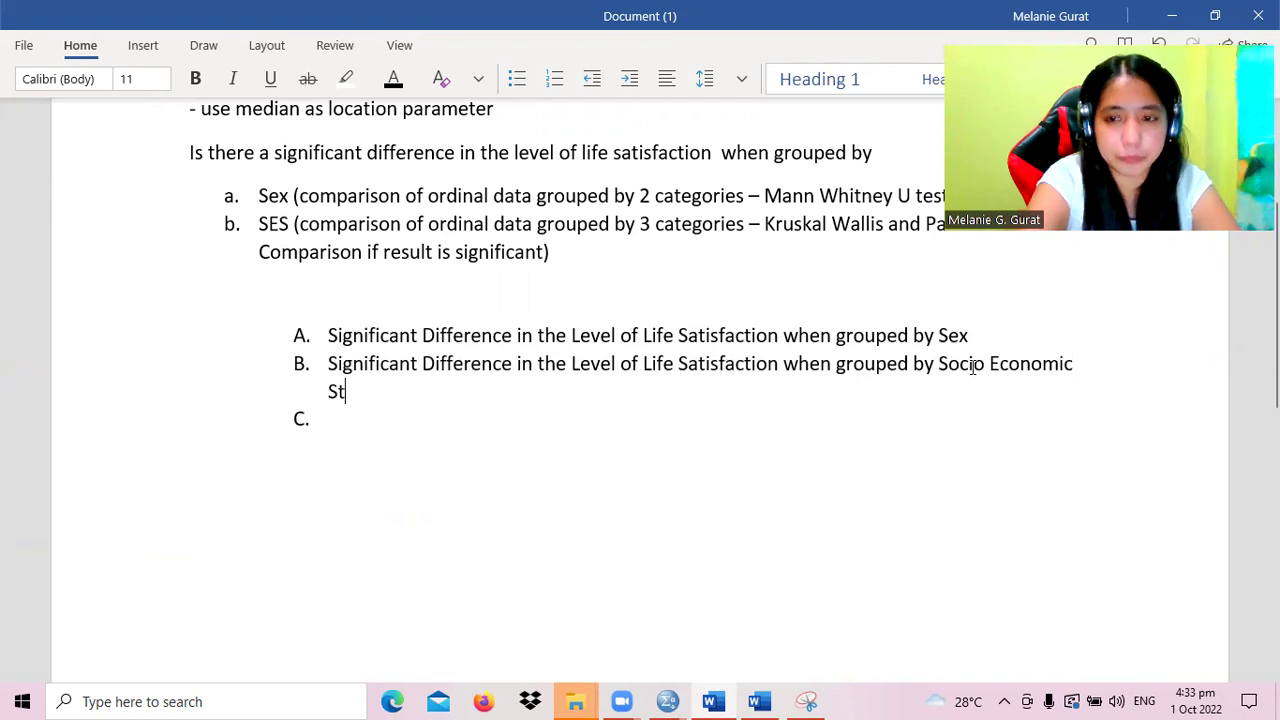
type("atust")
key("BackSpace")
key("Down")
key("BackSpace")
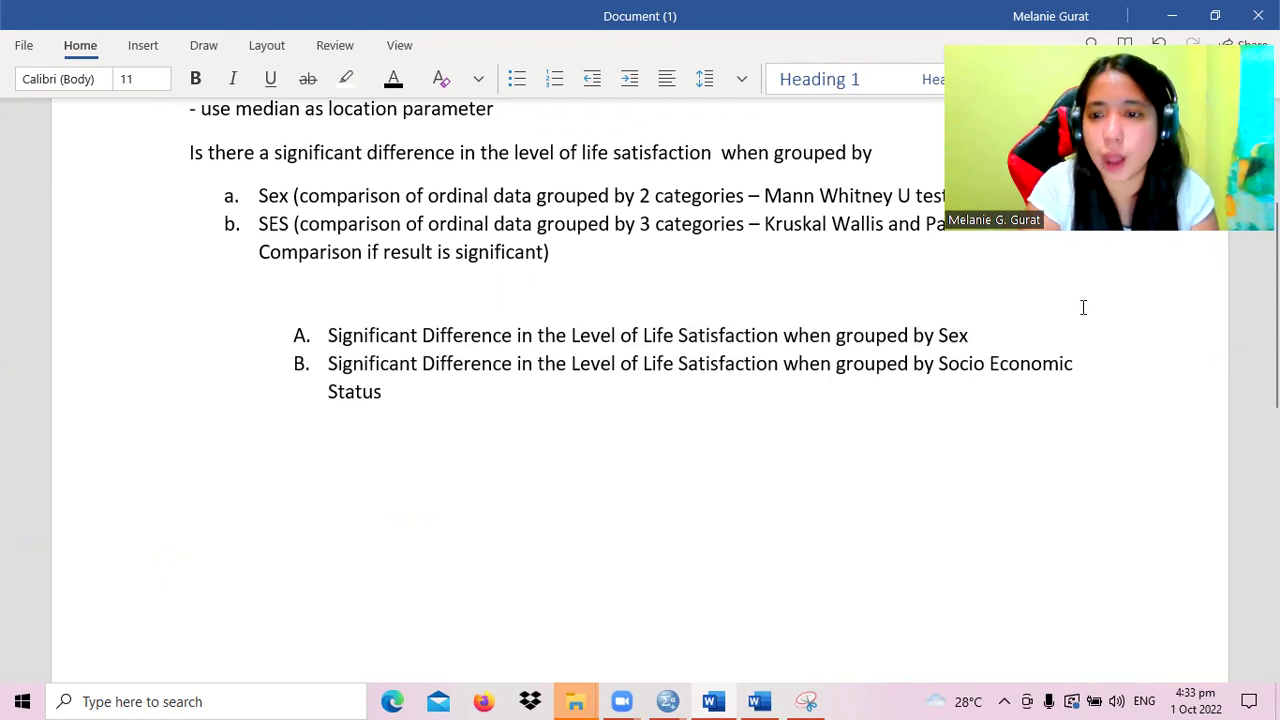
- Insert a blank unlettered line between headings A and B
left_click(1032, 334)
key("Return")
key("BackSpace")
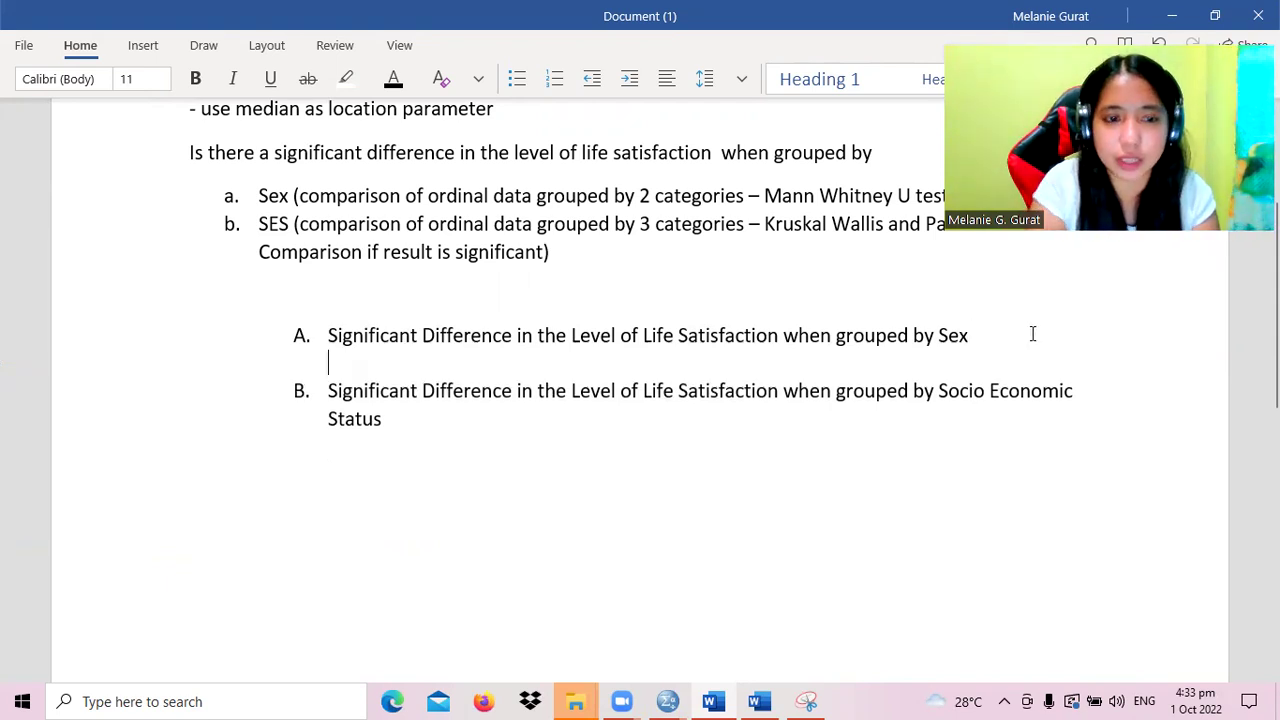
- Switch to "data 2 life satisfaction.sav" in SPSS and open the legacy nonparametric test for 2 independent samples
mouse_move(676, 700)
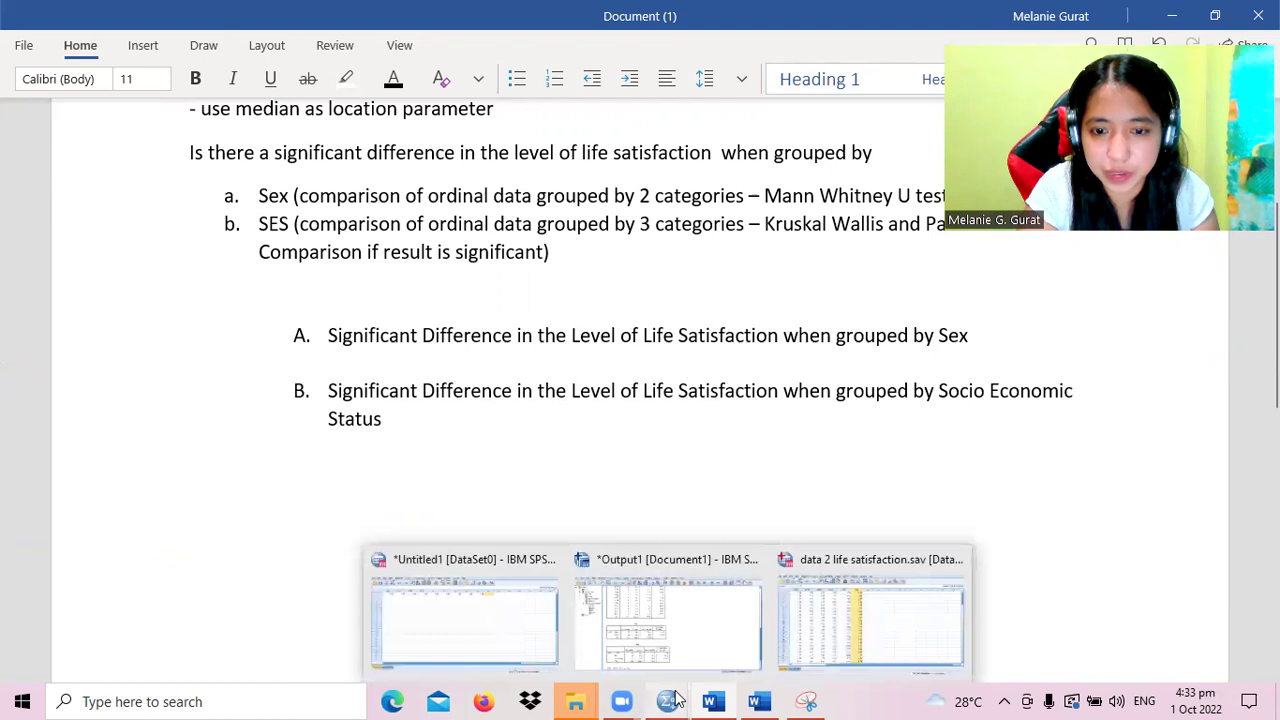
left_click(836, 606)
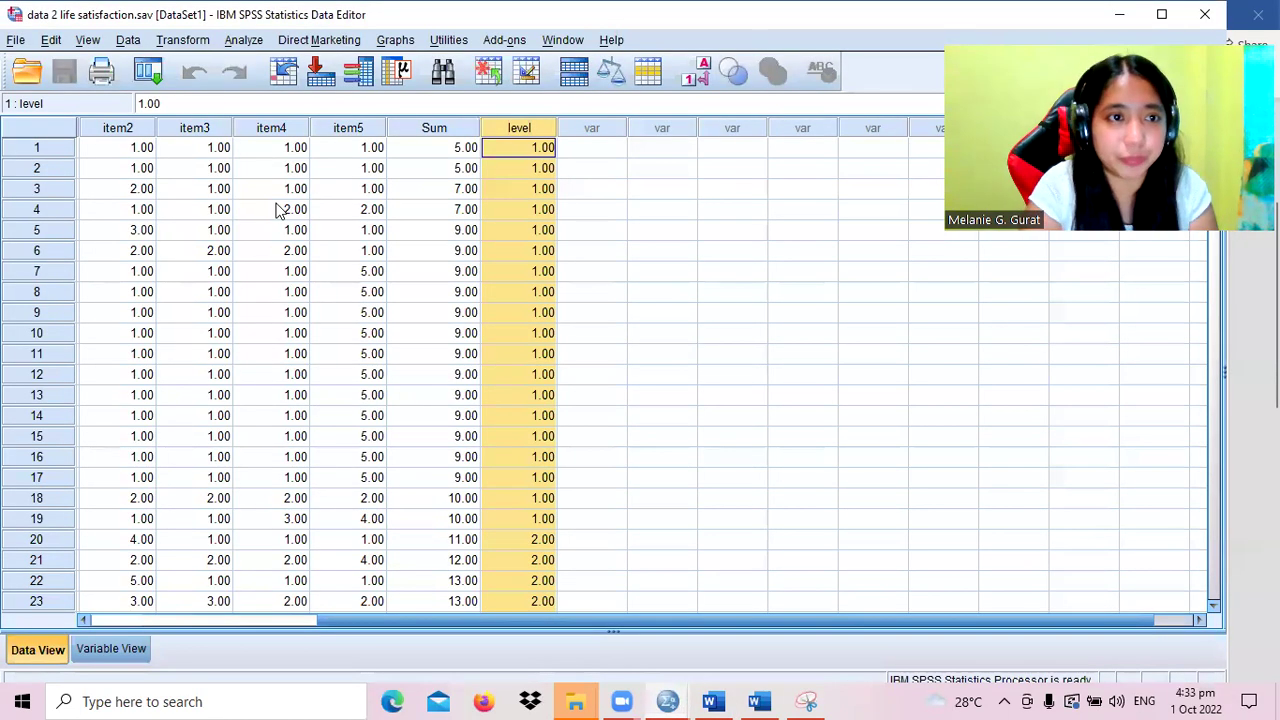
left_click(249, 47)
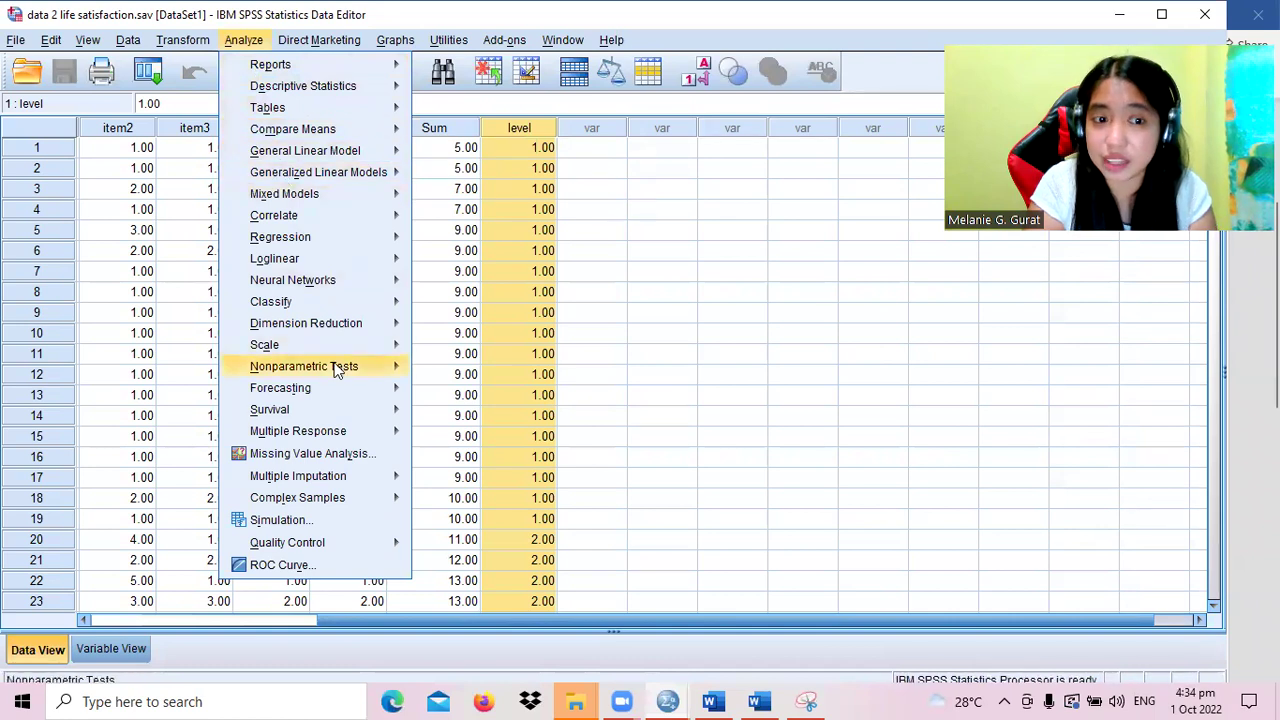
mouse_move(336, 368)
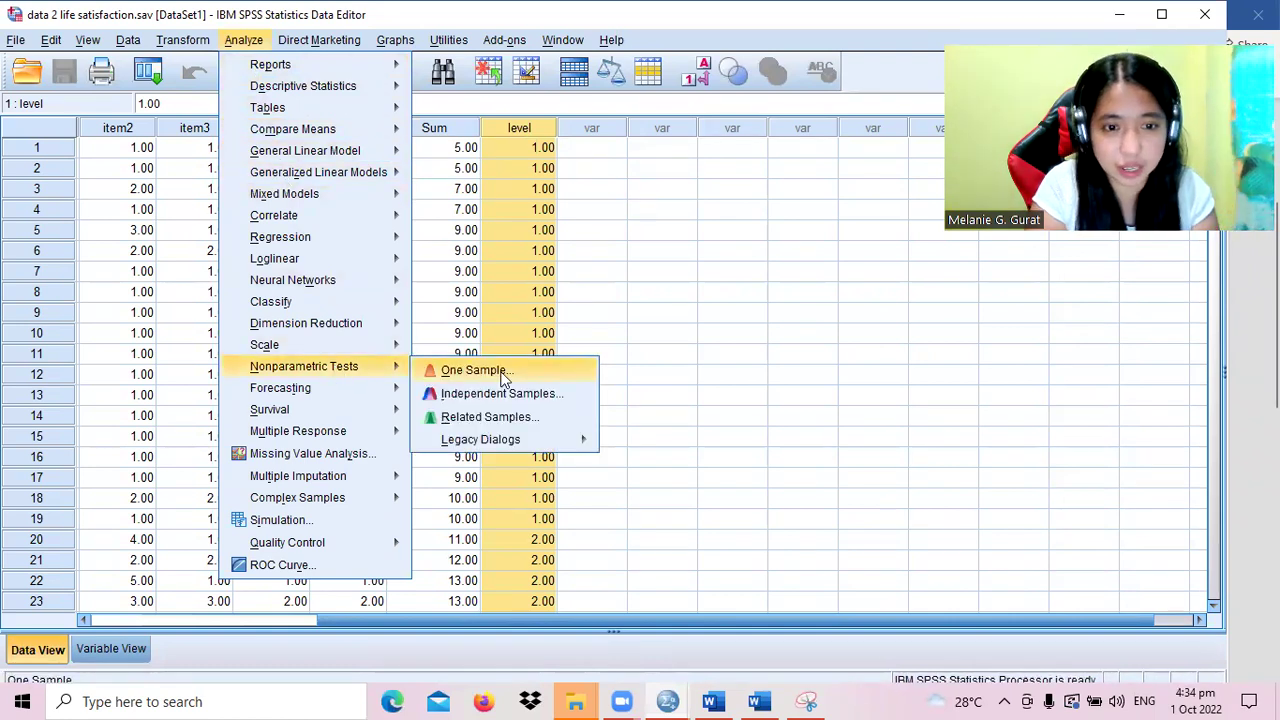
mouse_move(542, 439)
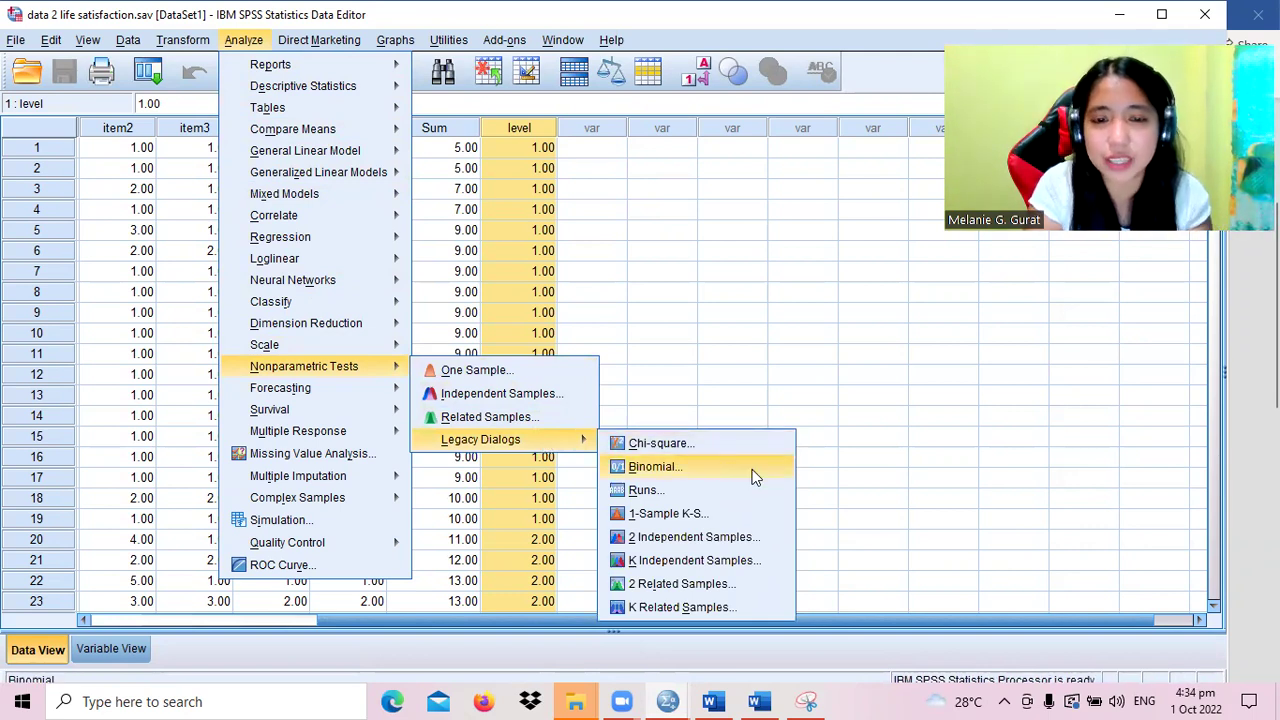
left_click(774, 538)
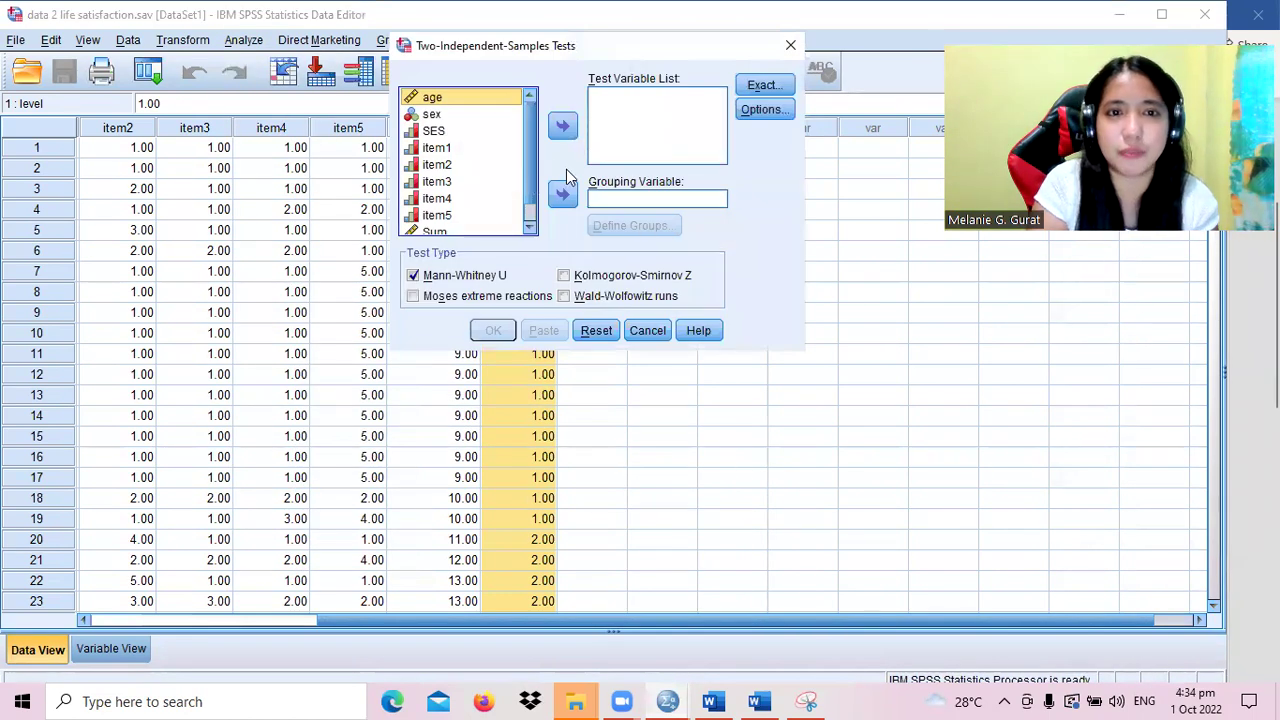
- Assign level as the test variable and sex as the grouping variable
scroll(534, 135, "down", 1)
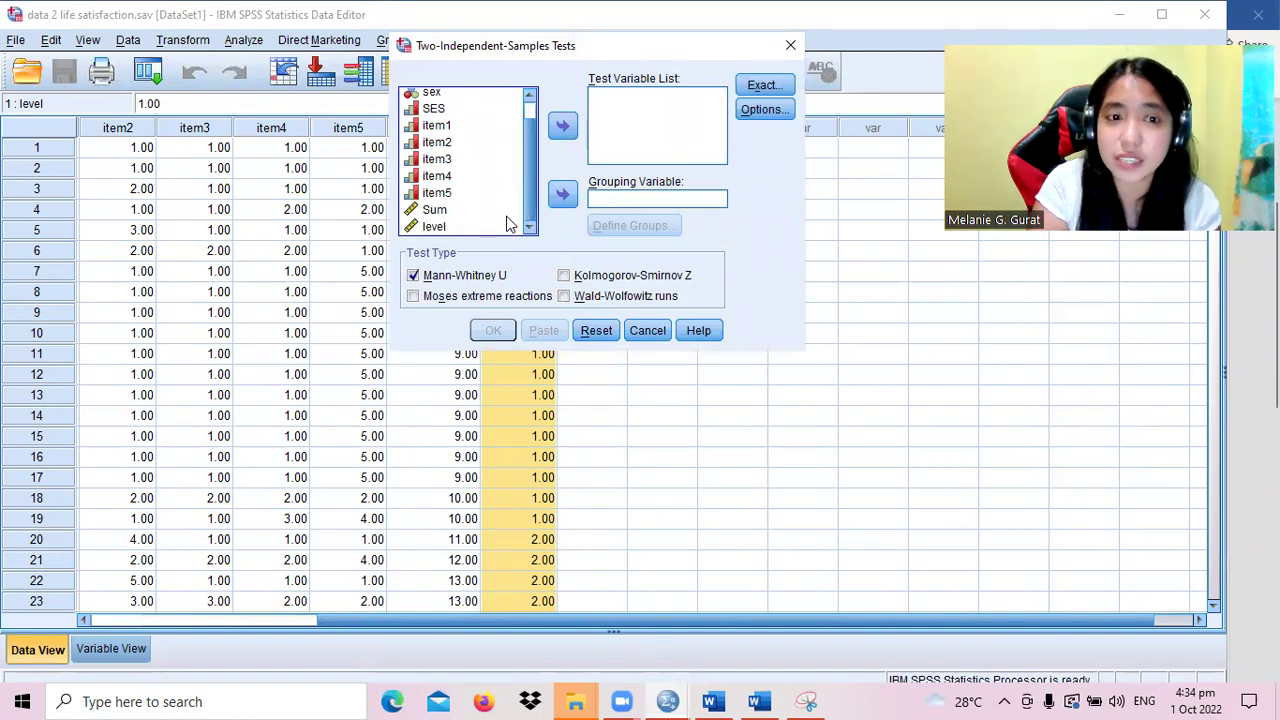
left_click(450, 228)
left_click(566, 127)
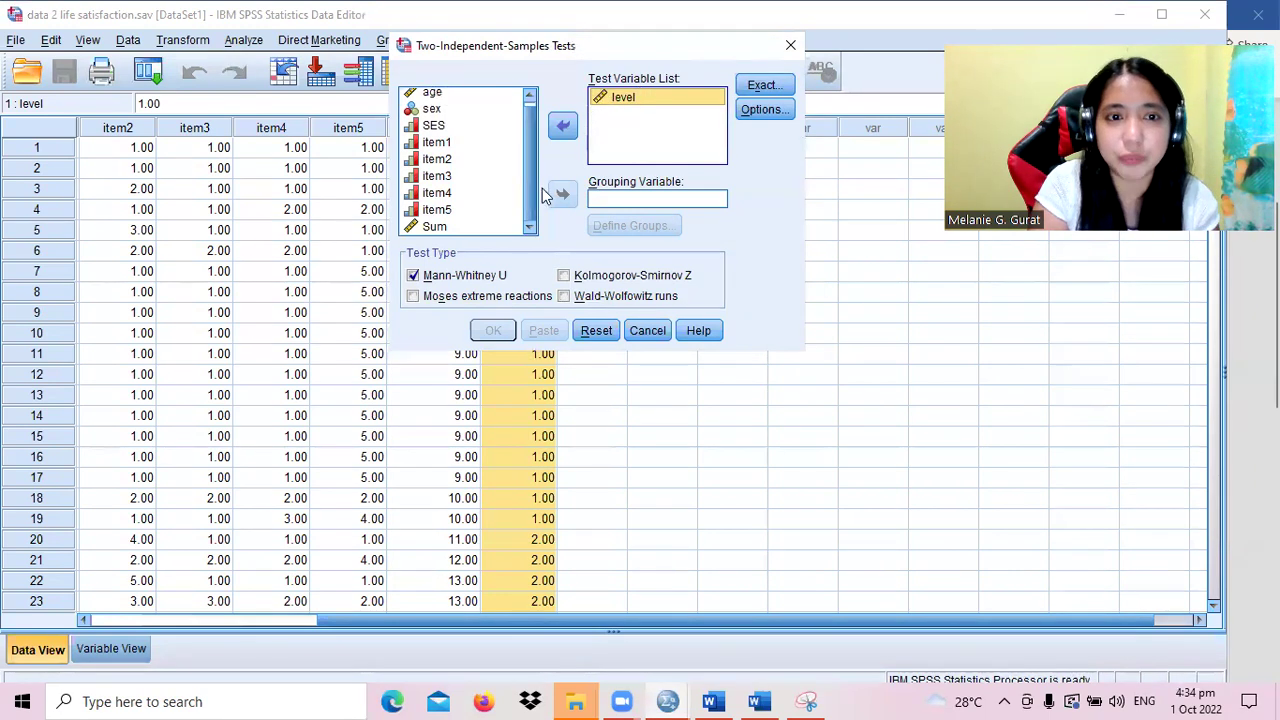
scroll(527, 131, "up", 1)
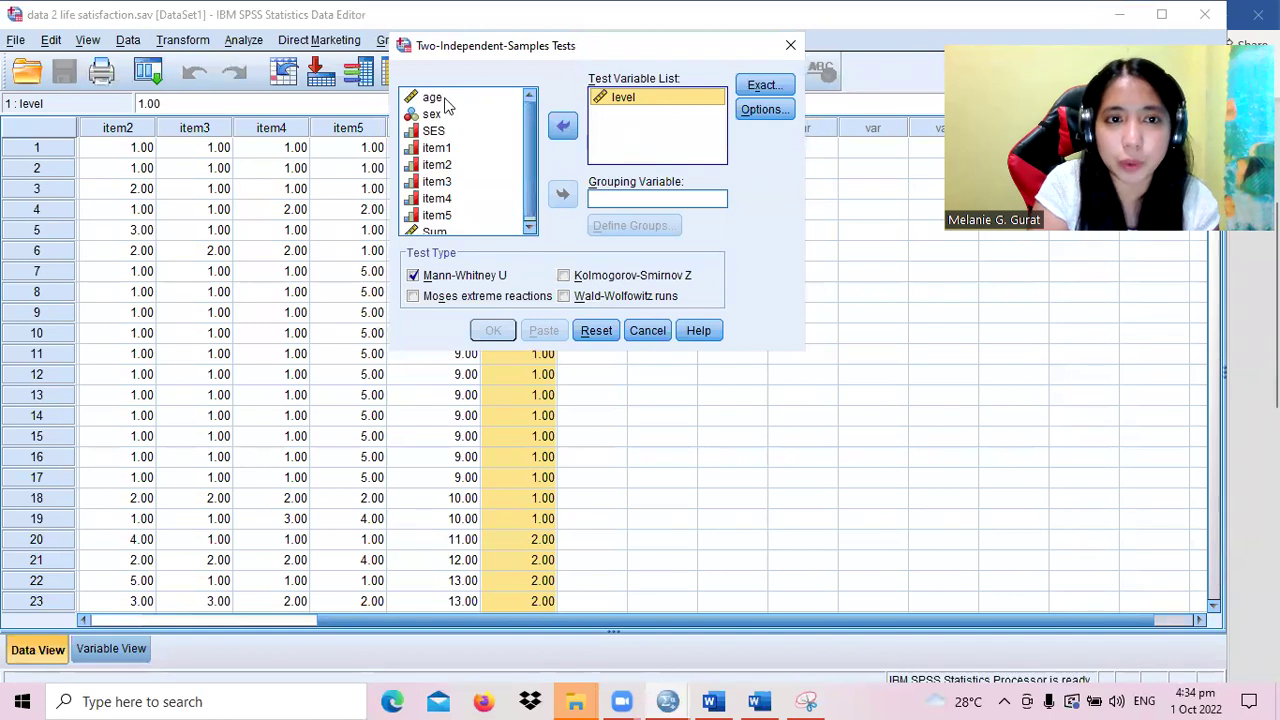
left_click(431, 115)
left_click(562, 196)
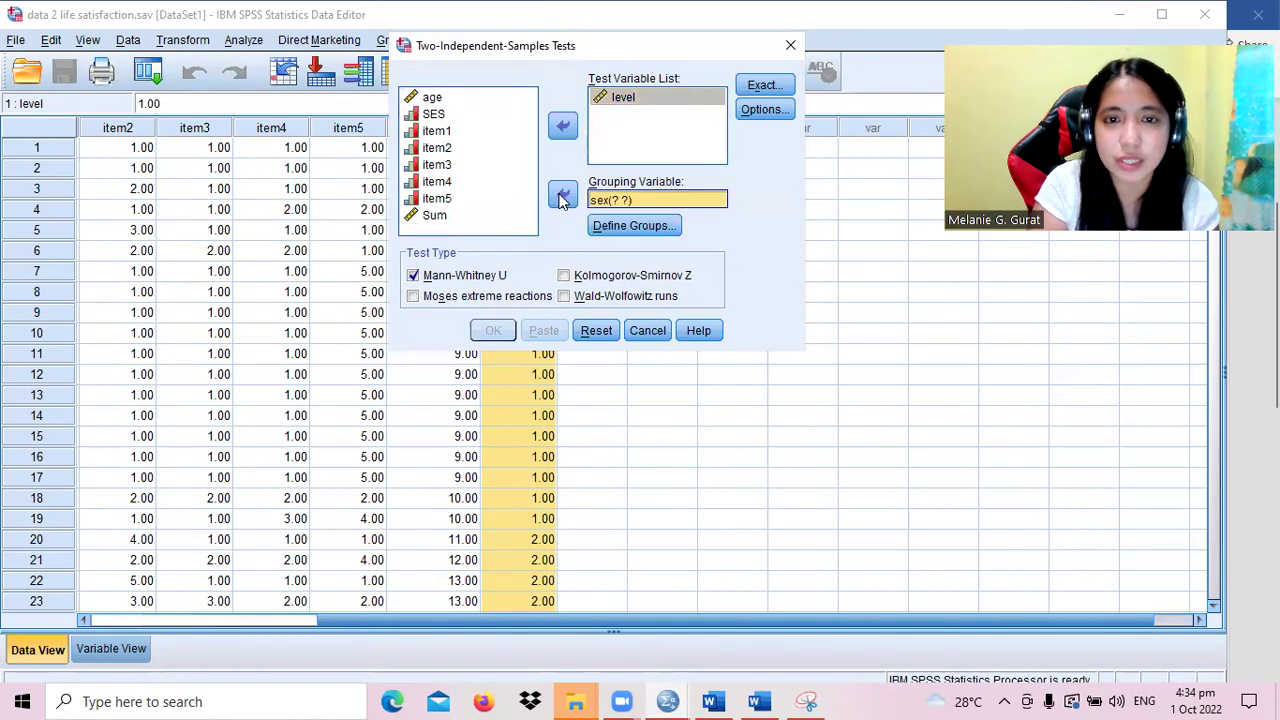
- Define the sex groups as 1 and 2 and run the Mann-Whitney U test
left_click(631, 226)
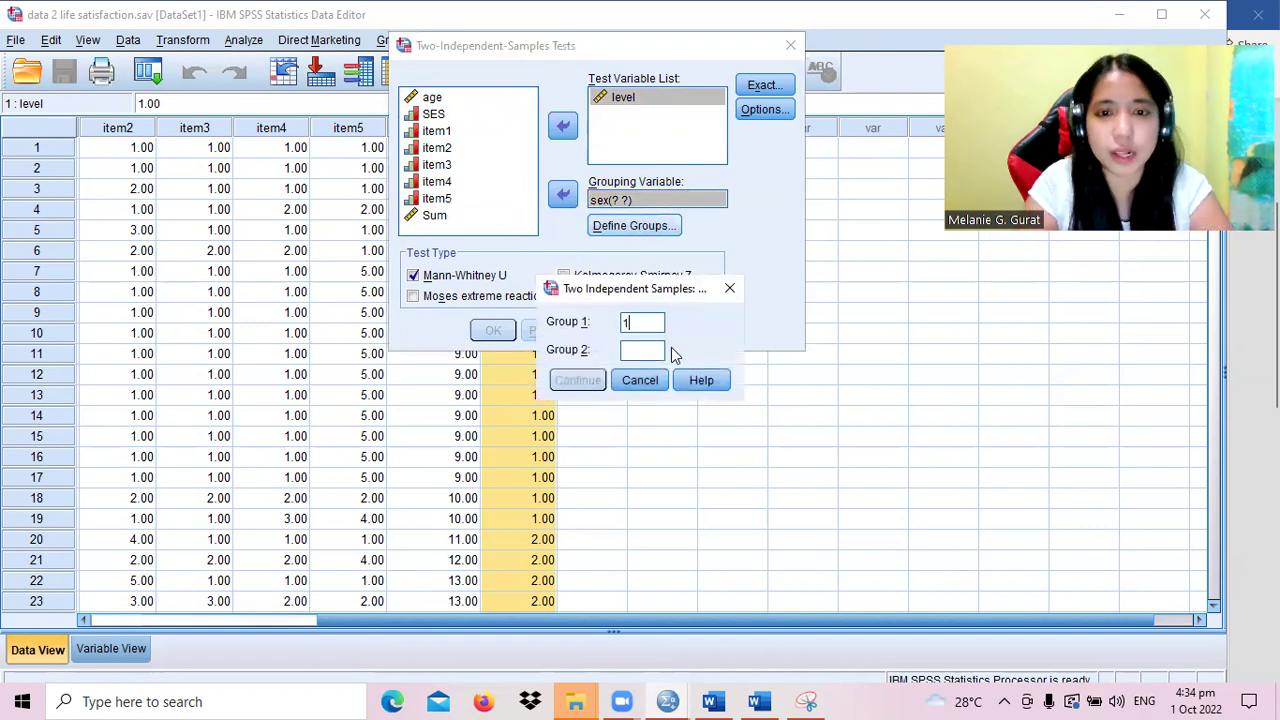
key("Tab")
type("2")
left_click(577, 380)
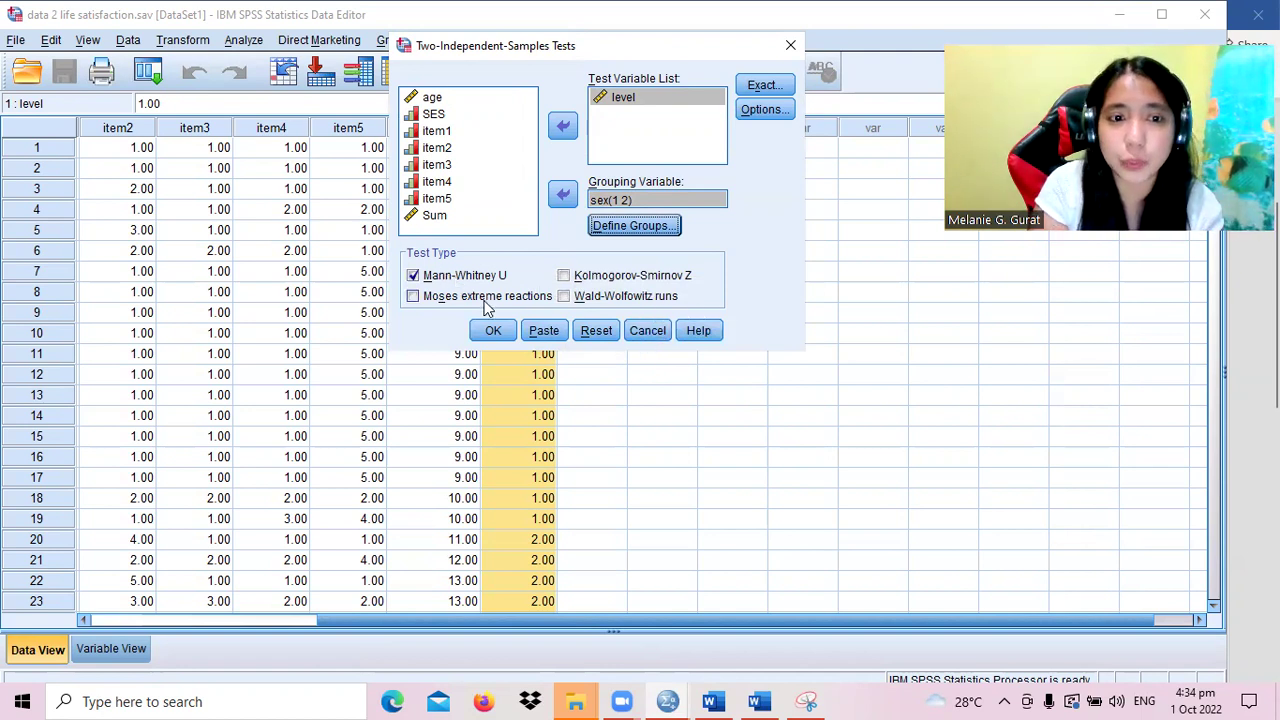
left_click(494, 331)
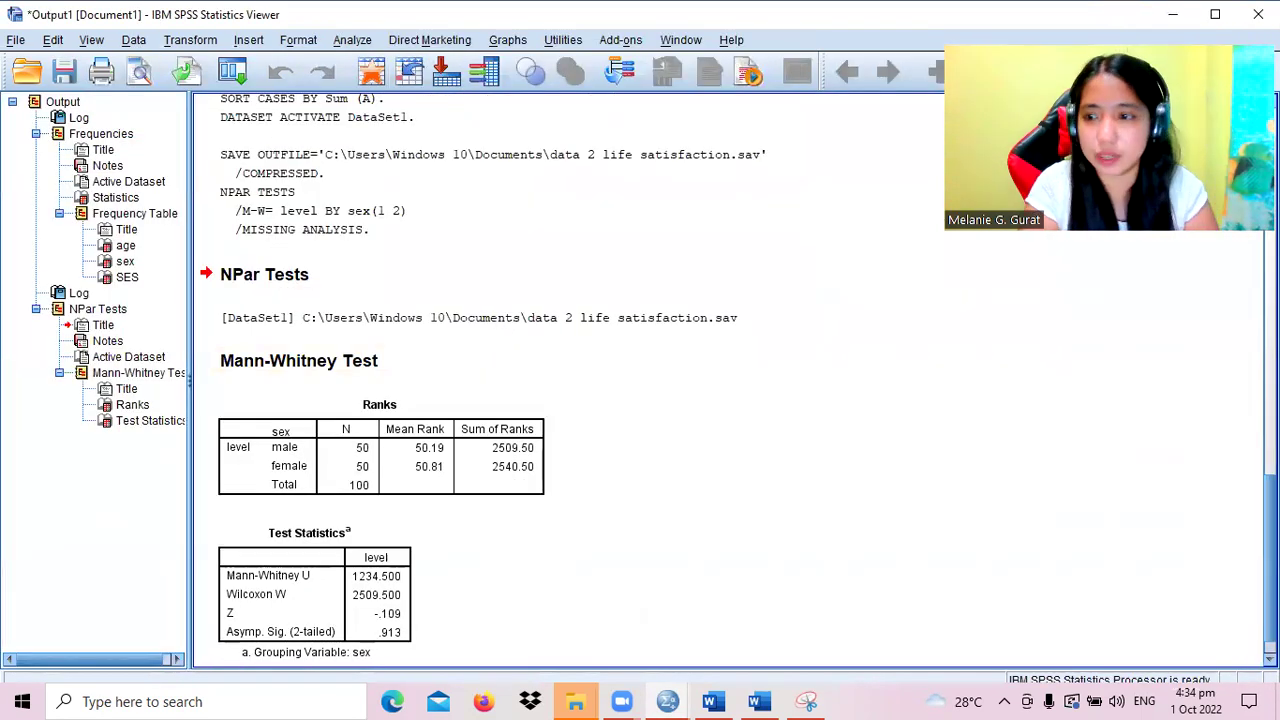
- Try to paste the Mann-Whitney Ranks and Test Statistics tables from the SPSS output under heading A in Word
left_click(345, 466)
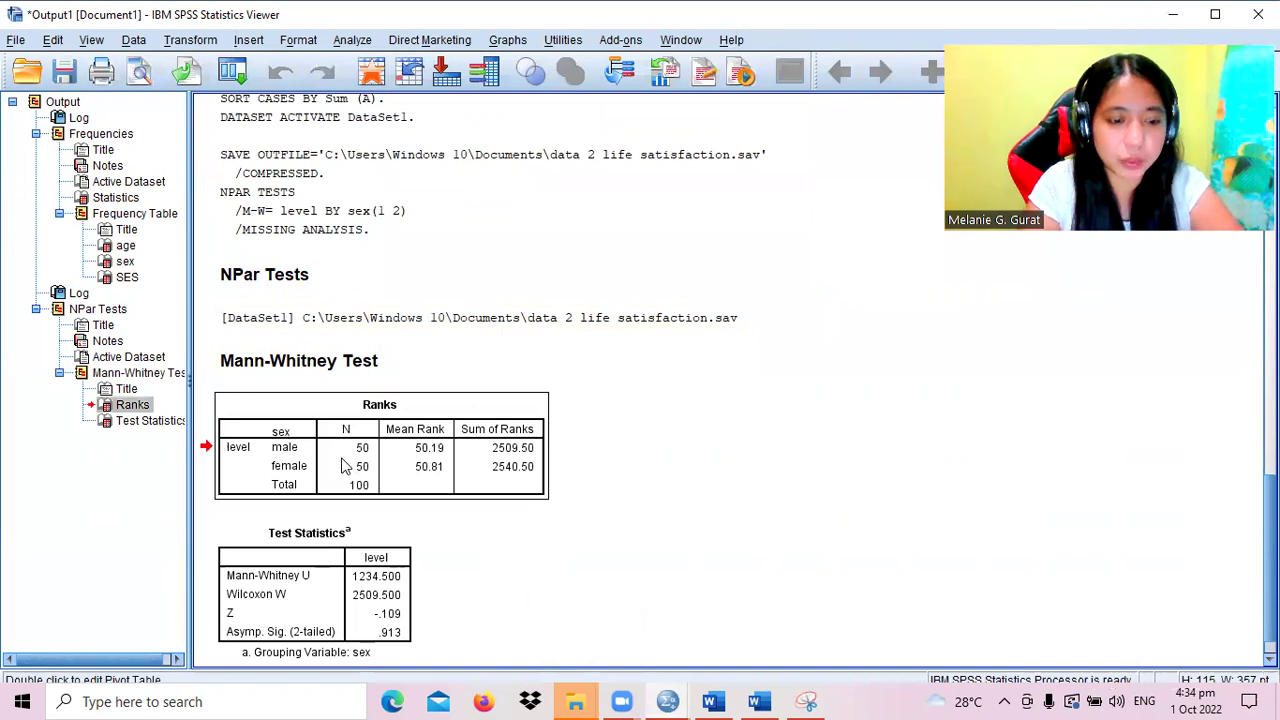
left_click(322, 580)
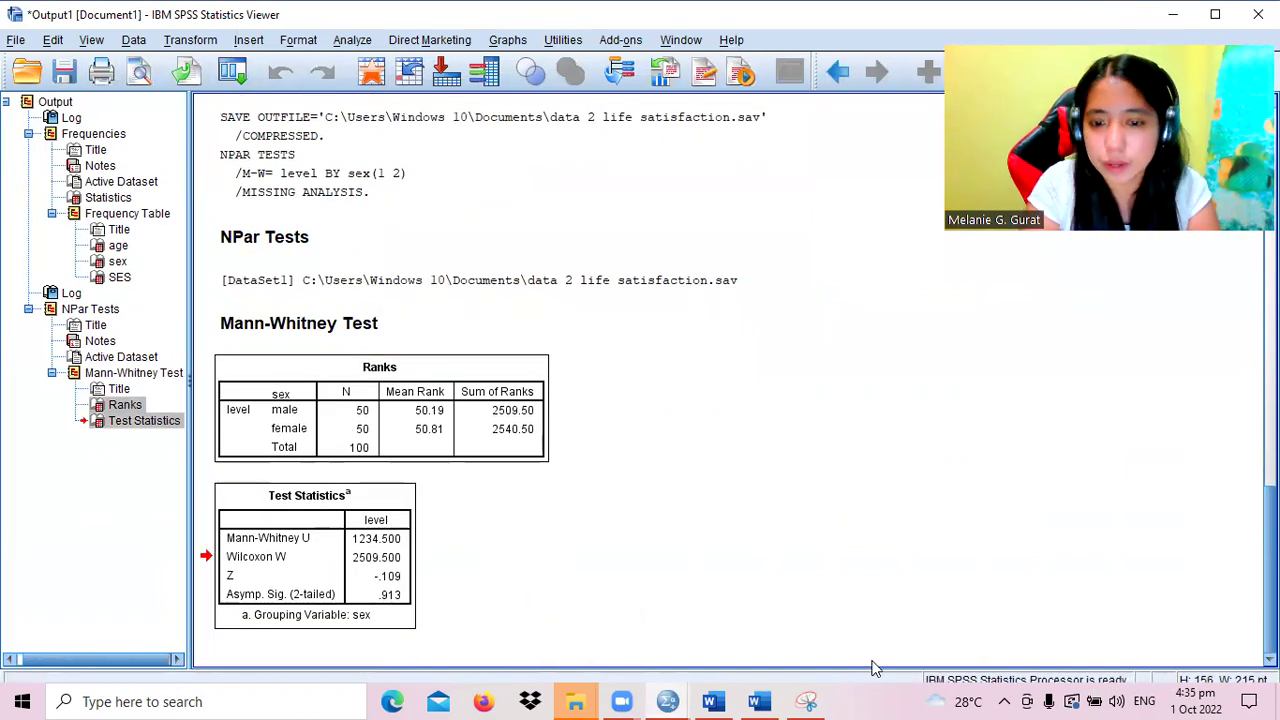
left_click(762, 701)
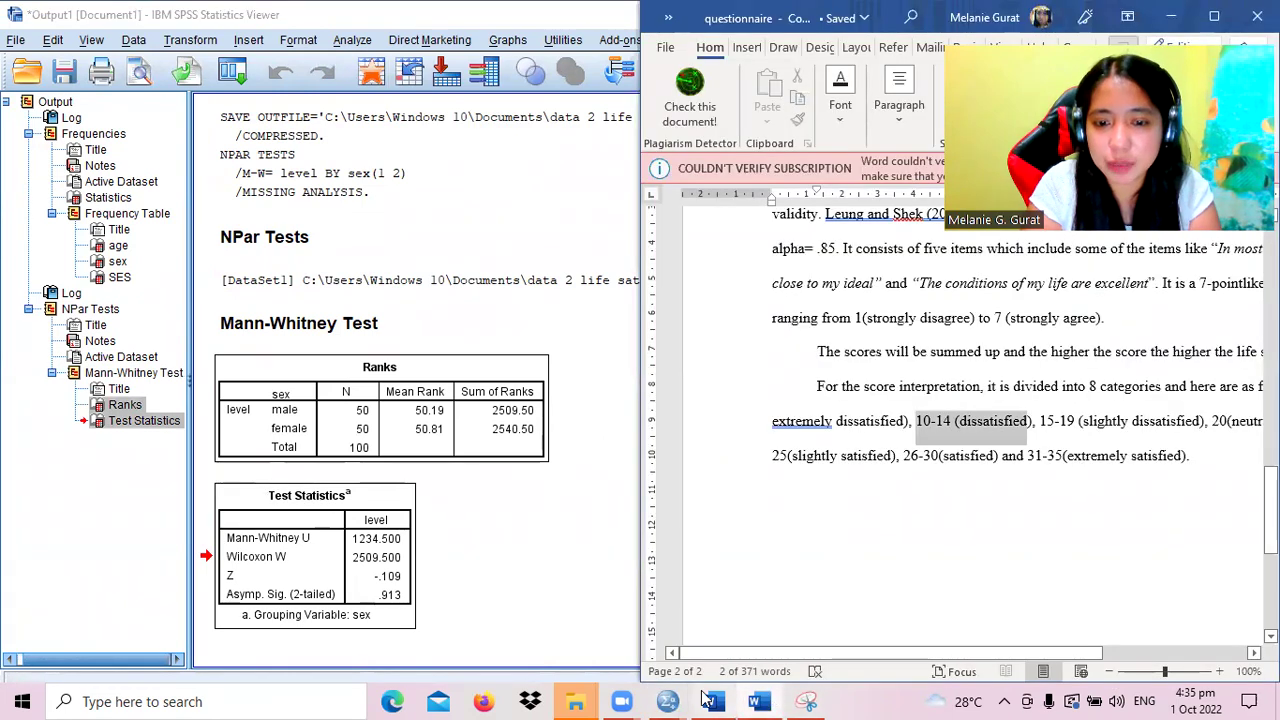
left_click(770, 701)
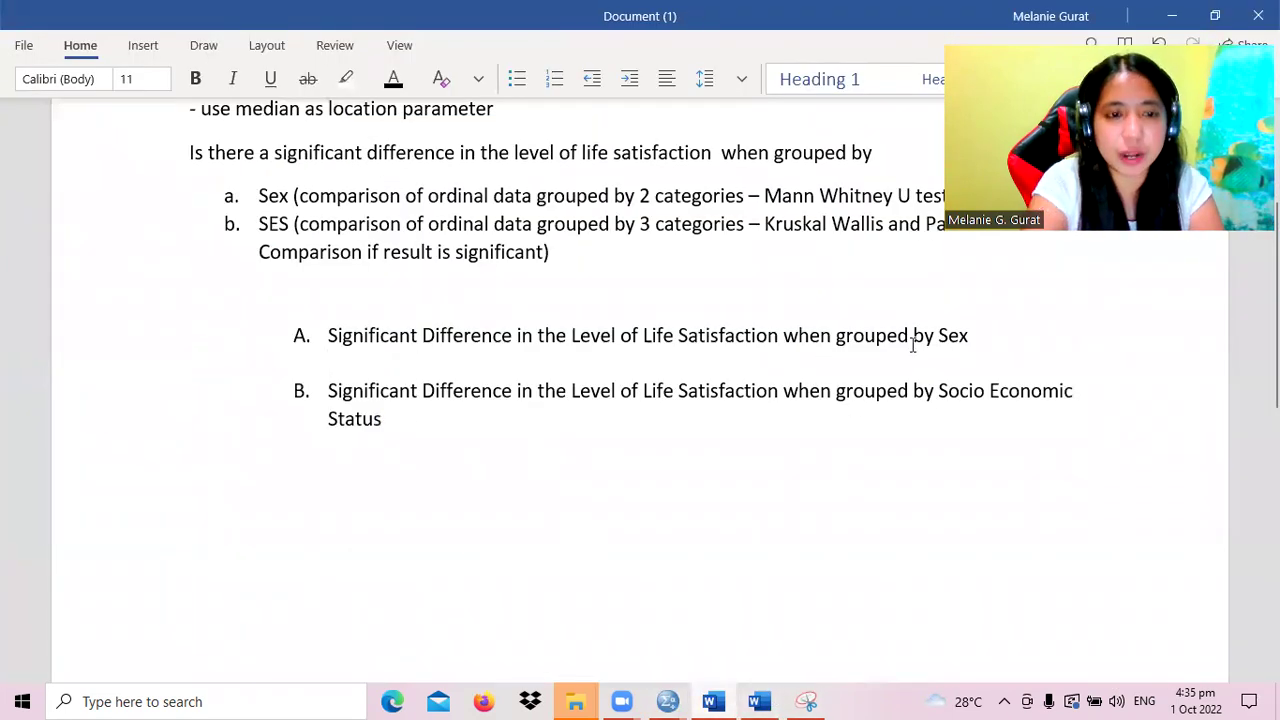
key("ctrl+v")
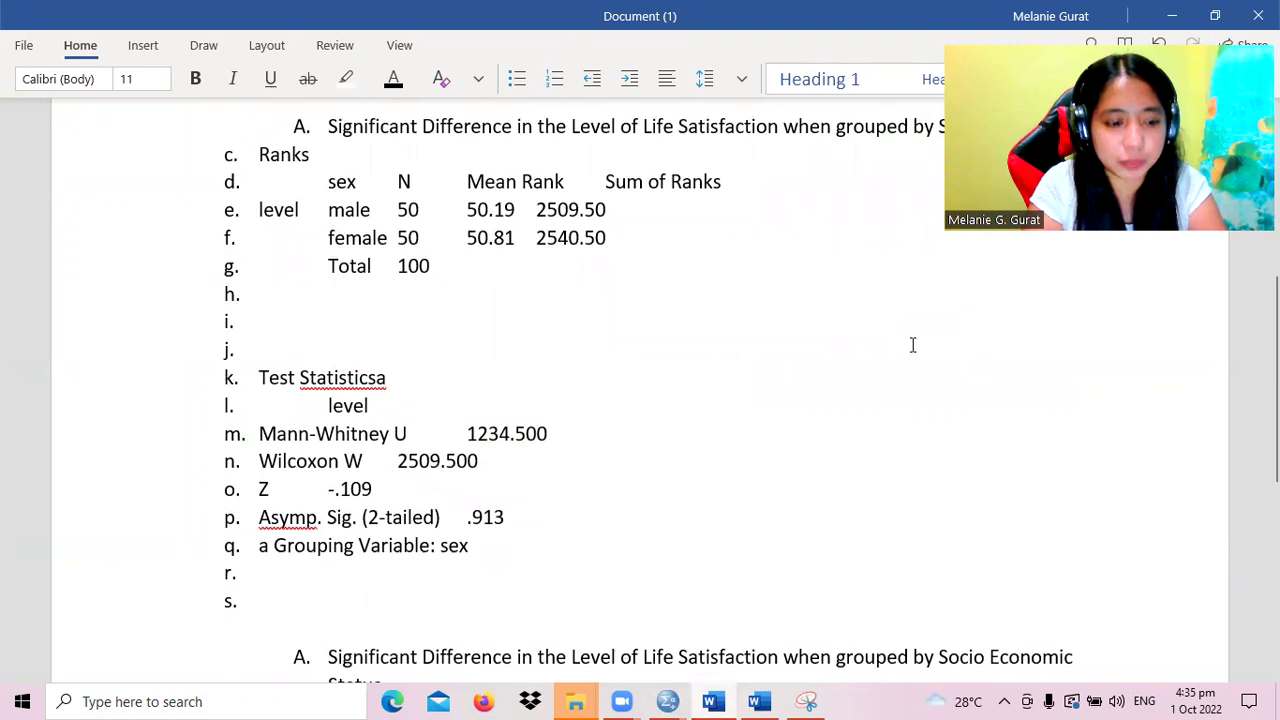
key("ctrl+z")
- Add a blank line under heading A and copy the selected Ranks and Test Statistics tables again from the SPSS output
key("Return")
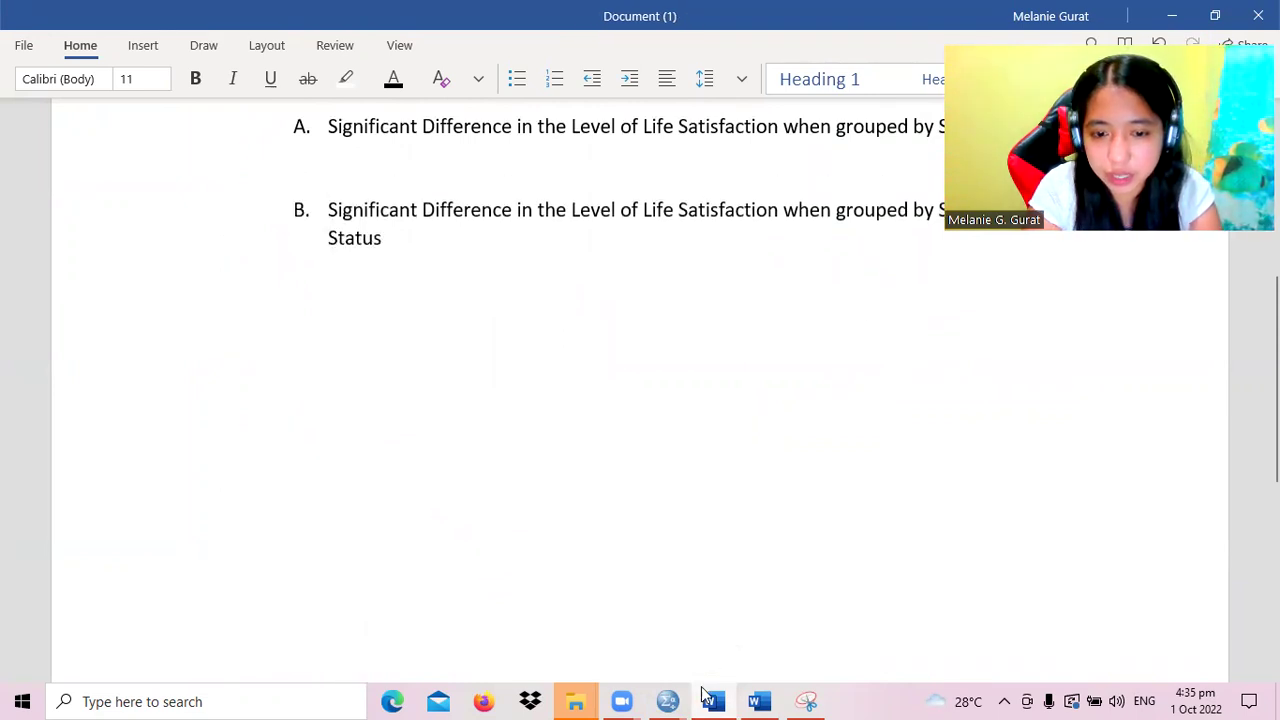
mouse_move(689, 700)
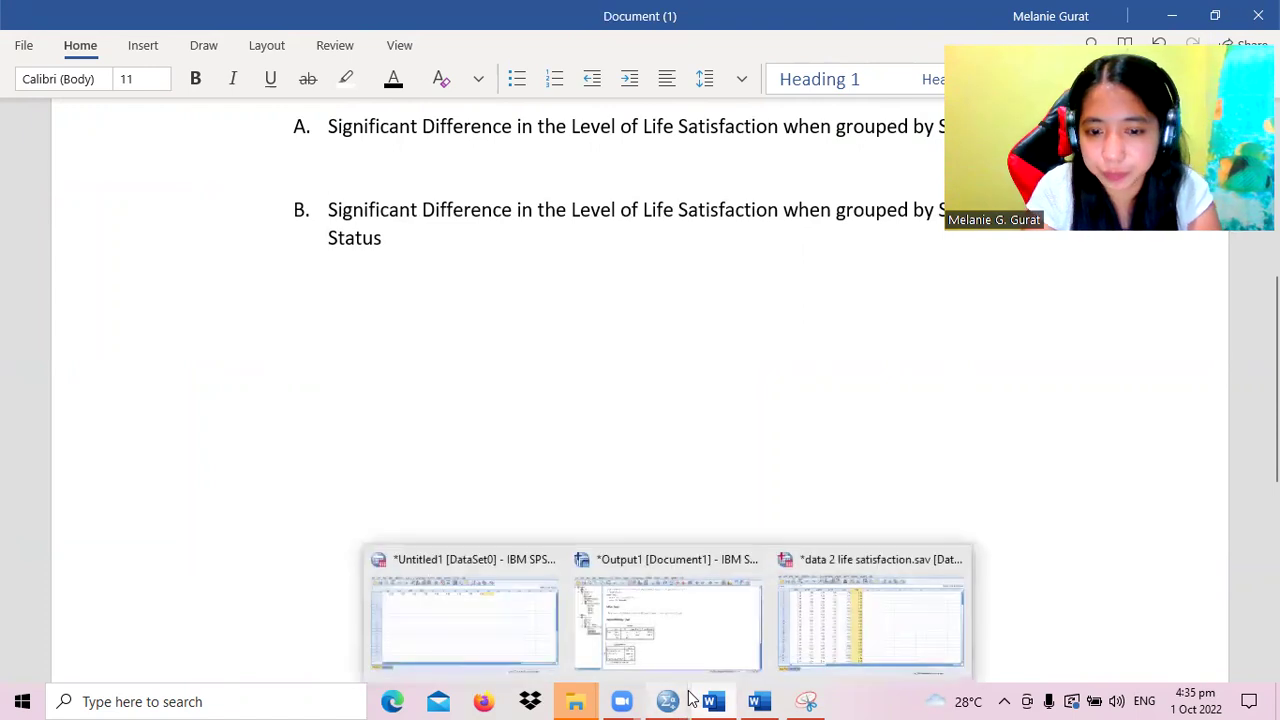
left_click(643, 638)
right_click(356, 425)
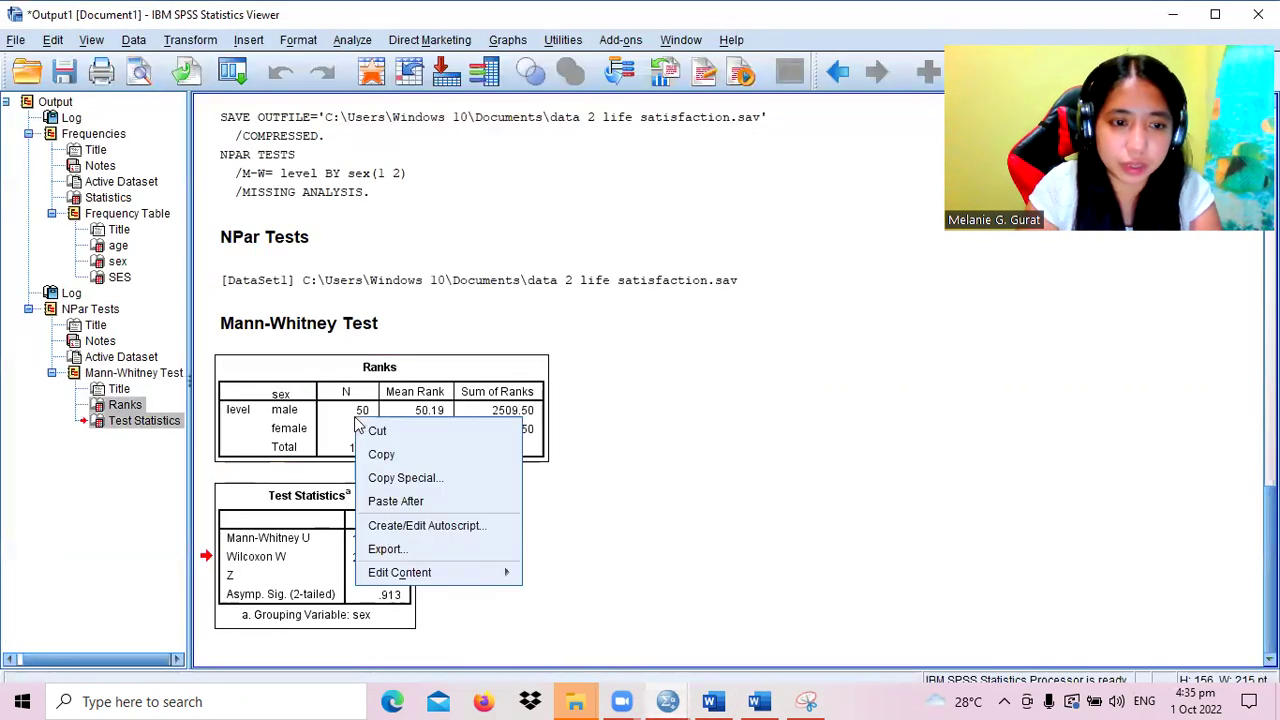
left_click(383, 455)
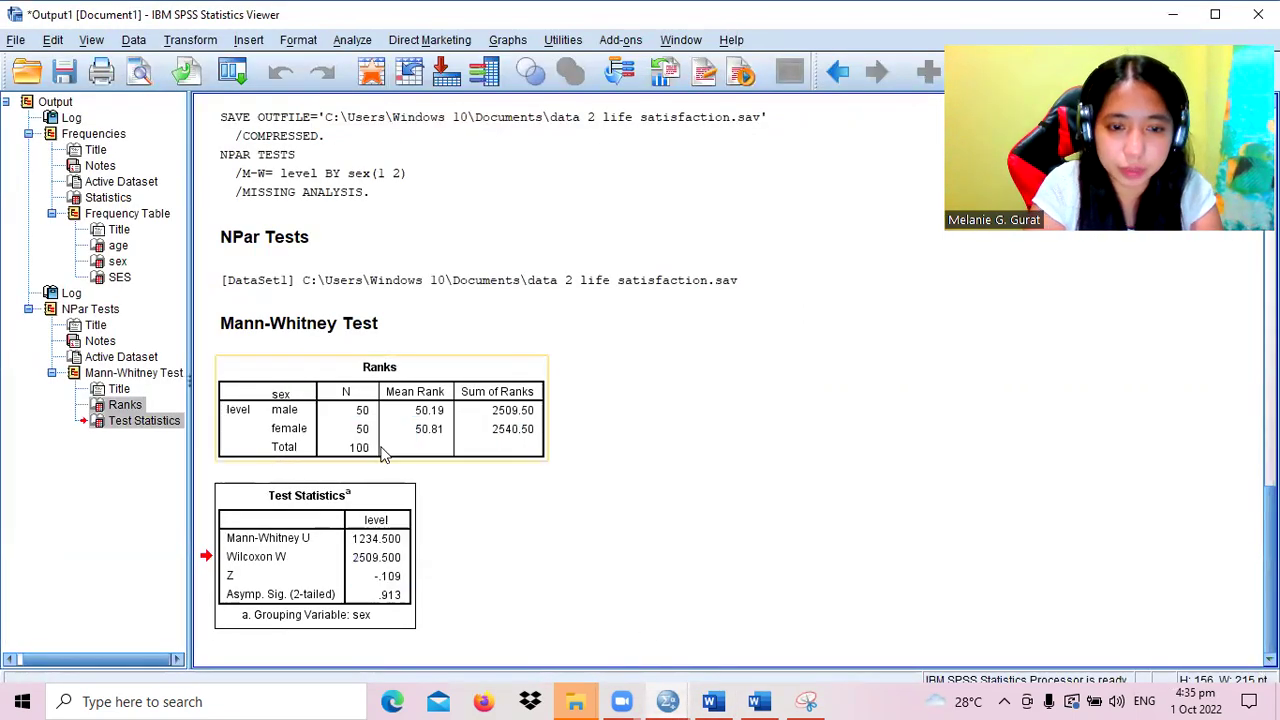
- Return to the Word document and paste the copied tables on the blank line under heading A, keeping source formatting
left_click(724, 698)
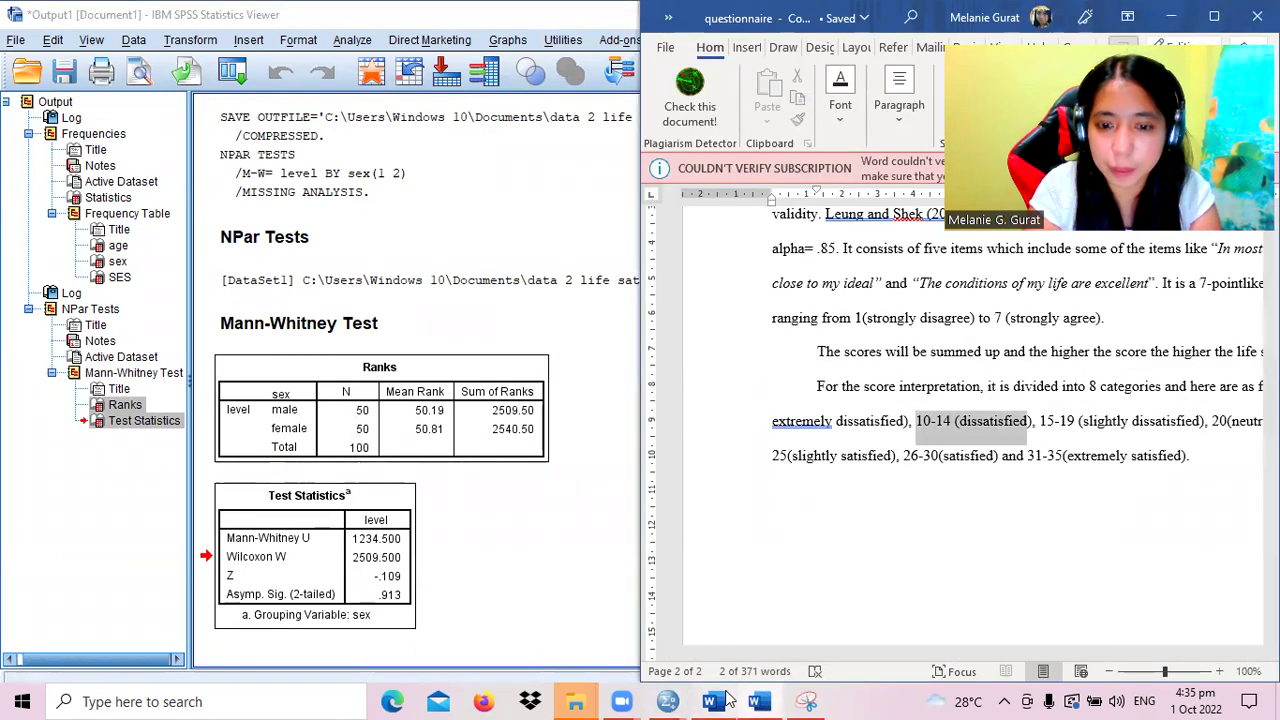
left_click(729, 700)
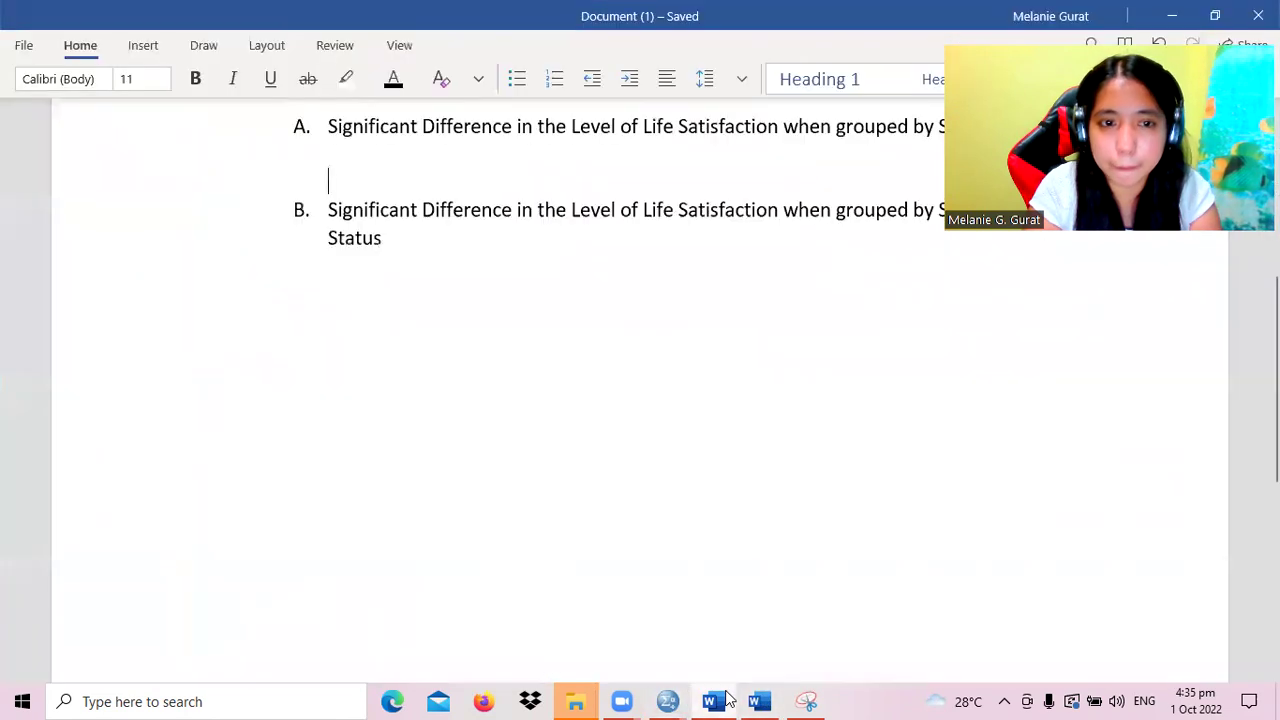
right_click(435, 216)
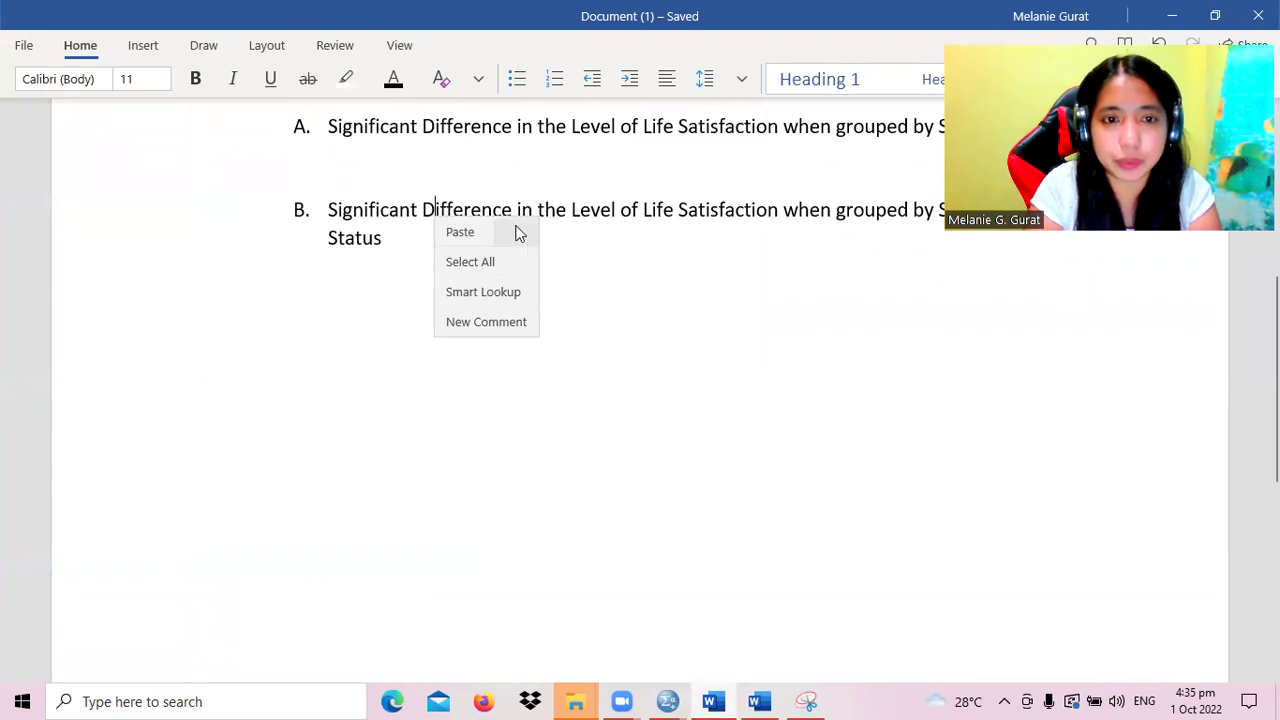
left_click(382, 181)
right_click(382, 181)
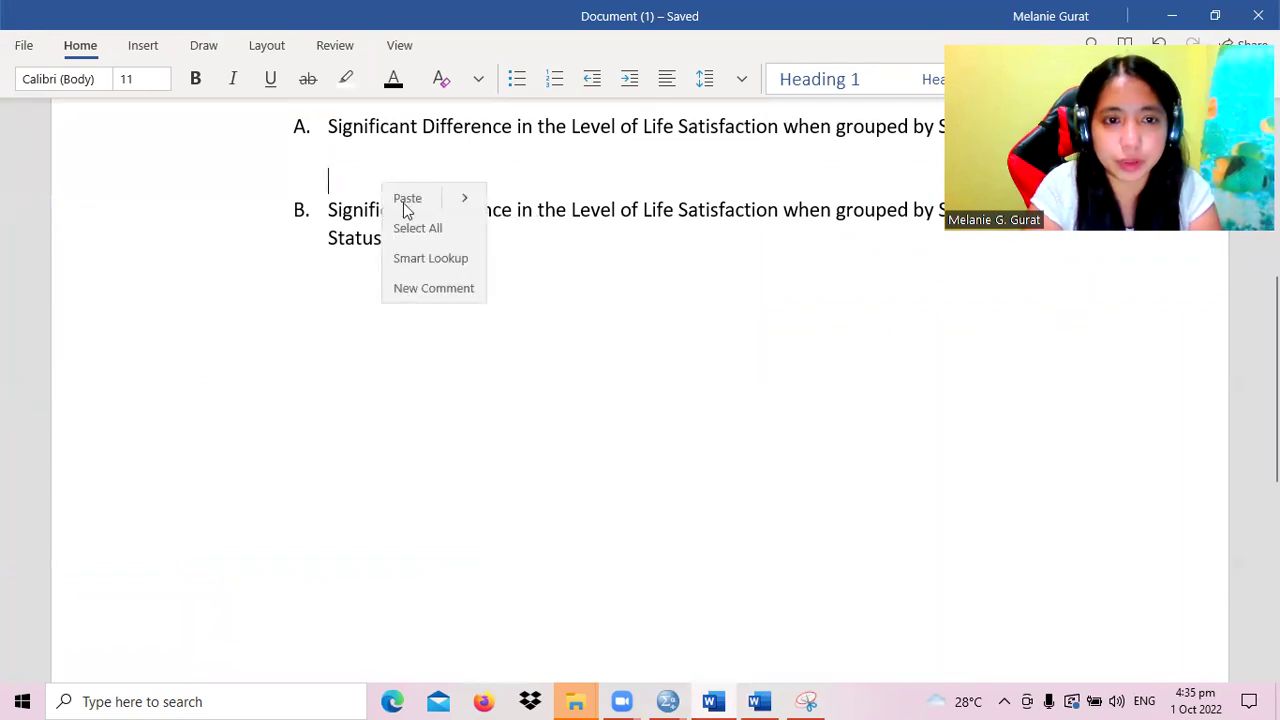
left_click(467, 199)
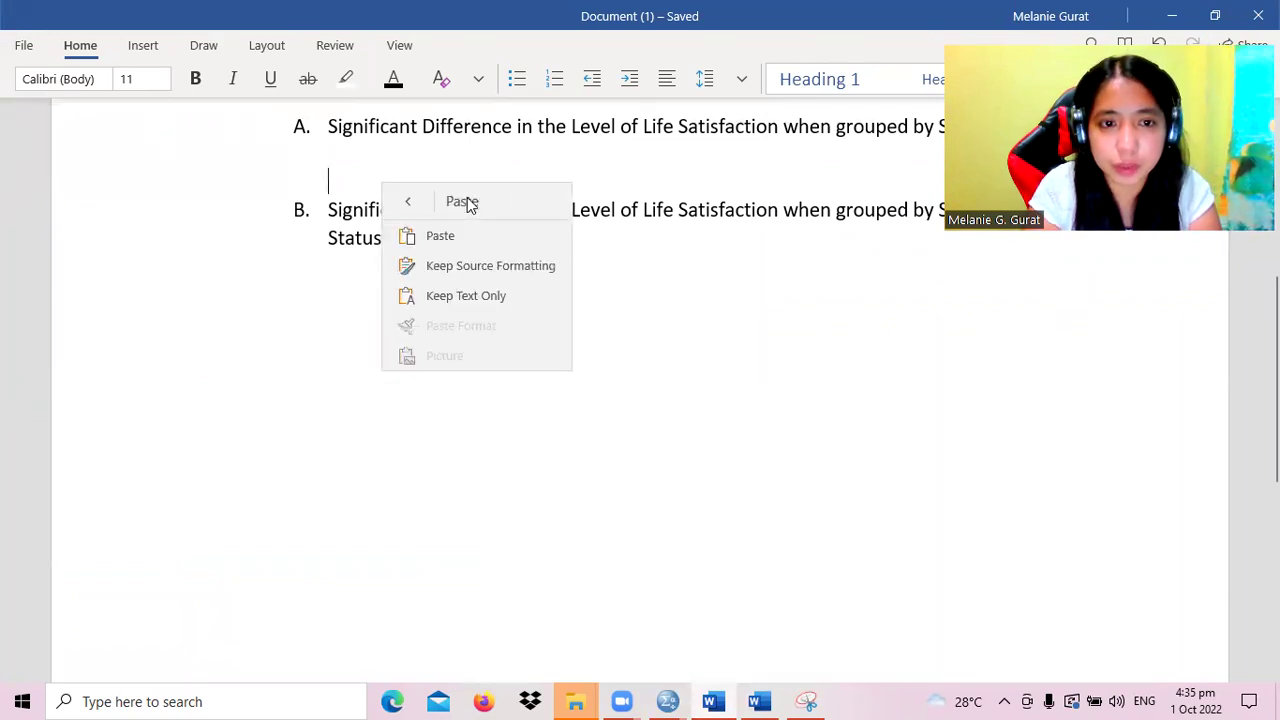
left_click(462, 266)
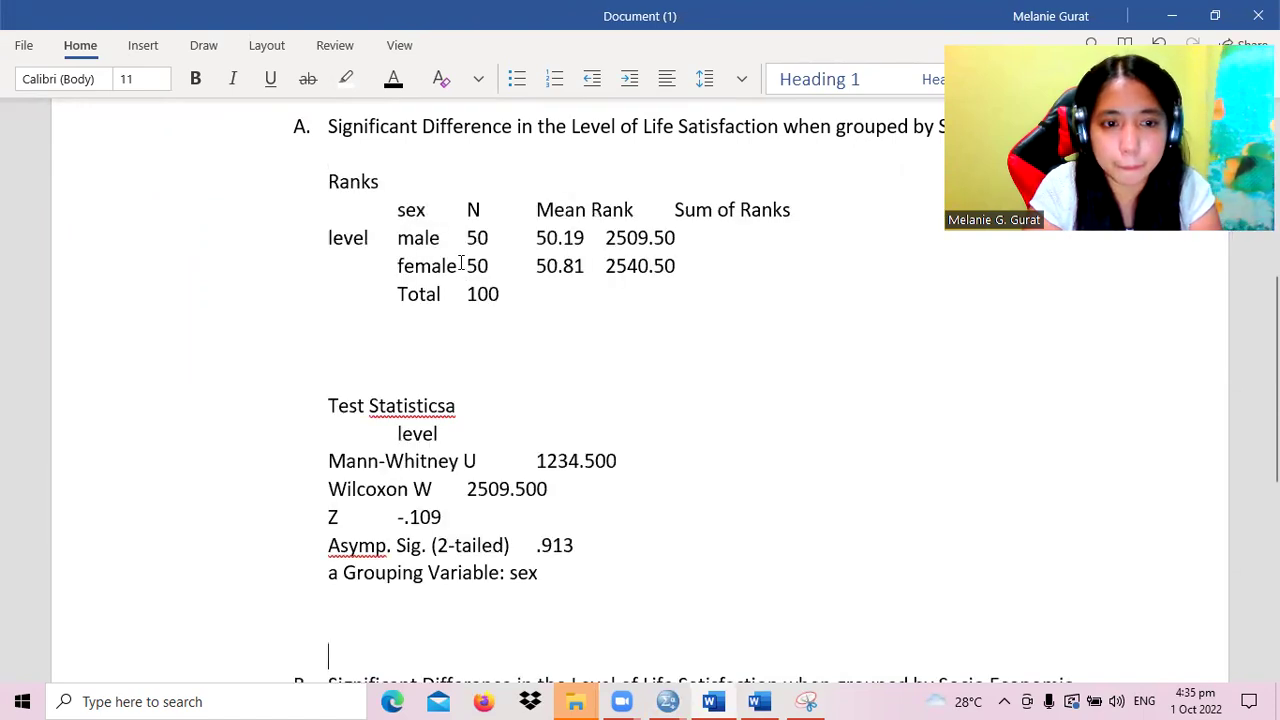
- Check the layout of the pasted Ranks rows and remove the pasted text tables from under heading A
left_click_drag(354, 203, 740, 365)
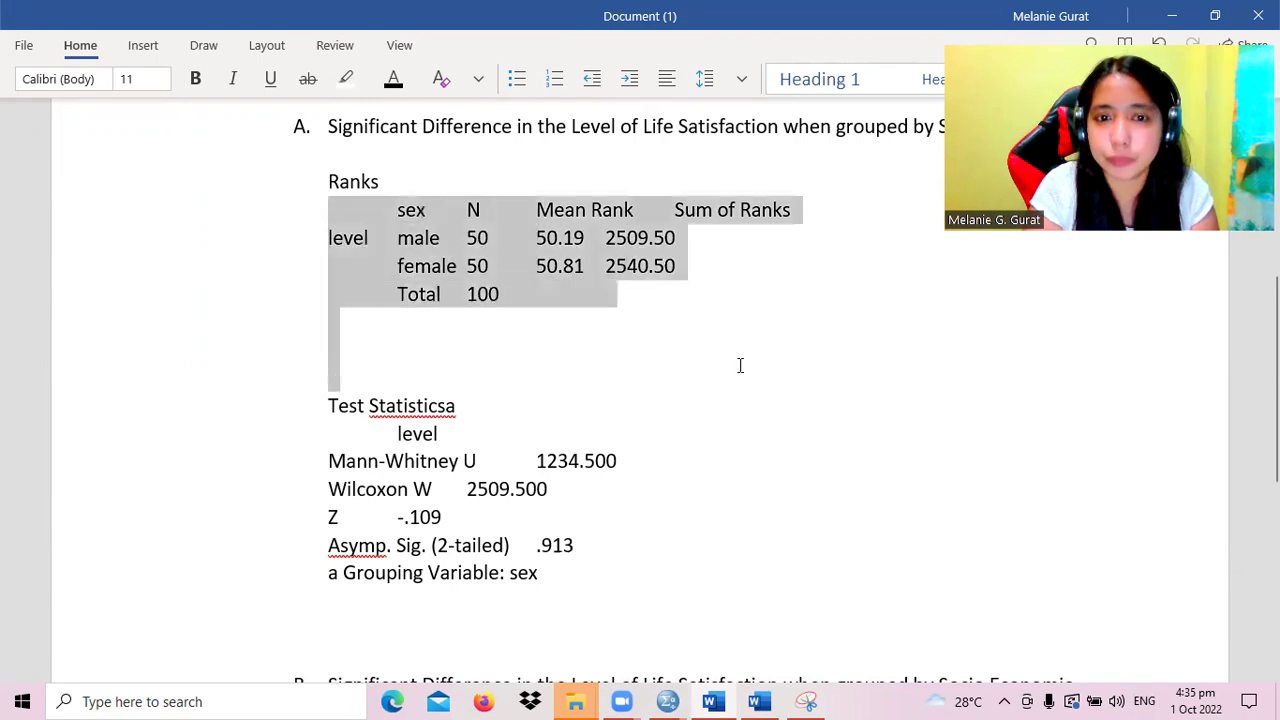
left_click(721, 435)
left_click_drag(397, 209, 740, 309)
left_click(630, 345)
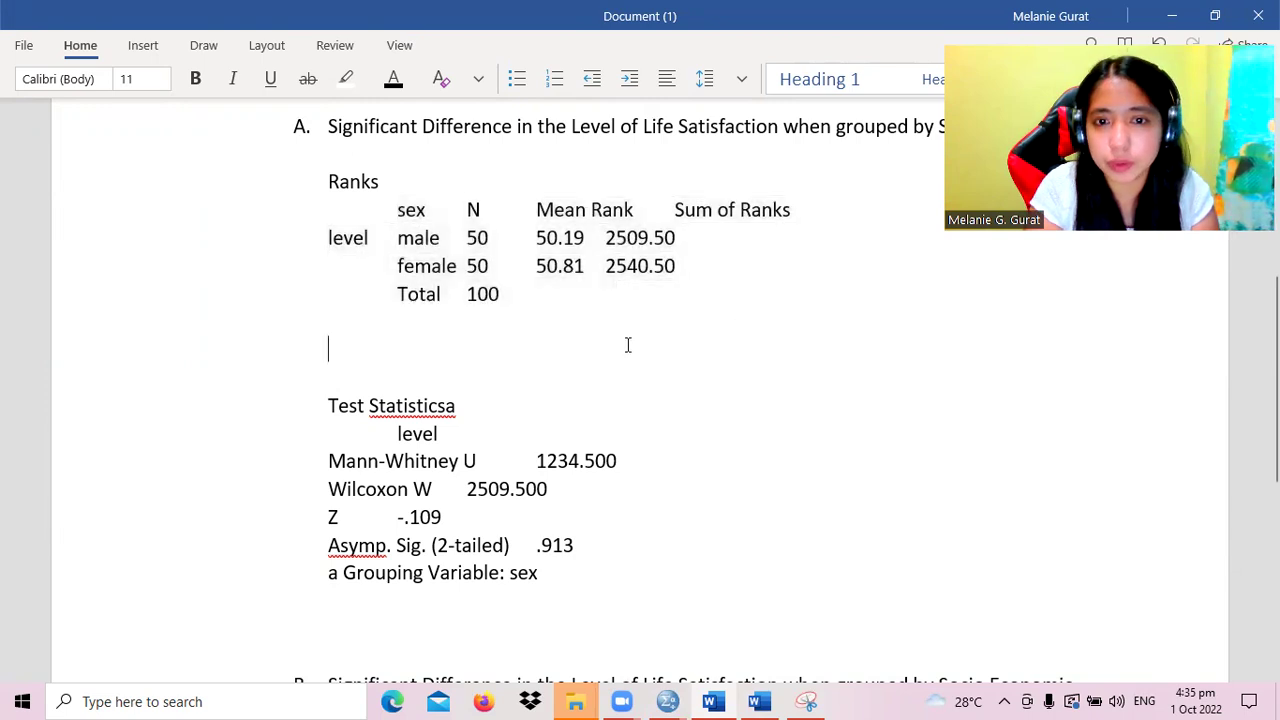
scroll(628, 345, "up", 3)
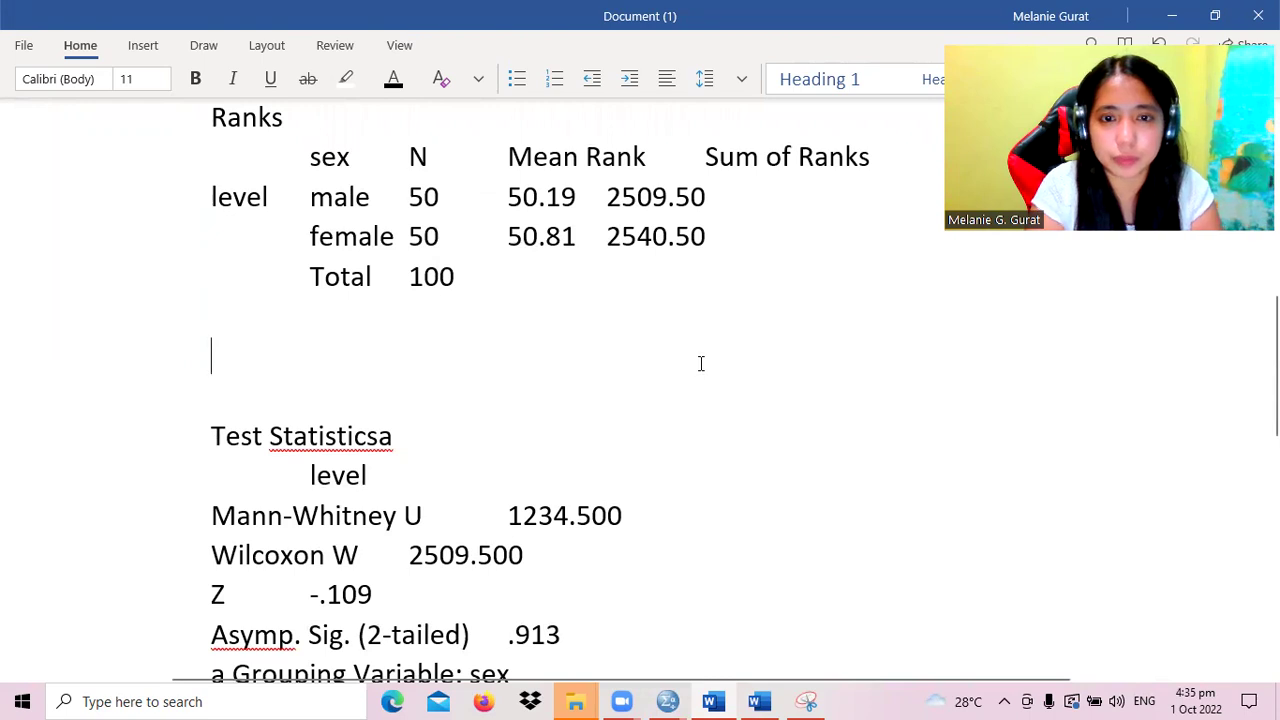
key("Page_Down")
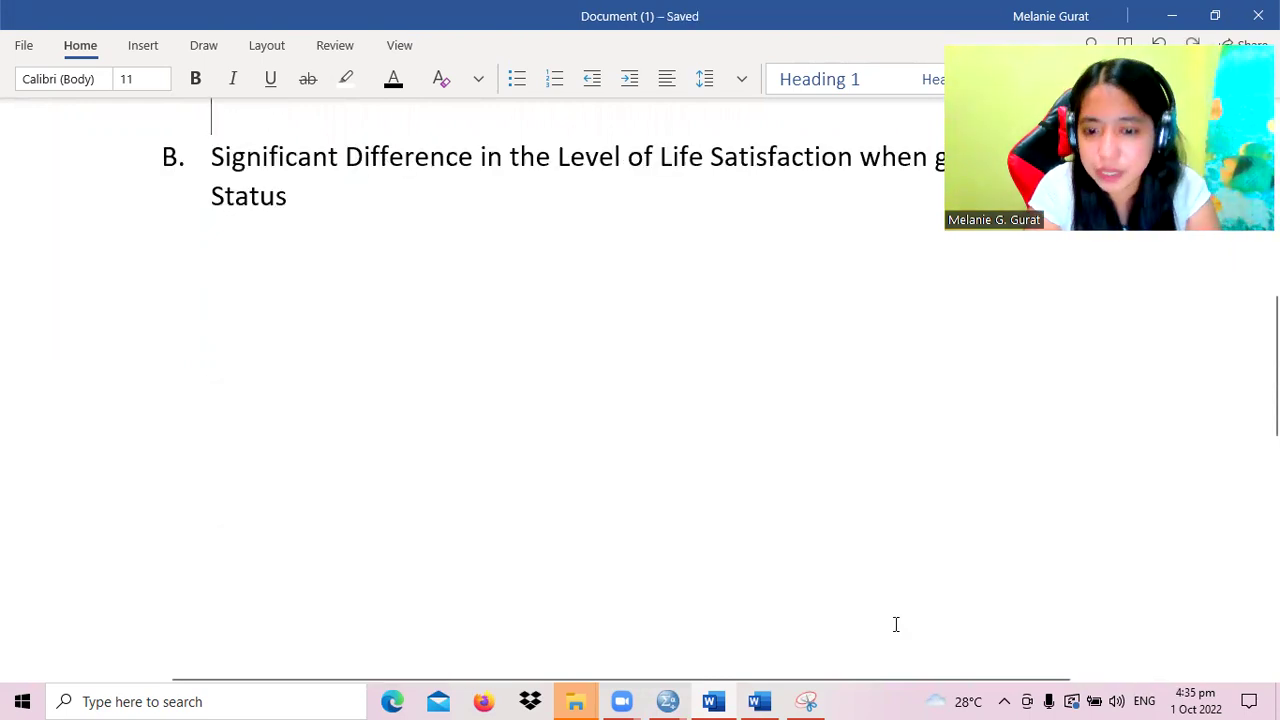
- Capture the Ranks and Test Statistics tables in the SPSS output as one new snip with Snipping Tool
mouse_move(803, 699)
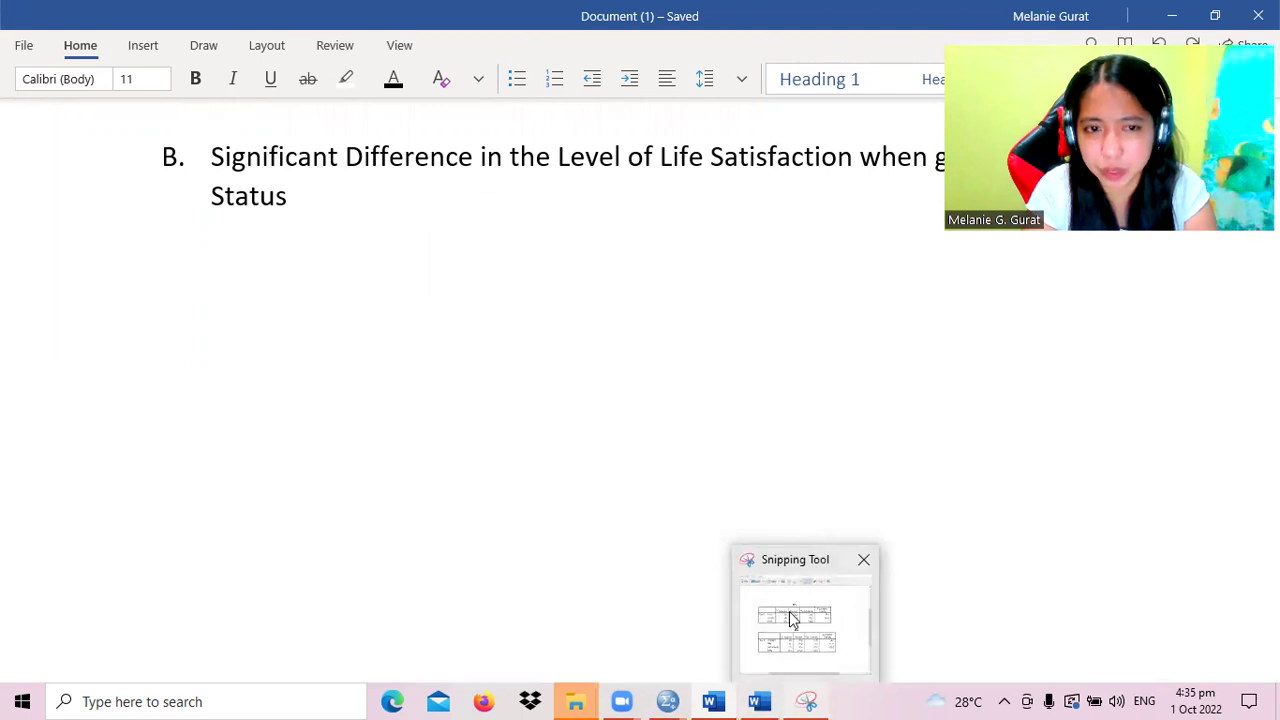
mouse_move(660, 700)
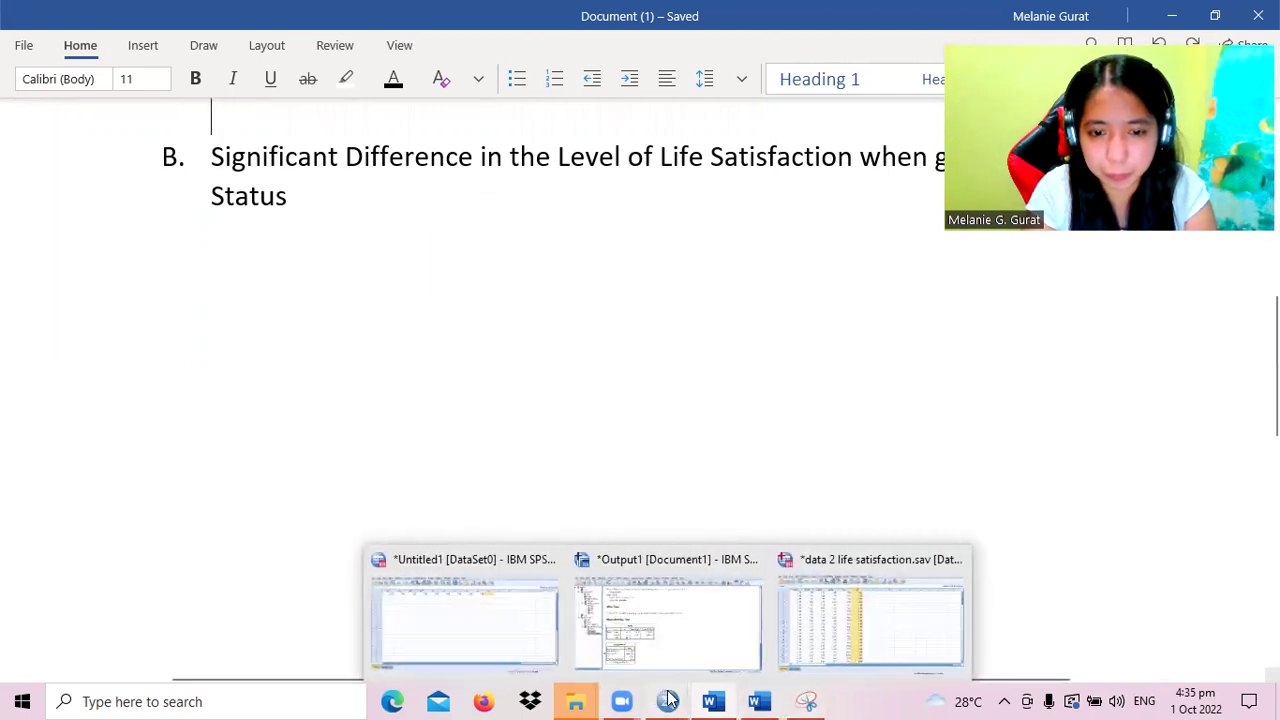
left_click(643, 642)
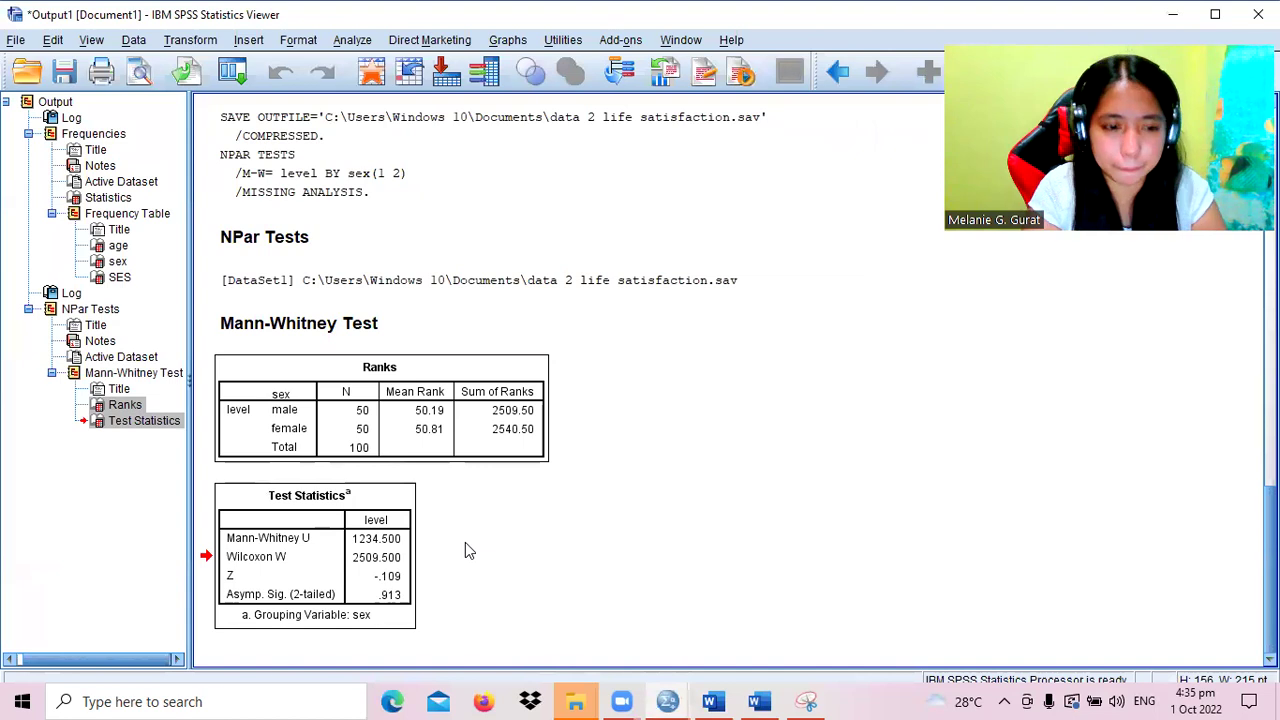
left_click(808, 701)
left_click(148, 156)
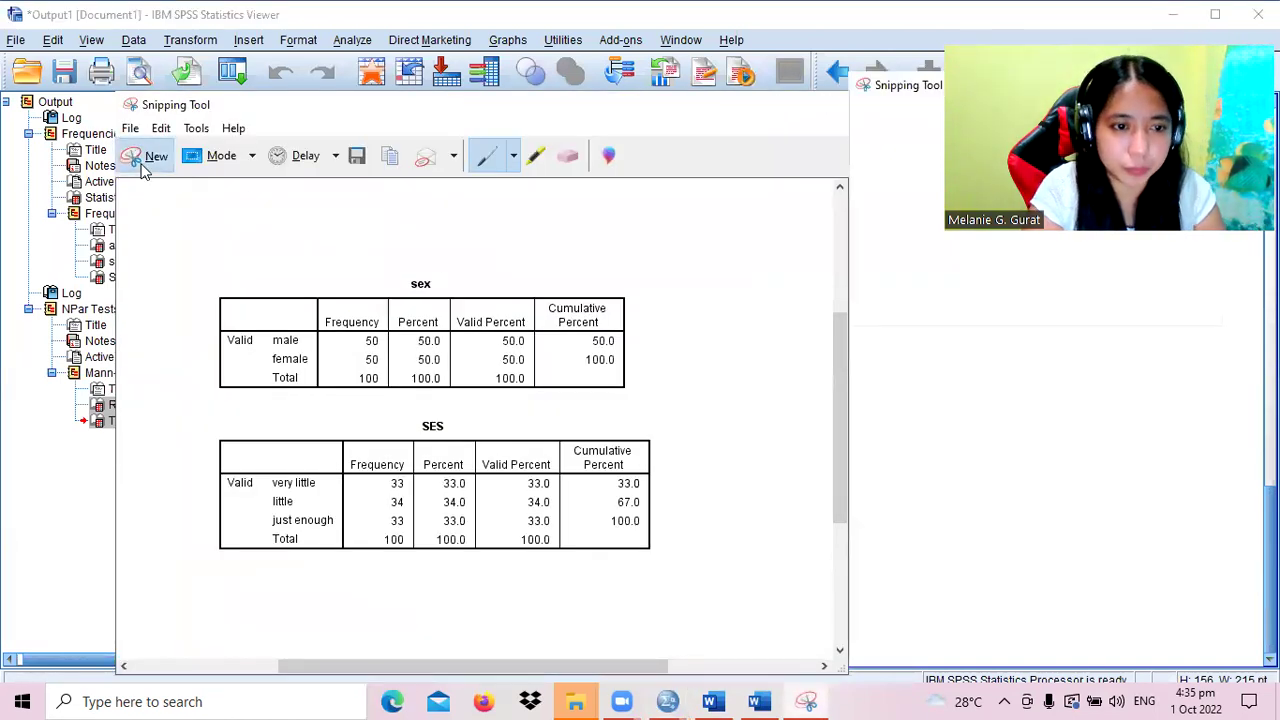
left_click_drag(207, 358, 560, 640)
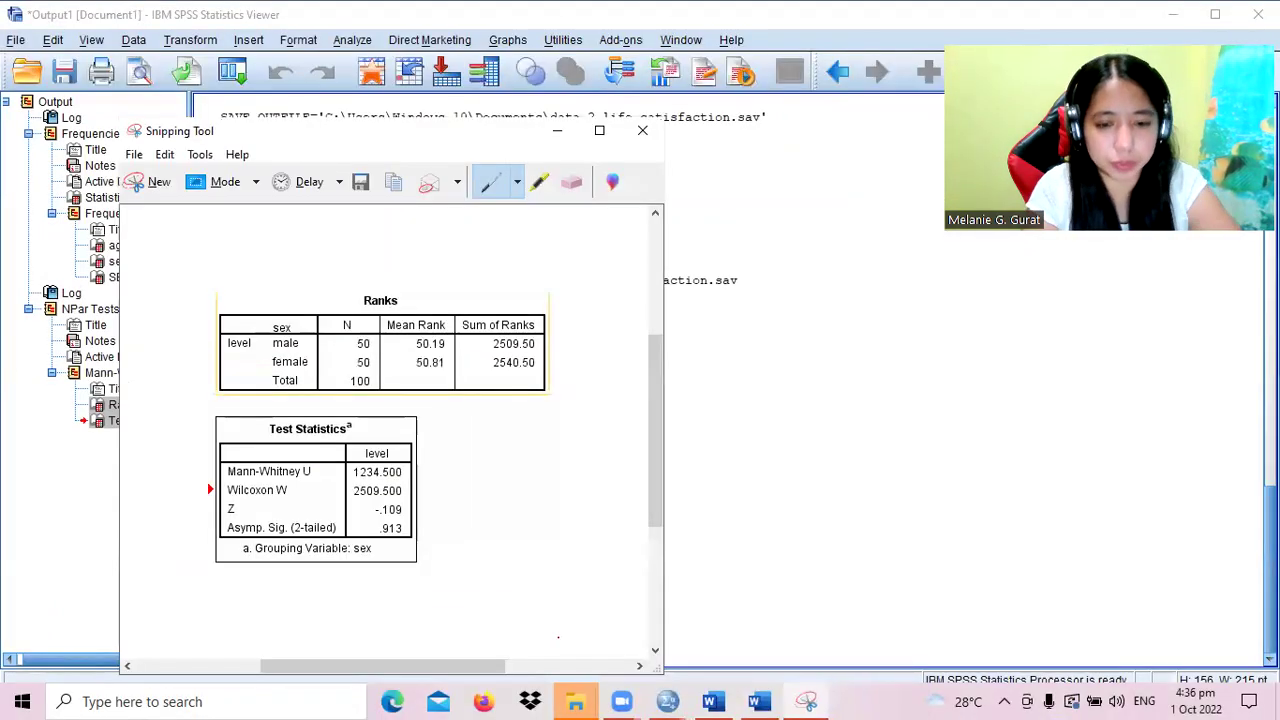
- Switch to the Word document, paste the snip between headings A and B, and shrink the picture slightly
left_click(776, 700)
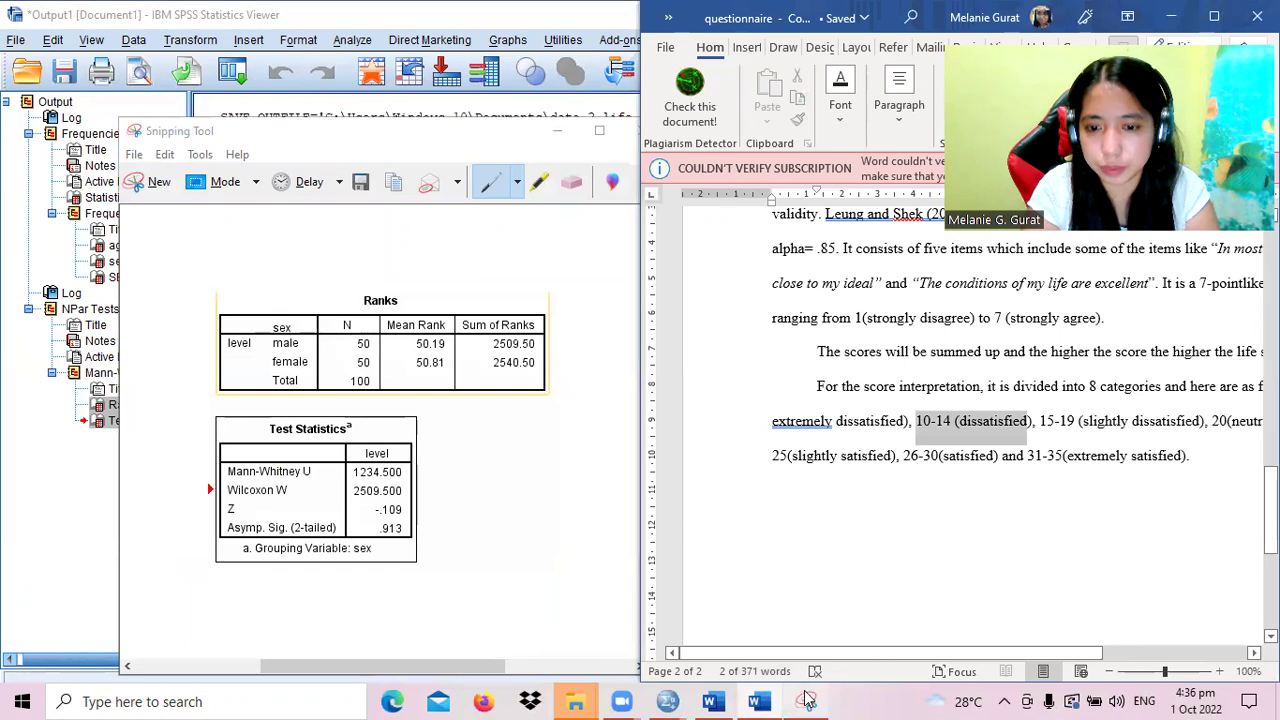
left_click(716, 701)
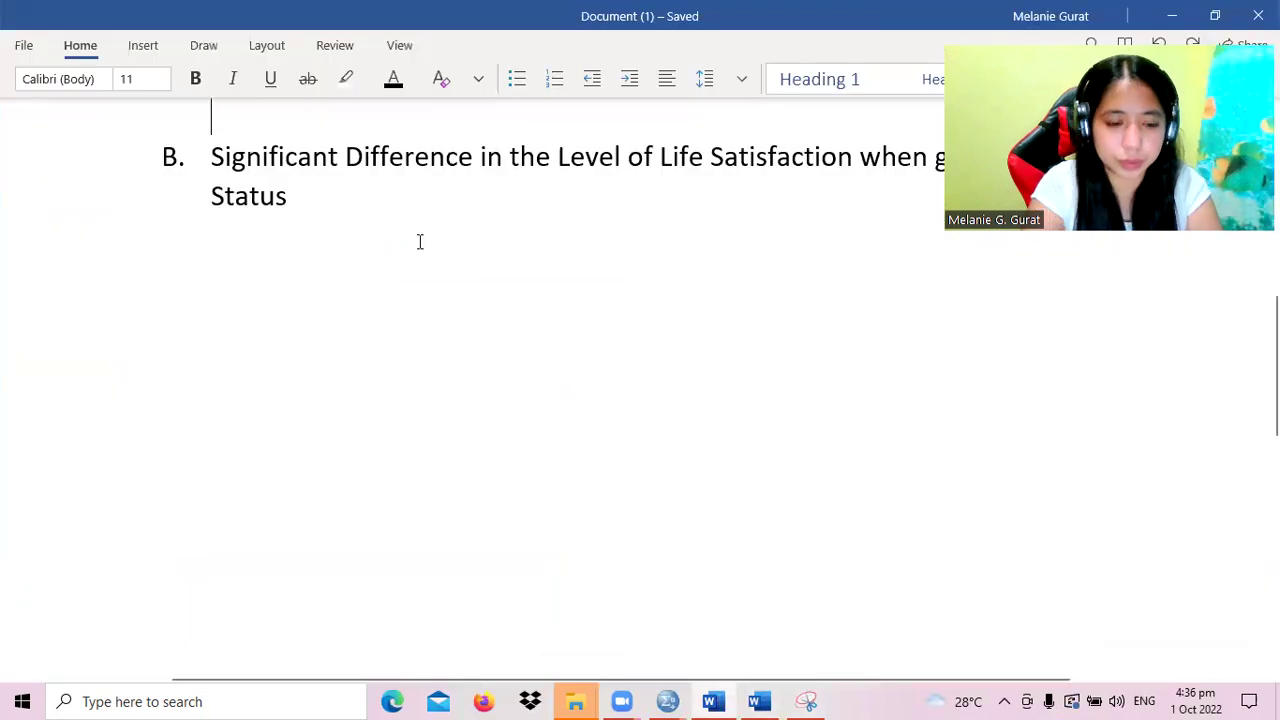
key("ctrl+v")
scroll(417, 249, "down", 3)
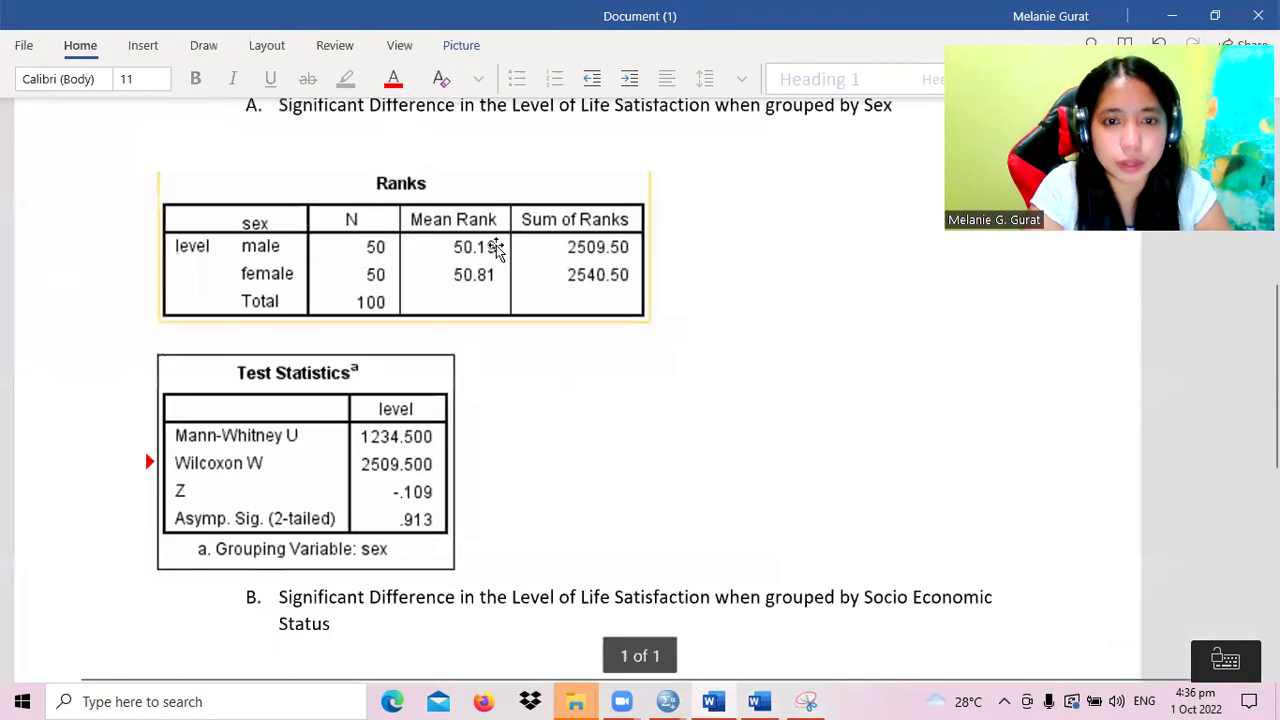
scroll(486, 251, "down", 3)
left_click_drag(708, 498, 681, 476)
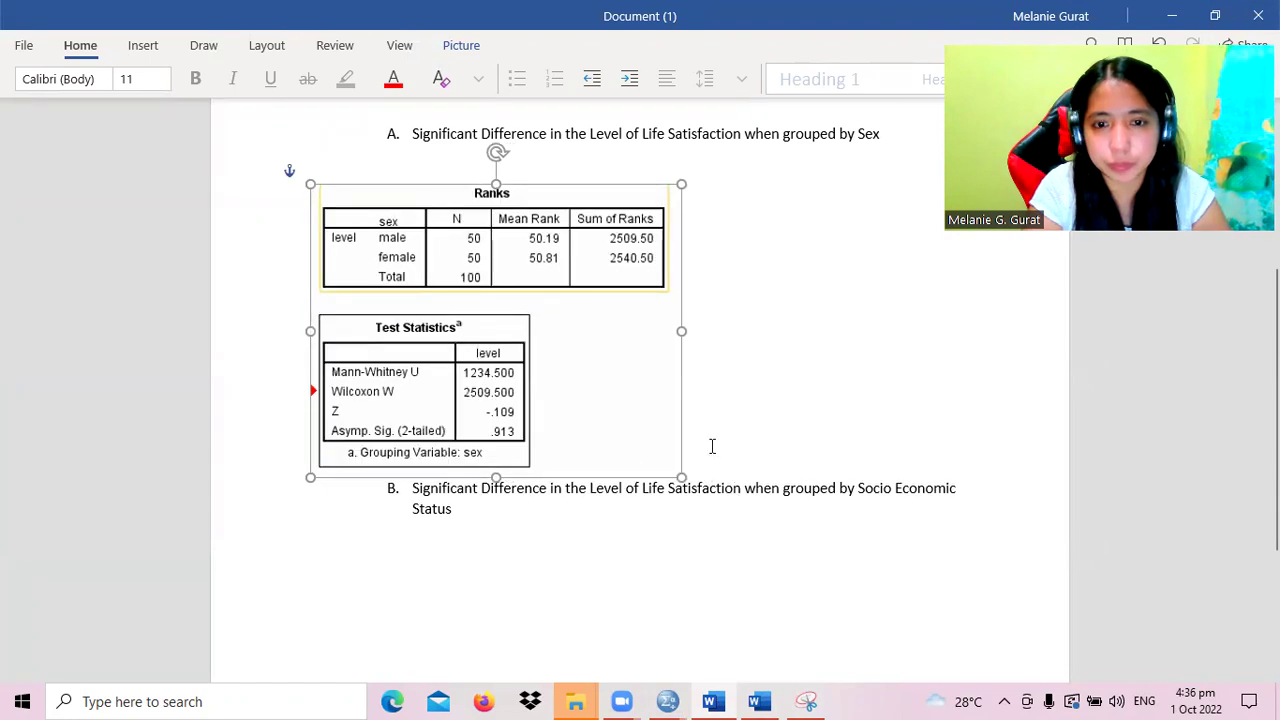
left_click(712, 446)
key("Return")
key("ctrl+z")
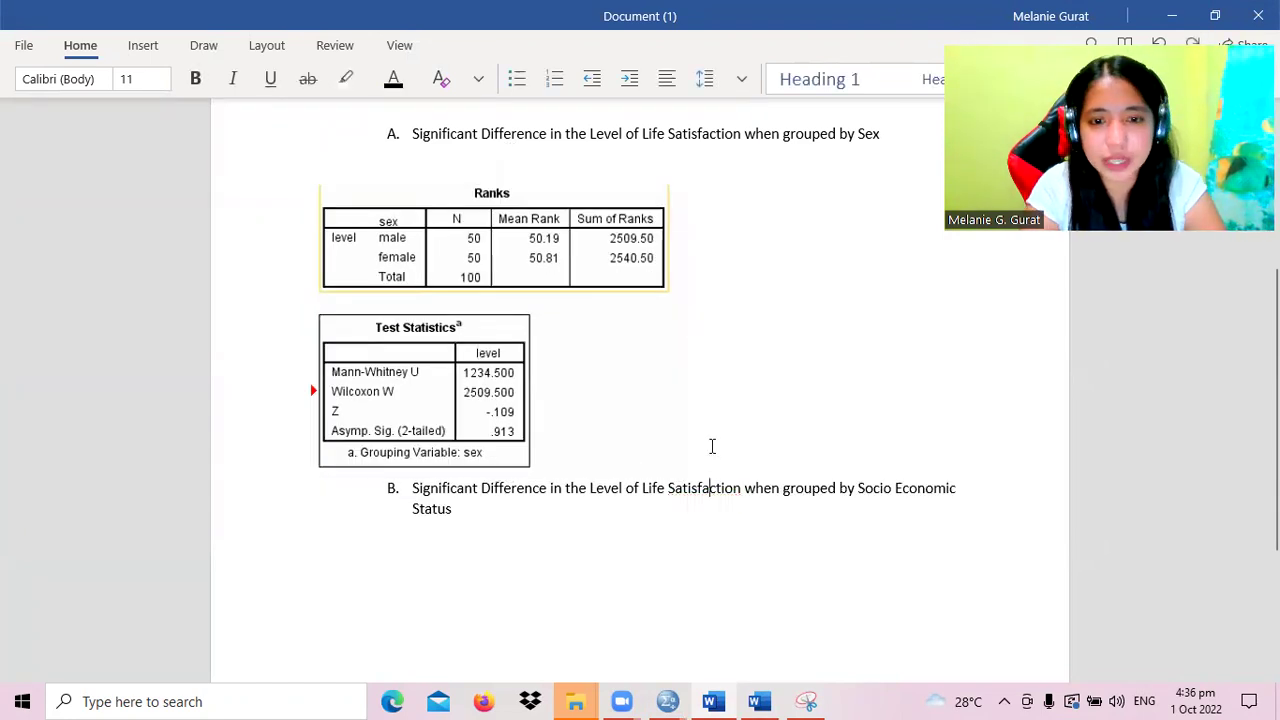
left_click(600, 443)
left_click(703, 450)
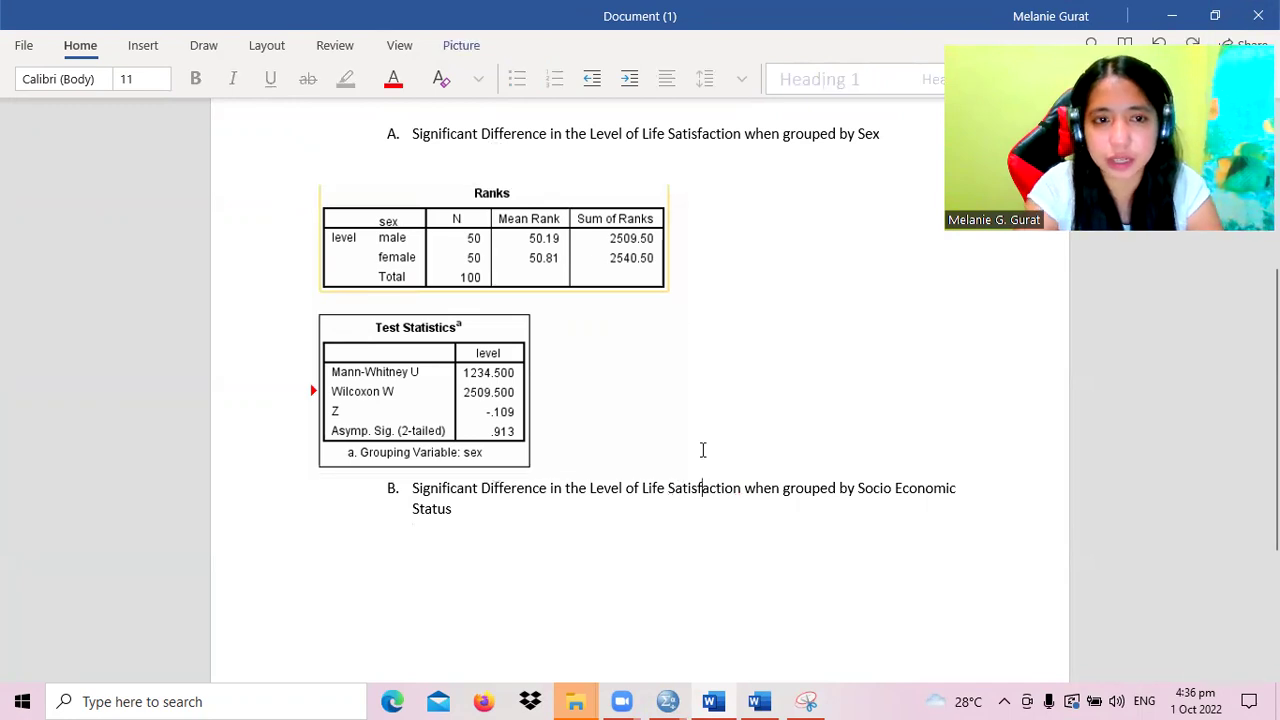
key("Return")
key("ctrl+z")
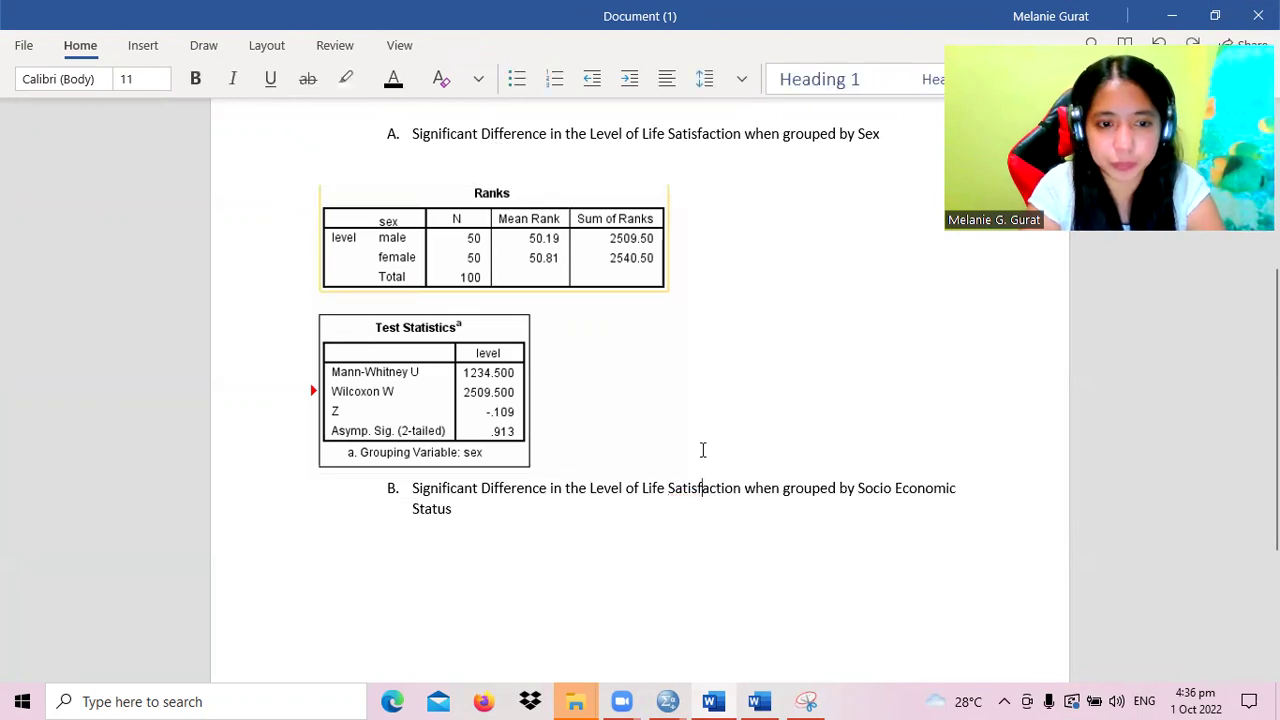
left_click(618, 450)
left_click(712, 450)
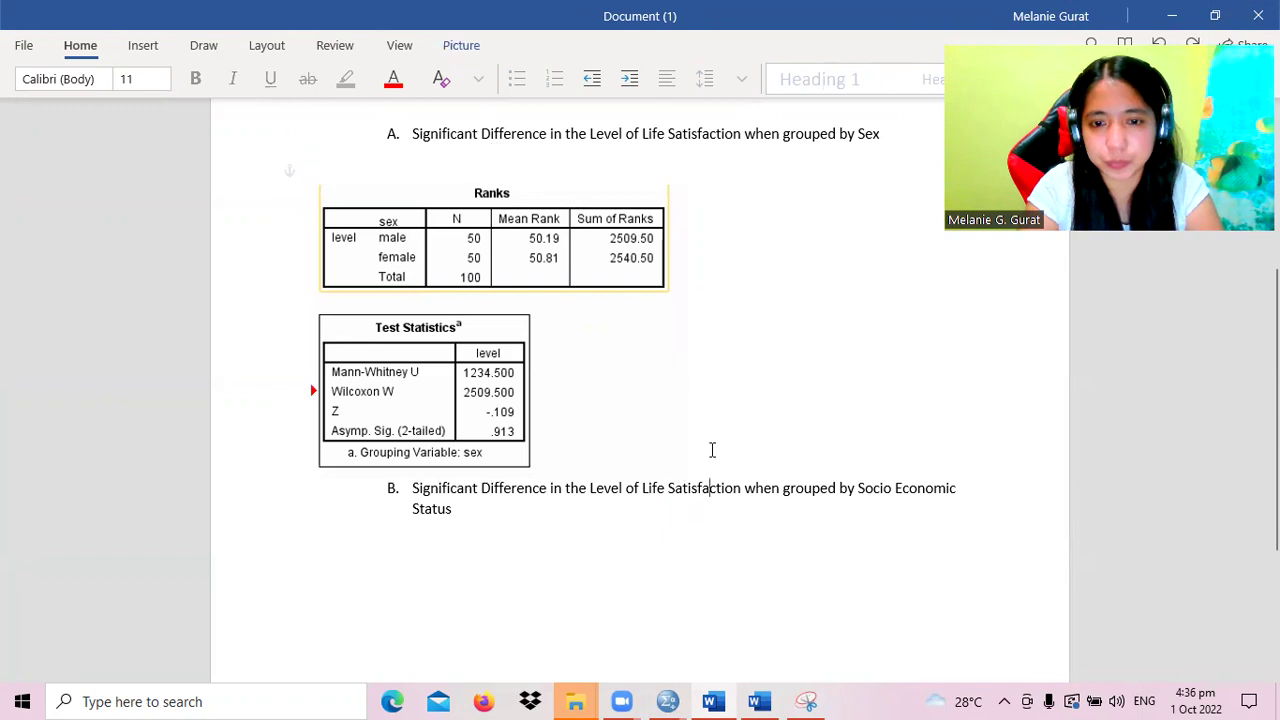
key("Return")
key("ctrl+z")
- Insert an unlettered blank line between the pasted results picture and heading B
left_click(411, 490)
key("Return")
key("Return")
key("Return")
key("Return")
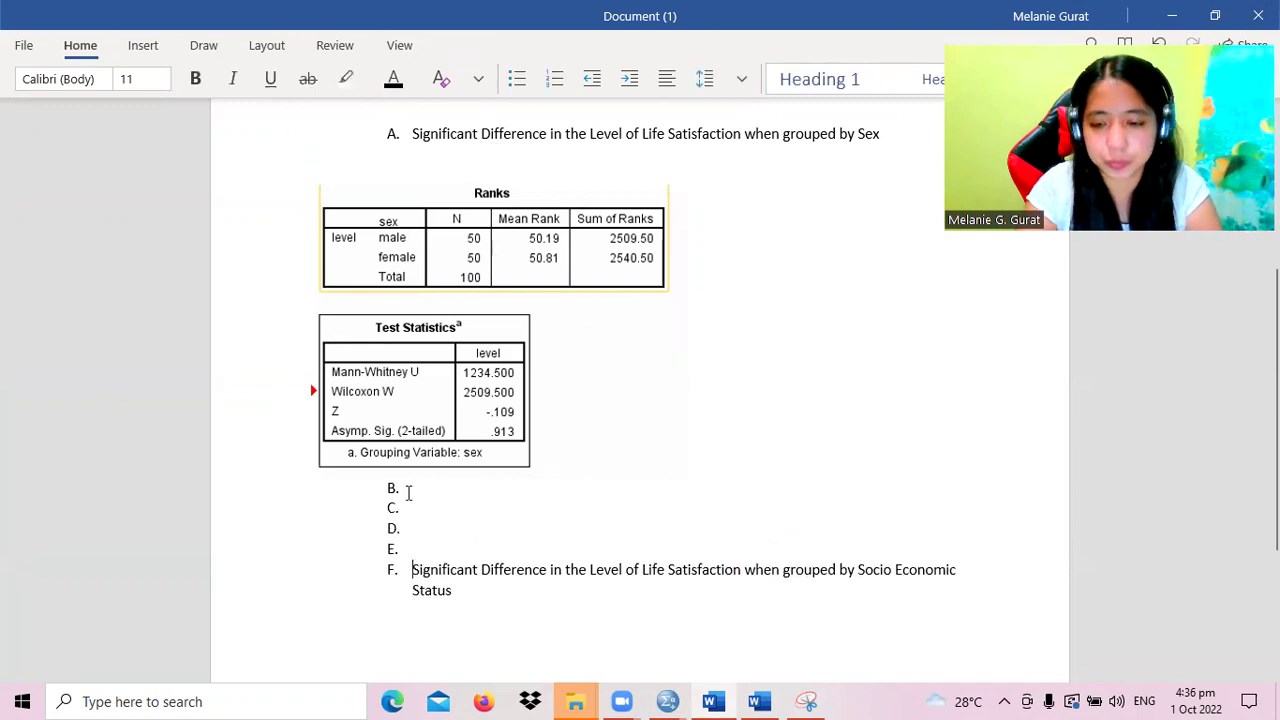
key("BackSpace")
key("BackSpace")
key("BackSpace")
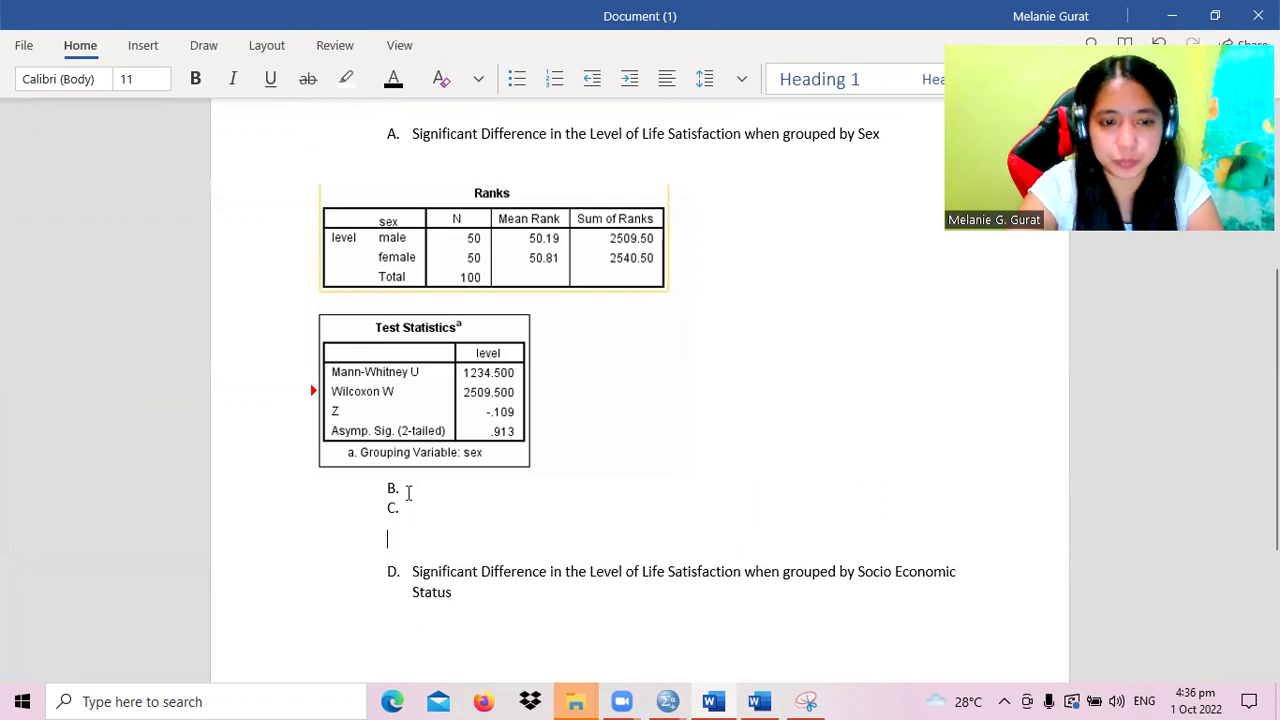
key("BackSpace")
key("BackSpace")
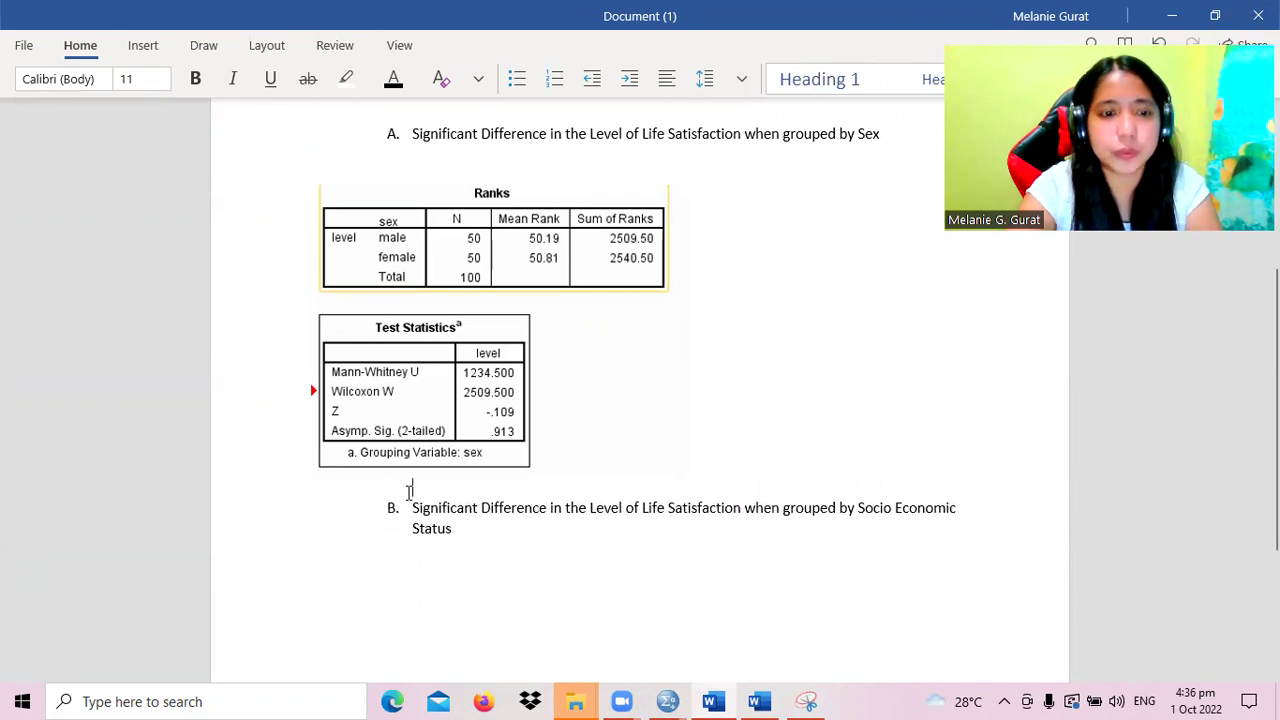
- Insert six more blank lines between the Mann-Whitney results picture and heading B
key("Return")
key("Return")
key("Return")
key("Return")
key("Return")
key("Return")
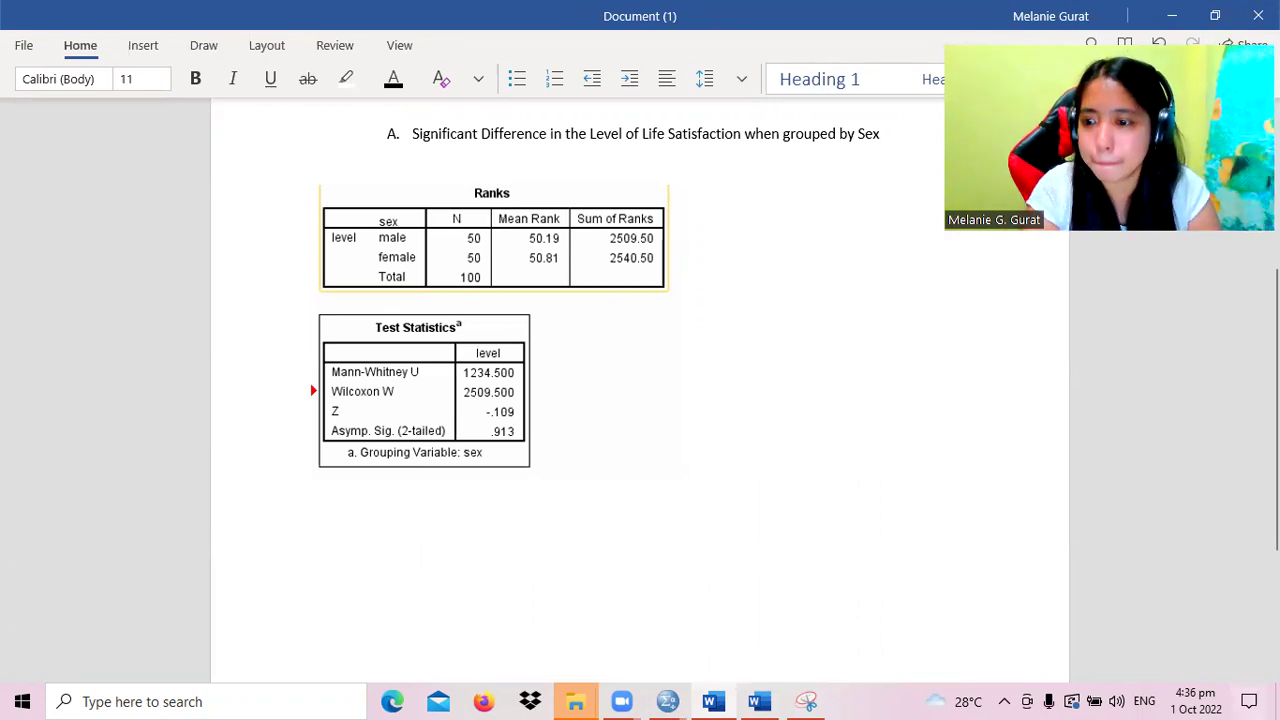
scroll(1272, 420, "down", 2)
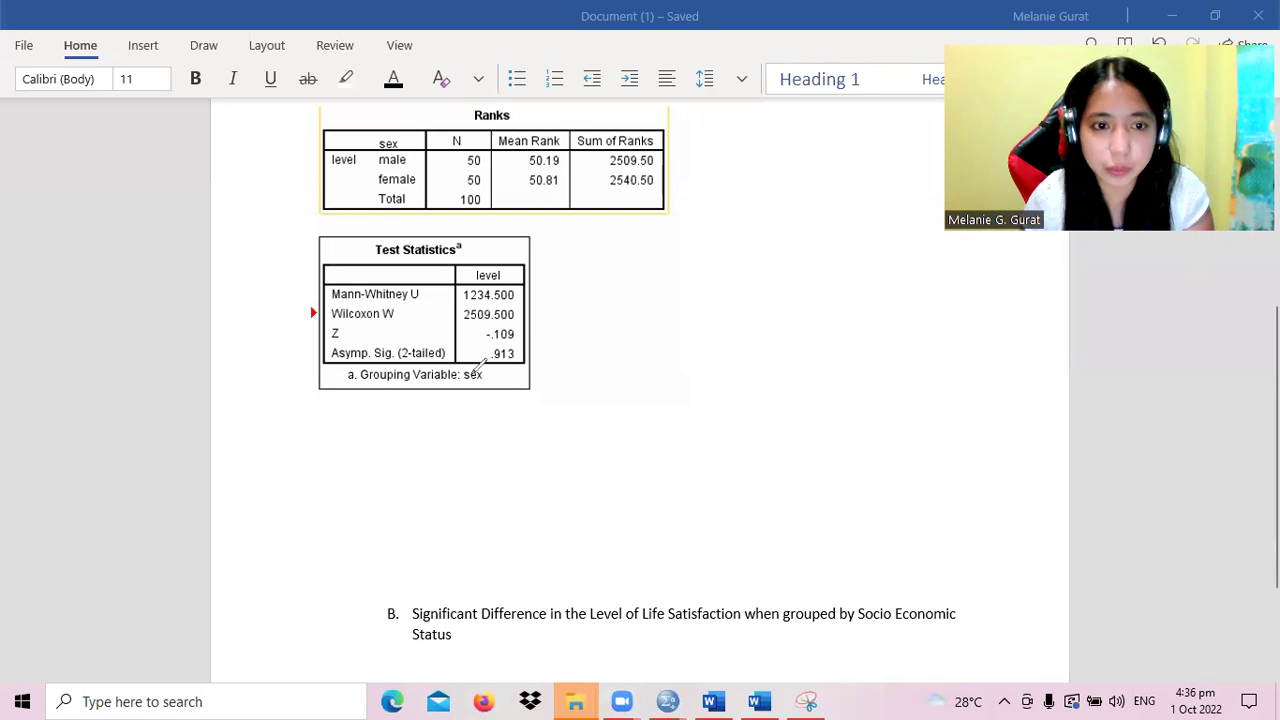
- Handwrite a sample results table layout below the Mann-Whitney picture with sex, male, female, N, Median and test statistic labels
mouse_move(431, 418)
left_mouse_down()
mouse_move(455, 437)
mouse_move(425, 454)
mouse_move(439, 467)
mouse_move(456, 452)
mouse_move(478, 461)
mouse_move(438, 521)
mouse_move(449, 502)
mouse_move(465, 515)
mouse_move(510, 508)
left_mouse_up()
left_click_drag(549, 423, 564, 404)
mouse_move(660, 404)
left_mouse_down()
mouse_move(720, 372)
mouse_move(736, 393)
mouse_move(757, 385)
left_mouse_up()
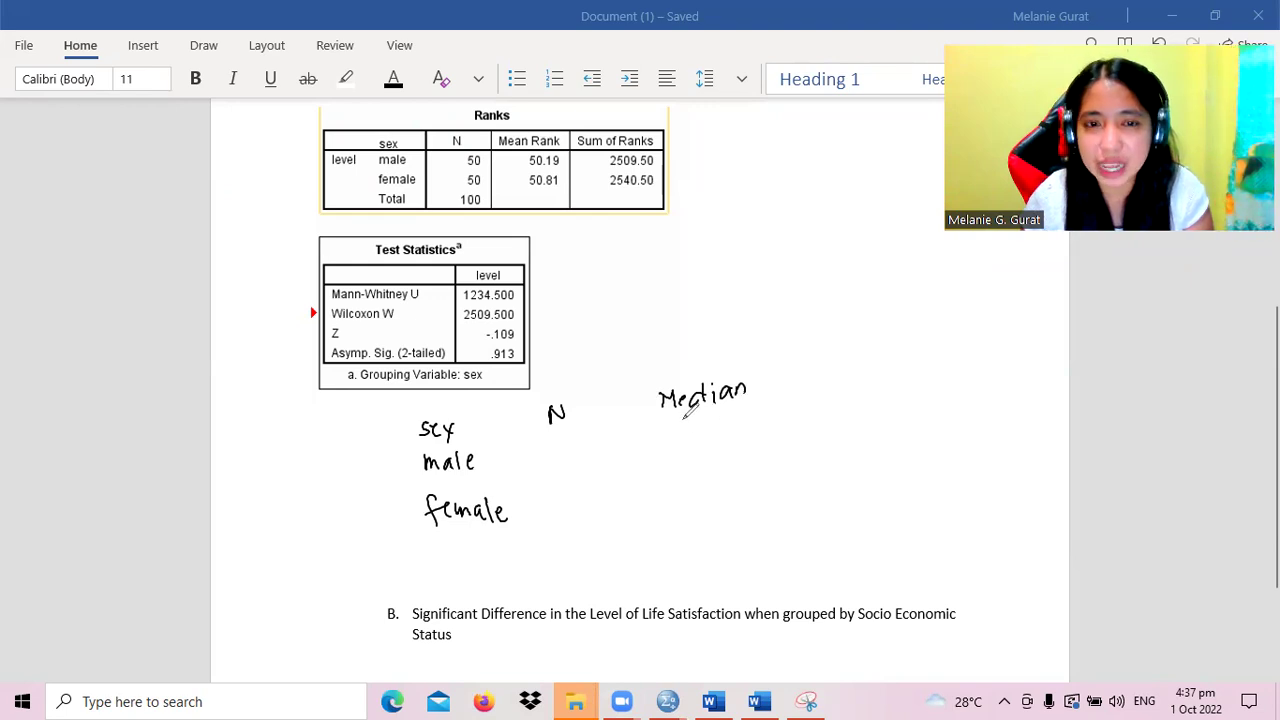
left_click_drag(839, 359, 832, 380)
mouse_move(826, 375)
left_mouse_down()
mouse_move(860, 376)
mouse_move(886, 352)
mouse_move(915, 350)
mouse_move(923, 362)
mouse_move(934, 352)
mouse_move(930, 363)
mouse_move(939, 356)
mouse_move(919, 355)
mouse_move(935, 348)
mouse_move(931, 367)
mouse_move(972, 350)
left_mouse_up()
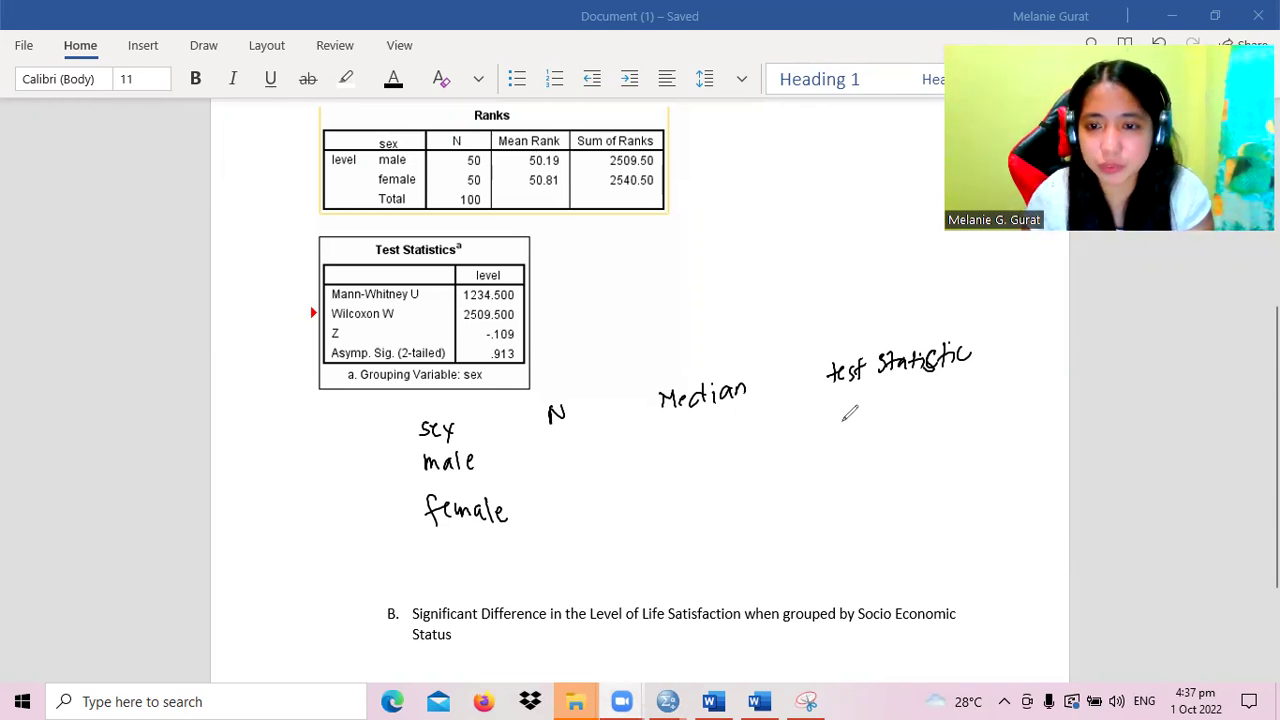
- Handwrite U = 1234.5 and p = 0.913 under the test statistic label of the sketched table
mouse_move(836, 411)
left_mouse_down()
mouse_move(872, 414)
mouse_move(862, 424)
mouse_move(971, 385)
left_mouse_up()
left_click(954, 404)
mouse_move(893, 436)
left_mouse_down()
mouse_move(891, 464)
mouse_move(930, 433)
left_mouse_up()
mouse_move(920, 445)
left_mouse_down()
mouse_move(967, 432)
mouse_move(1010, 428)
left_mouse_up()
left_click(966, 433)
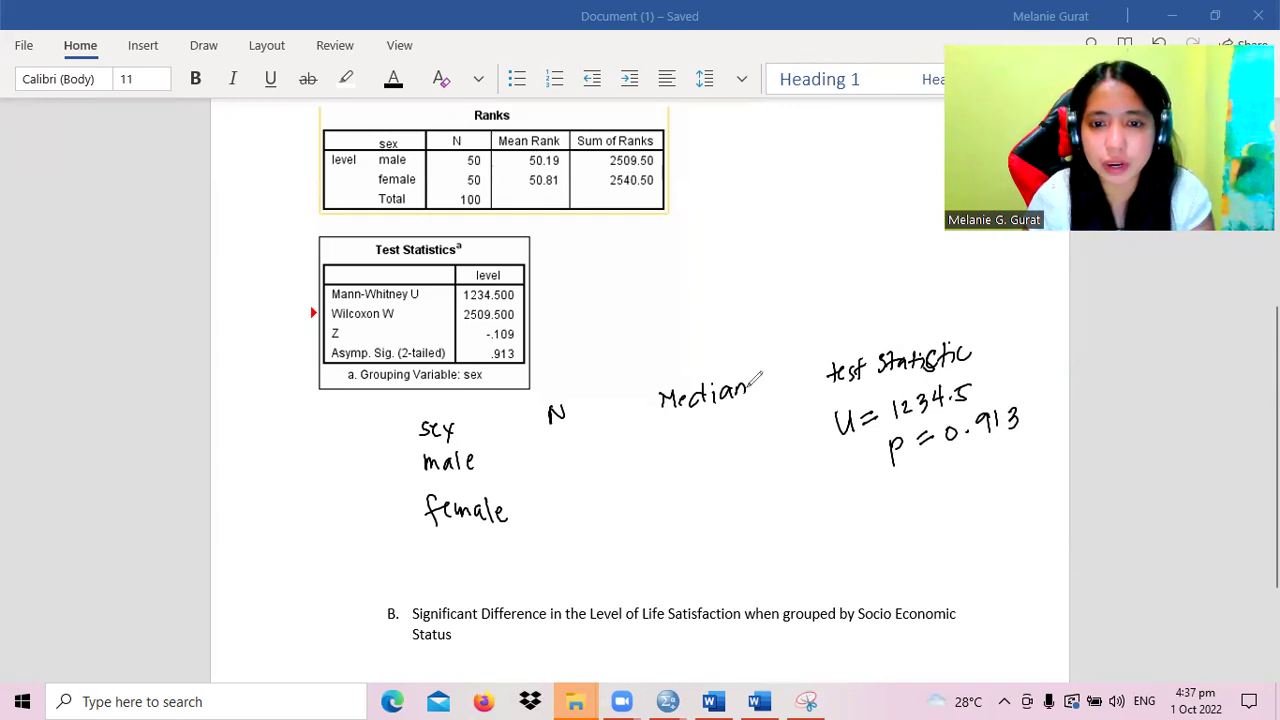
- Add Mean rank as an alternative to the handwritten Median label, and clear all the handwritten annotations
left_click_drag(748, 367, 754, 405)
mouse_move(681, 441)
left_mouse_down()
mouse_move(722, 414)
mouse_move(790, 400)
left_mouse_up()
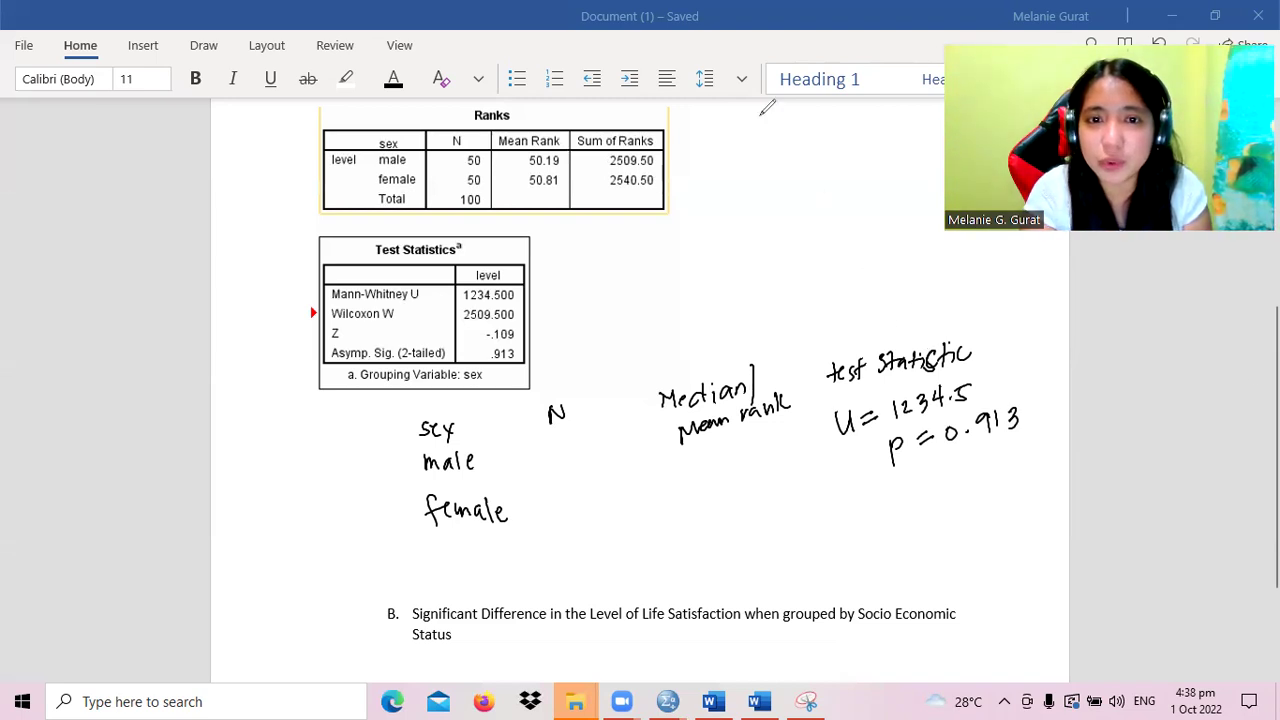
key("e")
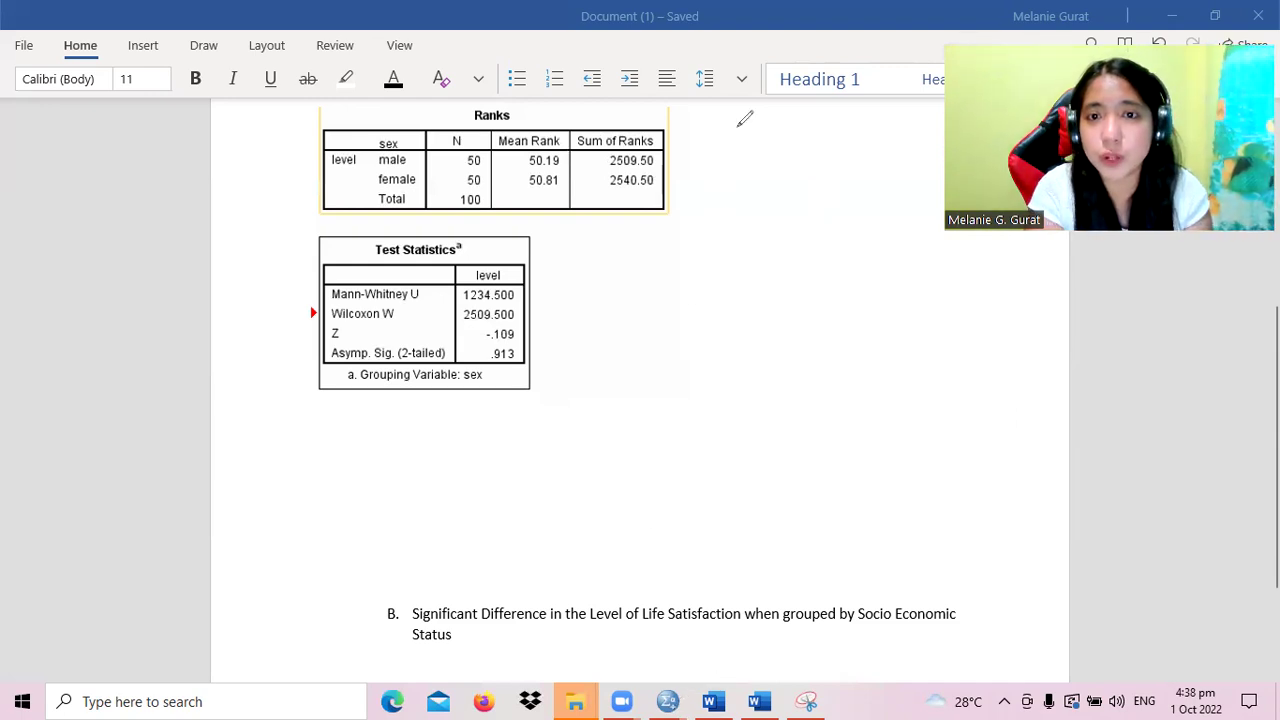
- In the SPSS life satisfaction data set, open the legacy K Independent Samples test and add level as the test variable
mouse_move(655, 698)
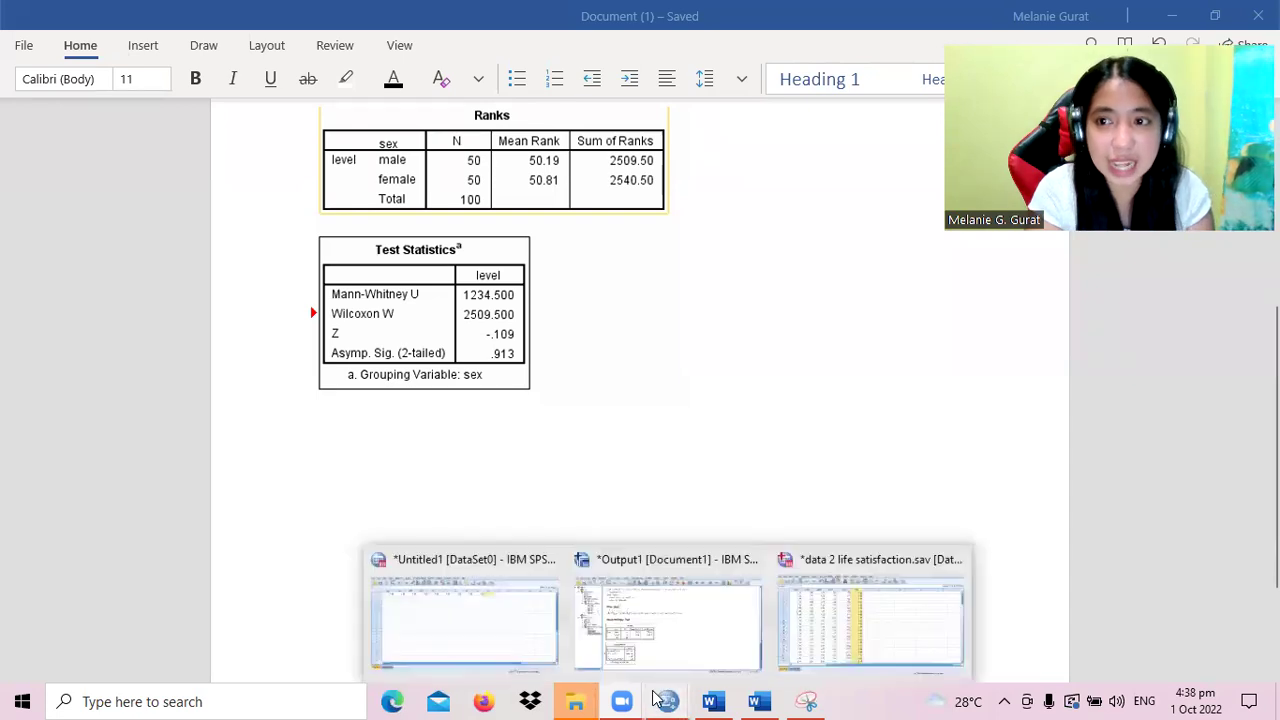
left_click(863, 640)
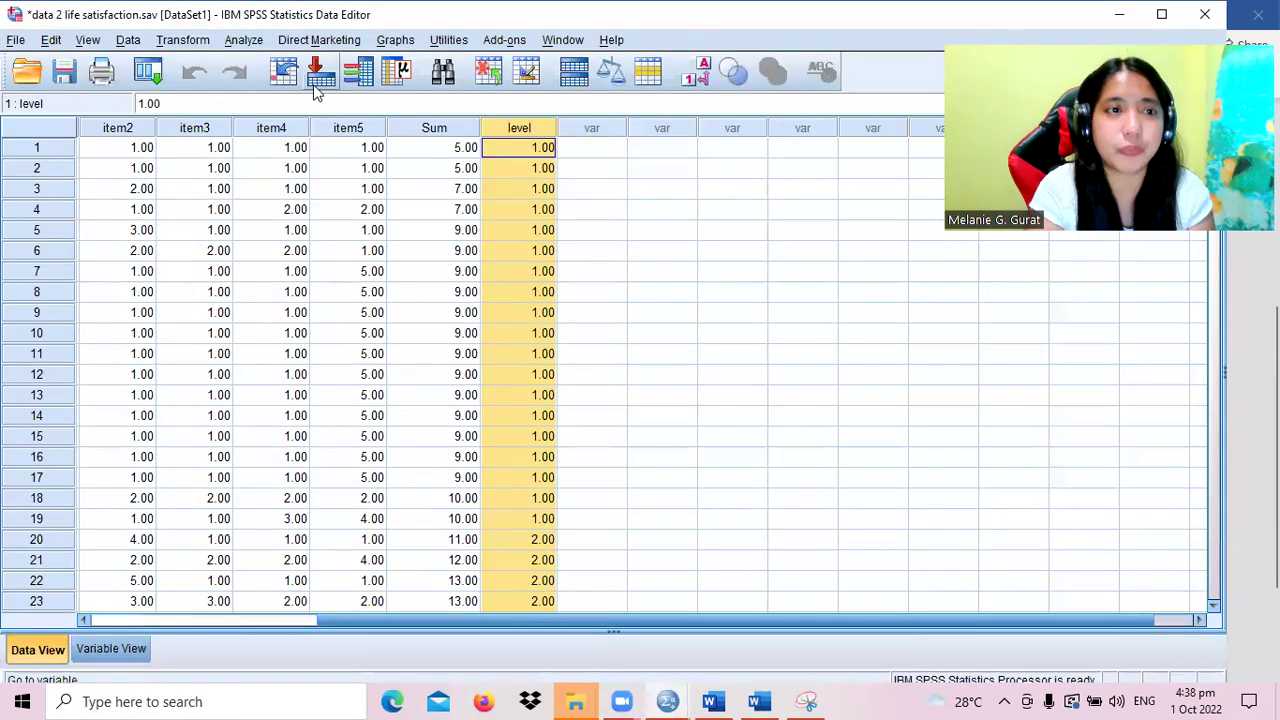
left_click(243, 40)
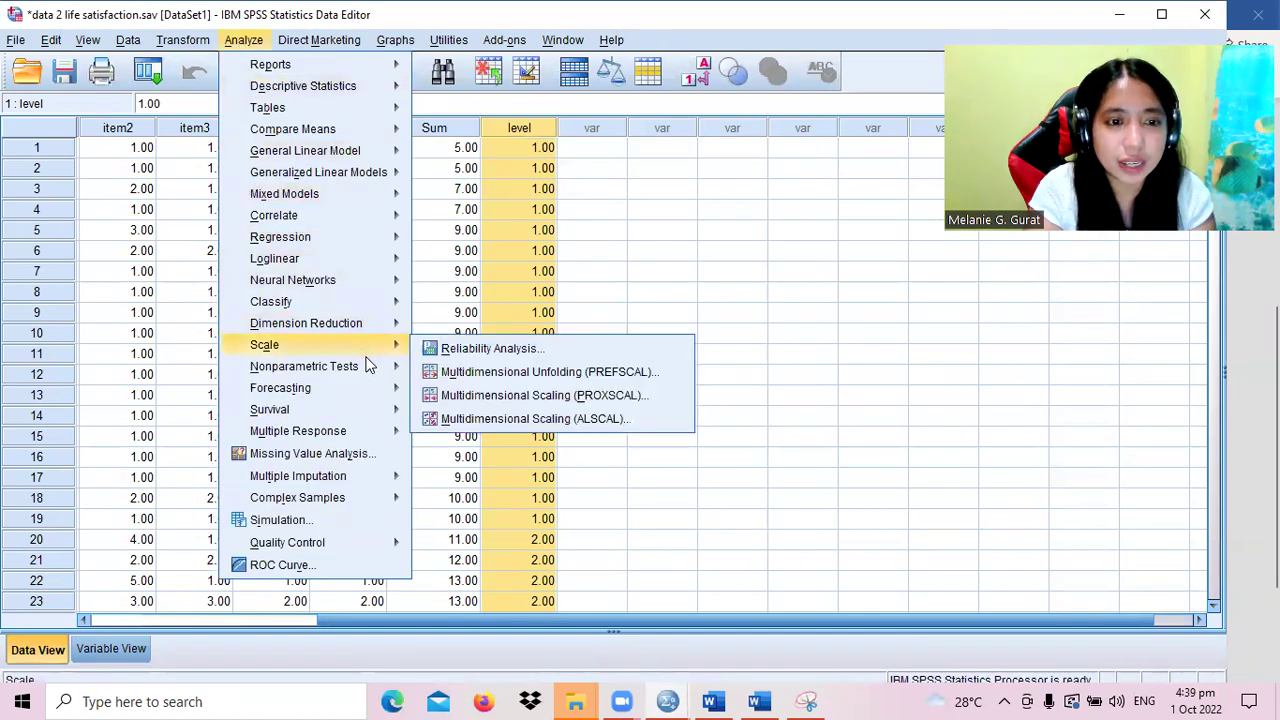
mouse_move(368, 366)
mouse_move(555, 450)
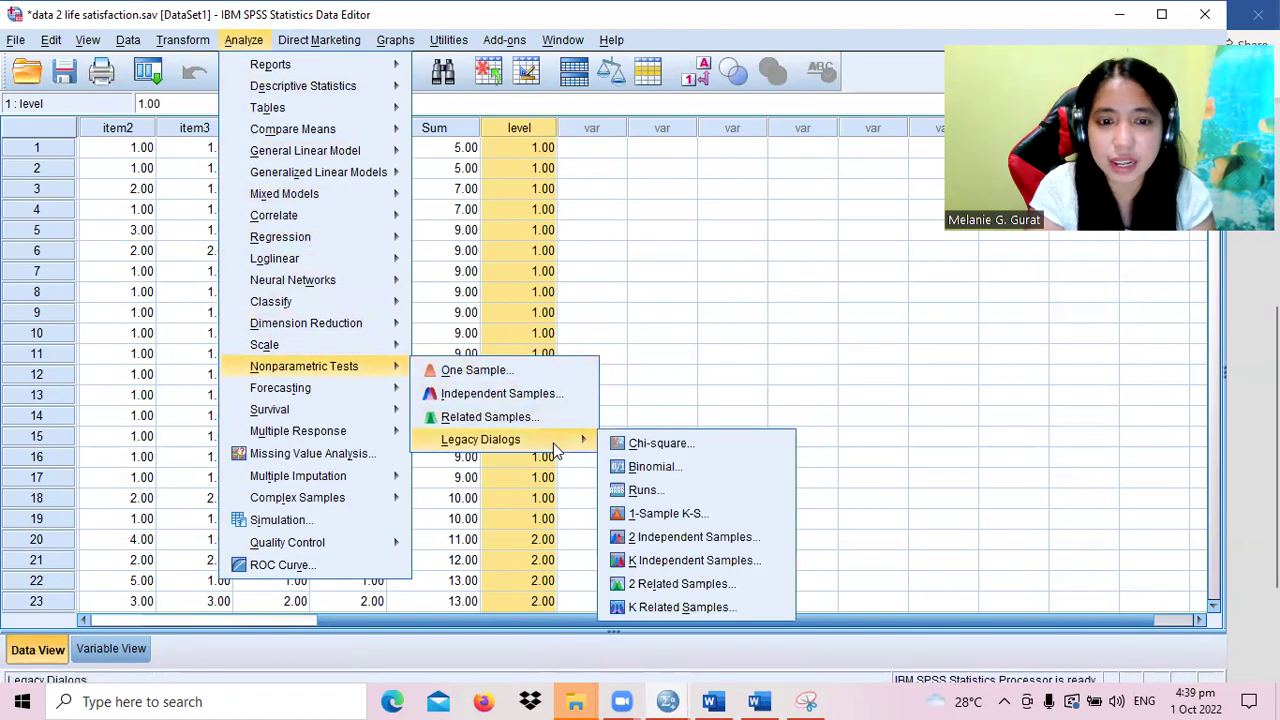
left_click(742, 563)
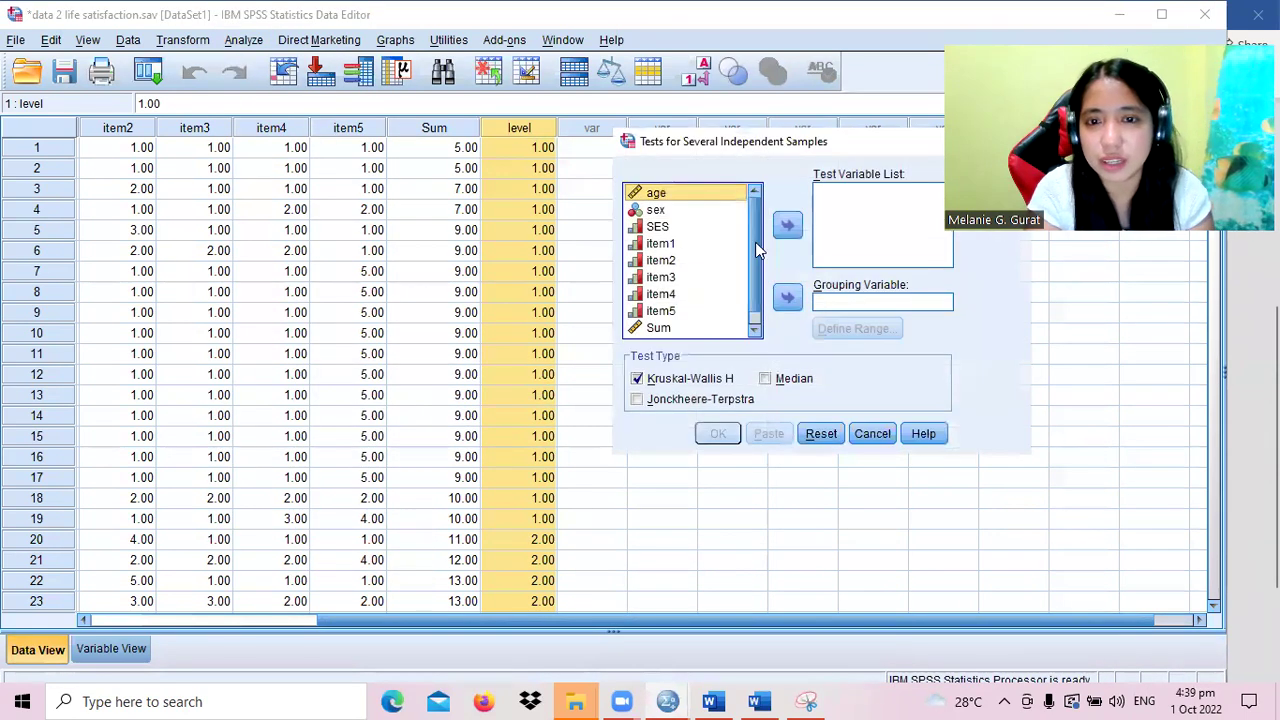
left_click_drag(755, 242, 757, 279)
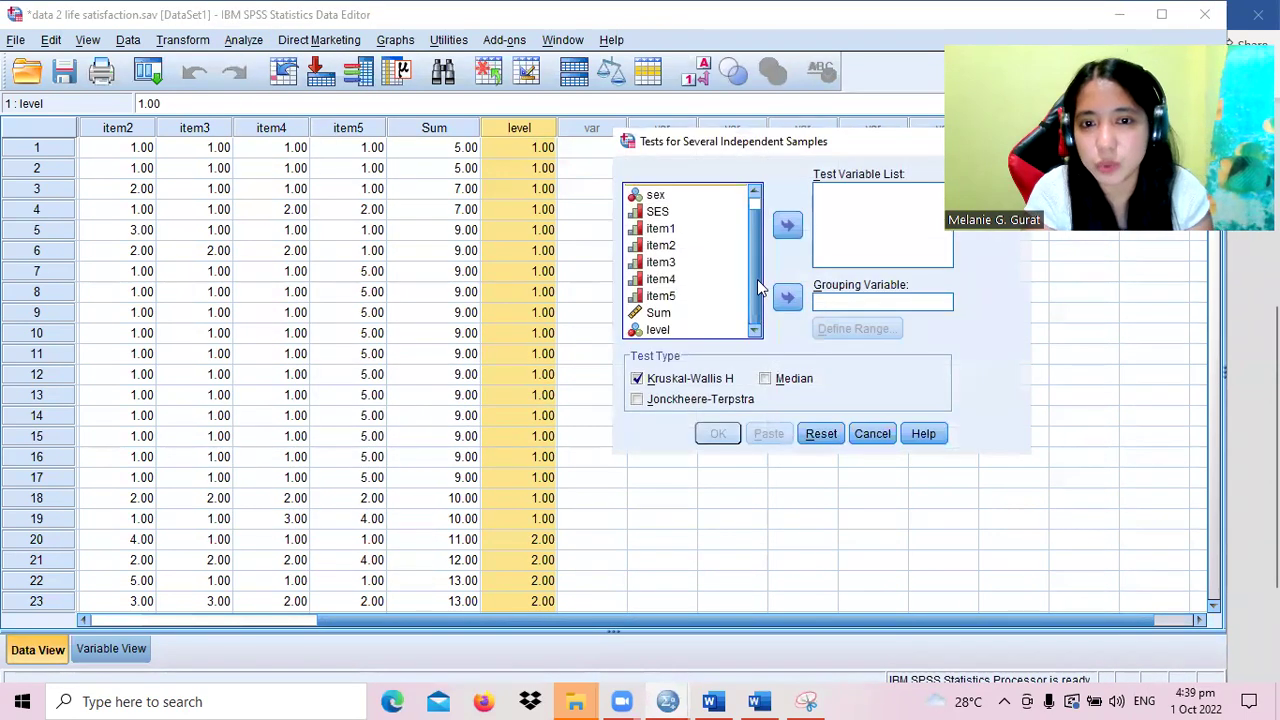
left_click(657, 330)
left_click(789, 229)
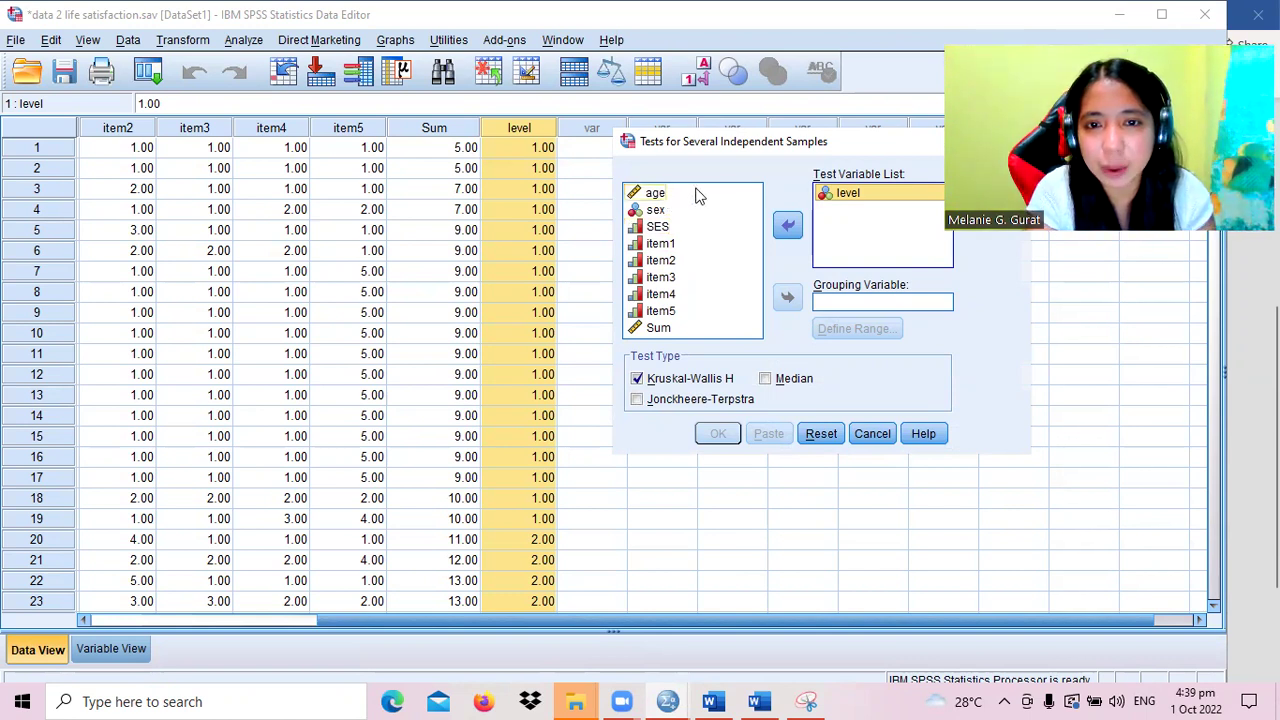
- Set SES as the grouping variable with a range of 1 to 3 and run the Kruskal-Wallis H test
left_click(662, 227)
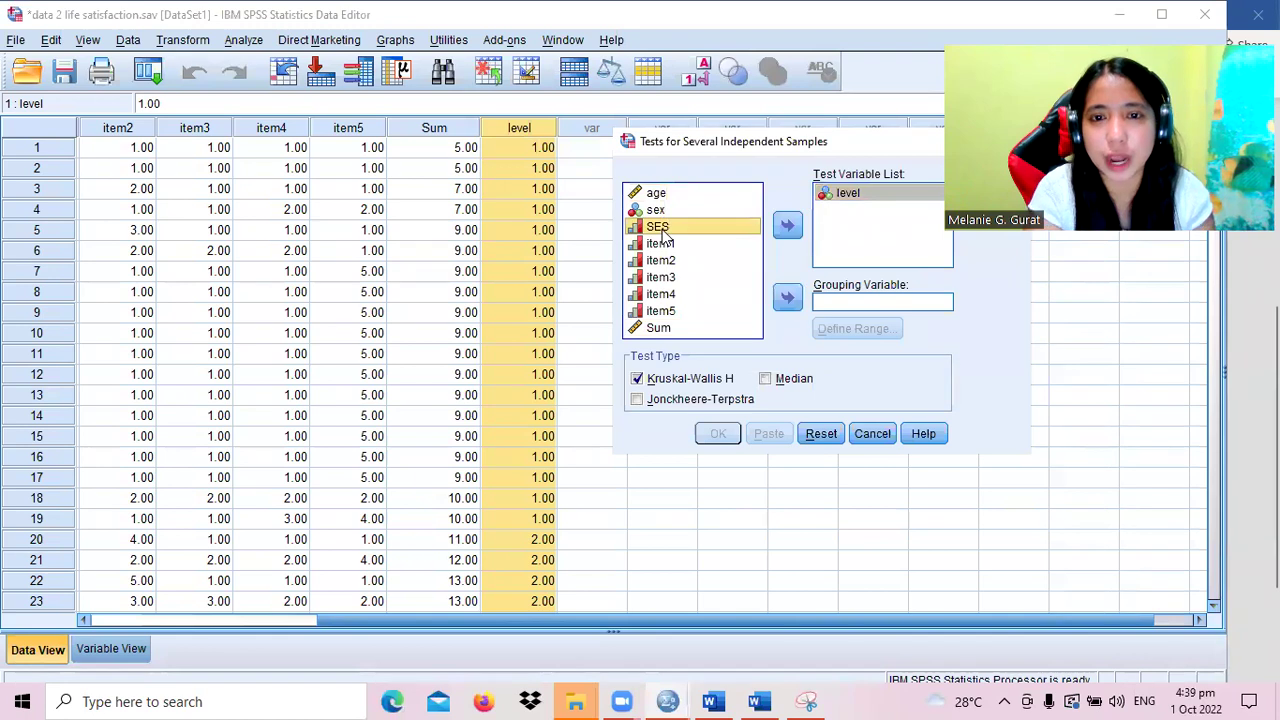
left_click(787, 298)
left_click(856, 329)
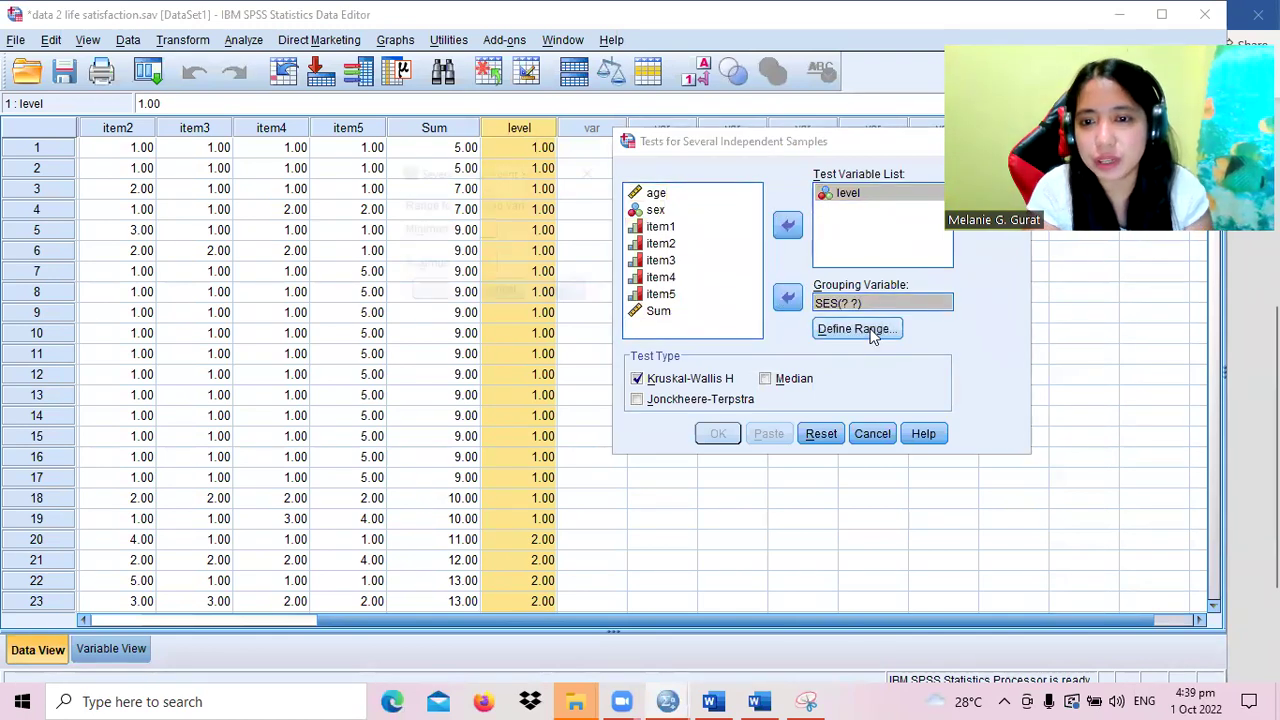
type("1")
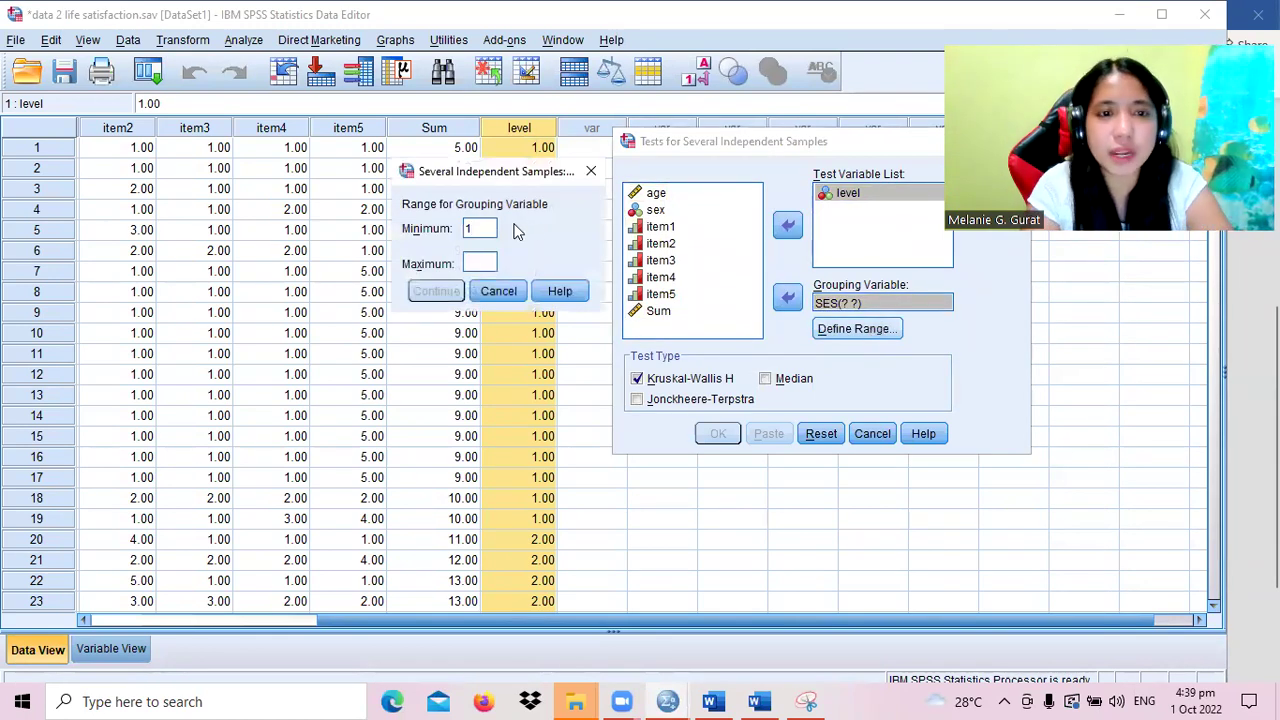
key("Tab")
type("3")
left_click(432, 291)
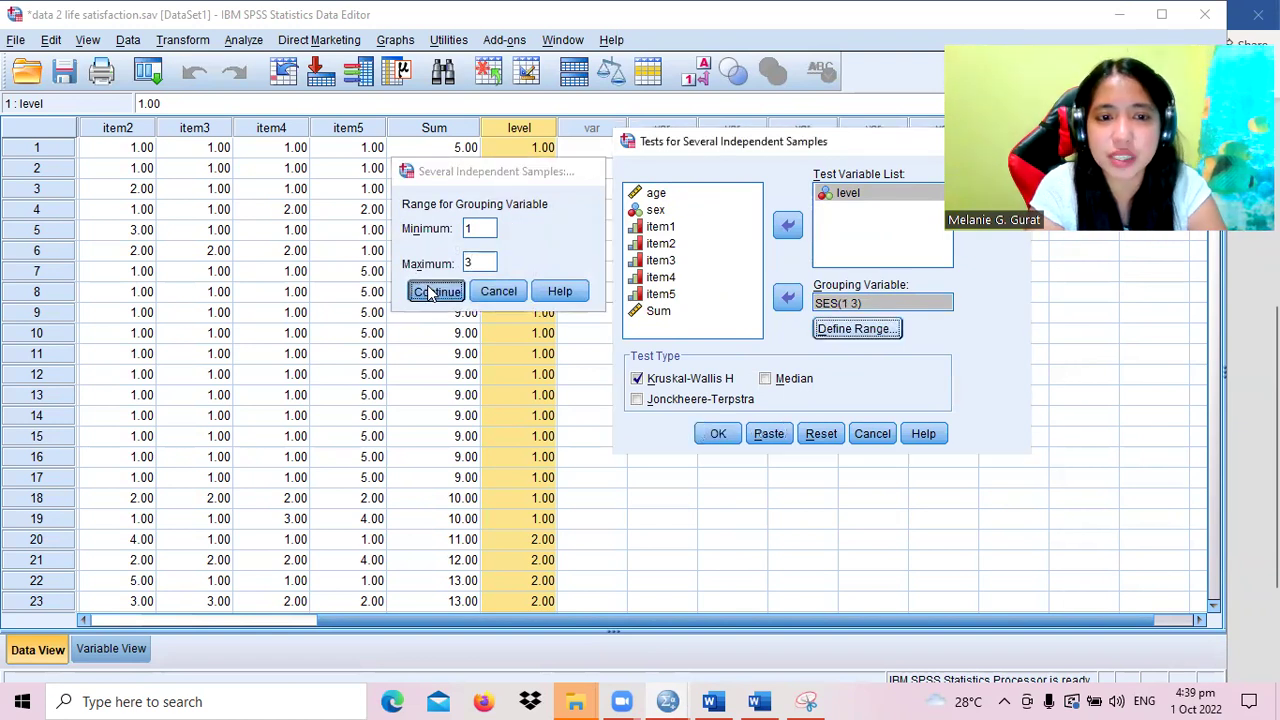
left_click(717, 433)
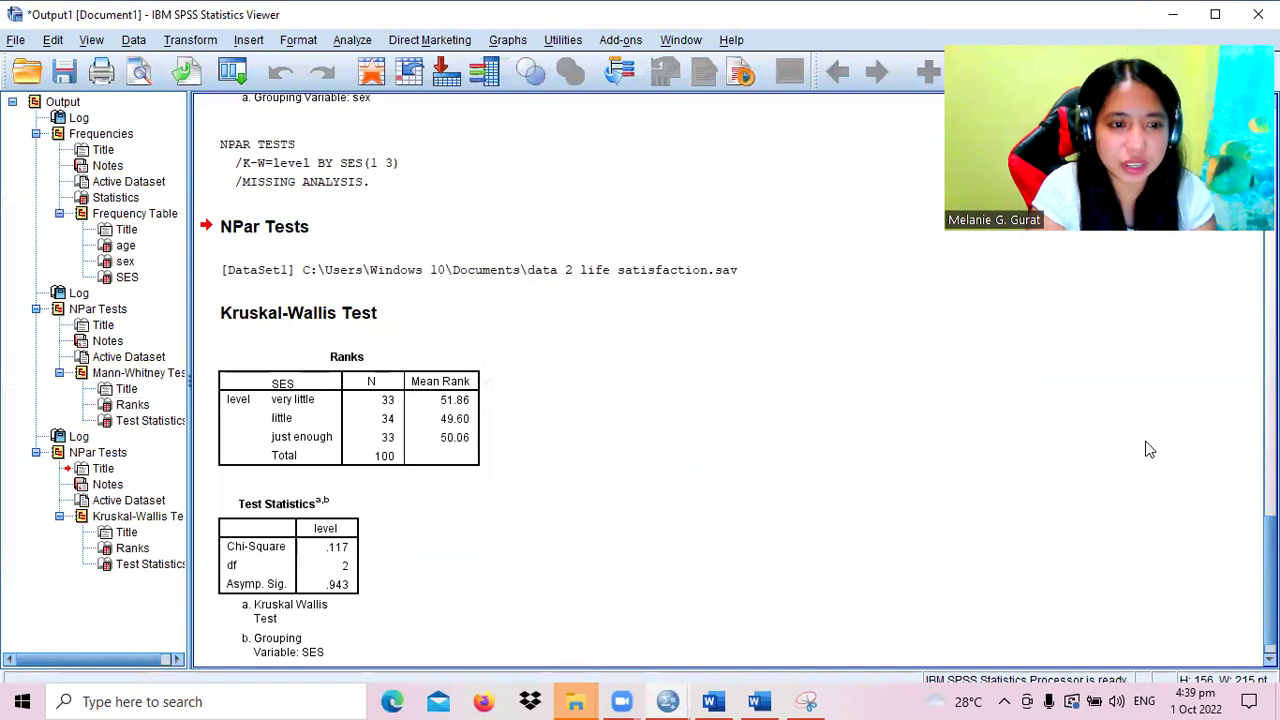
- Capture the Kruskal-Wallis Ranks and Test Statistics tables in the output as a new snip with Snipping Tool and copy it
scroll(730, 380, "up", 5)
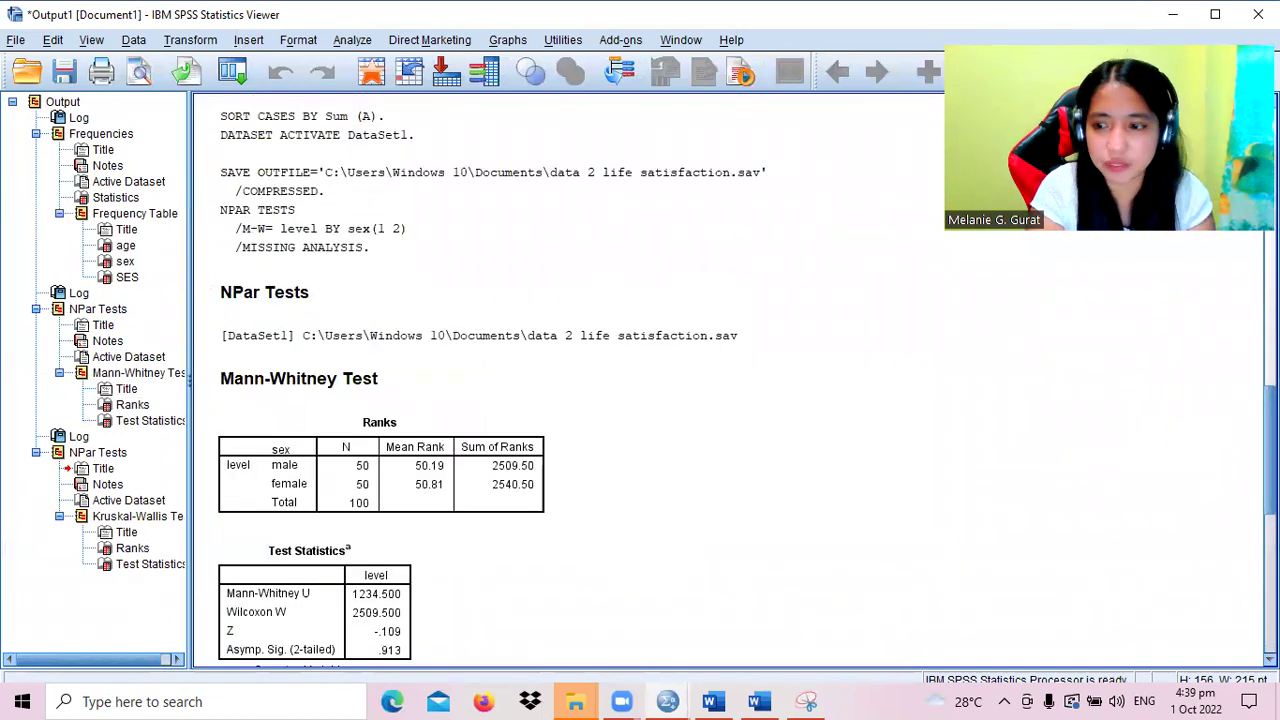
scroll(730, 380, "down", 5)
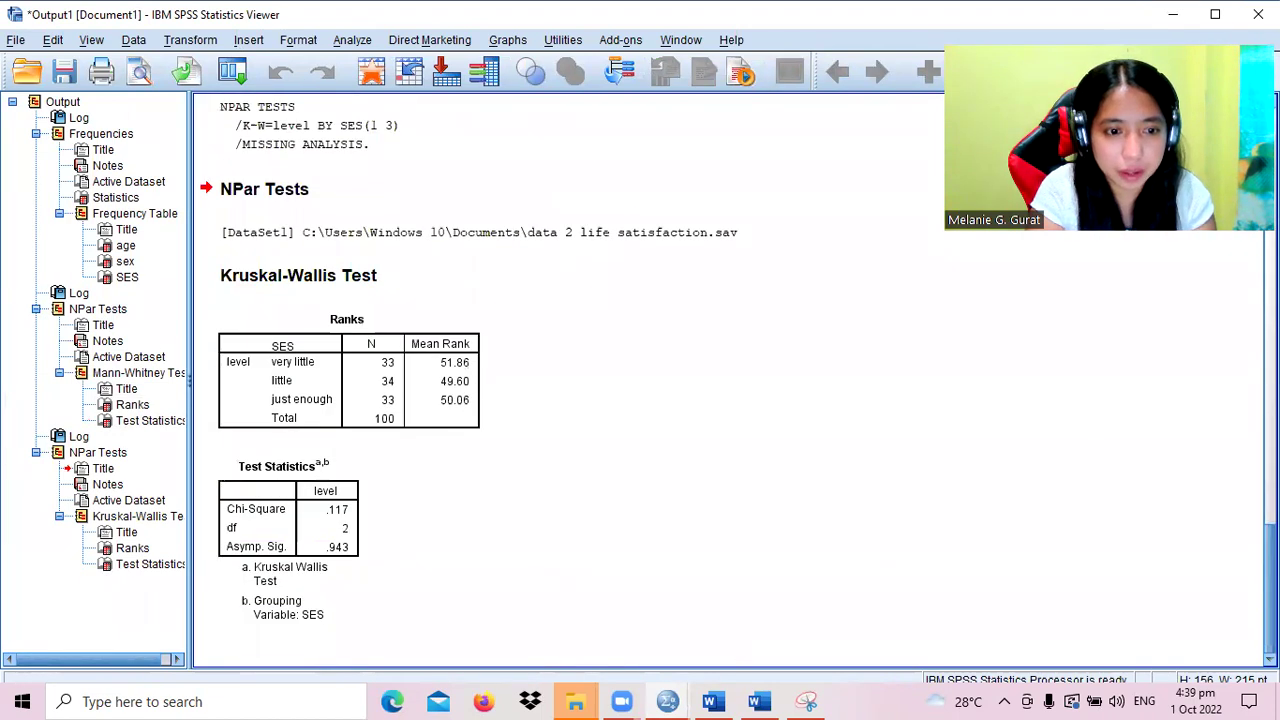
left_click(806, 699)
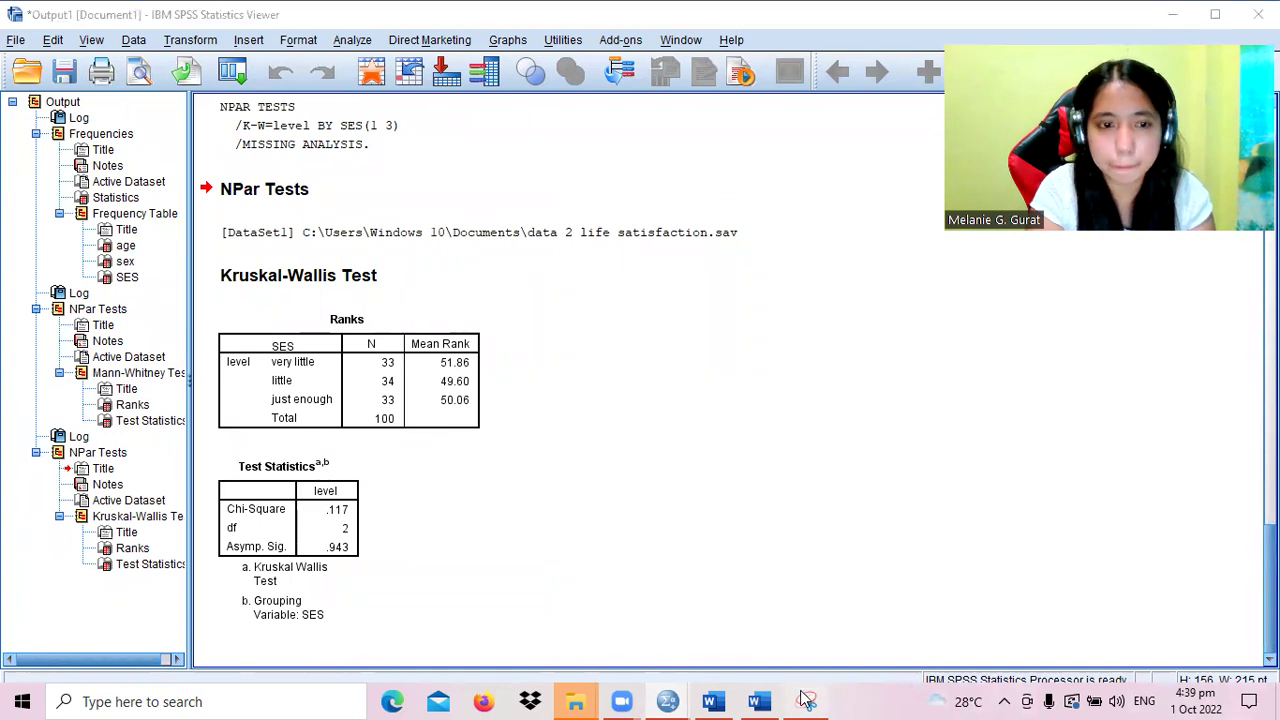
left_click(134, 180)
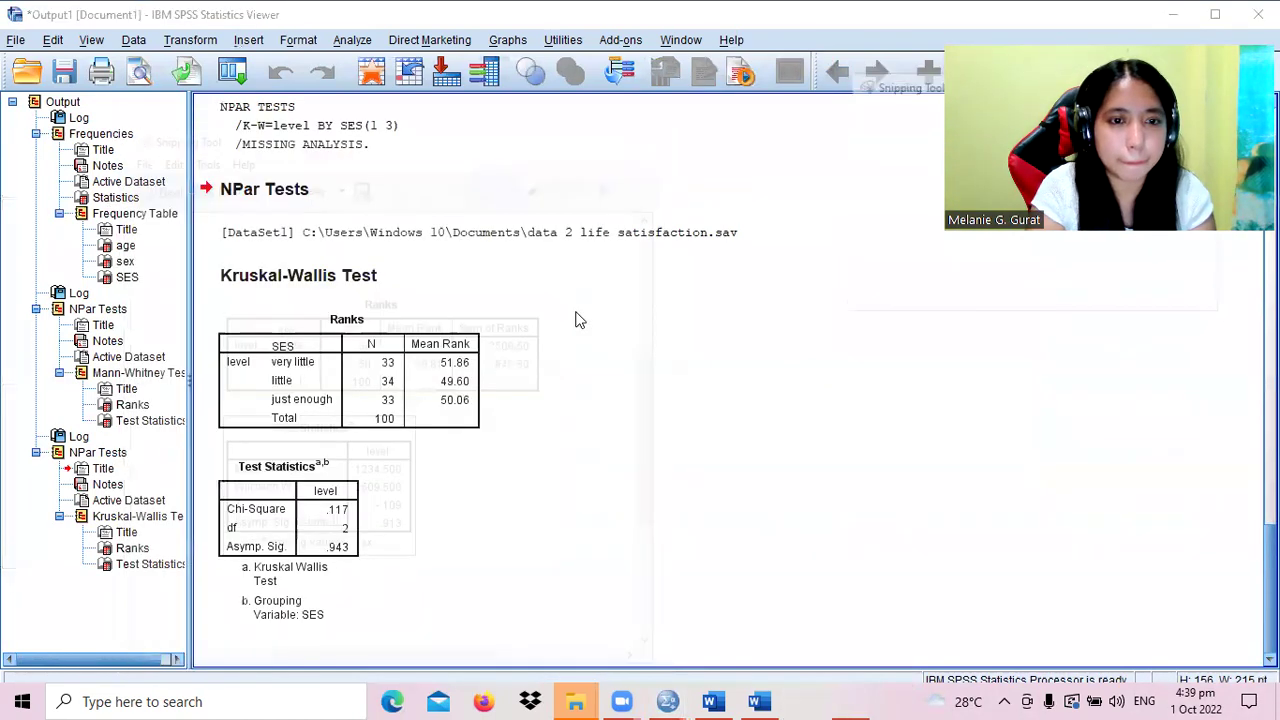
key("Escape")
left_click(870, 117)
left_click_drag(208, 293, 683, 652)
right_click(475, 515)
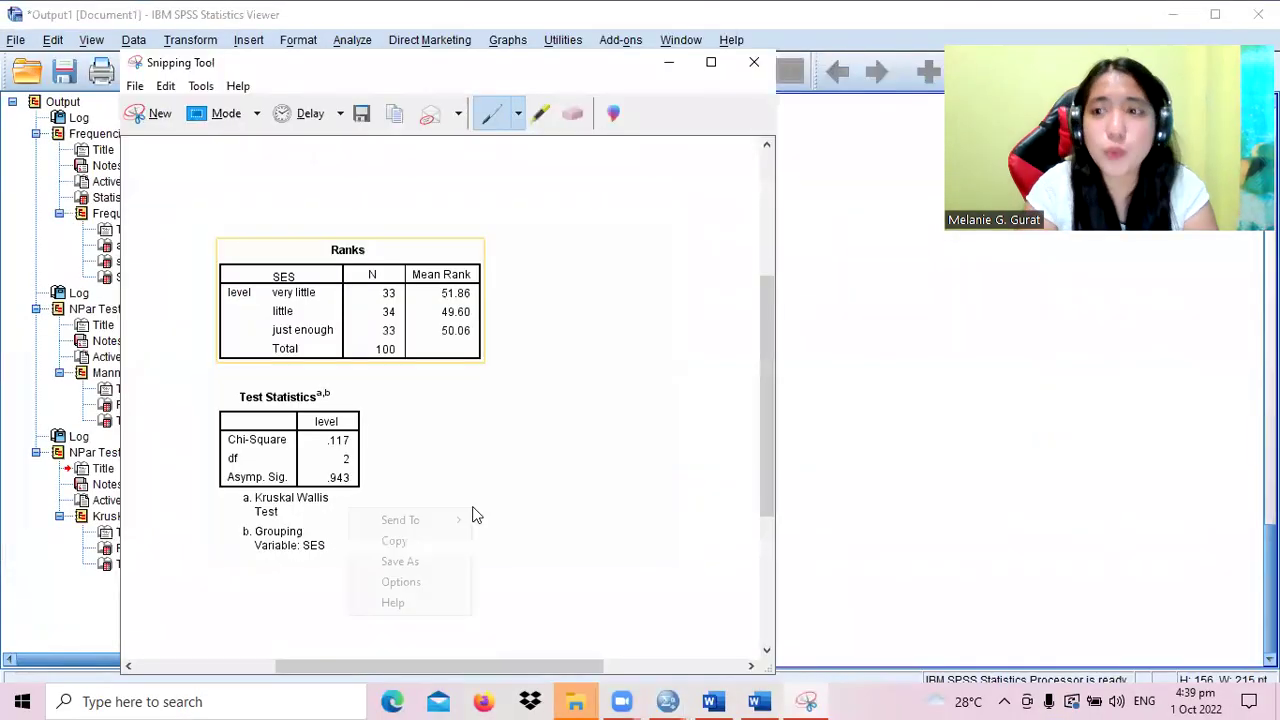
left_click(440, 540)
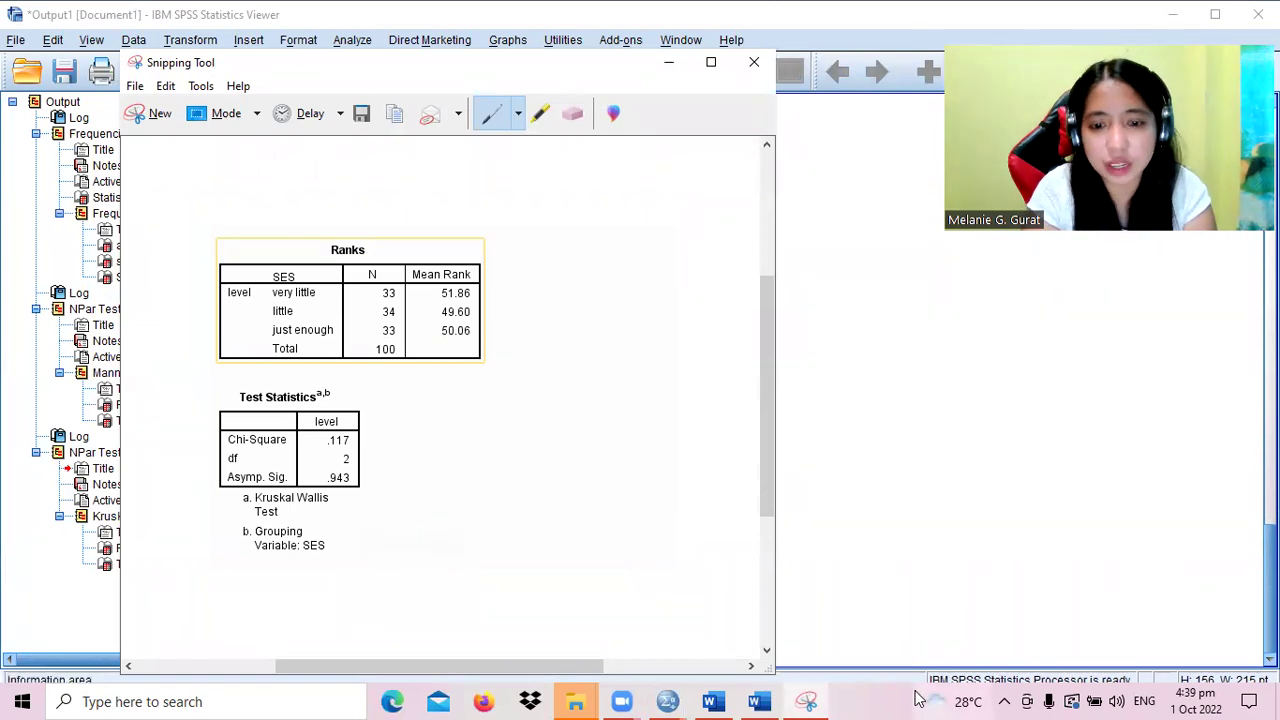
- Switch to the Word document and paste the Kruskal-Wallis snip under heading B
left_click(722, 700)
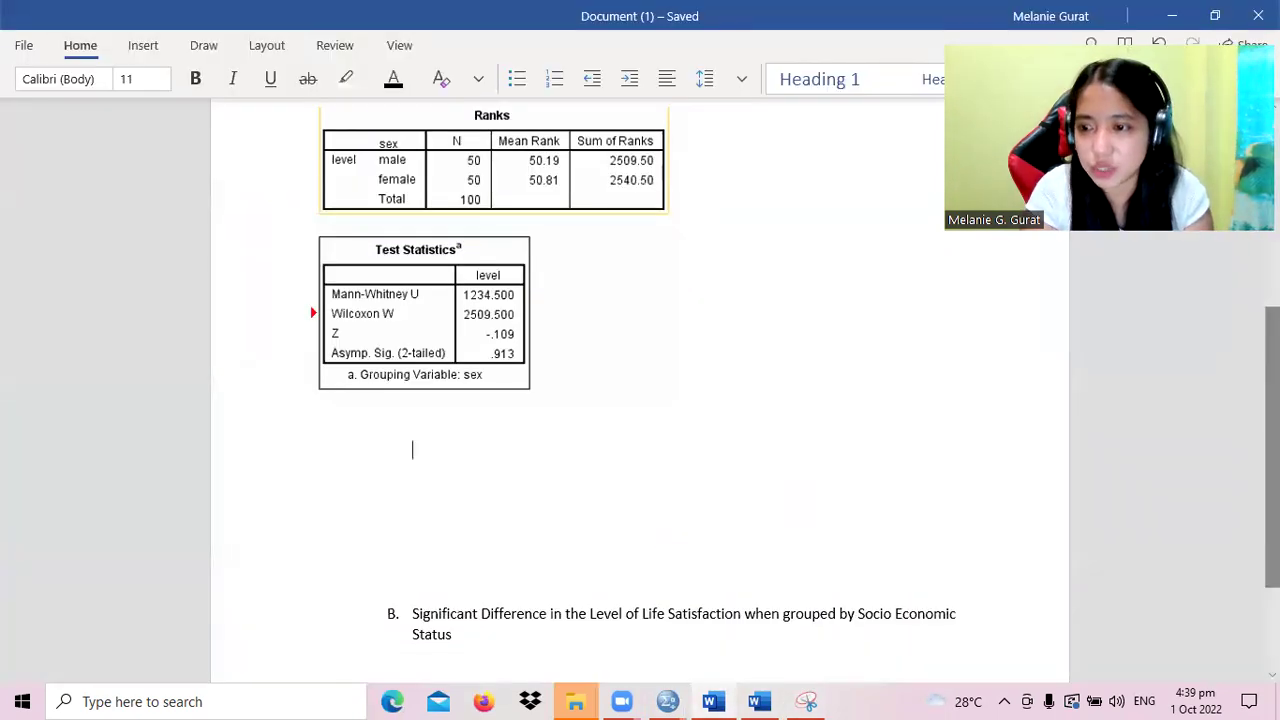
scroll(994, 569, "down", 3)
left_click(624, 525)
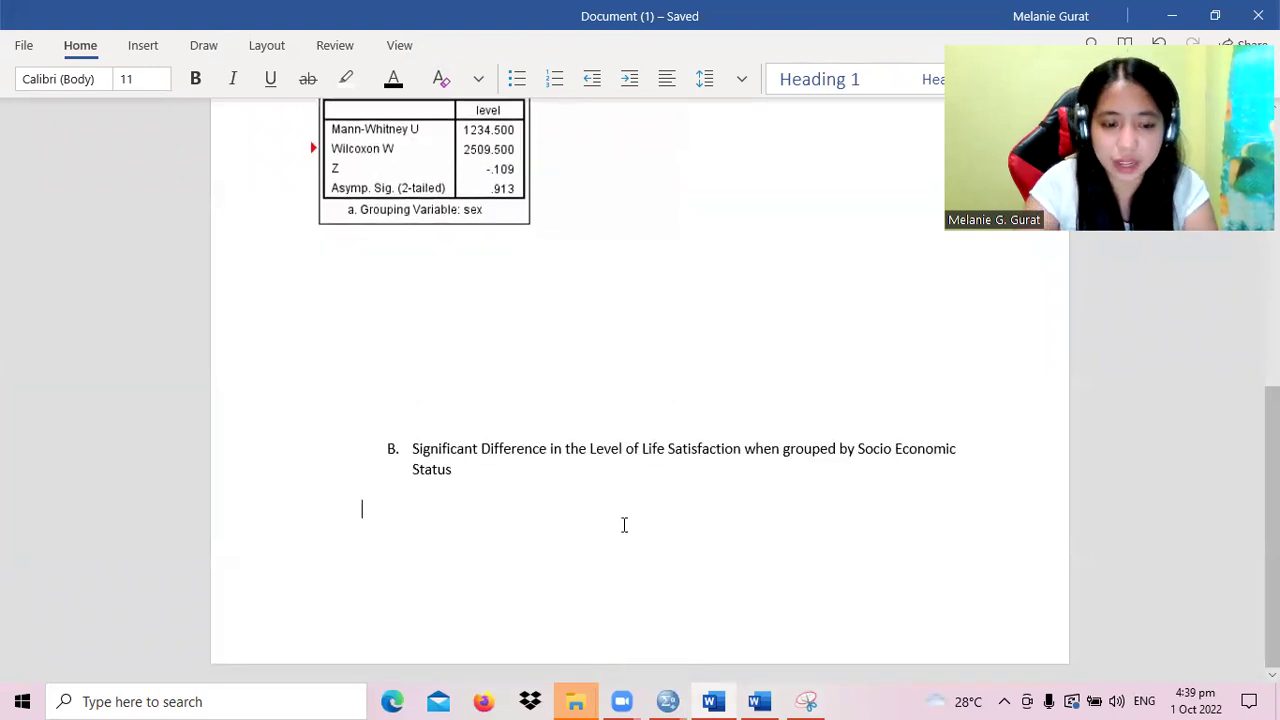
key("ctrl+v")
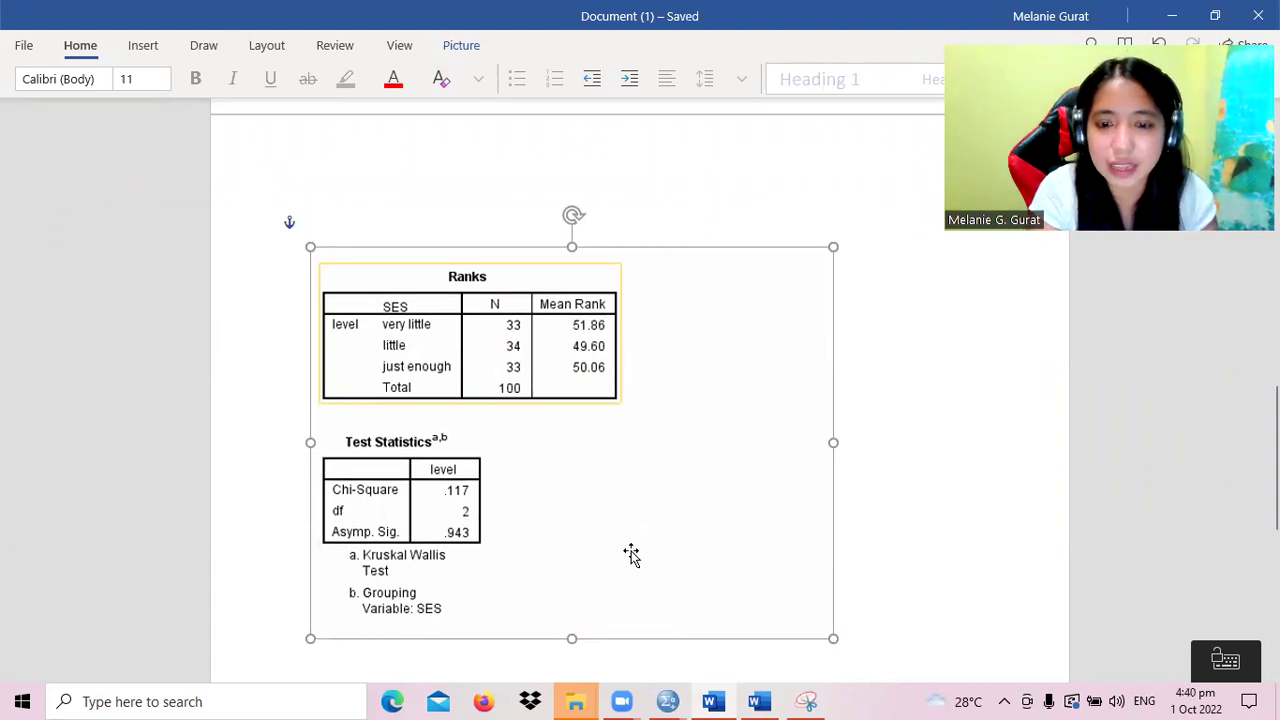
mouse_move(670, 699)
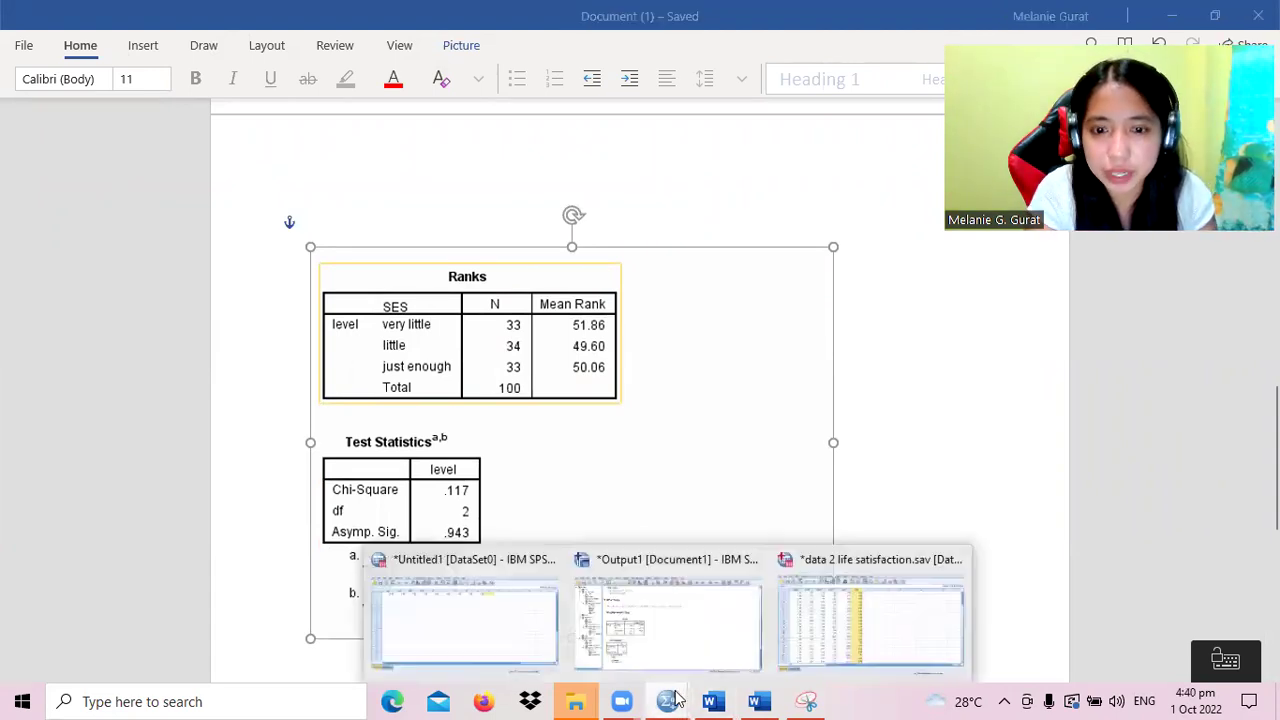
left_click(846, 652)
left_click(587, 377)
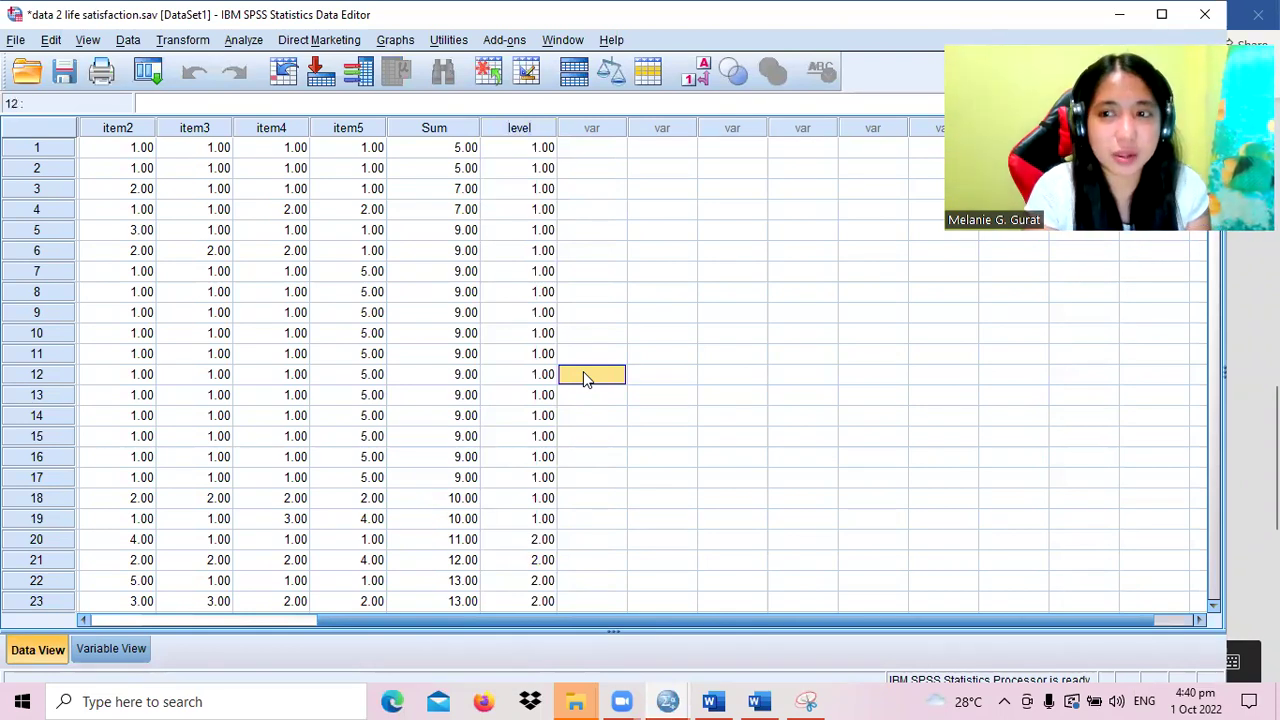
left_click(759, 701)
left_click(759, 701)
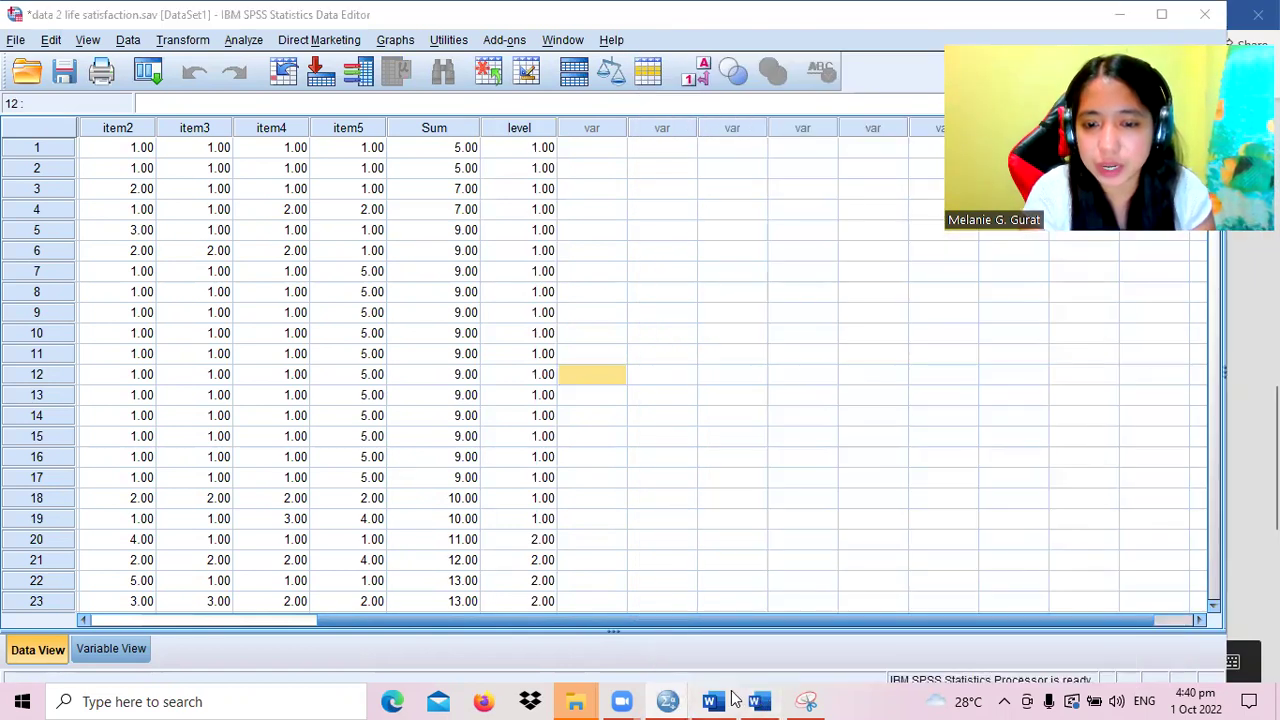
left_click(712, 701)
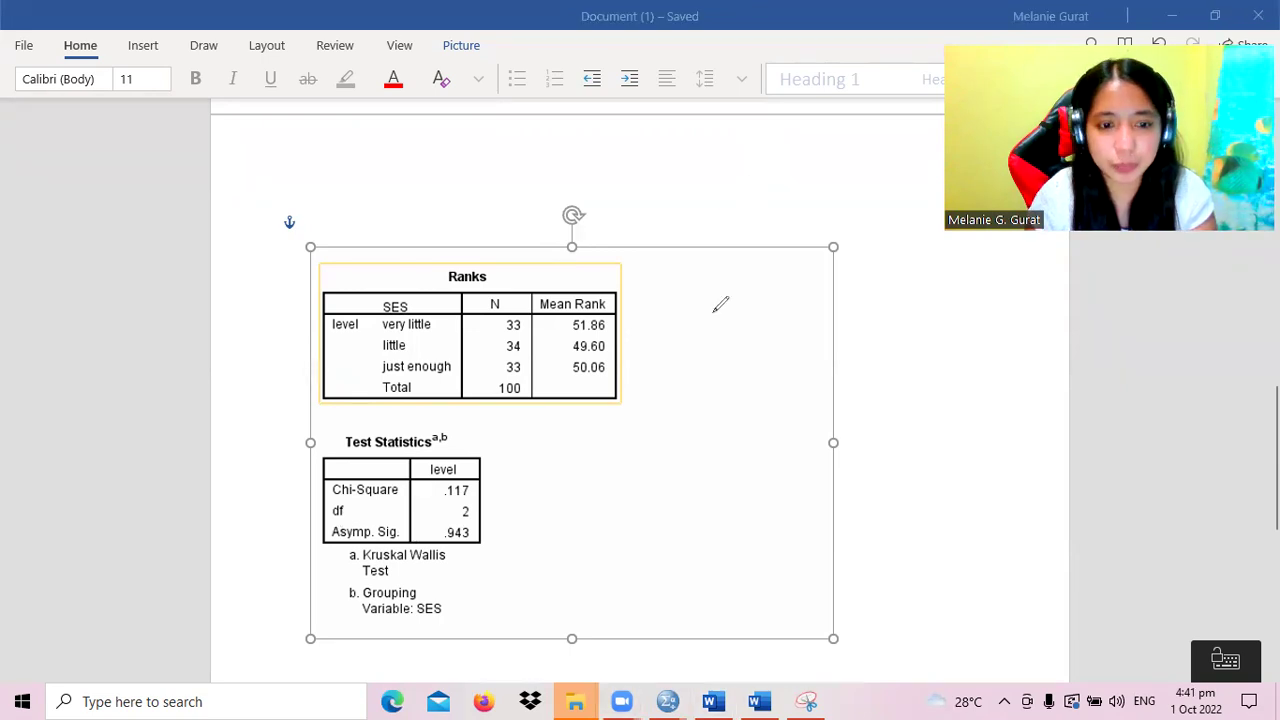
- Handwrite the chi-square result with 2 degrees of freedom, p = .943 and NOT SIGNIFICANT beside the pasted Kruskal-Wallis tables
mouse_move(572, 481)
left_mouse_down()
mouse_move(598, 503)
mouse_move(578, 510)
mouse_move(600, 475)
mouse_move(617, 497)
mouse_move(650, 492)
mouse_move(679, 452)
left_mouse_up()
left_click_drag(670, 467, 722, 468)
left_click_drag(641, 522, 650, 565)
mouse_move(641, 526)
left_mouse_down()
mouse_move(641, 545)
mouse_move(682, 513)
left_mouse_up()
mouse_move(670, 531)
left_mouse_down()
mouse_move(697, 507)
mouse_move(736, 514)
left_mouse_up()
left_click(690, 526)
mouse_move(731, 492)
left_mouse_down()
mouse_move(733, 527)
mouse_move(741, 512)
left_mouse_up()
mouse_move(624, 603)
left_mouse_down()
mouse_move(678, 603)
mouse_move(677, 588)
mouse_move(752, 565)
mouse_move(768, 532)
mouse_move(790, 547)
mouse_move(820, 504)
mouse_move(872, 495)
mouse_move(895, 459)
mouse_move(922, 478)
mouse_move(931, 443)
left_mouse_up()
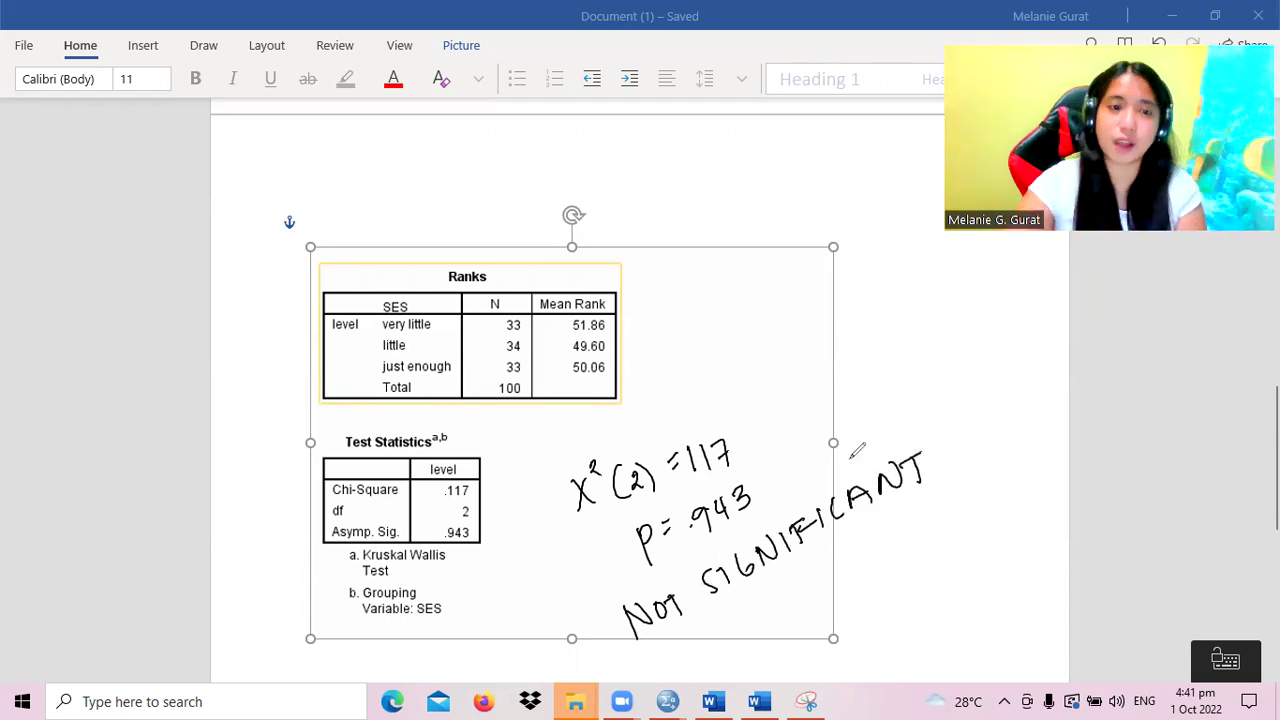